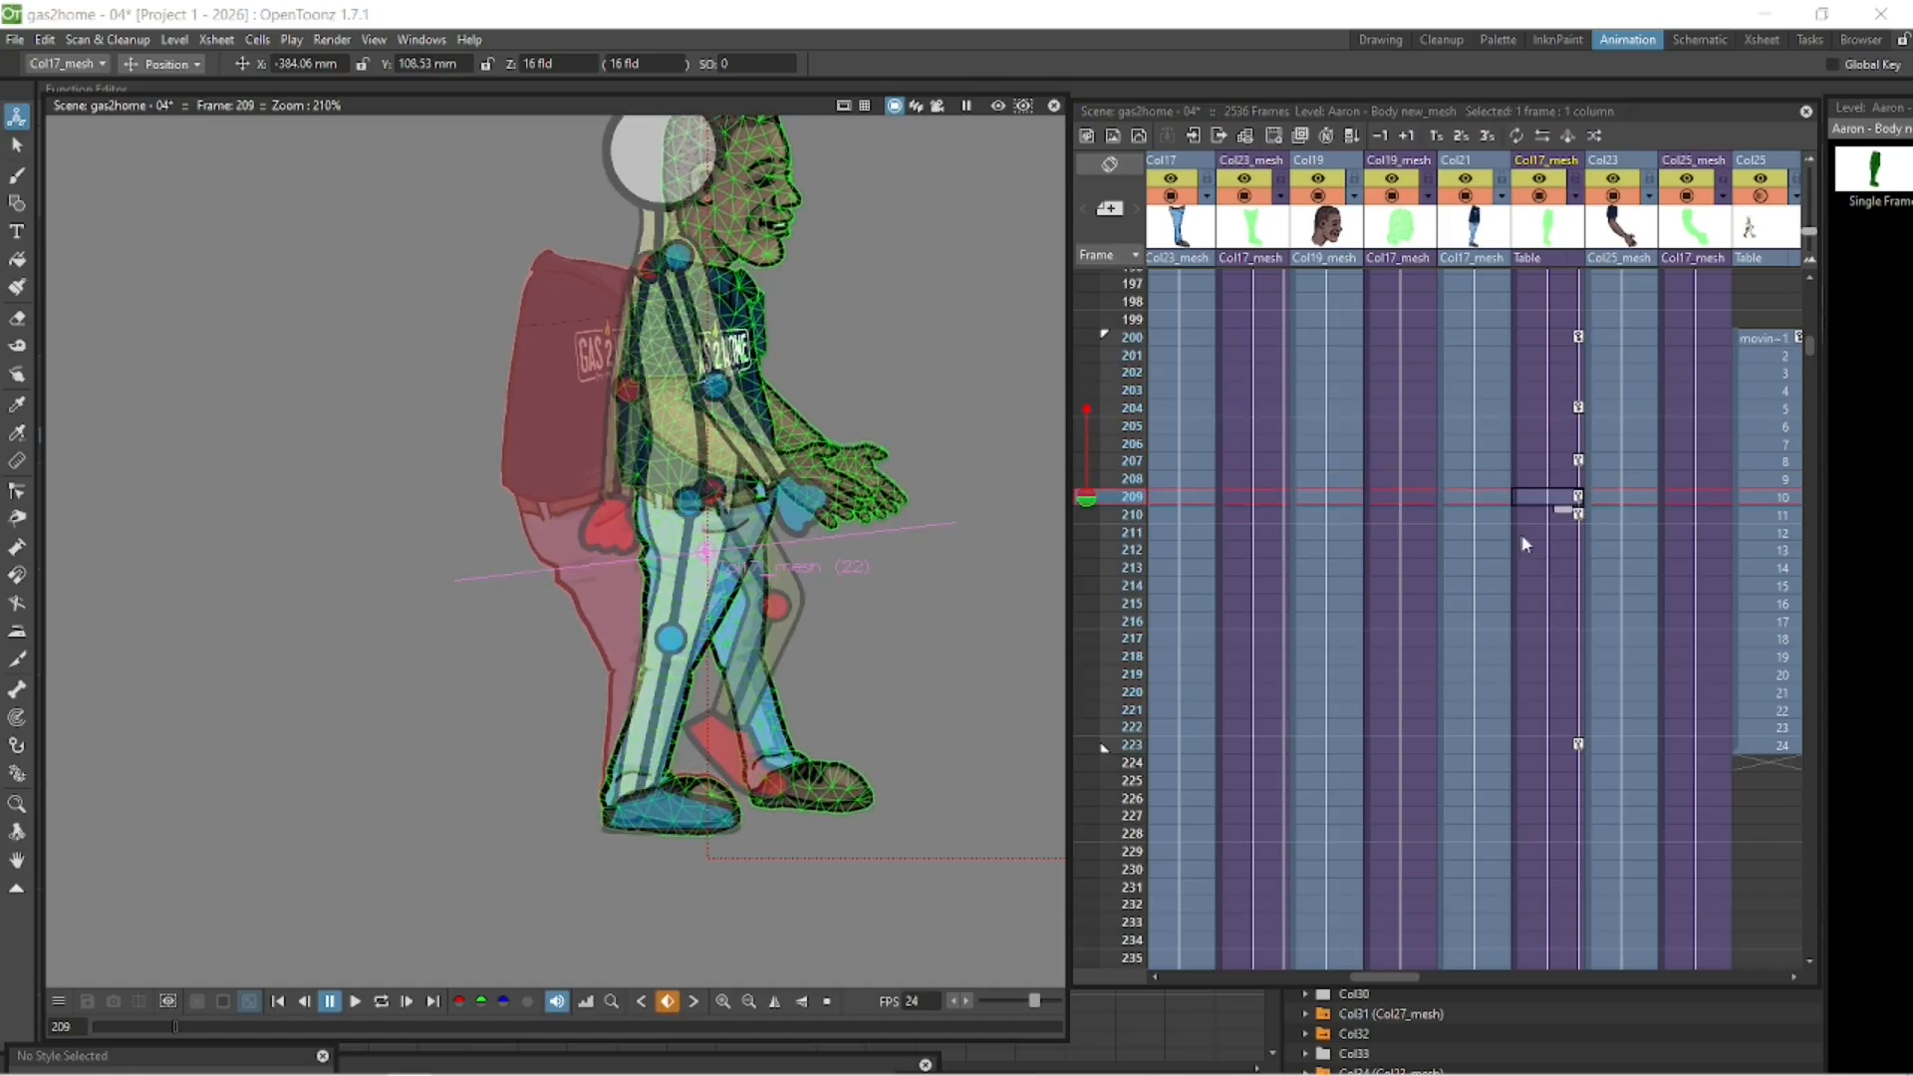
- Step through the walk-cycle keyframes of the body mesh column up to frame 223 and play the cycle in a loop
left_click(1556, 463)
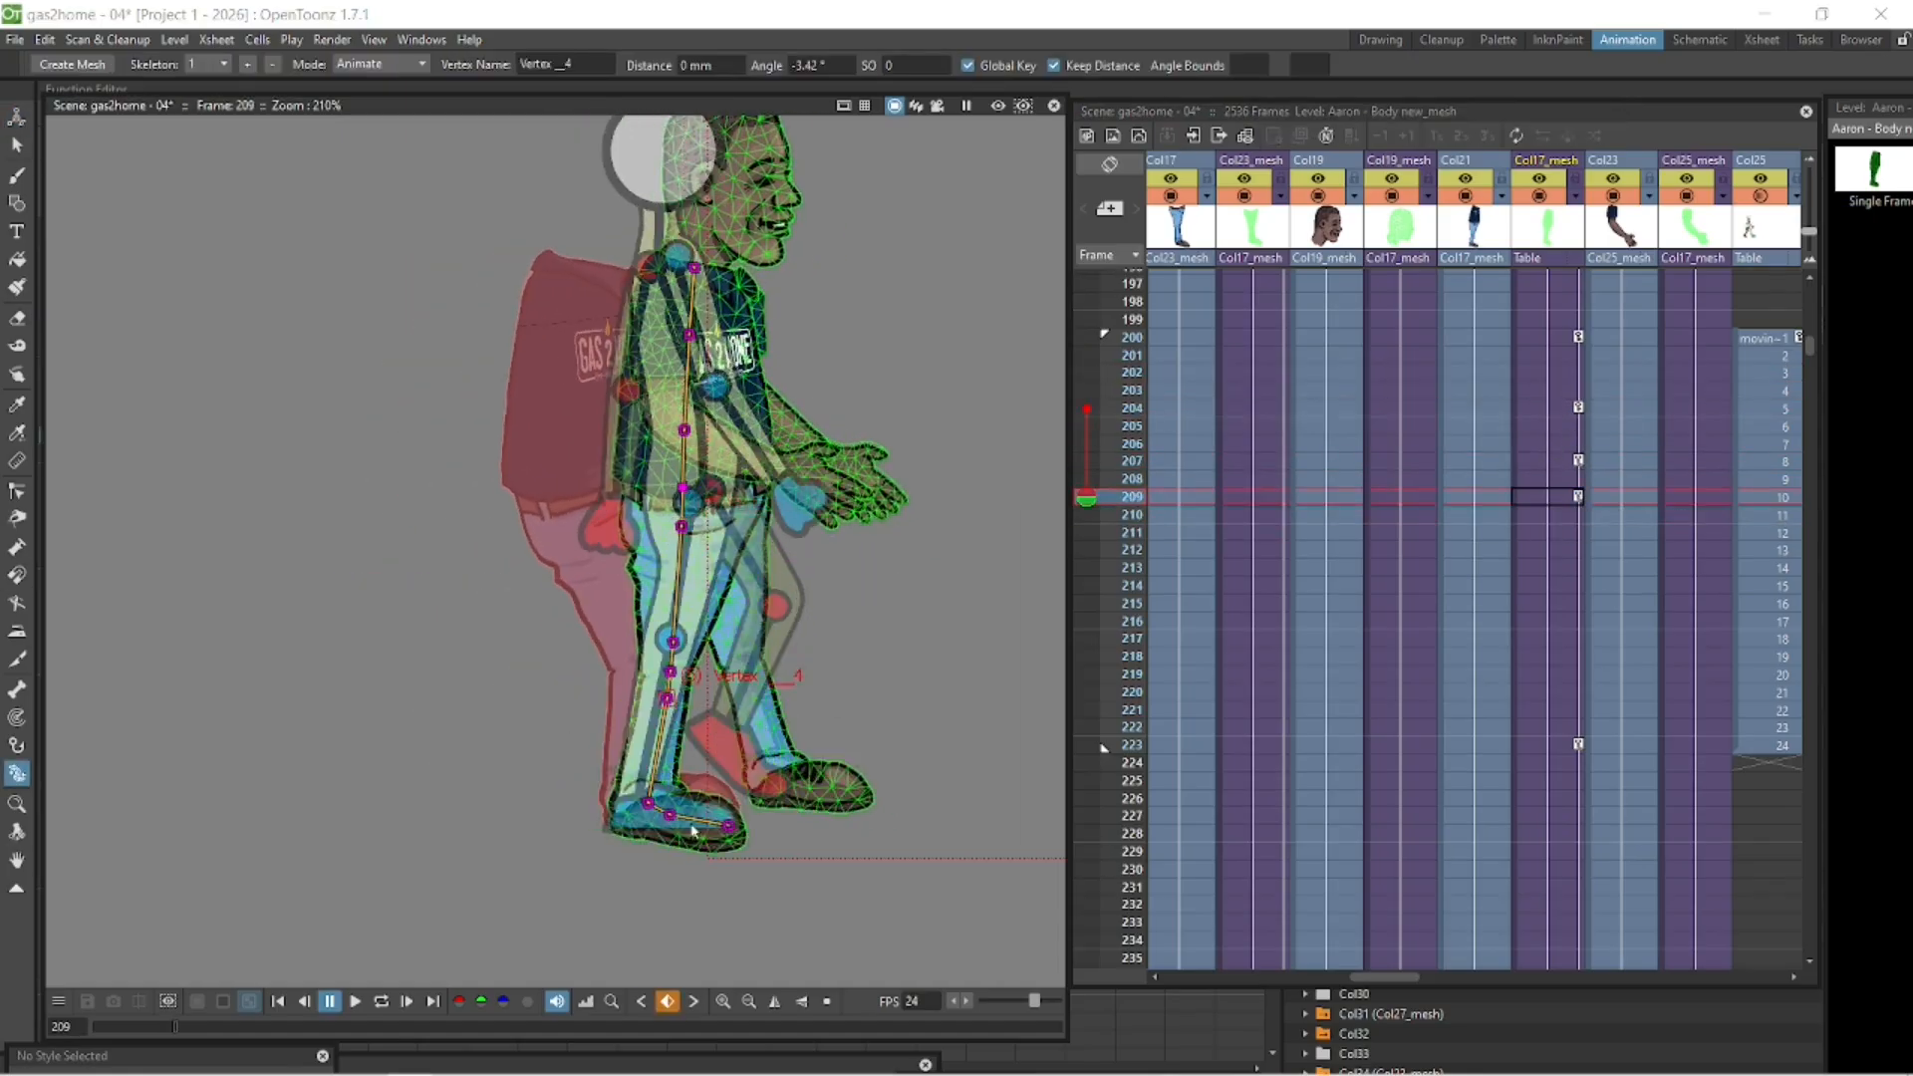
left_click(1556, 464)
left_click(1550, 550)
left_click(1549, 603)
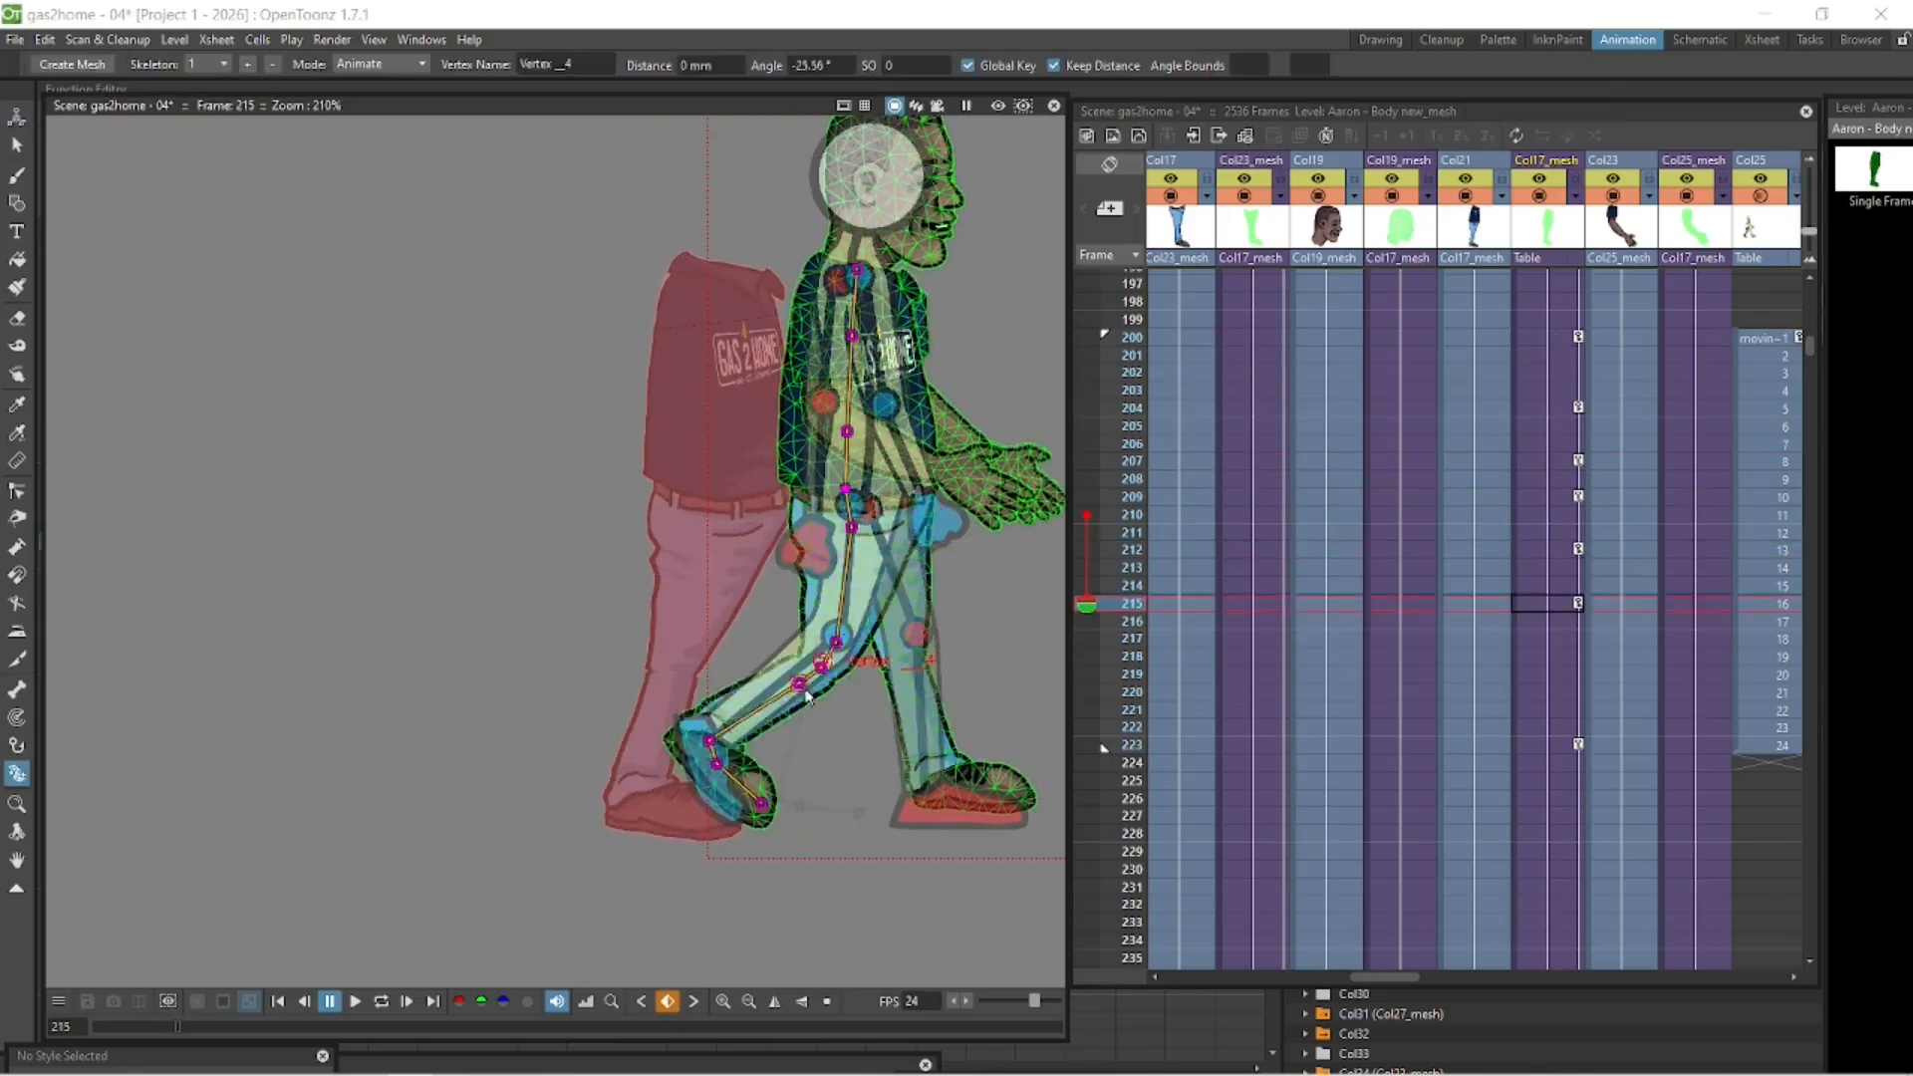
left_click(1550, 656)
scroll(1550, 656, "up", 3)
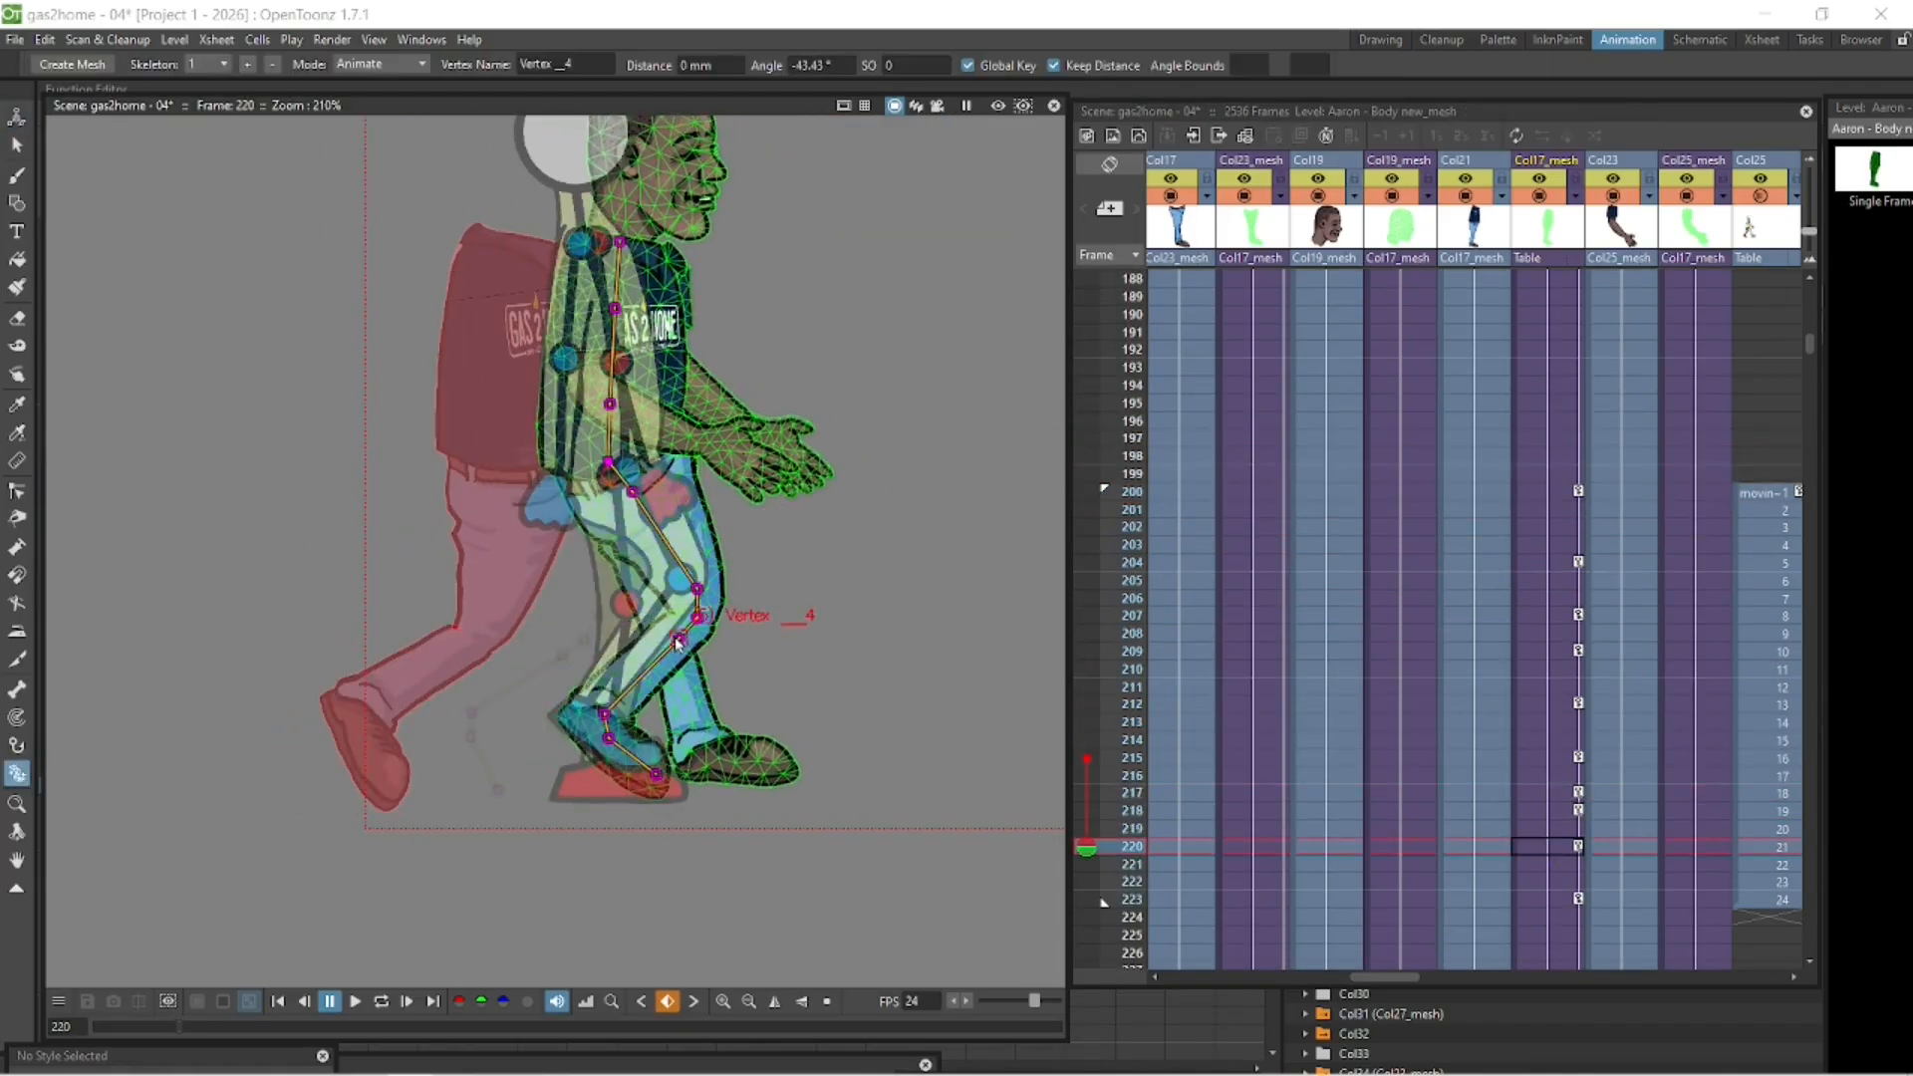
left_click(1550, 864)
left_click(381, 1001)
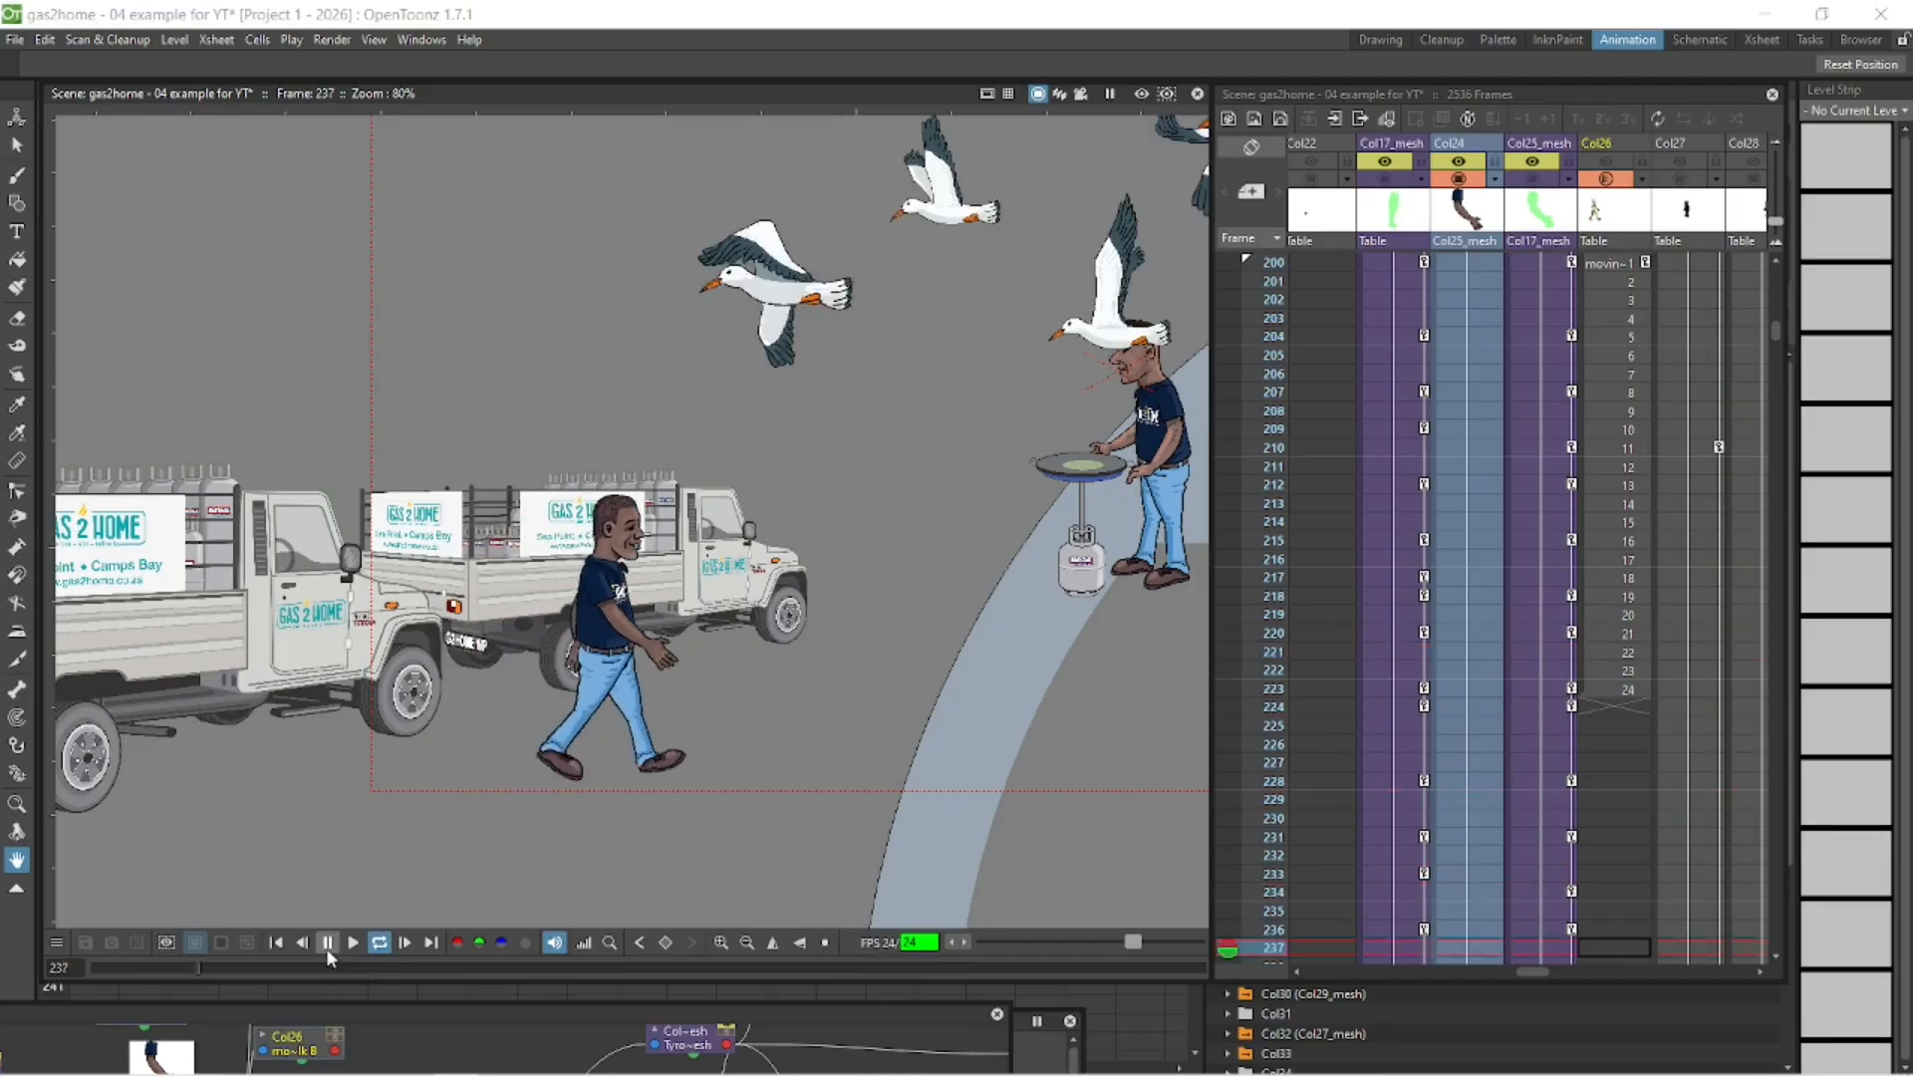
- Replay the walk animation from its first frame and widen the Xsheet to show more columns
left_click(333, 945)
left_click(276, 943)
left_click(353, 943)
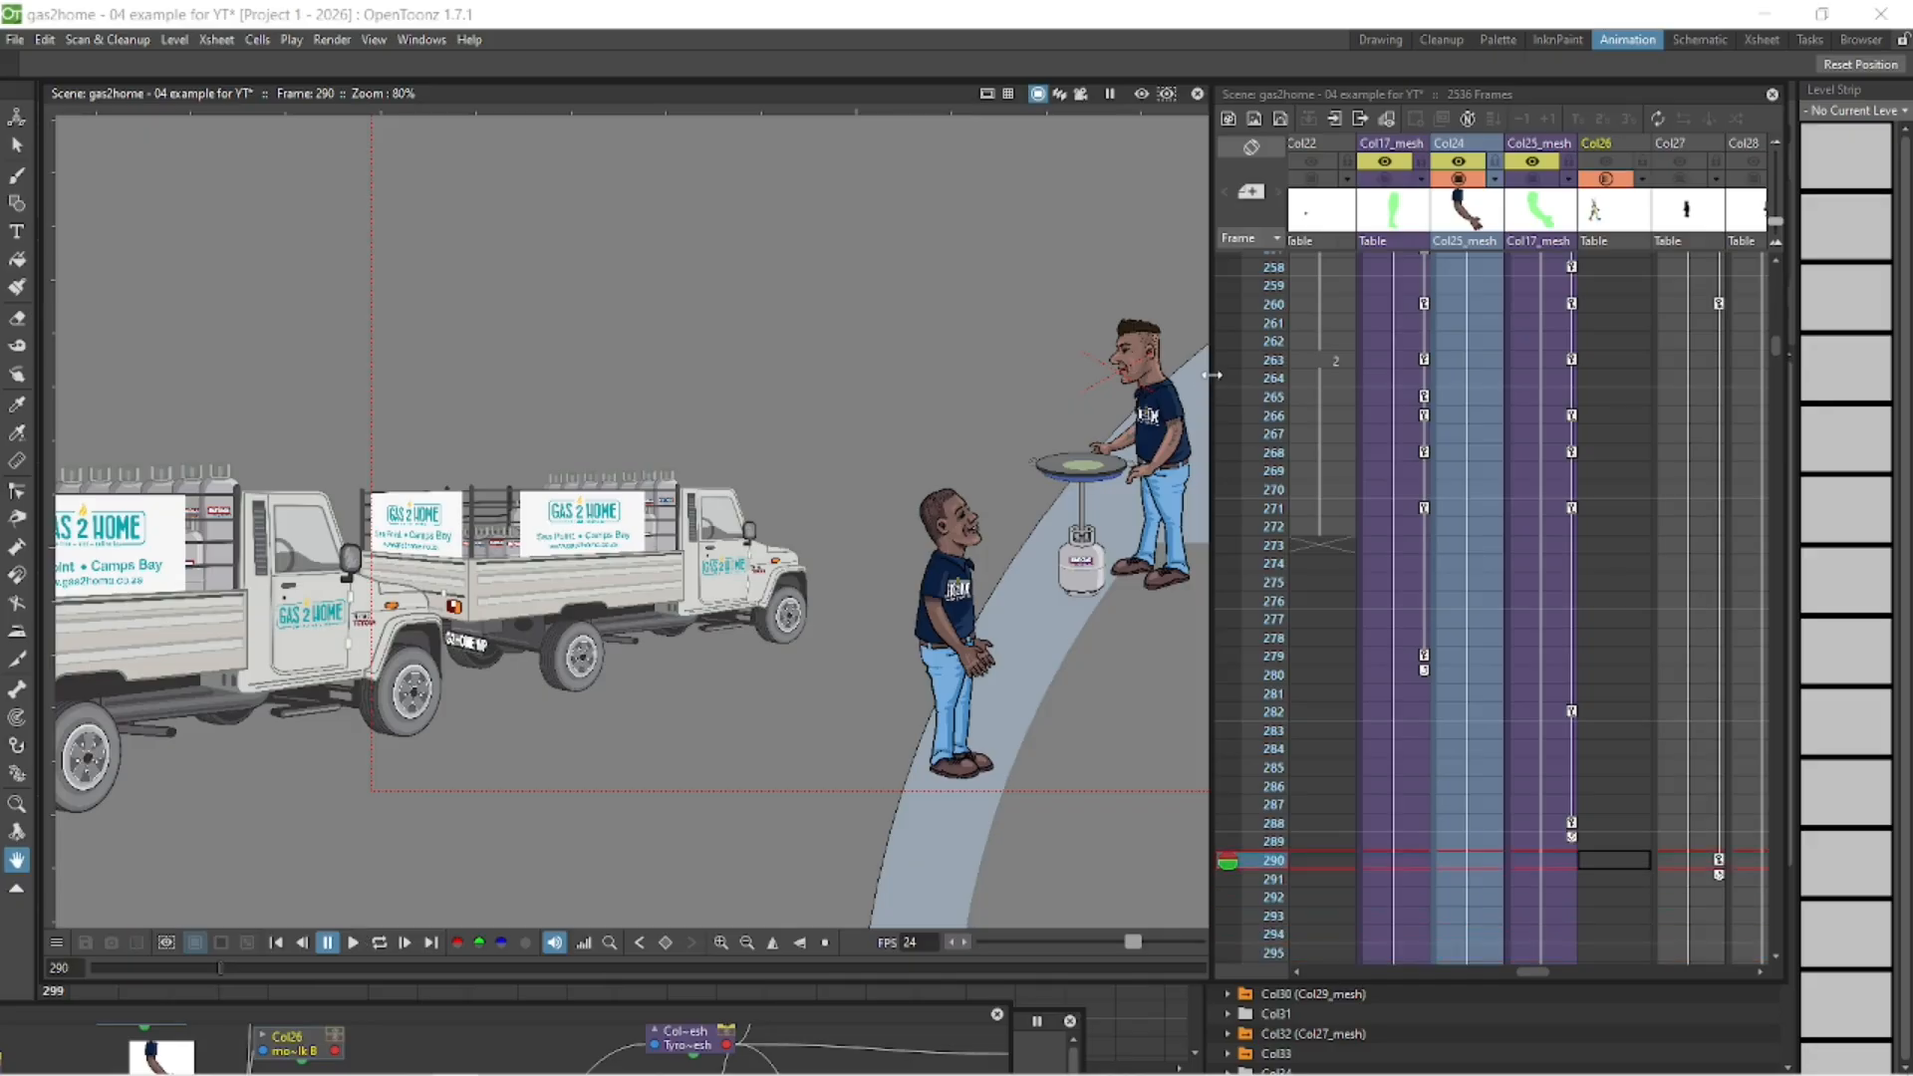
left_click_drag(1211, 375, 886, 588)
left_click_drag(1205, 511, 888, 511)
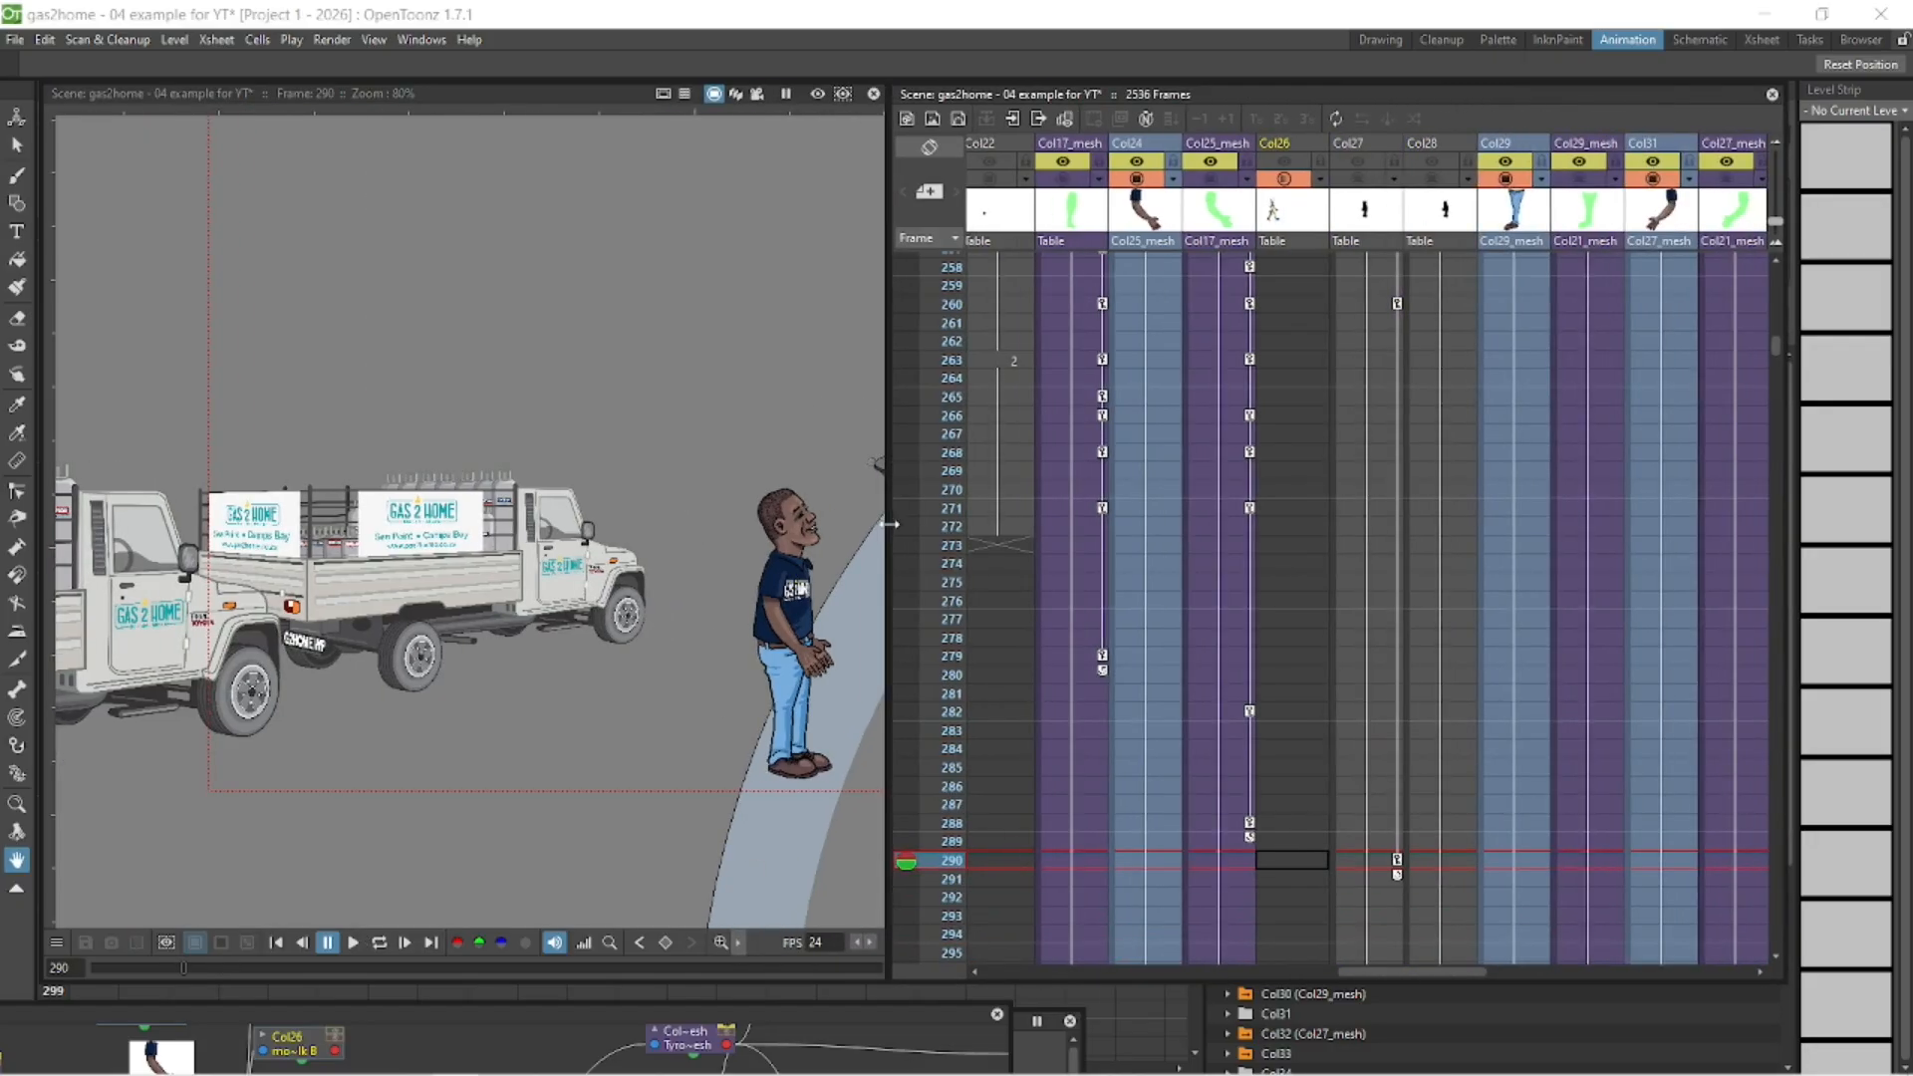
- Replay the walk, make the walk reference in Col26 visible, and go to its last drawing at frame 223
left_click(278, 943)
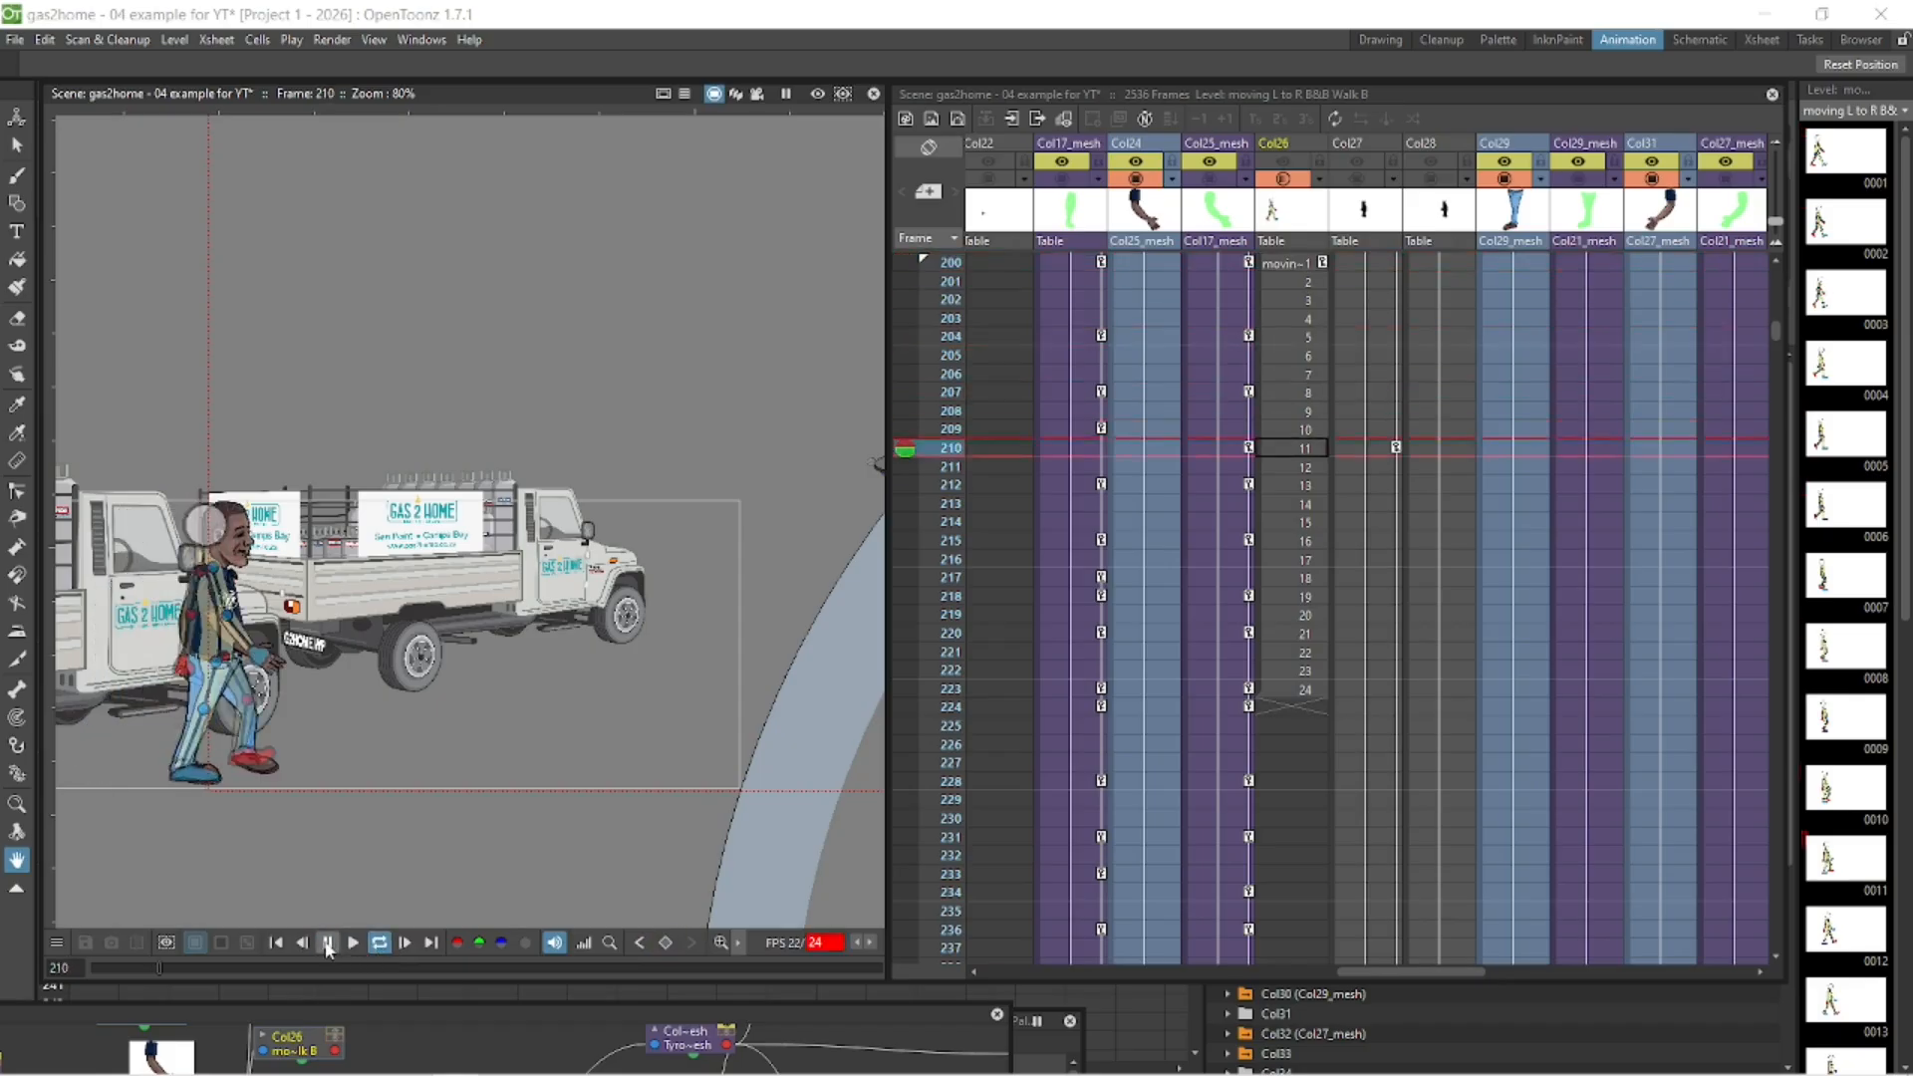
left_click(329, 942)
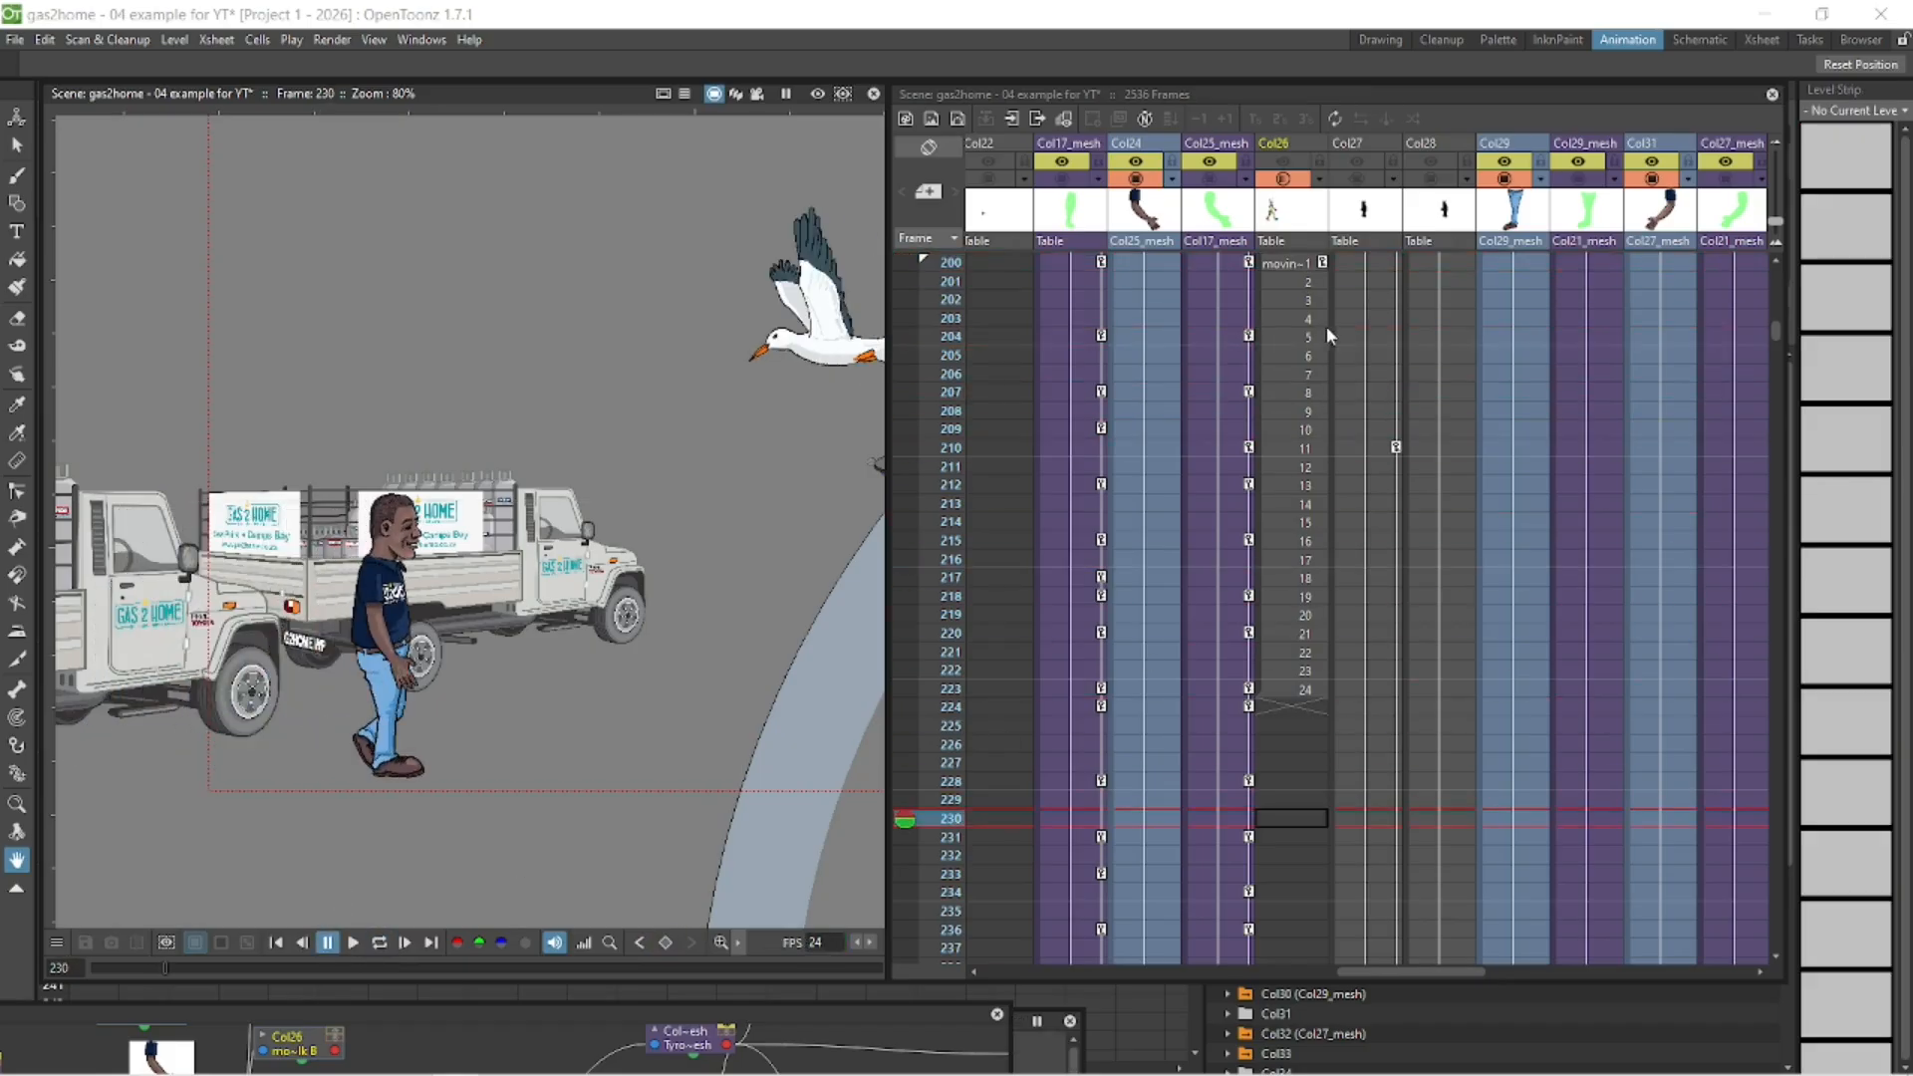
left_click(1286, 166)
left_click(1257, 689)
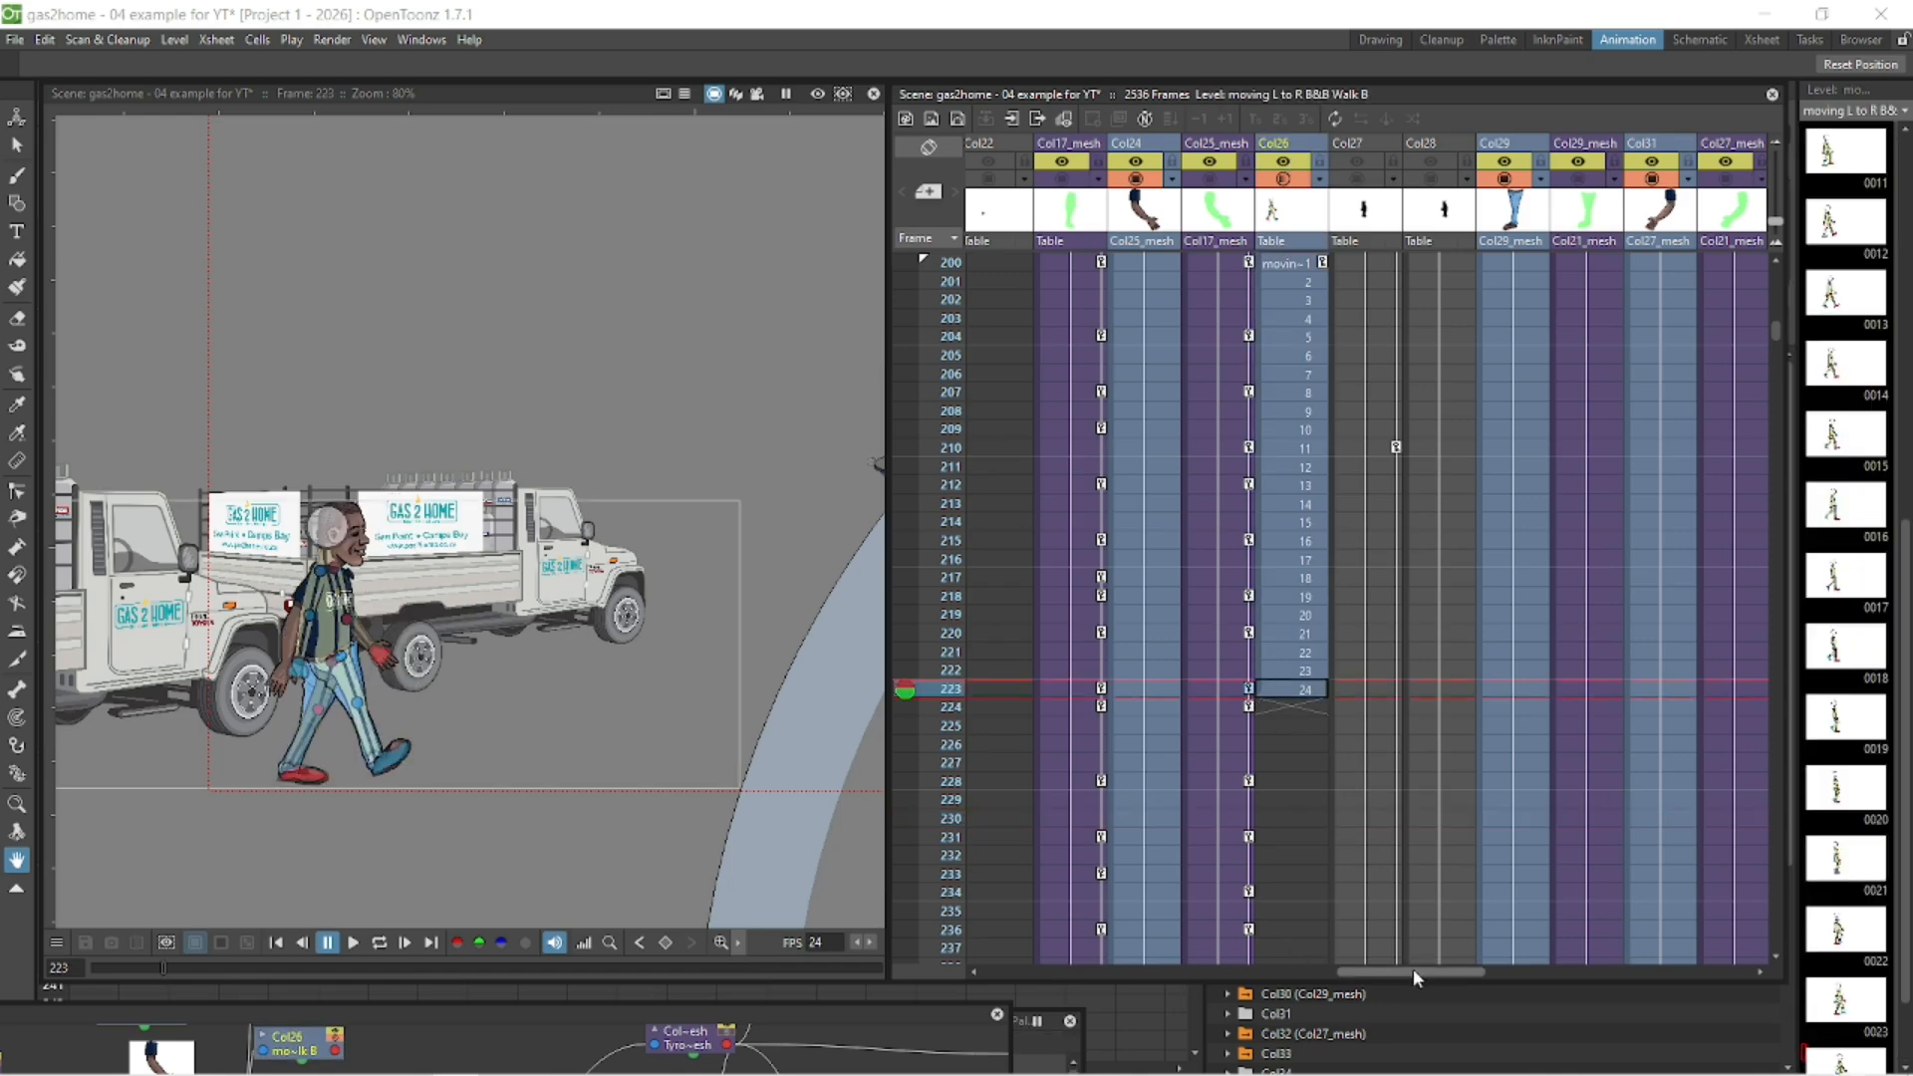
- Copy the character's walk-cycle keyframes from frames 200 to 223 and paste them starting at frame 224
left_click_drag(1412, 968, 1279, 967)
scroll(1775, 327, "up", 4)
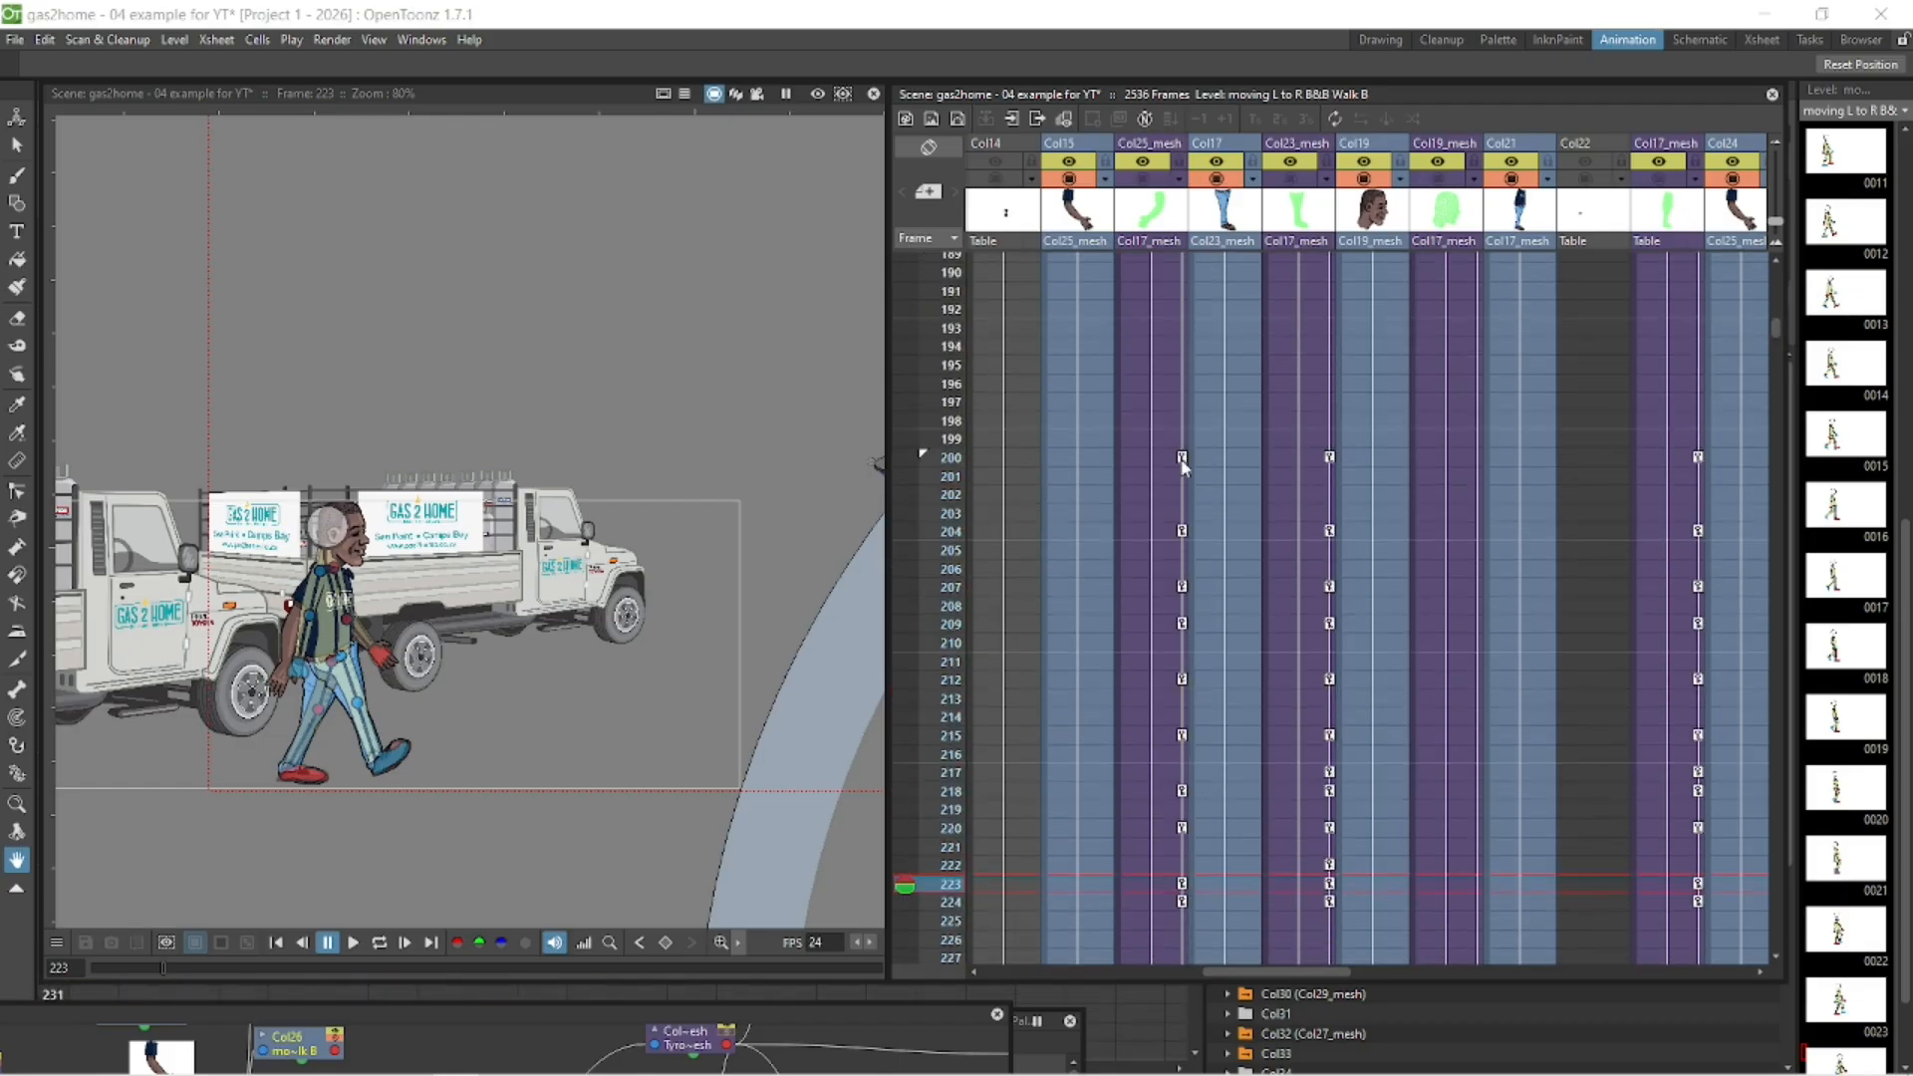
left_click(1183, 458)
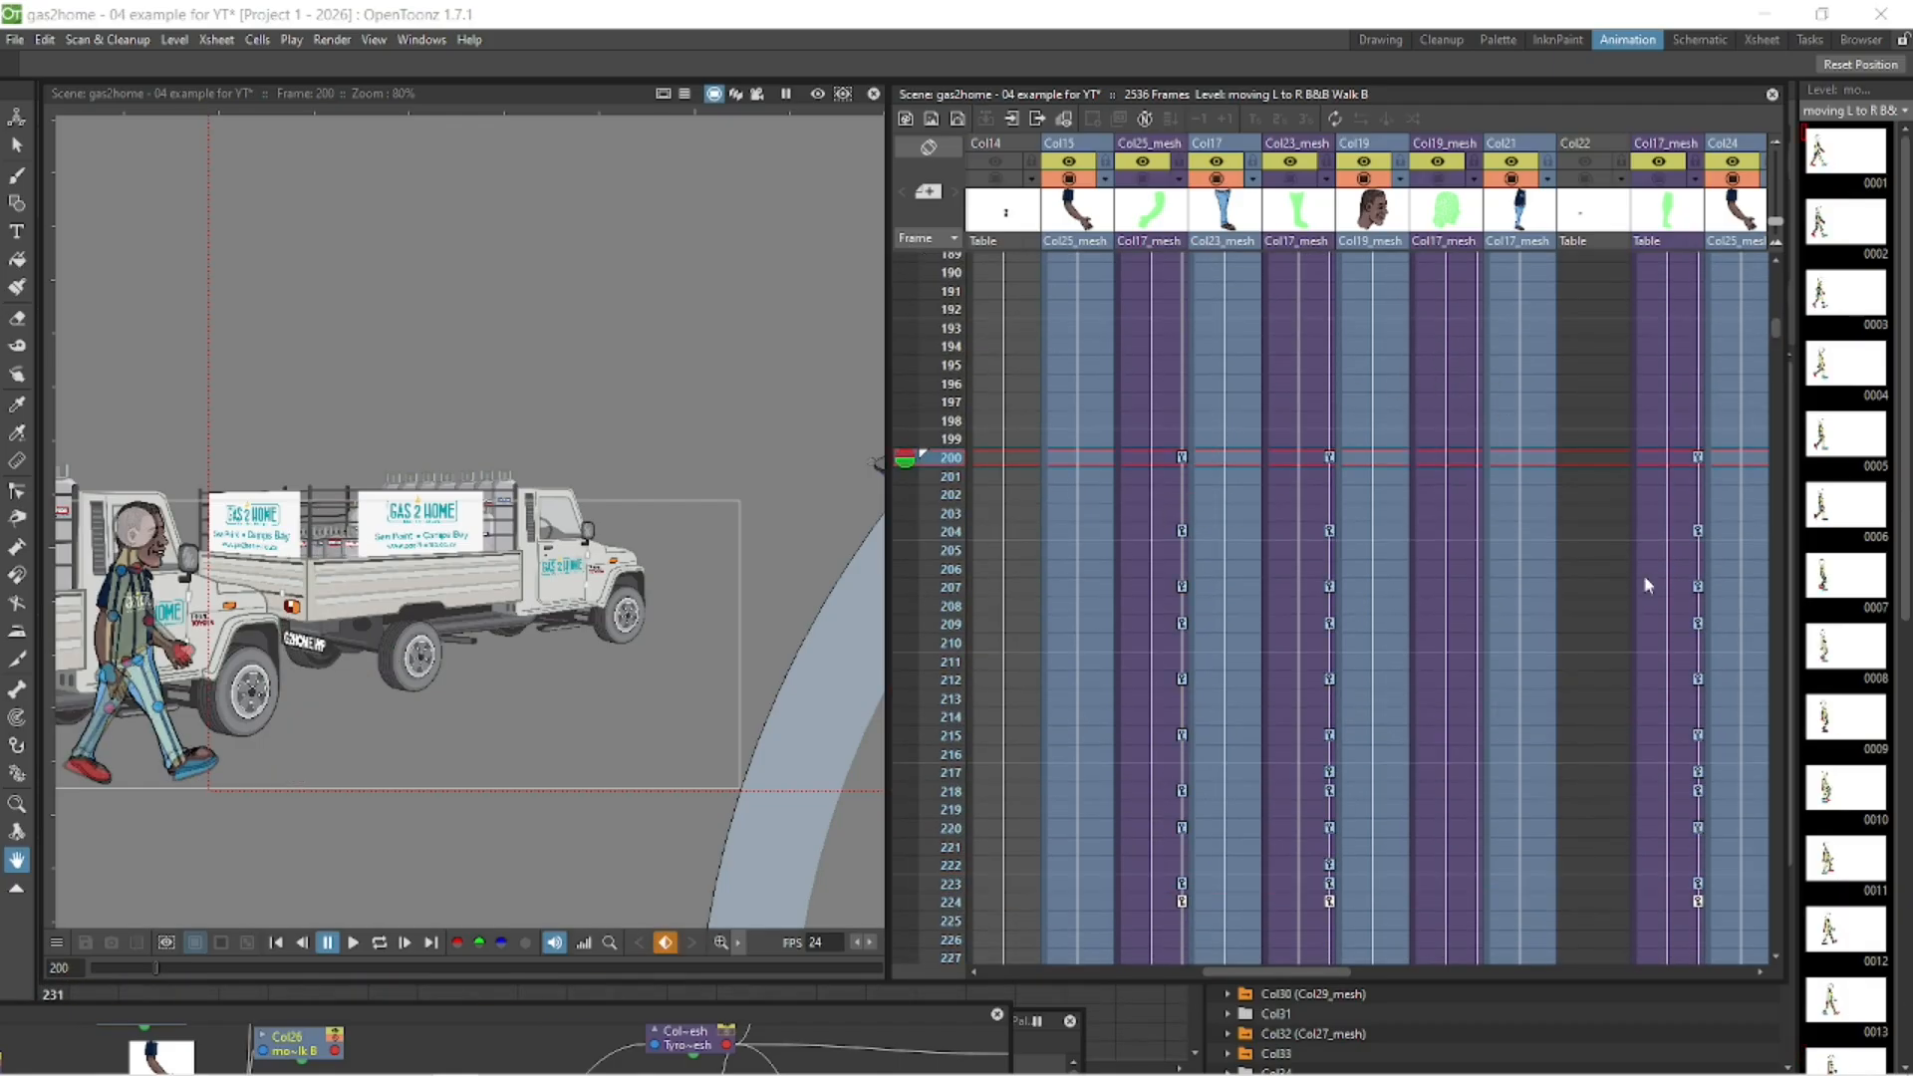
scroll(1775, 333, "down", 5)
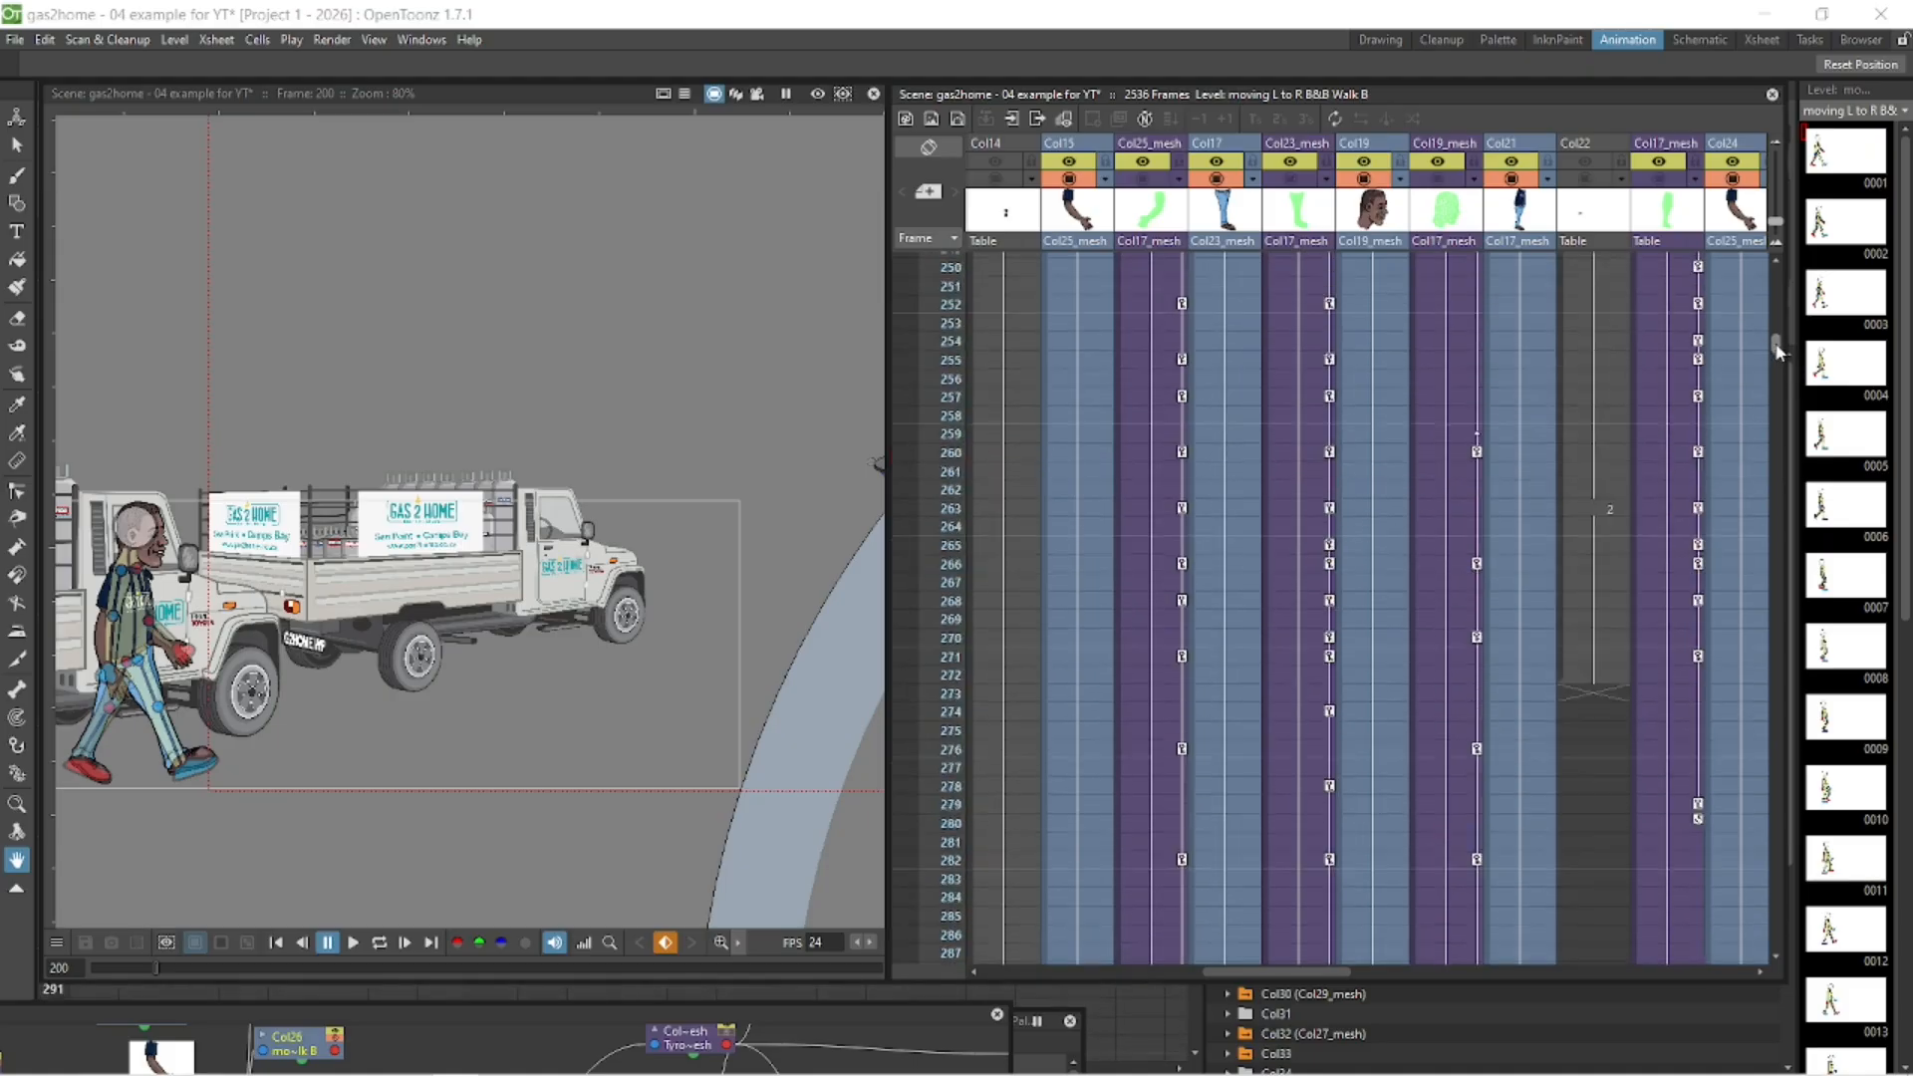
scroll(1777, 331, "up", 4)
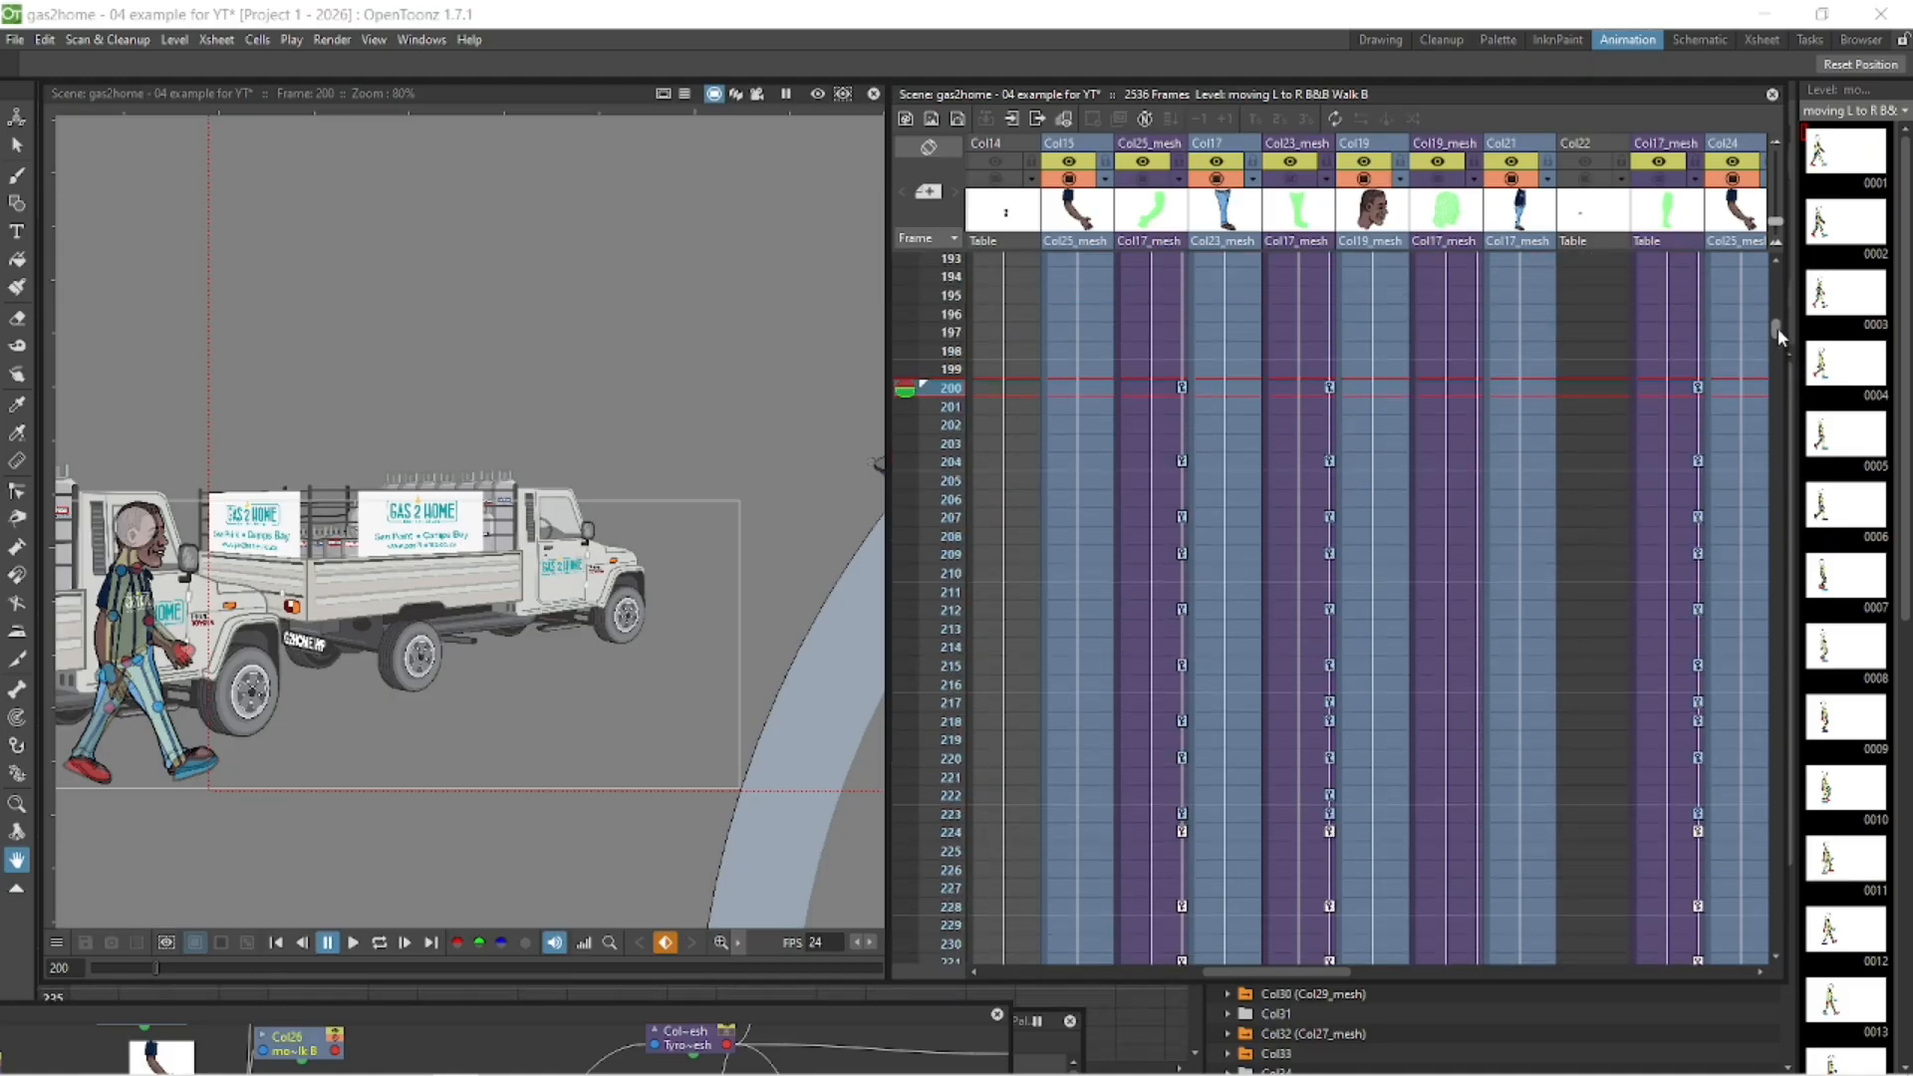
left_click(1183, 835)
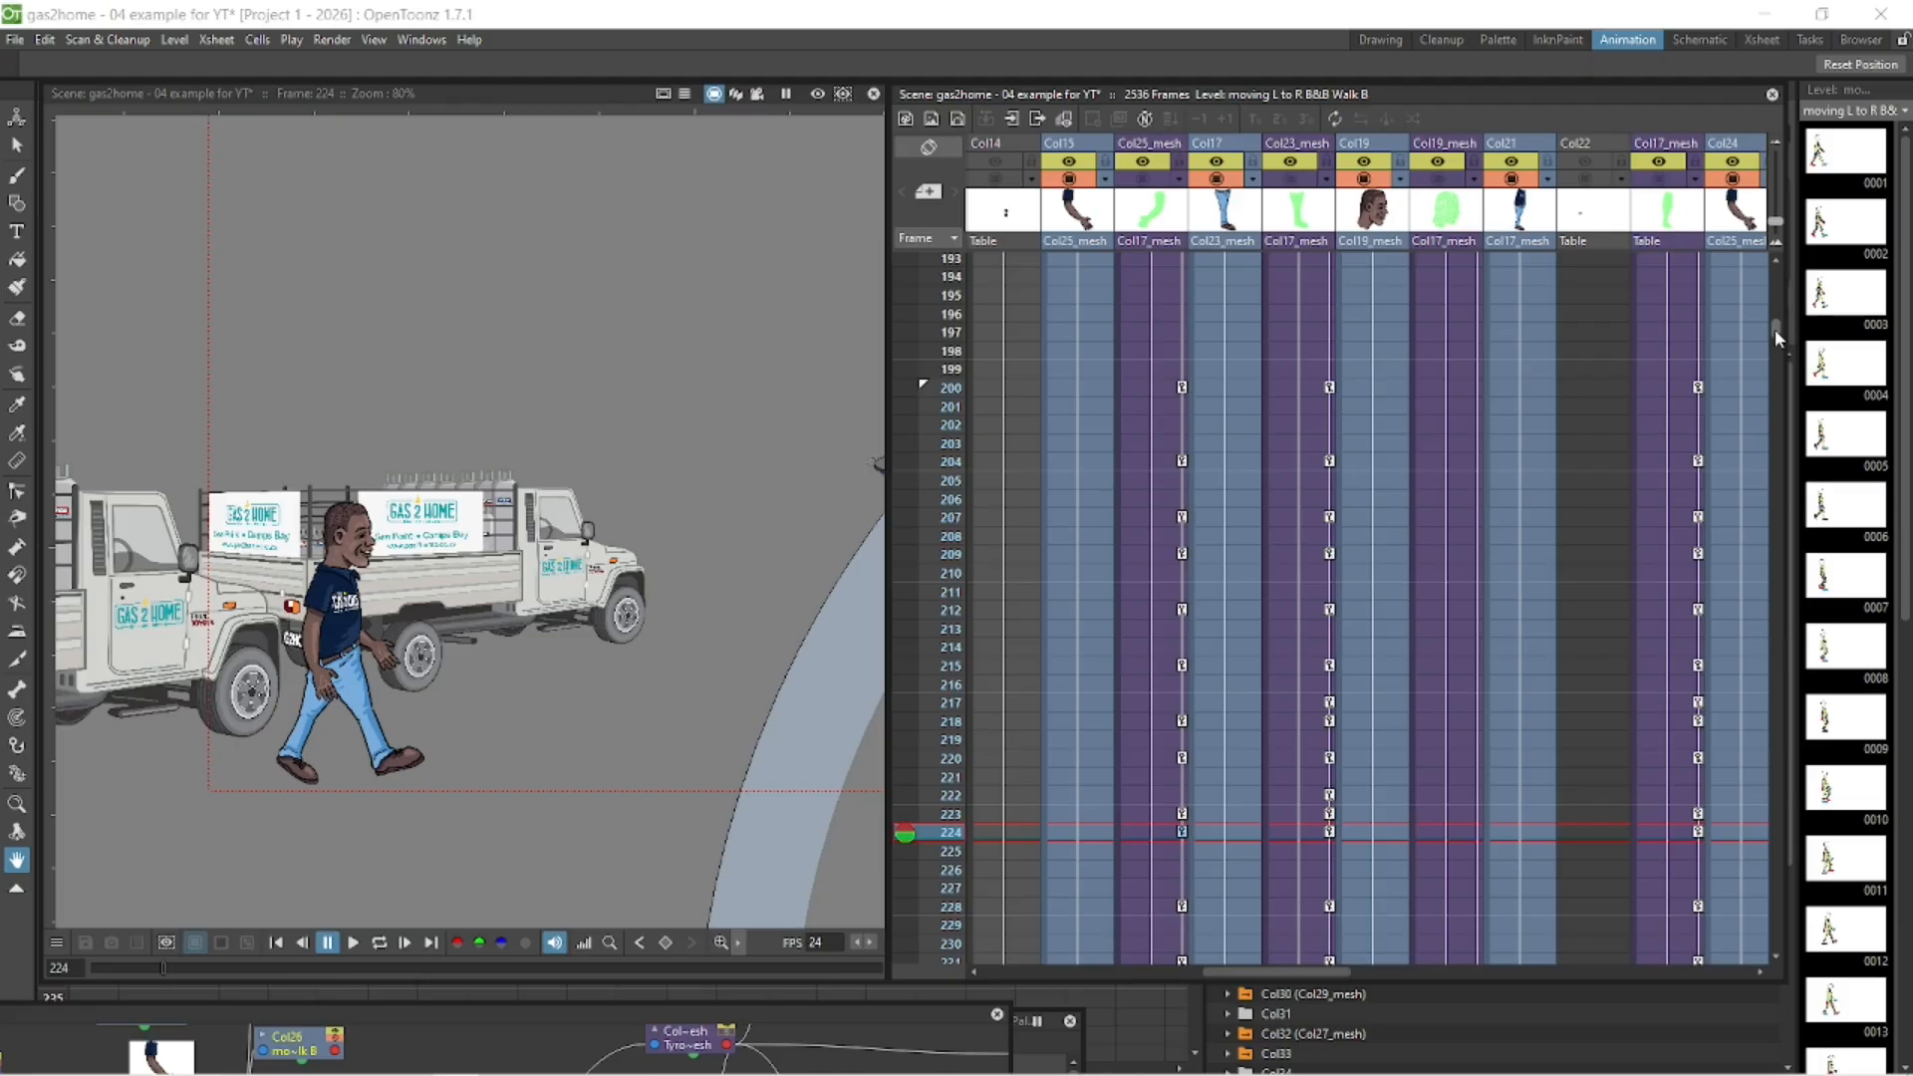
scroll(1775, 334, "down", 6)
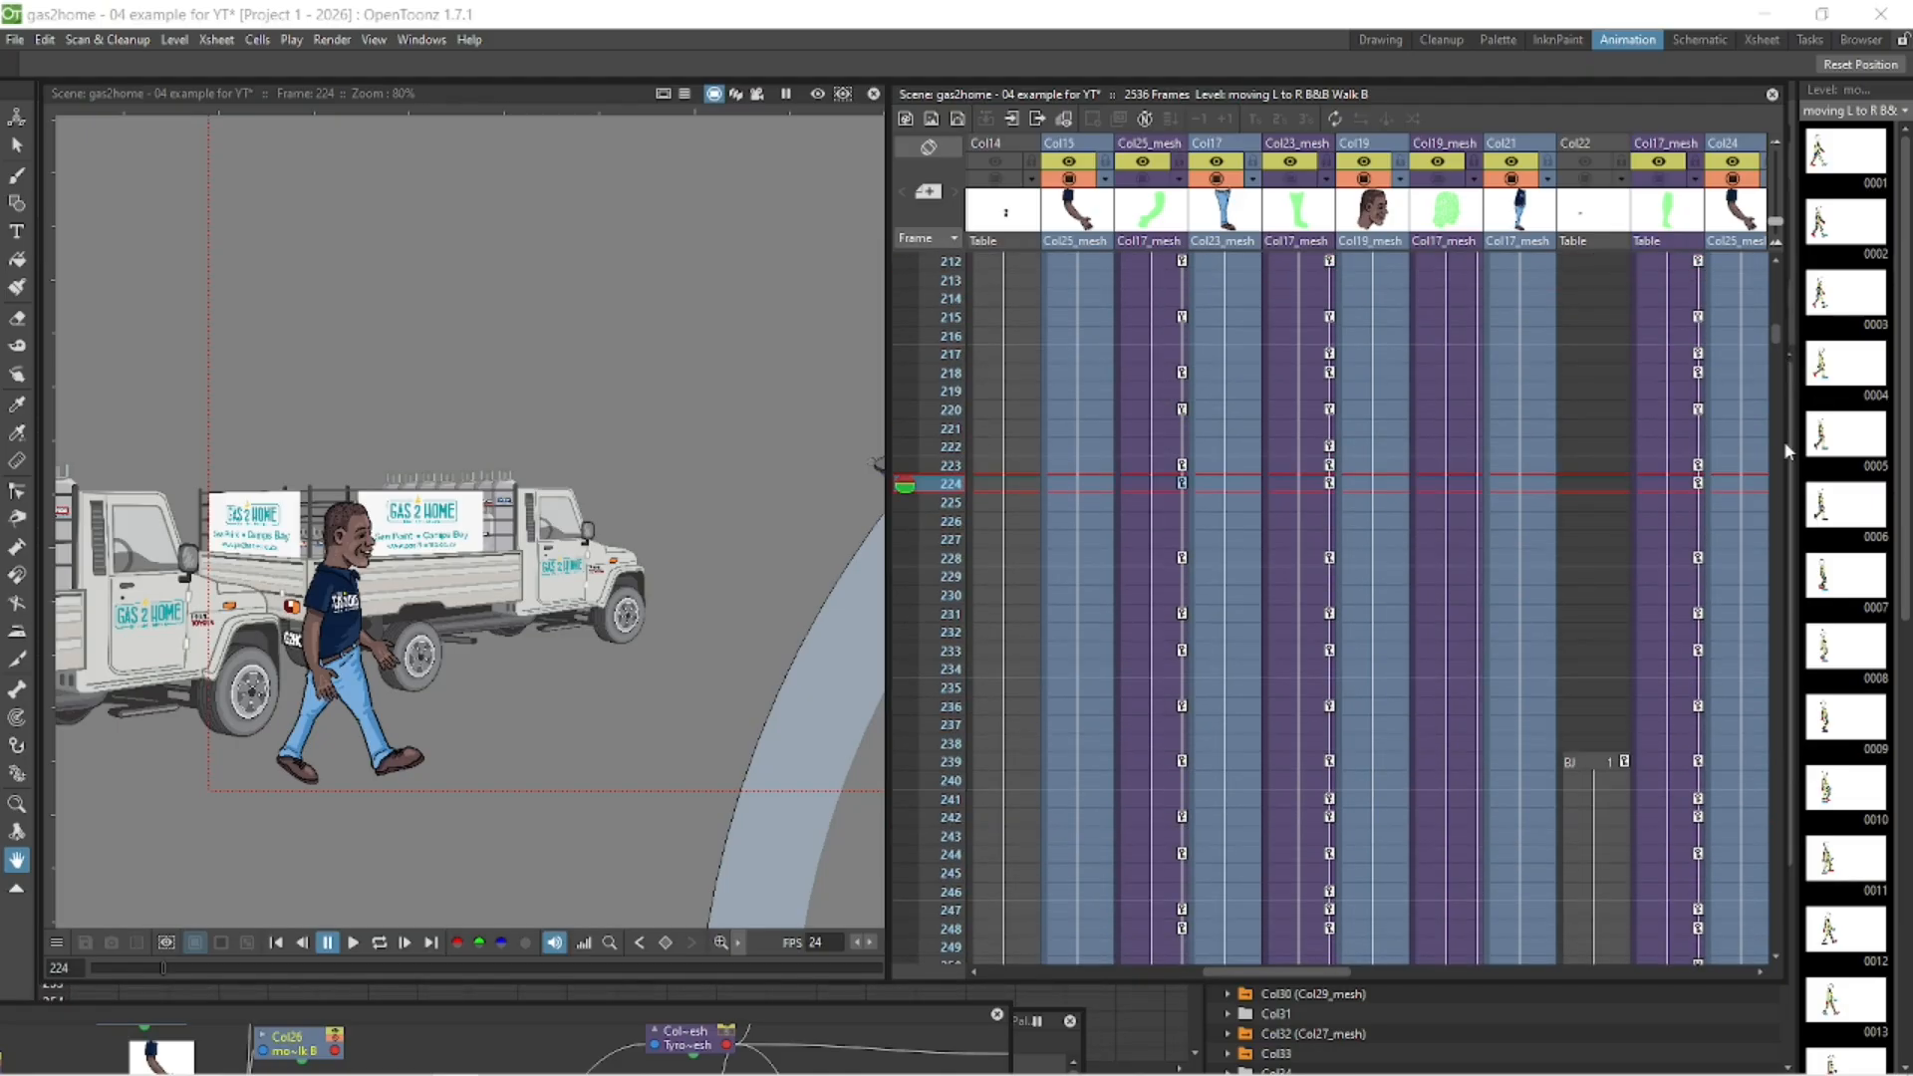
- Compare the character's pose and position at frames 223 and 224 using both arm mesh columns
left_click(1155, 464)
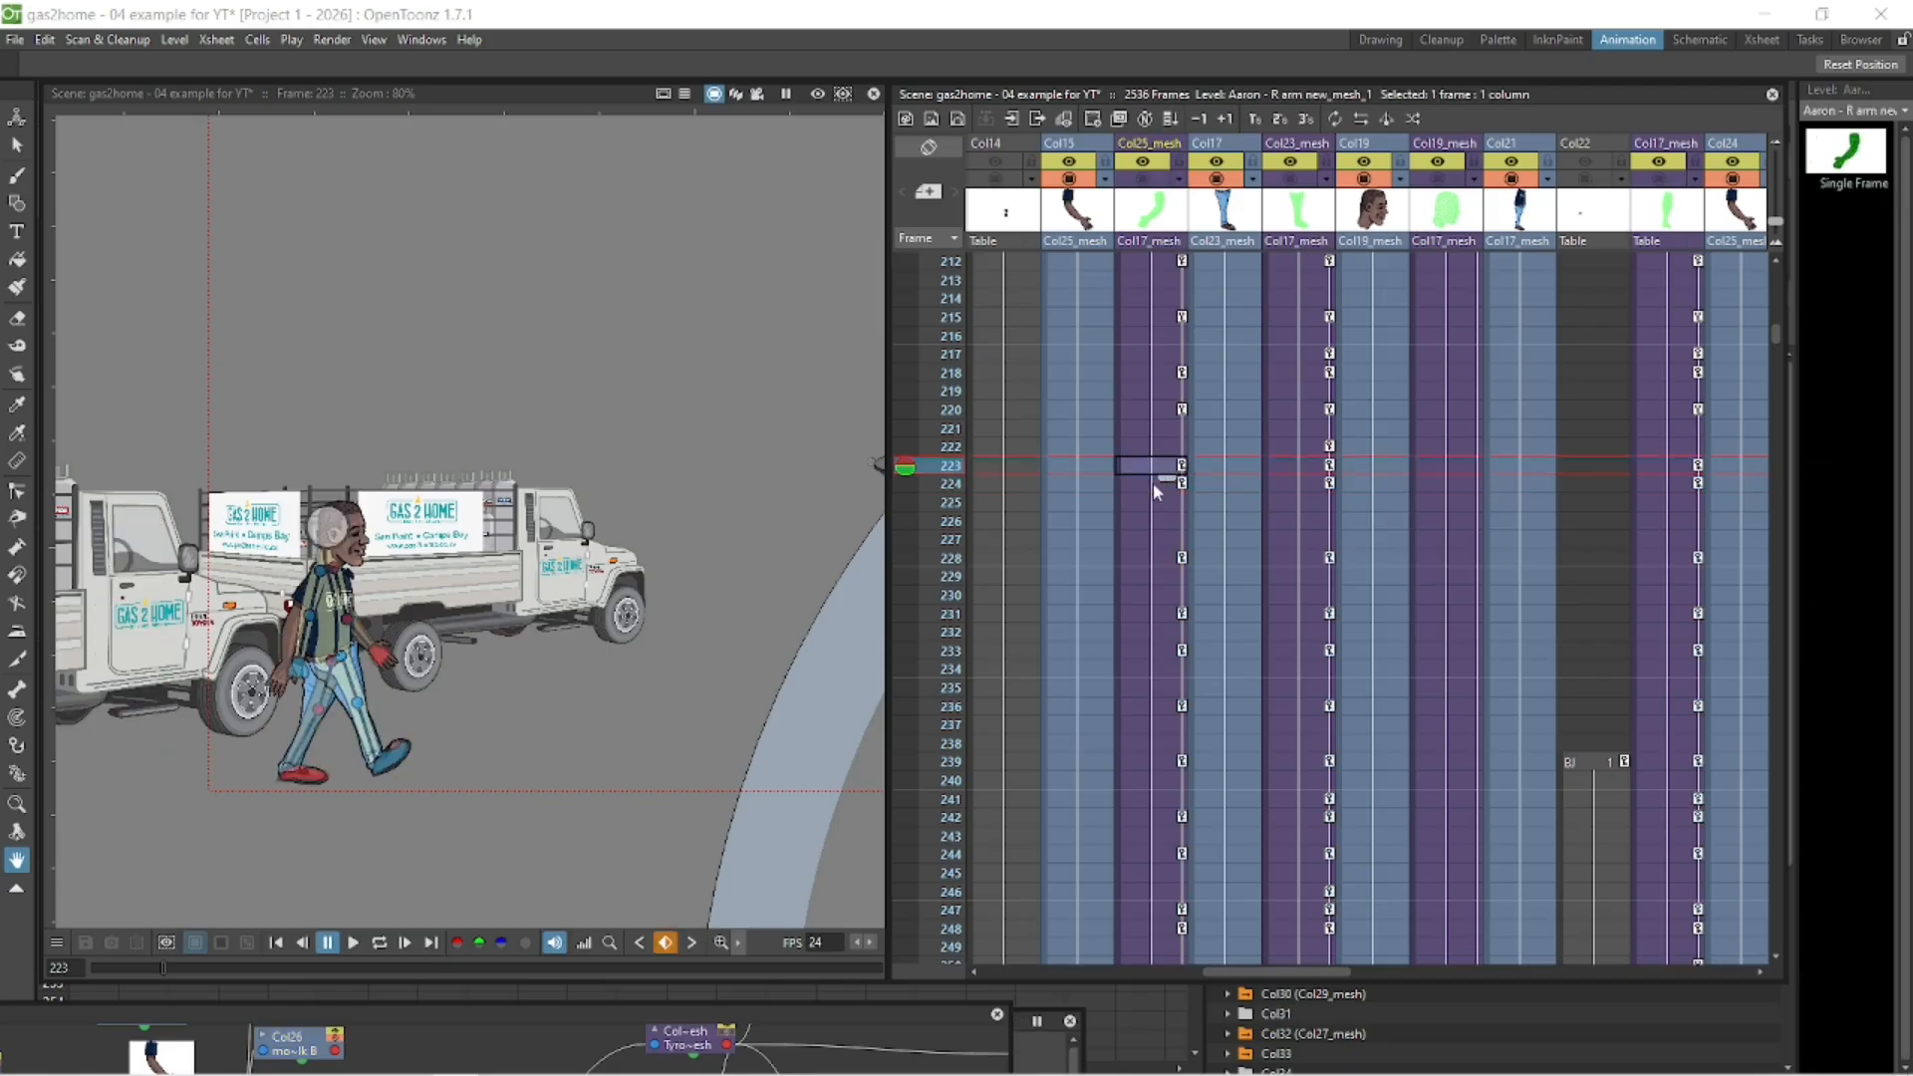
left_click(1152, 483)
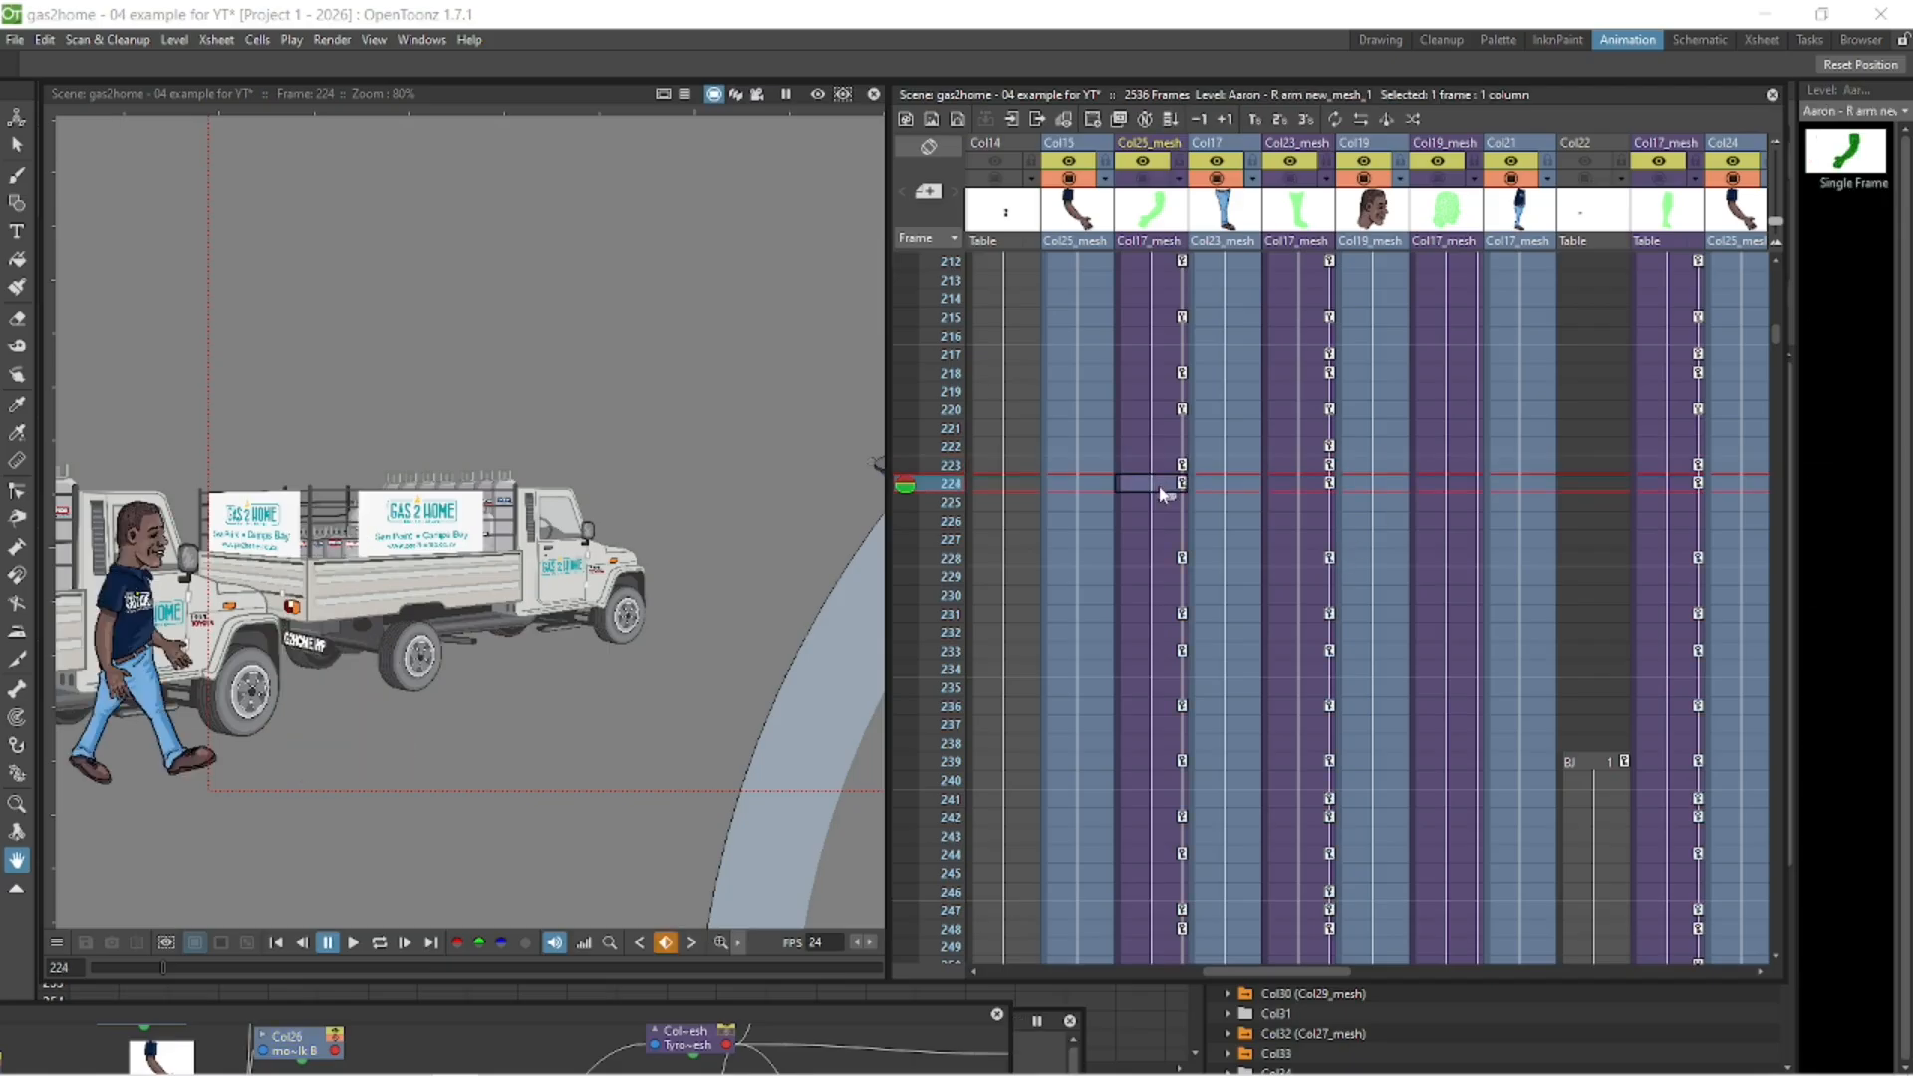
left_click_drag(1327, 968, 1424, 974)
left_click(1377, 465)
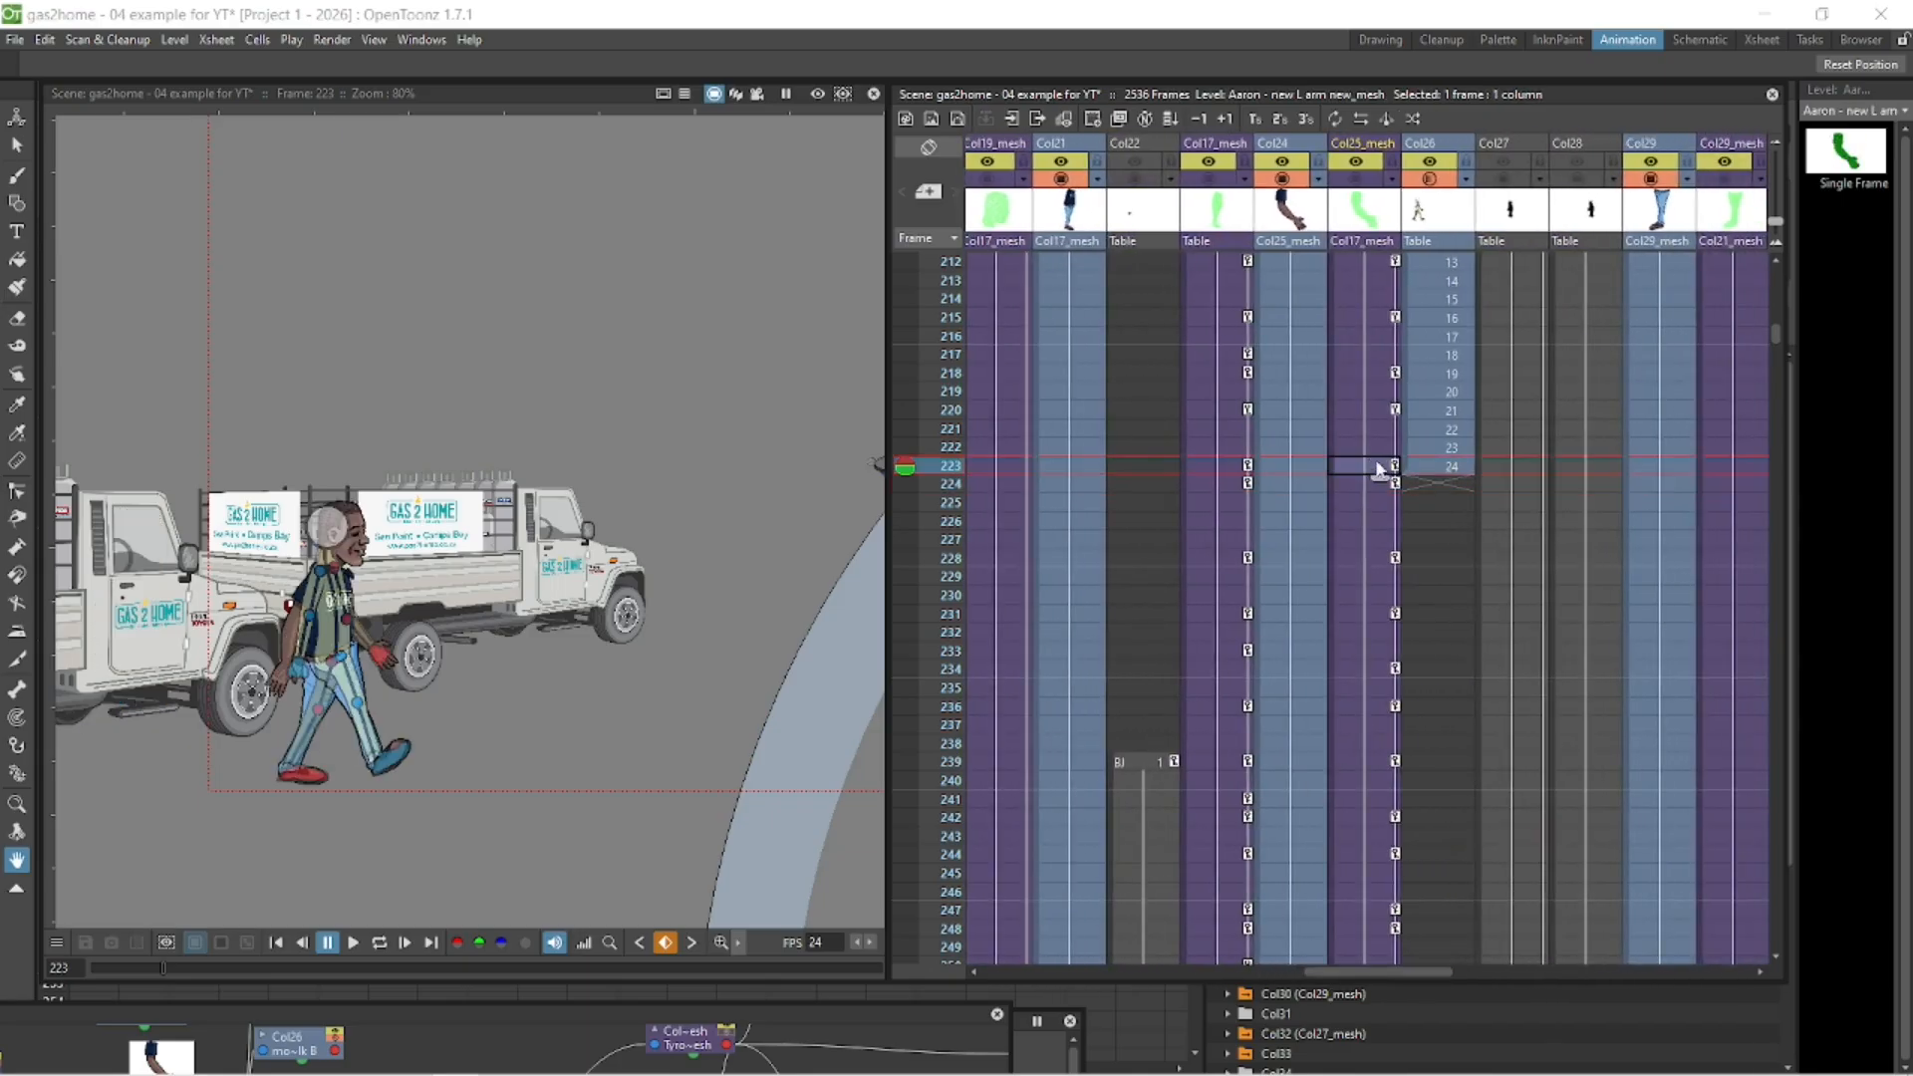
left_click(1372, 488)
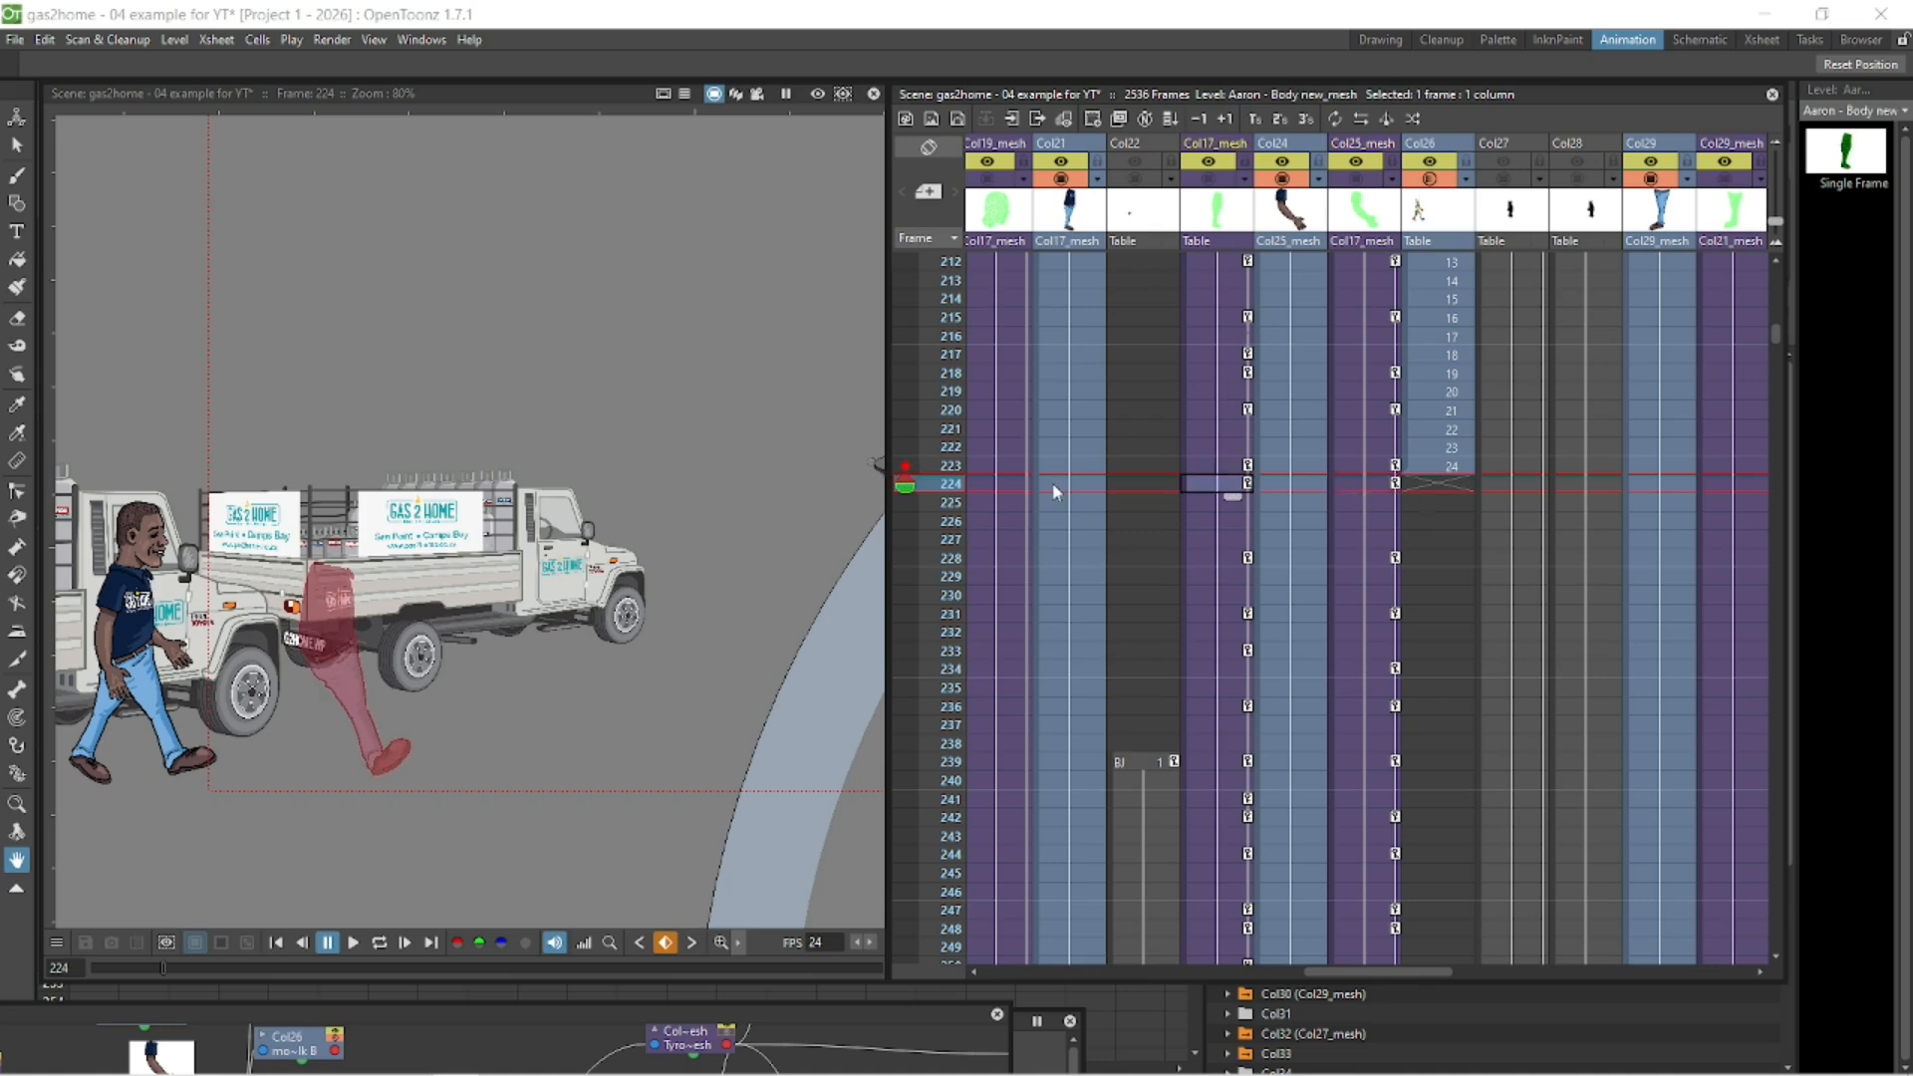
- Move the body mesh at frame 224 forward onto the onion skin of frame 223 and compare both frames
left_click_drag(314, 469, 514, 471)
scroll(512, 512, "up", 8)
key("space")
left_click_drag(178, 765, 595, 392)
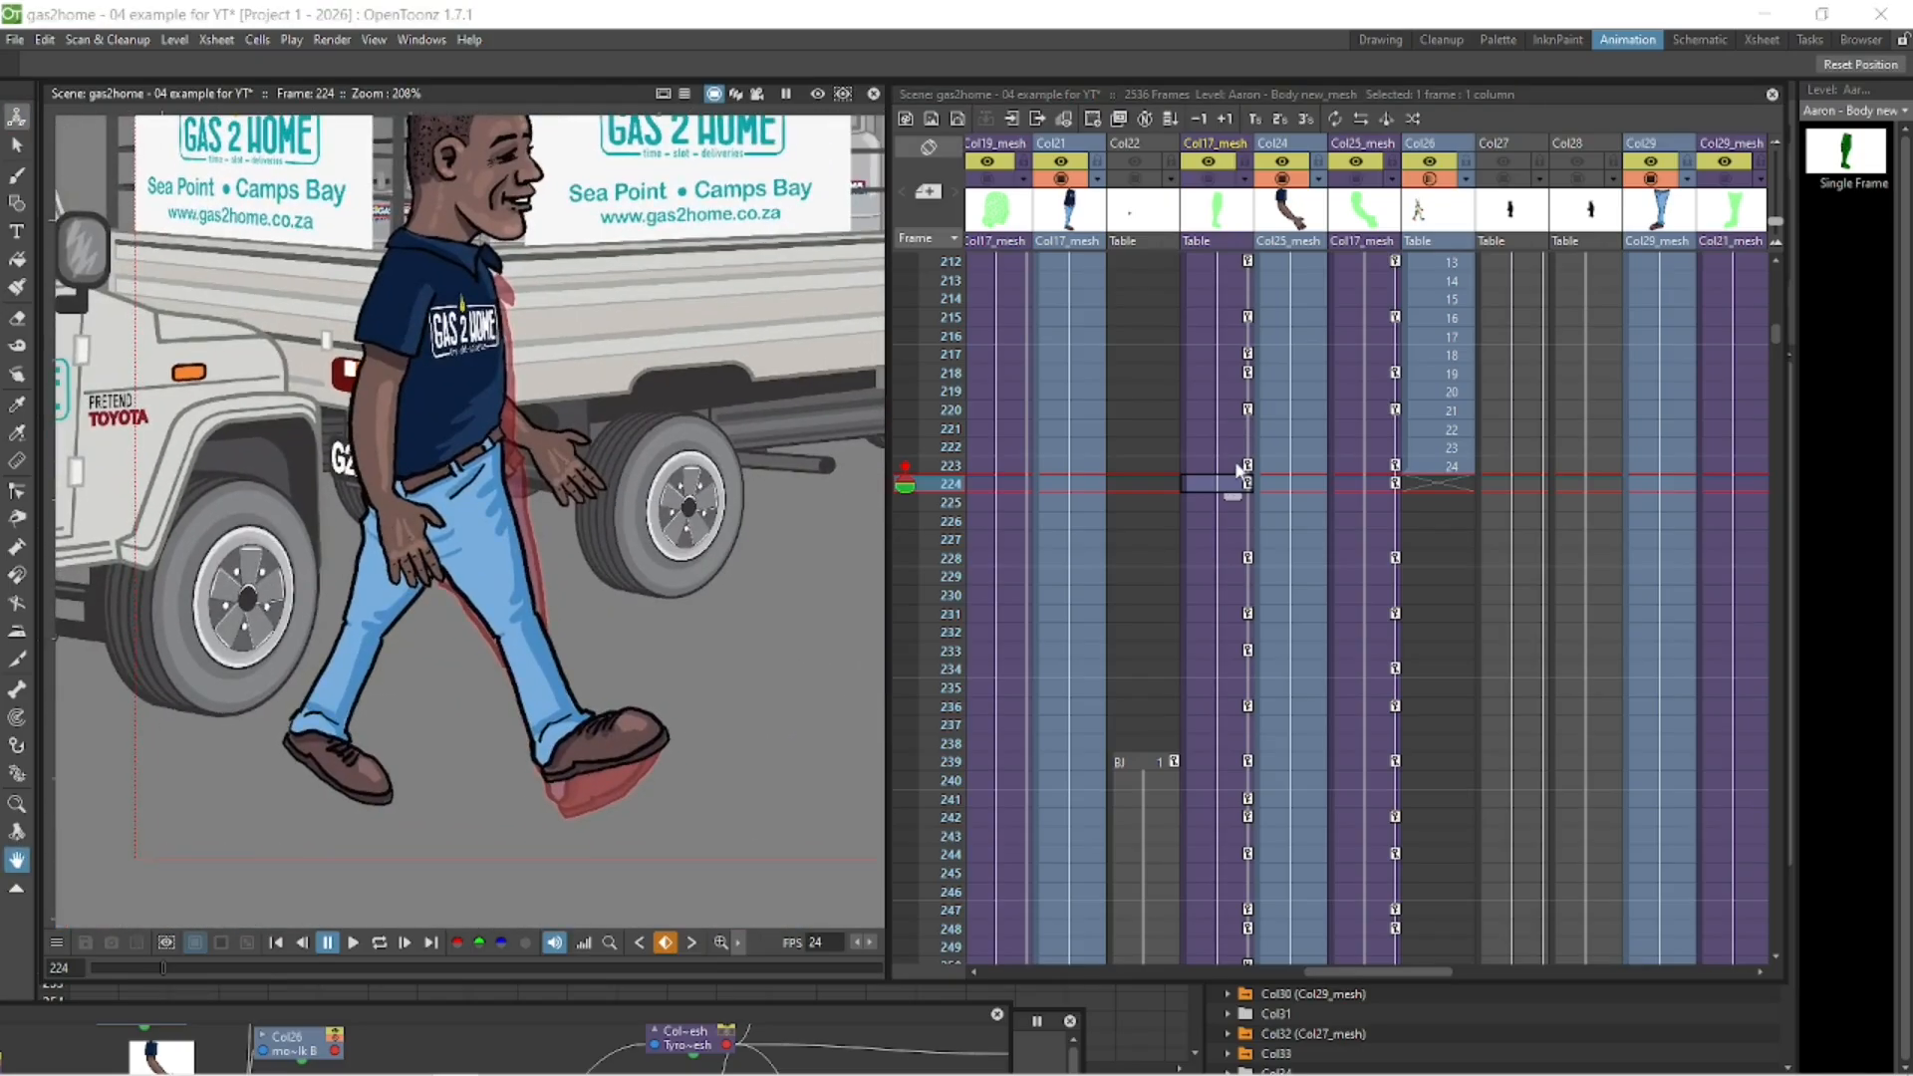
left_click(1228, 466)
left_click(1222, 484)
- Fine-tune the body mesh position at frame 224 to about X -350 mm, Y 108 mm, and check the neighbouring frames
left_click(17, 116)
left_click_drag(453, 438, 467, 469)
left_click(1233, 466)
left_click(1231, 484)
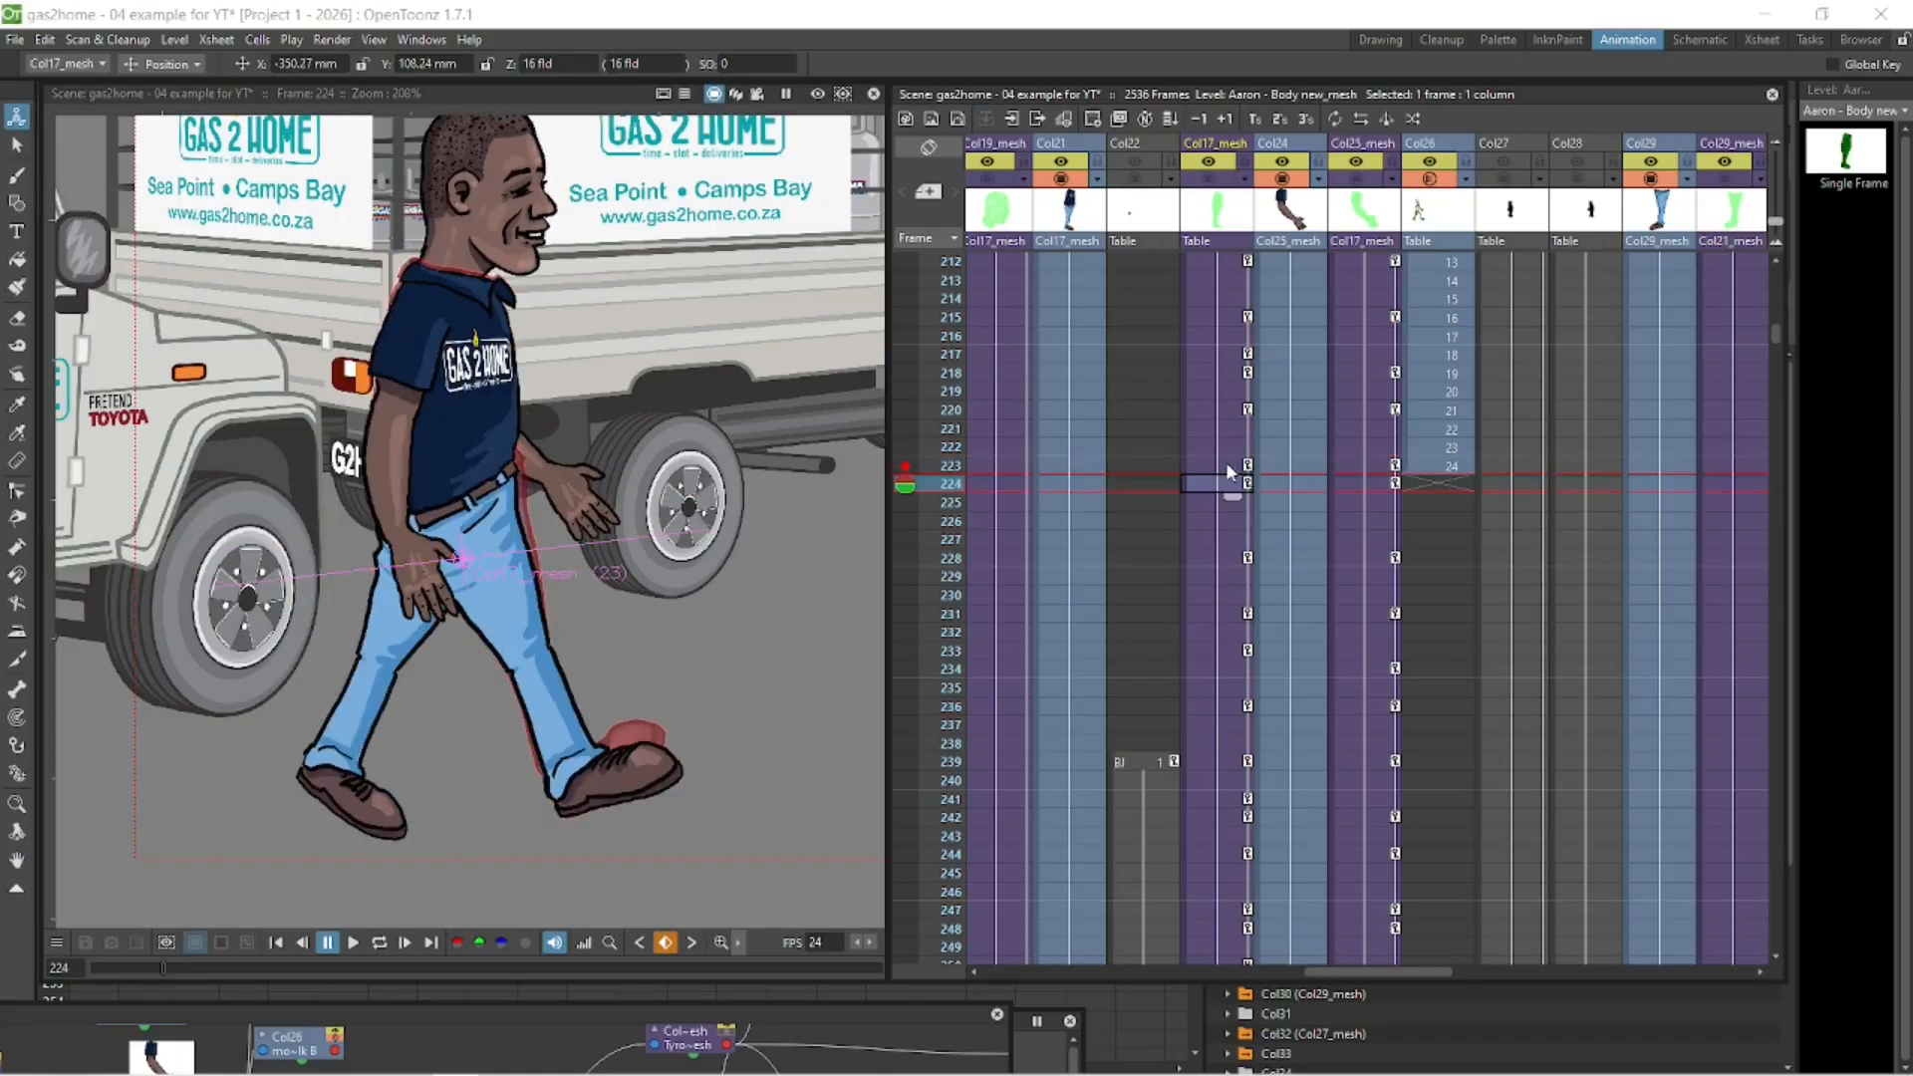
left_click(1232, 466)
key("Down")
key("Down")
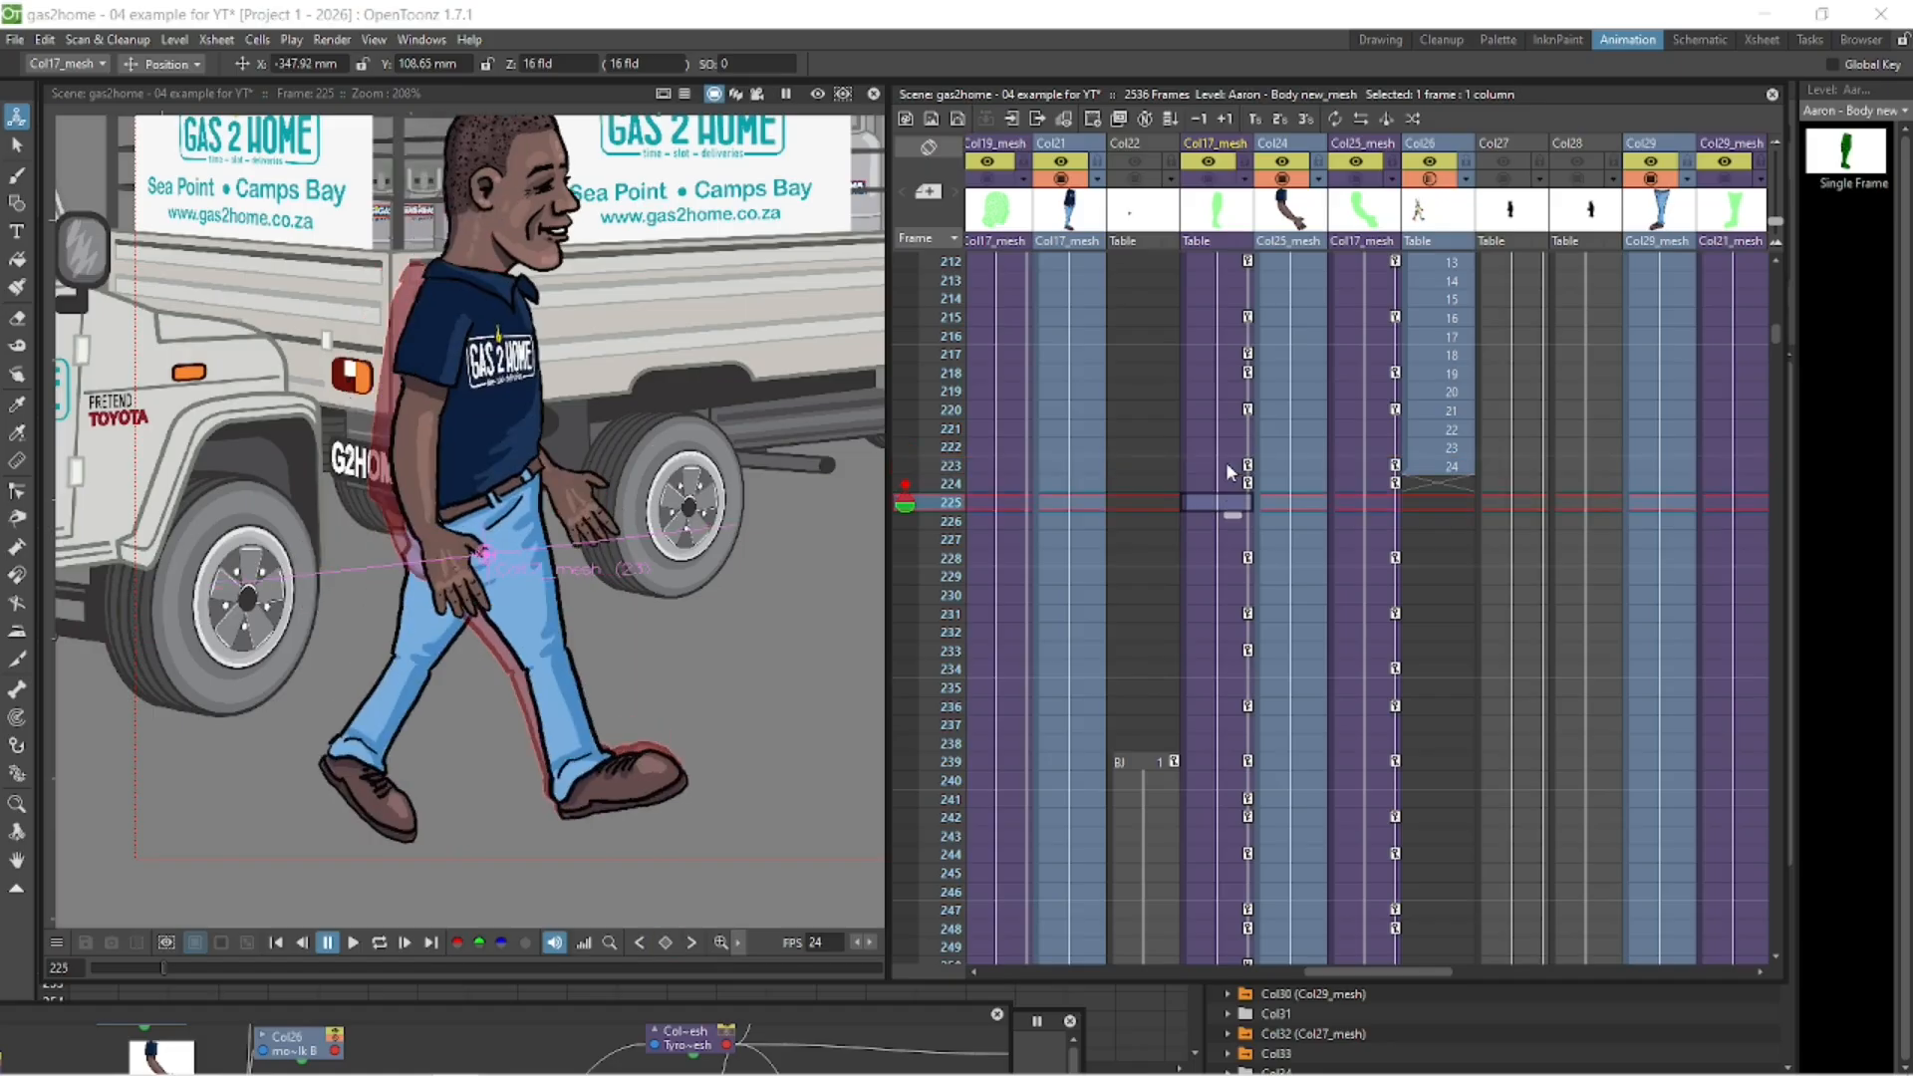
- Play the walk in a loop to check the transition from frame 223 to 224
scroll(658, 492, "down", 6)
key("space")
left_click_drag(689, 610, 515, 640)
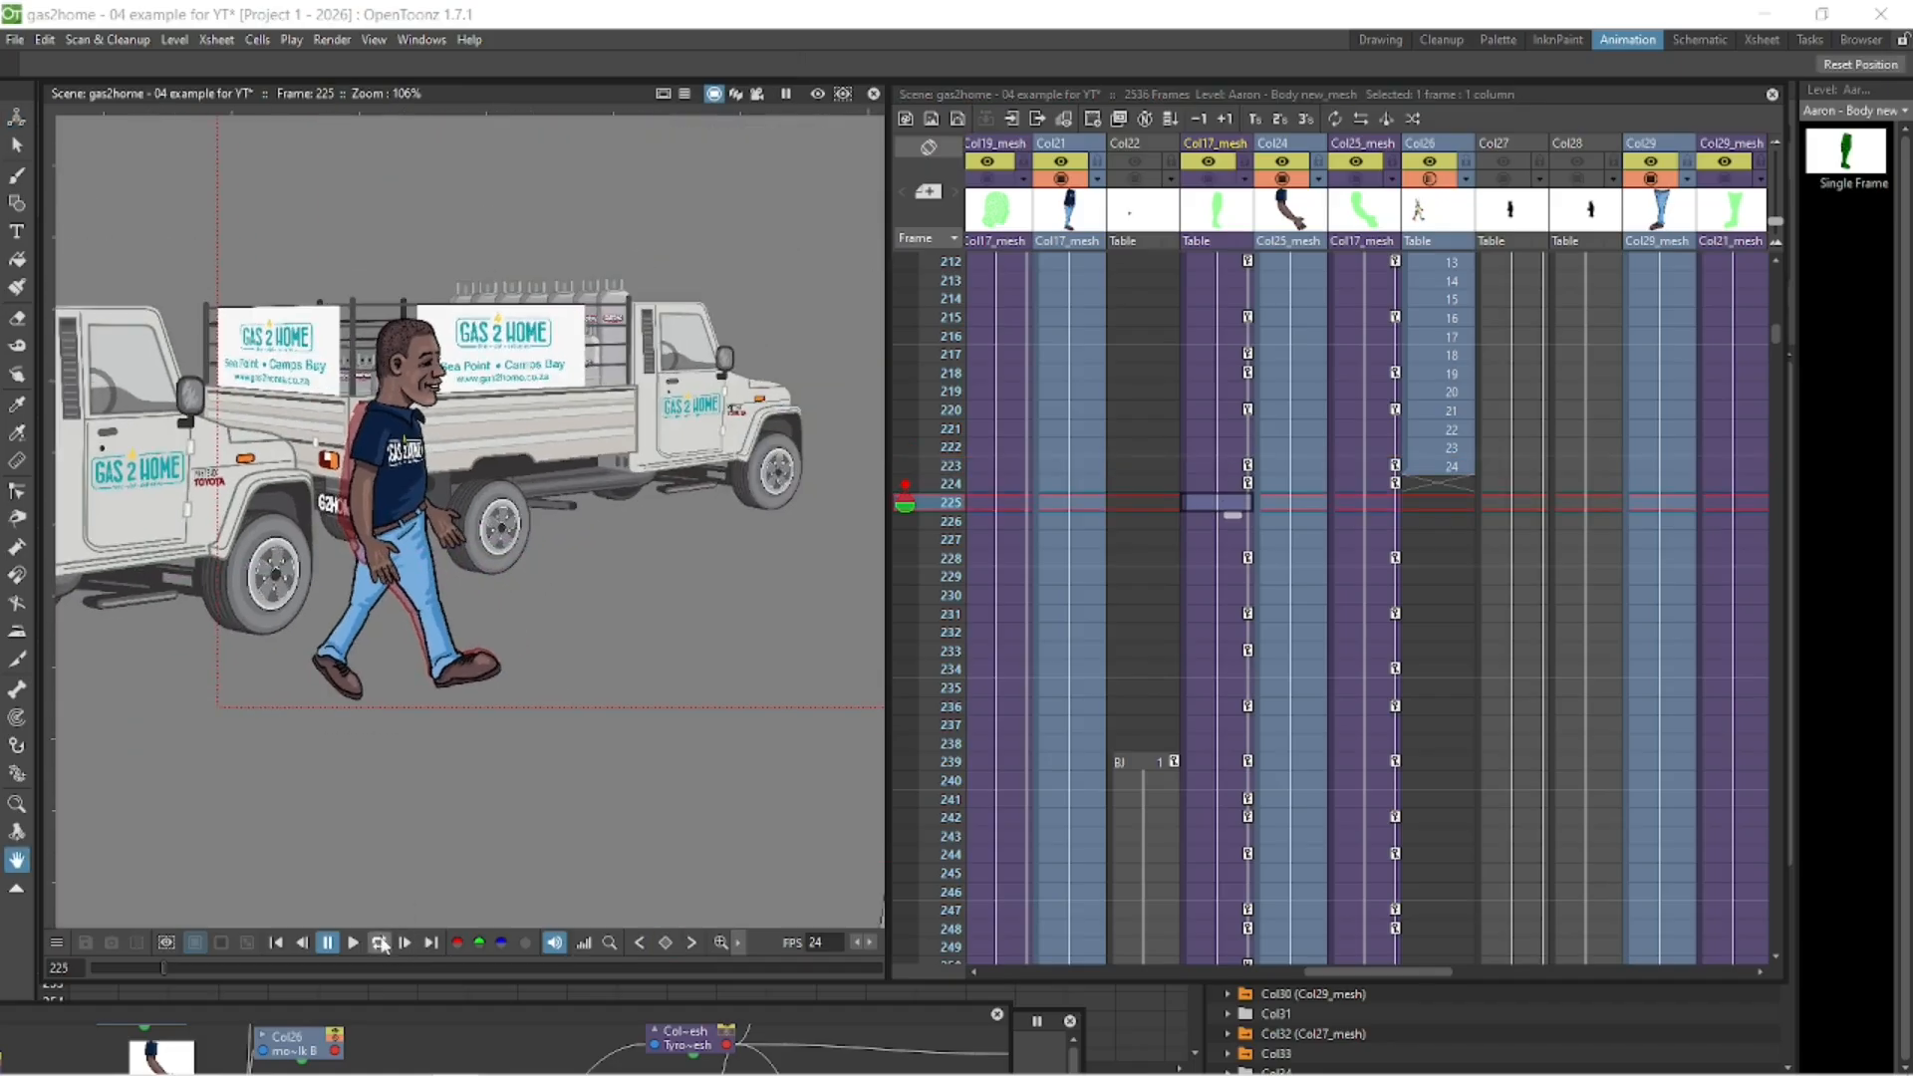
left_click(380, 943)
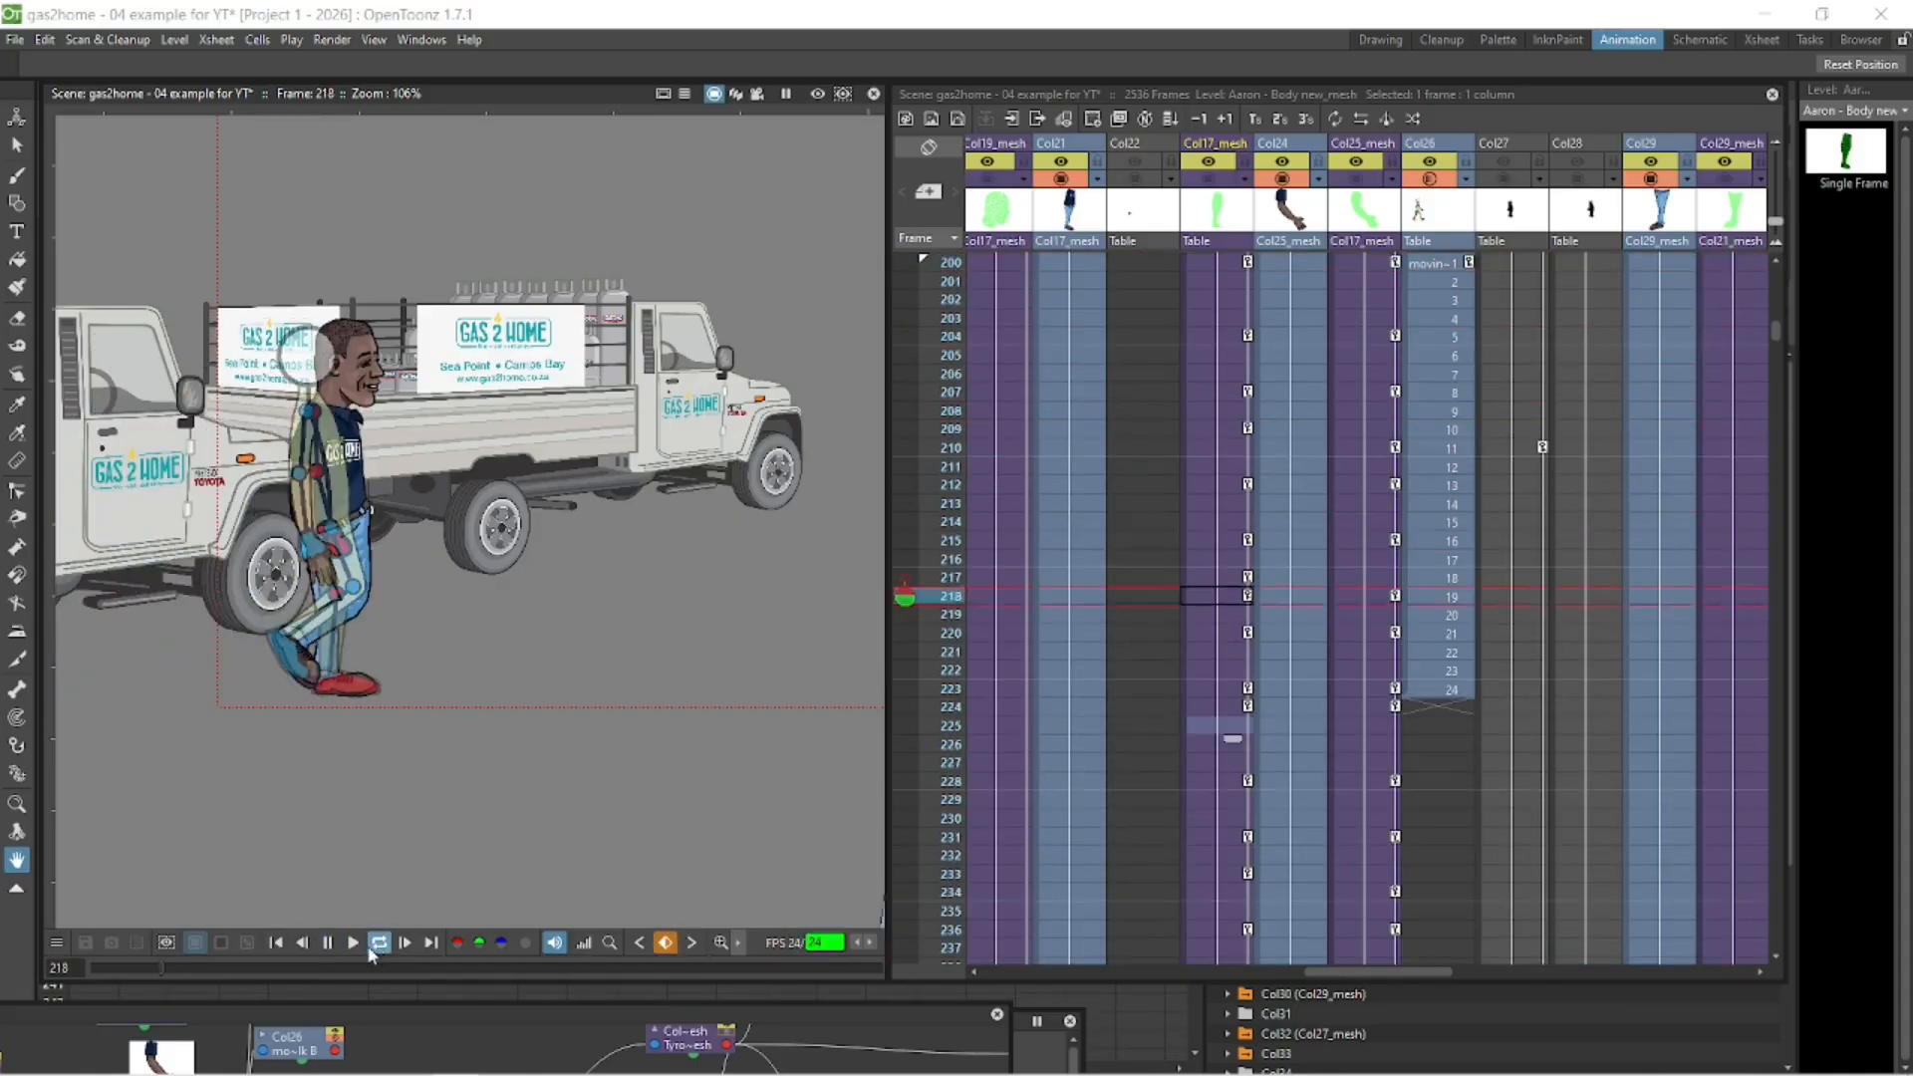
left_click(327, 942)
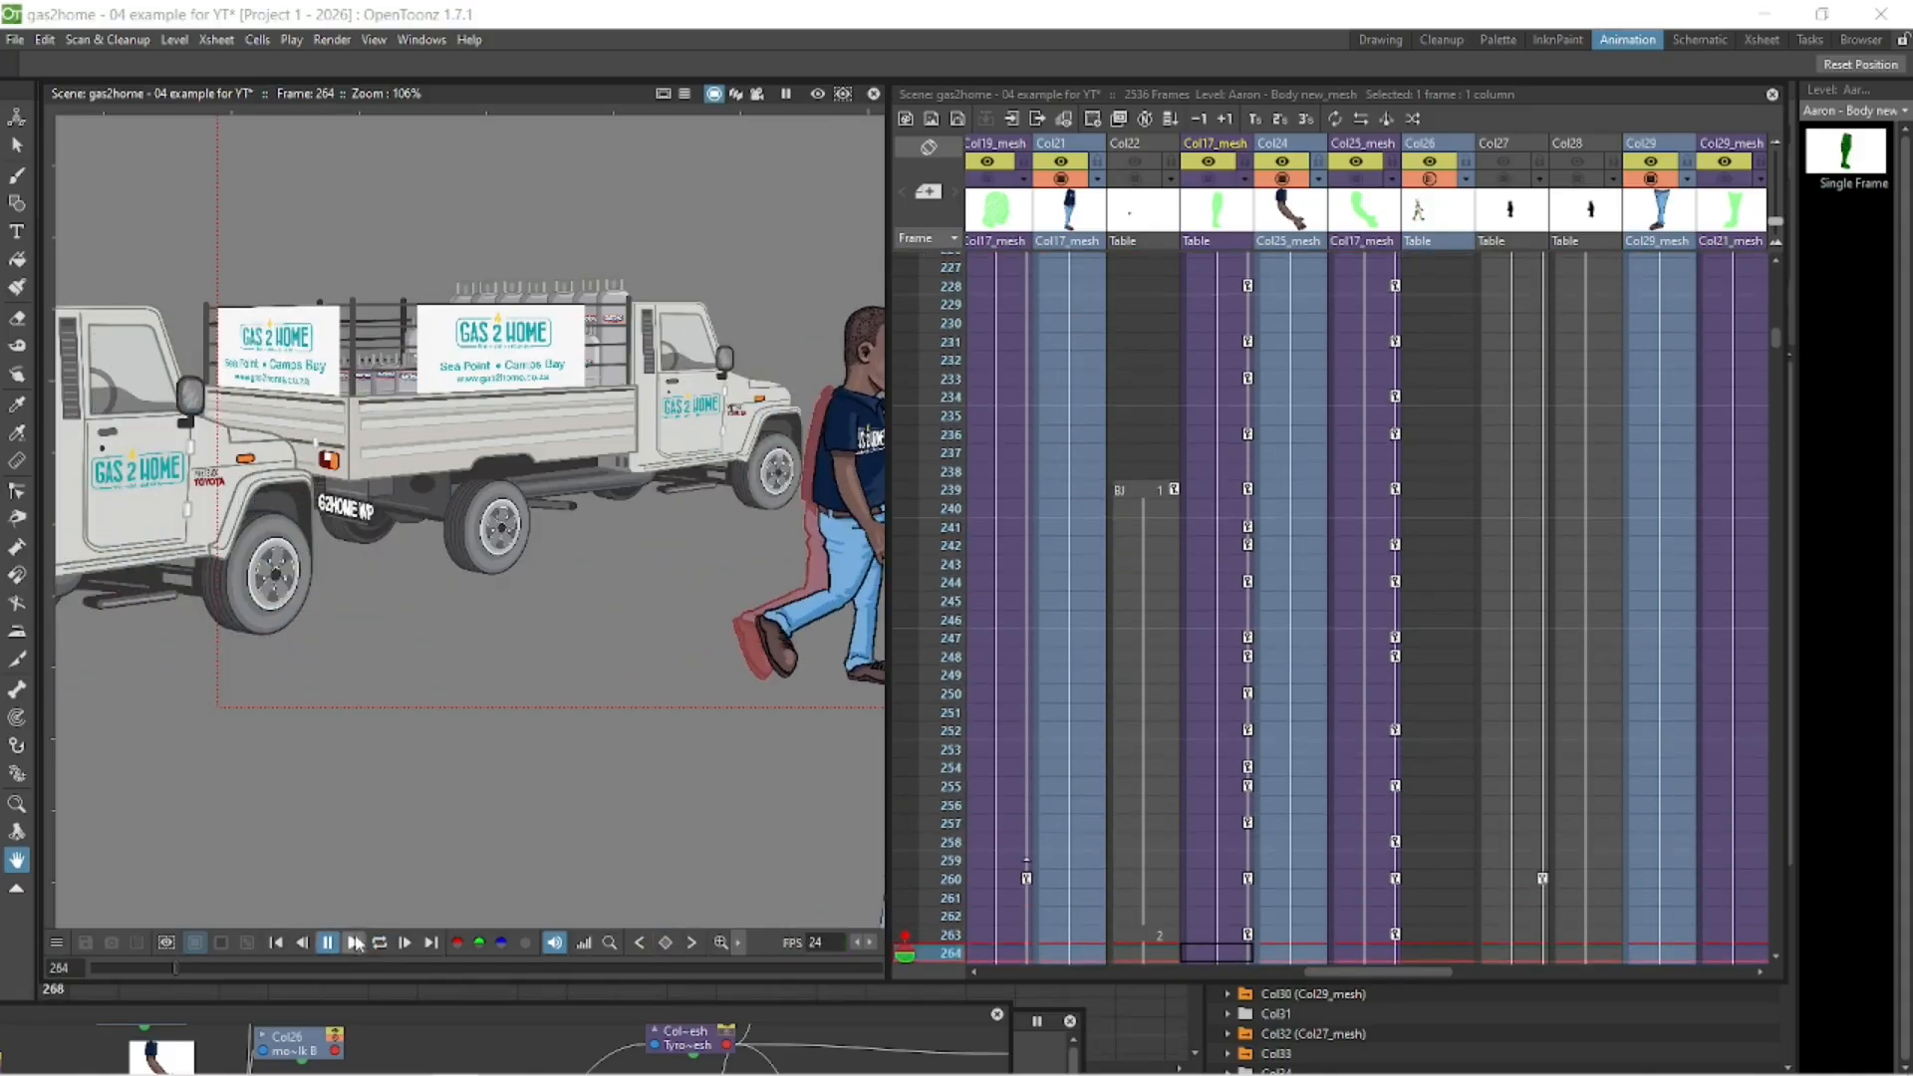
- Move the body mesh at frame 228 forward so the walk continues from its position at frame 224
scroll(1773, 338, "up", 4)
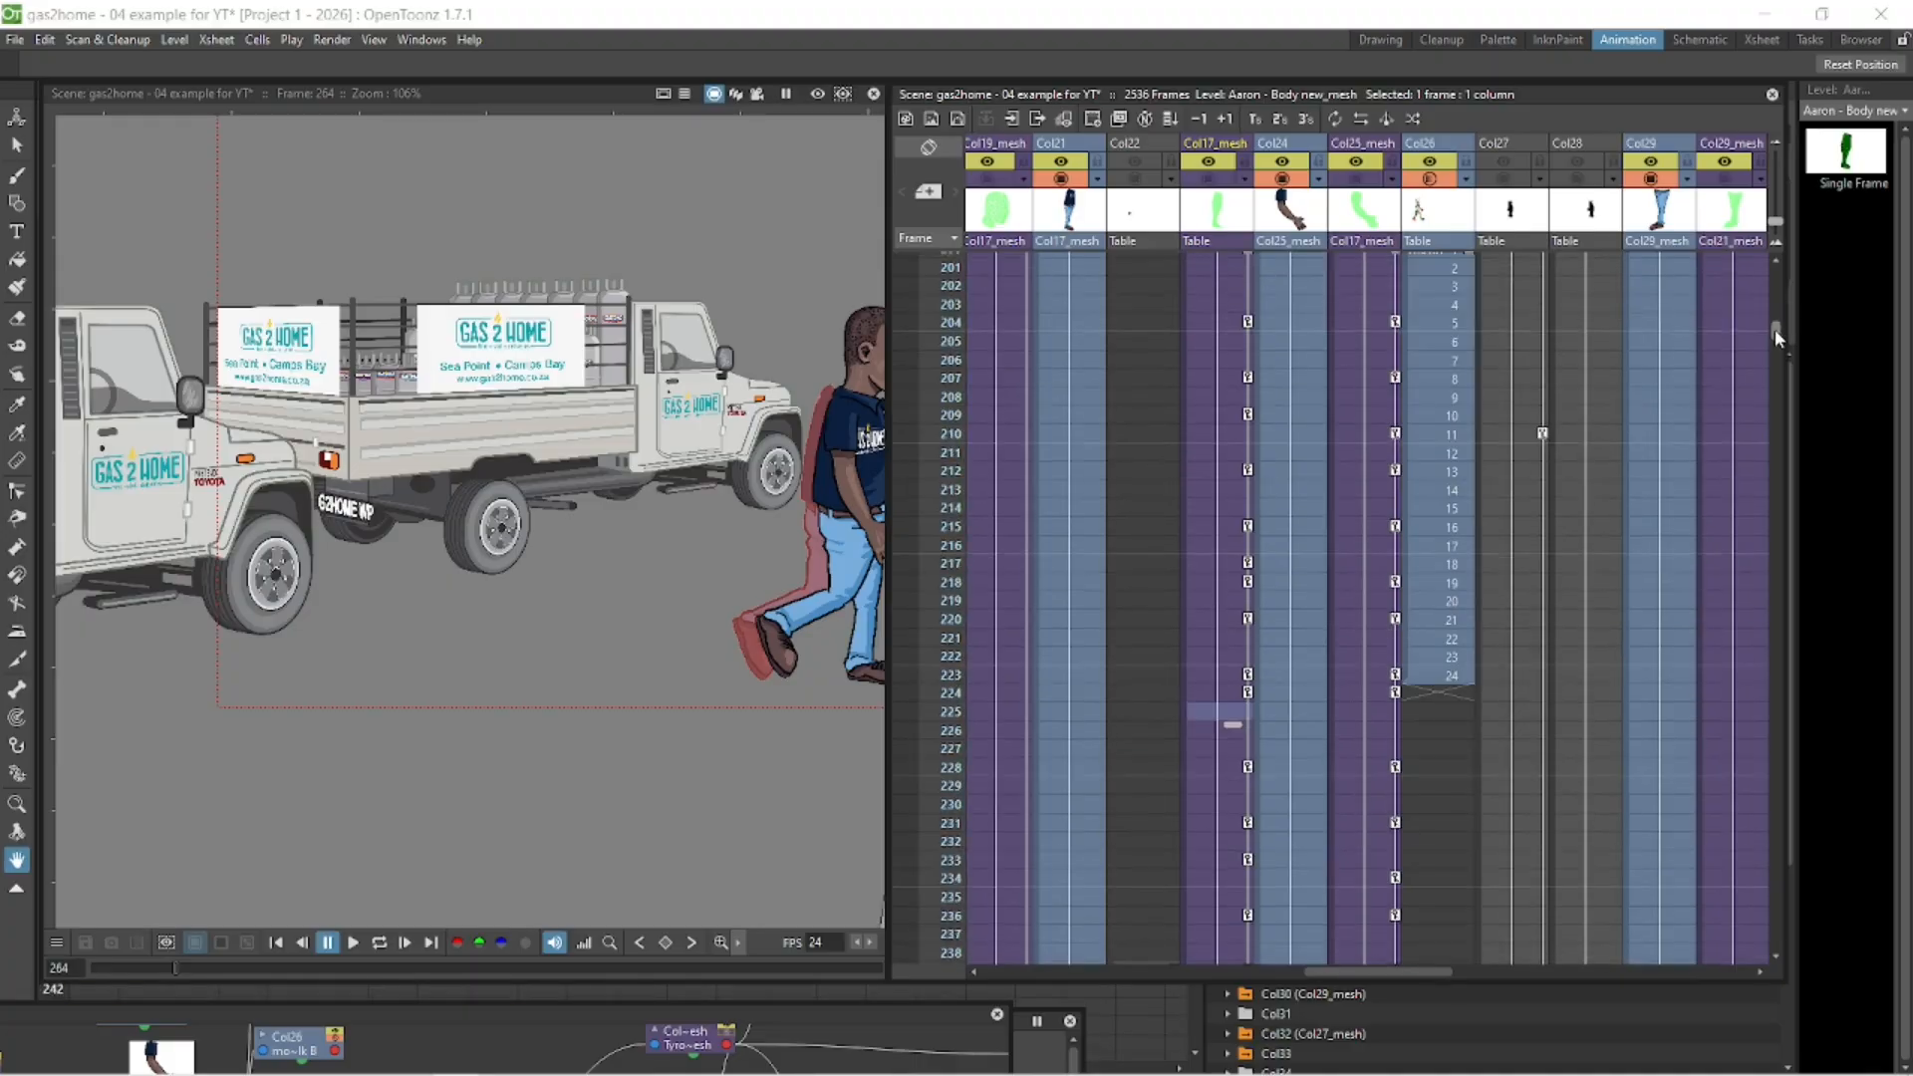
left_click(1240, 396)
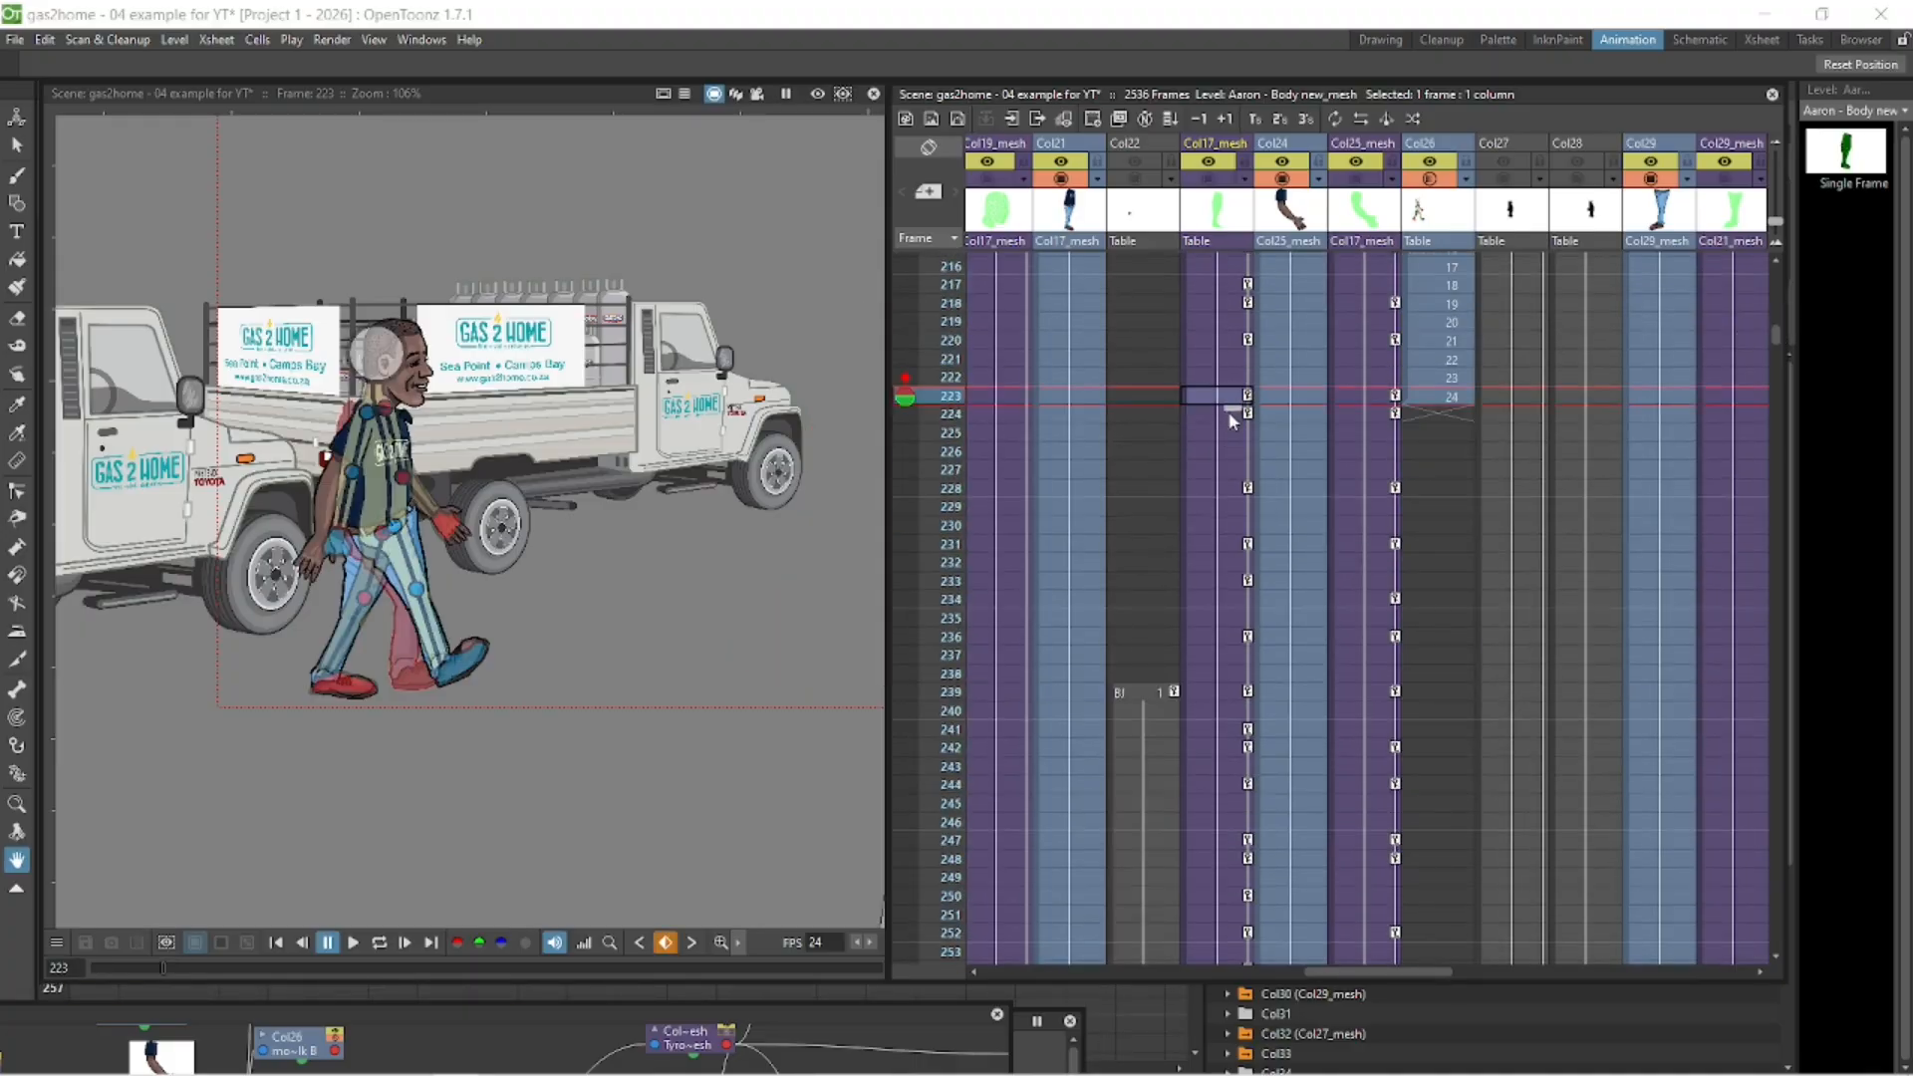
left_click(1229, 413)
left_click(1235, 488)
left_click(1229, 502)
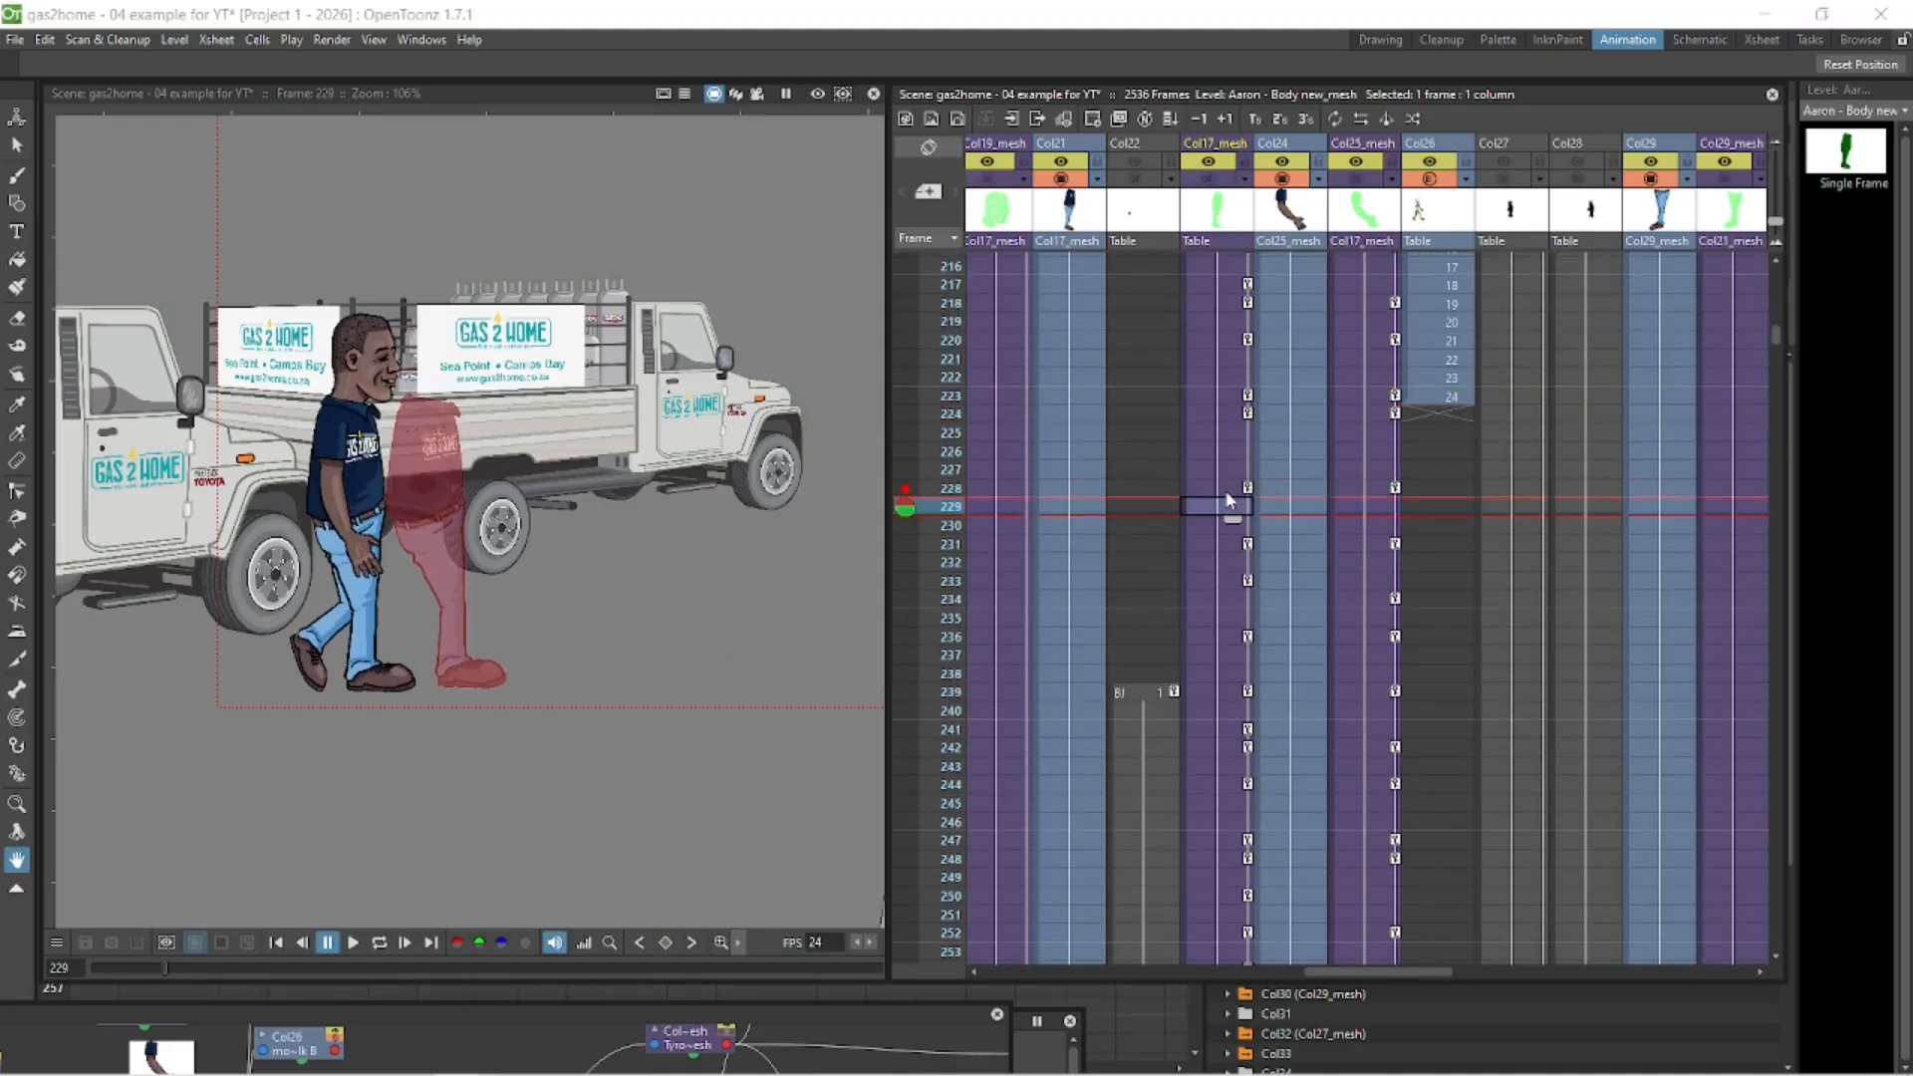
- Move the body mesh at frame 231 forward to about X -334 mm, Y 111 mm, matching the onion skin of frame 228
key("Down")
key("Down")
left_click(905, 489)
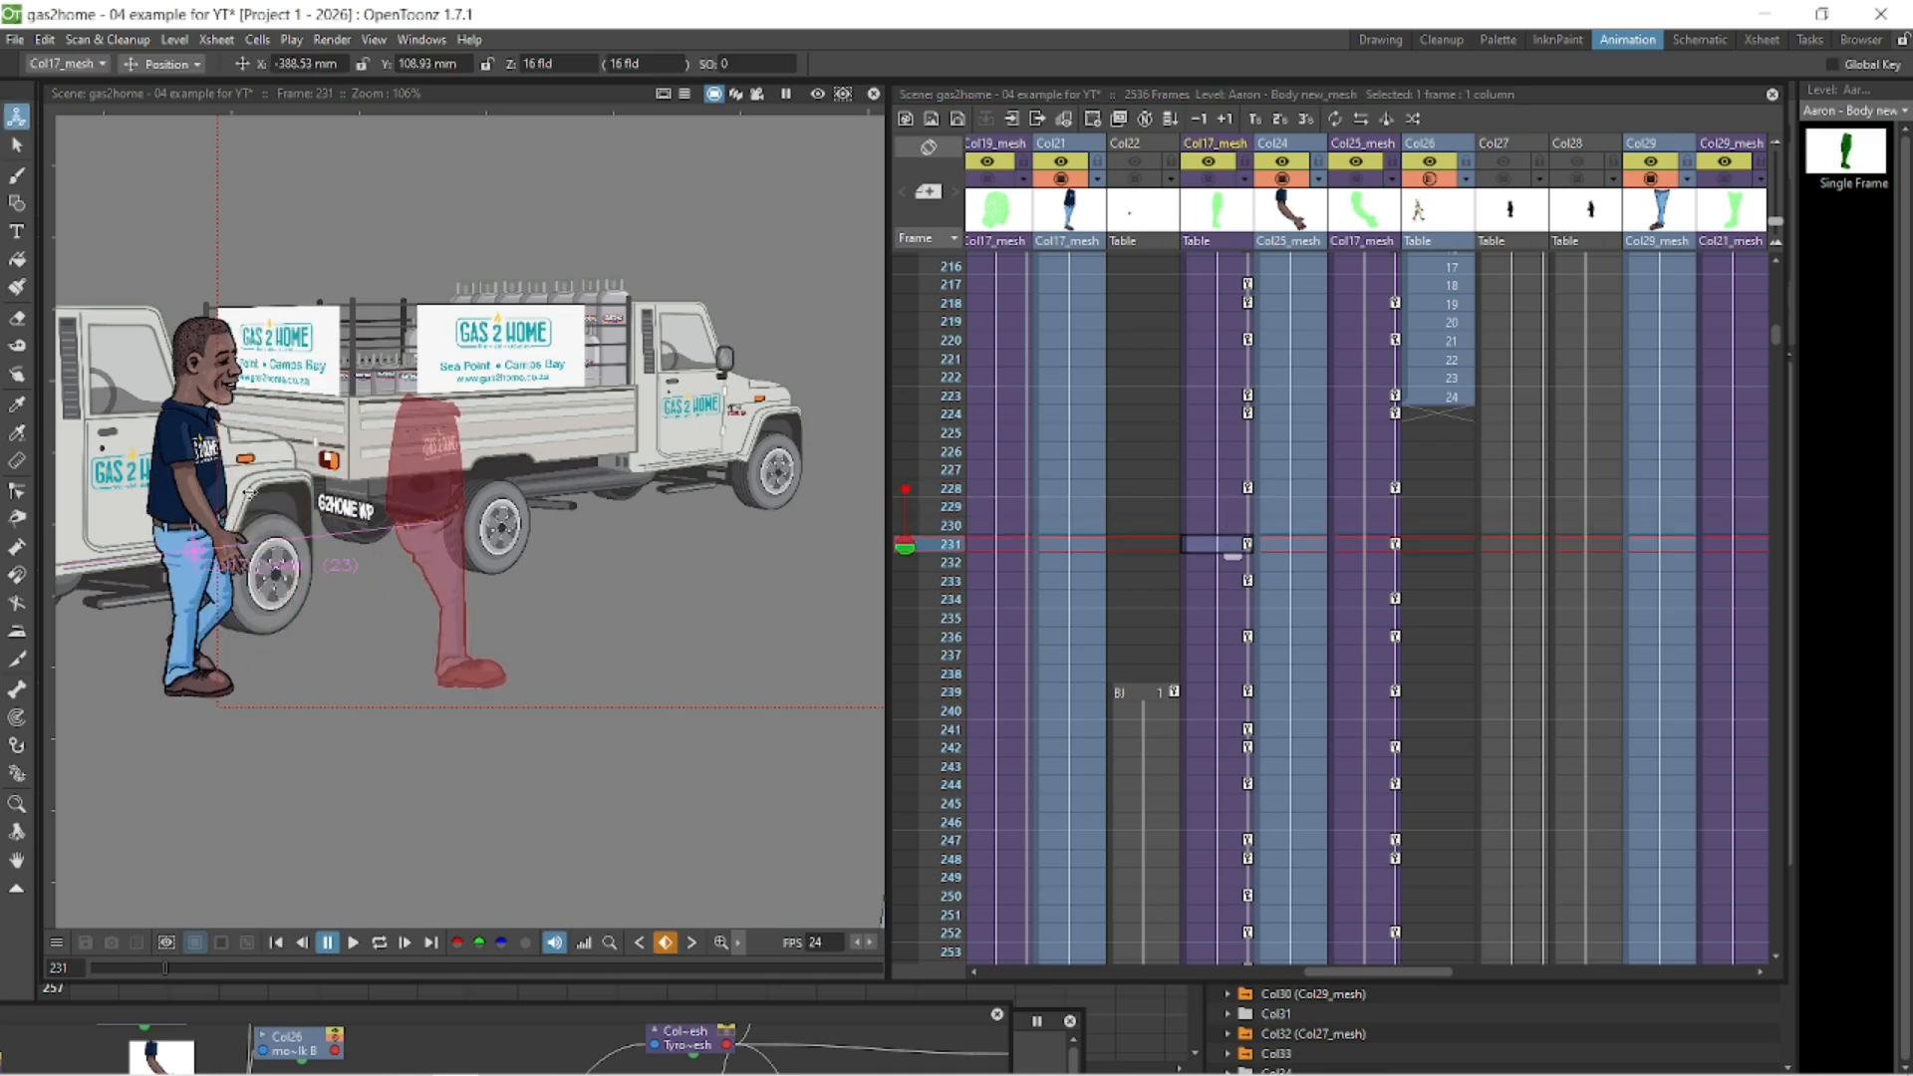
left_click_drag(249, 491, 530, 481)
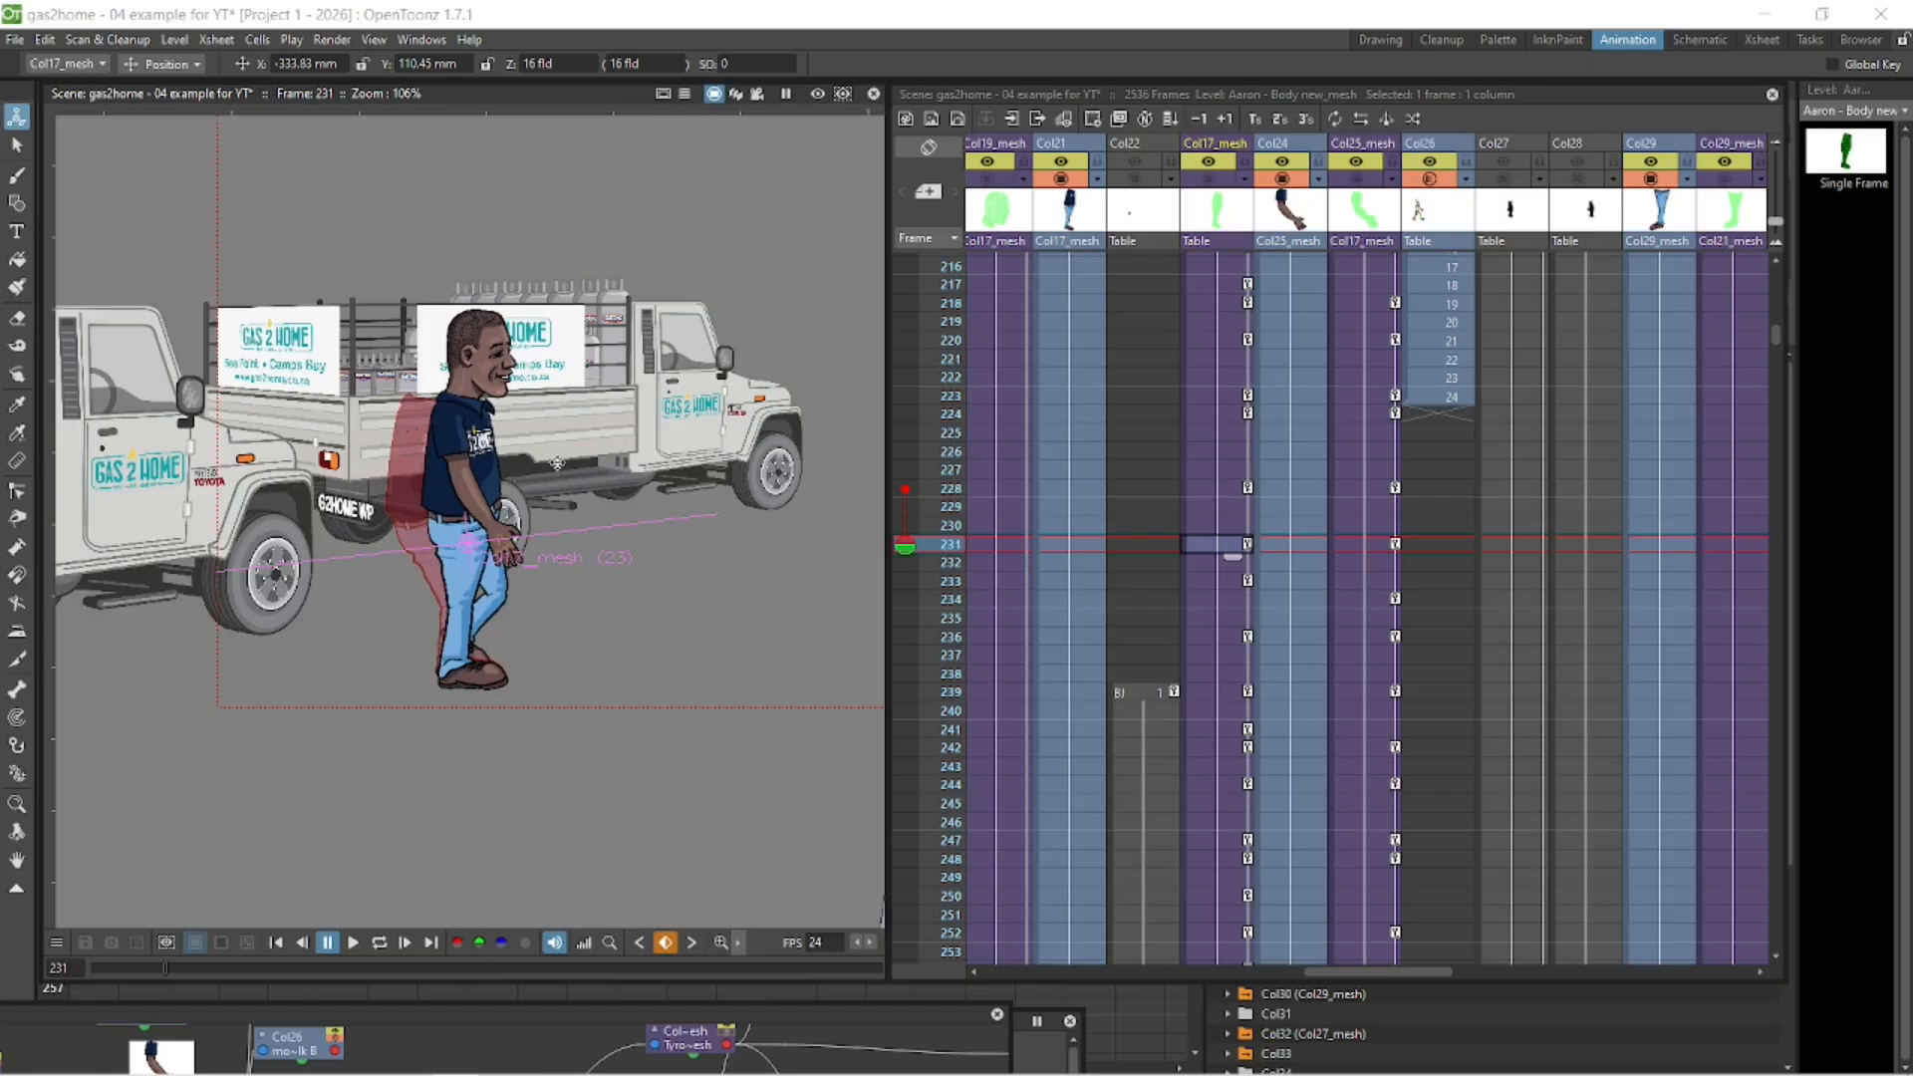
scroll(557, 463, "up", 3)
left_click_drag(665, 634, 664, 632)
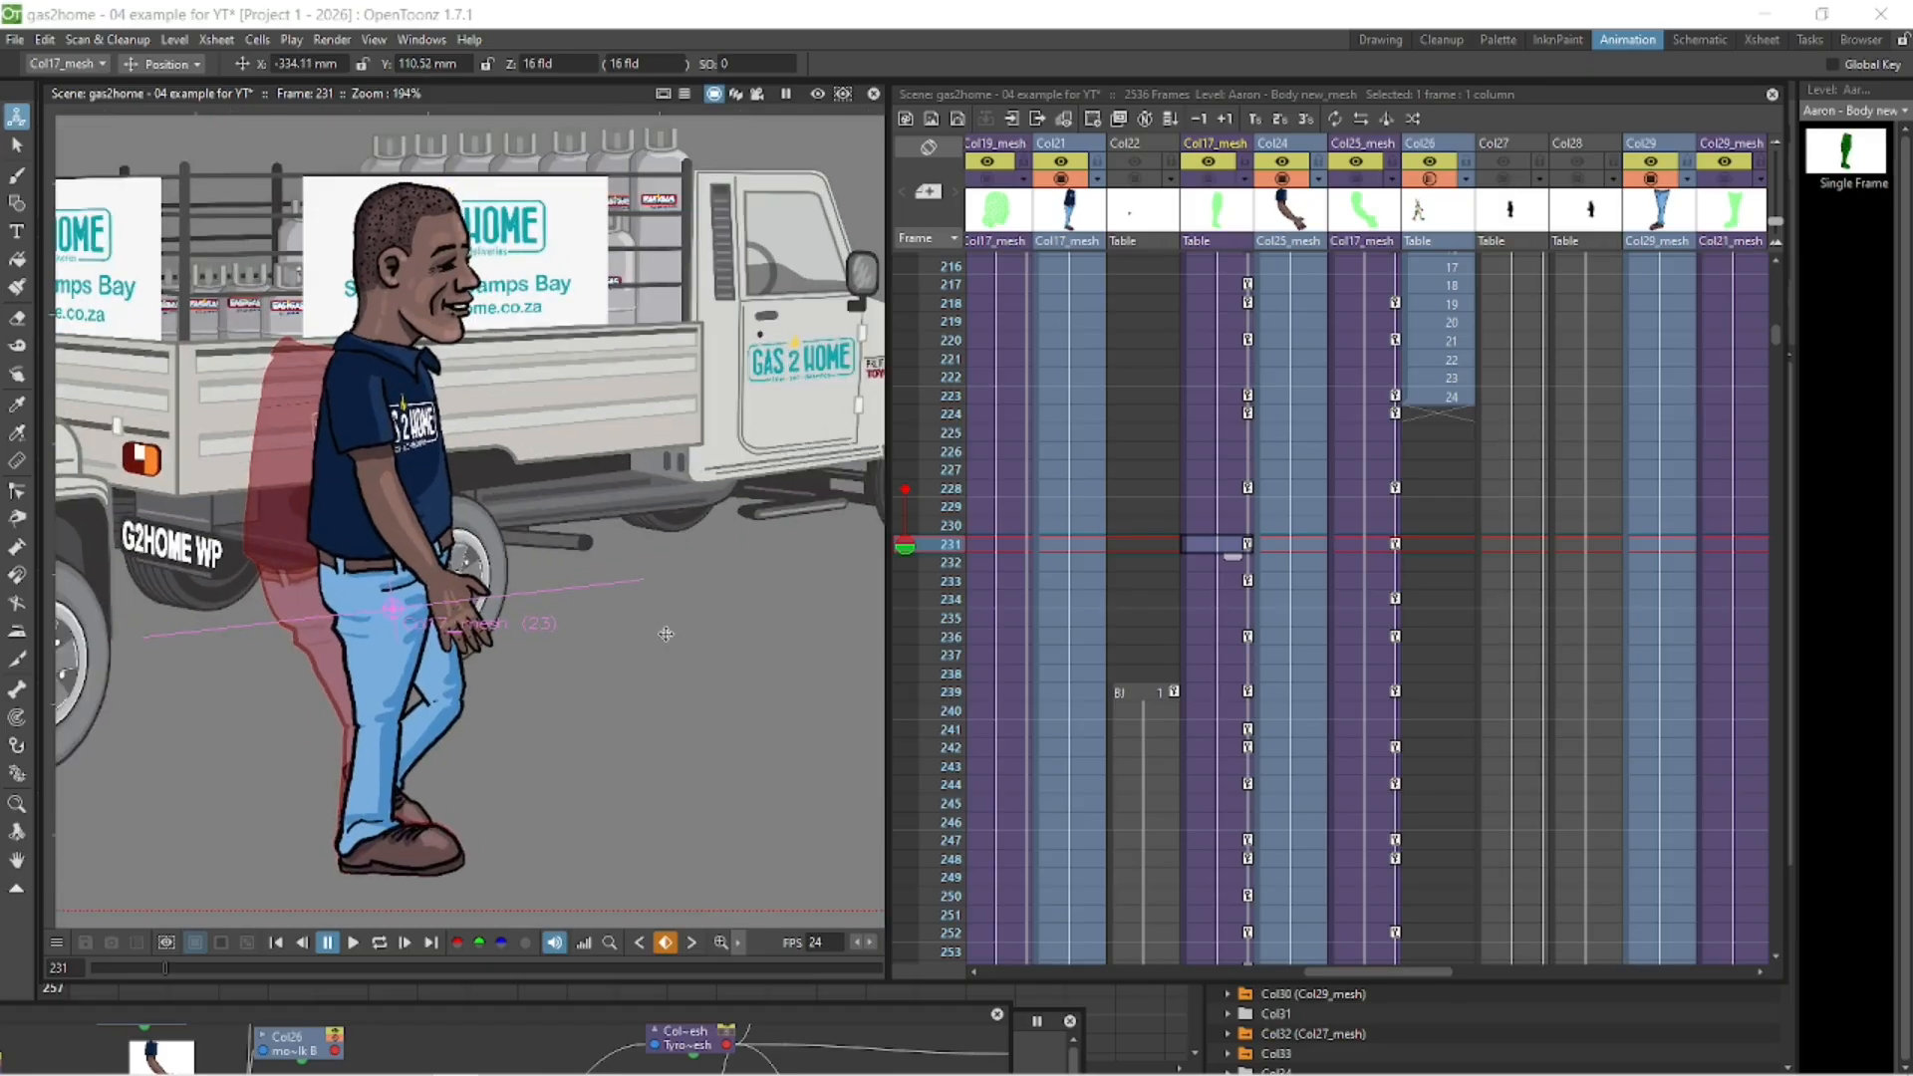
- Move the body mesh at frame 233 forward to about X -330 mm, Y 110 mm, using frame 231 as the onion skin
left_click(1248, 585)
left_click(1236, 542)
key("Down")
key("Down")
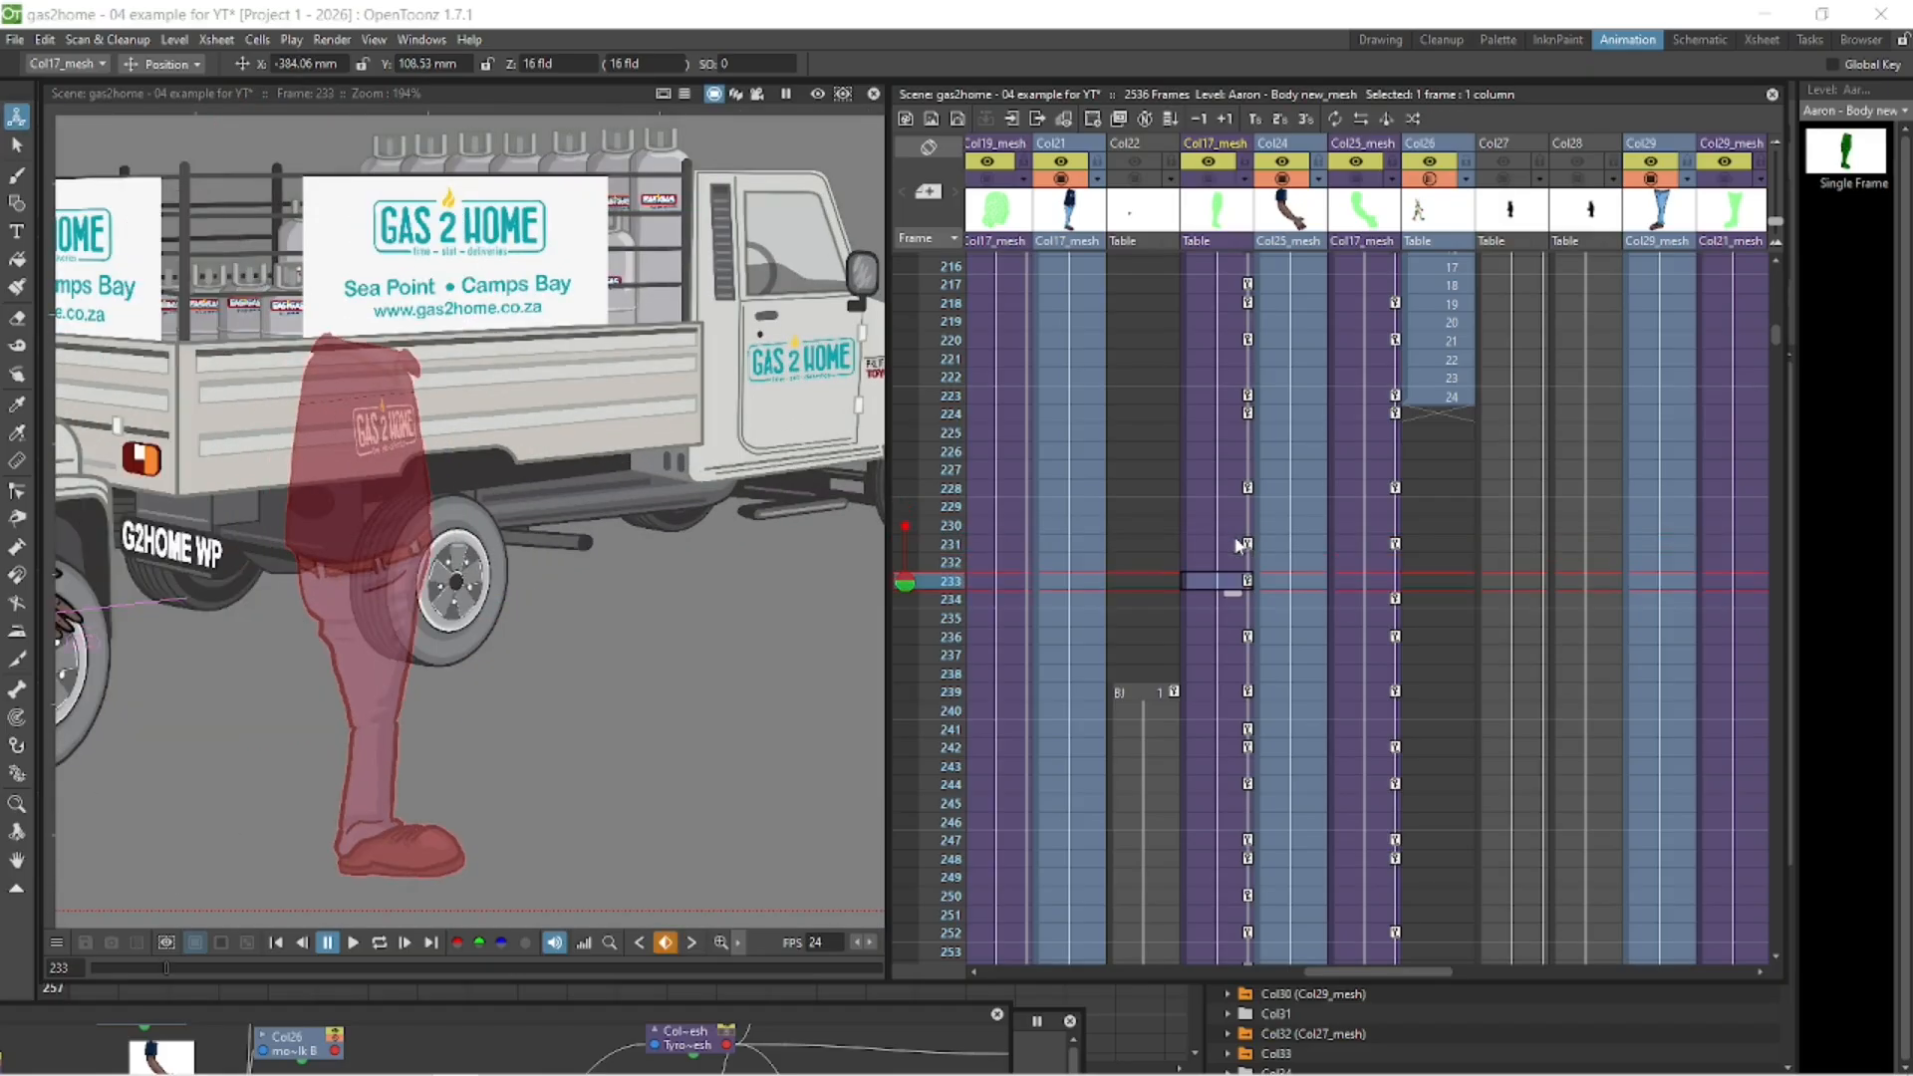
left_click_drag(756, 624, 1110, 594)
left_click(905, 545)
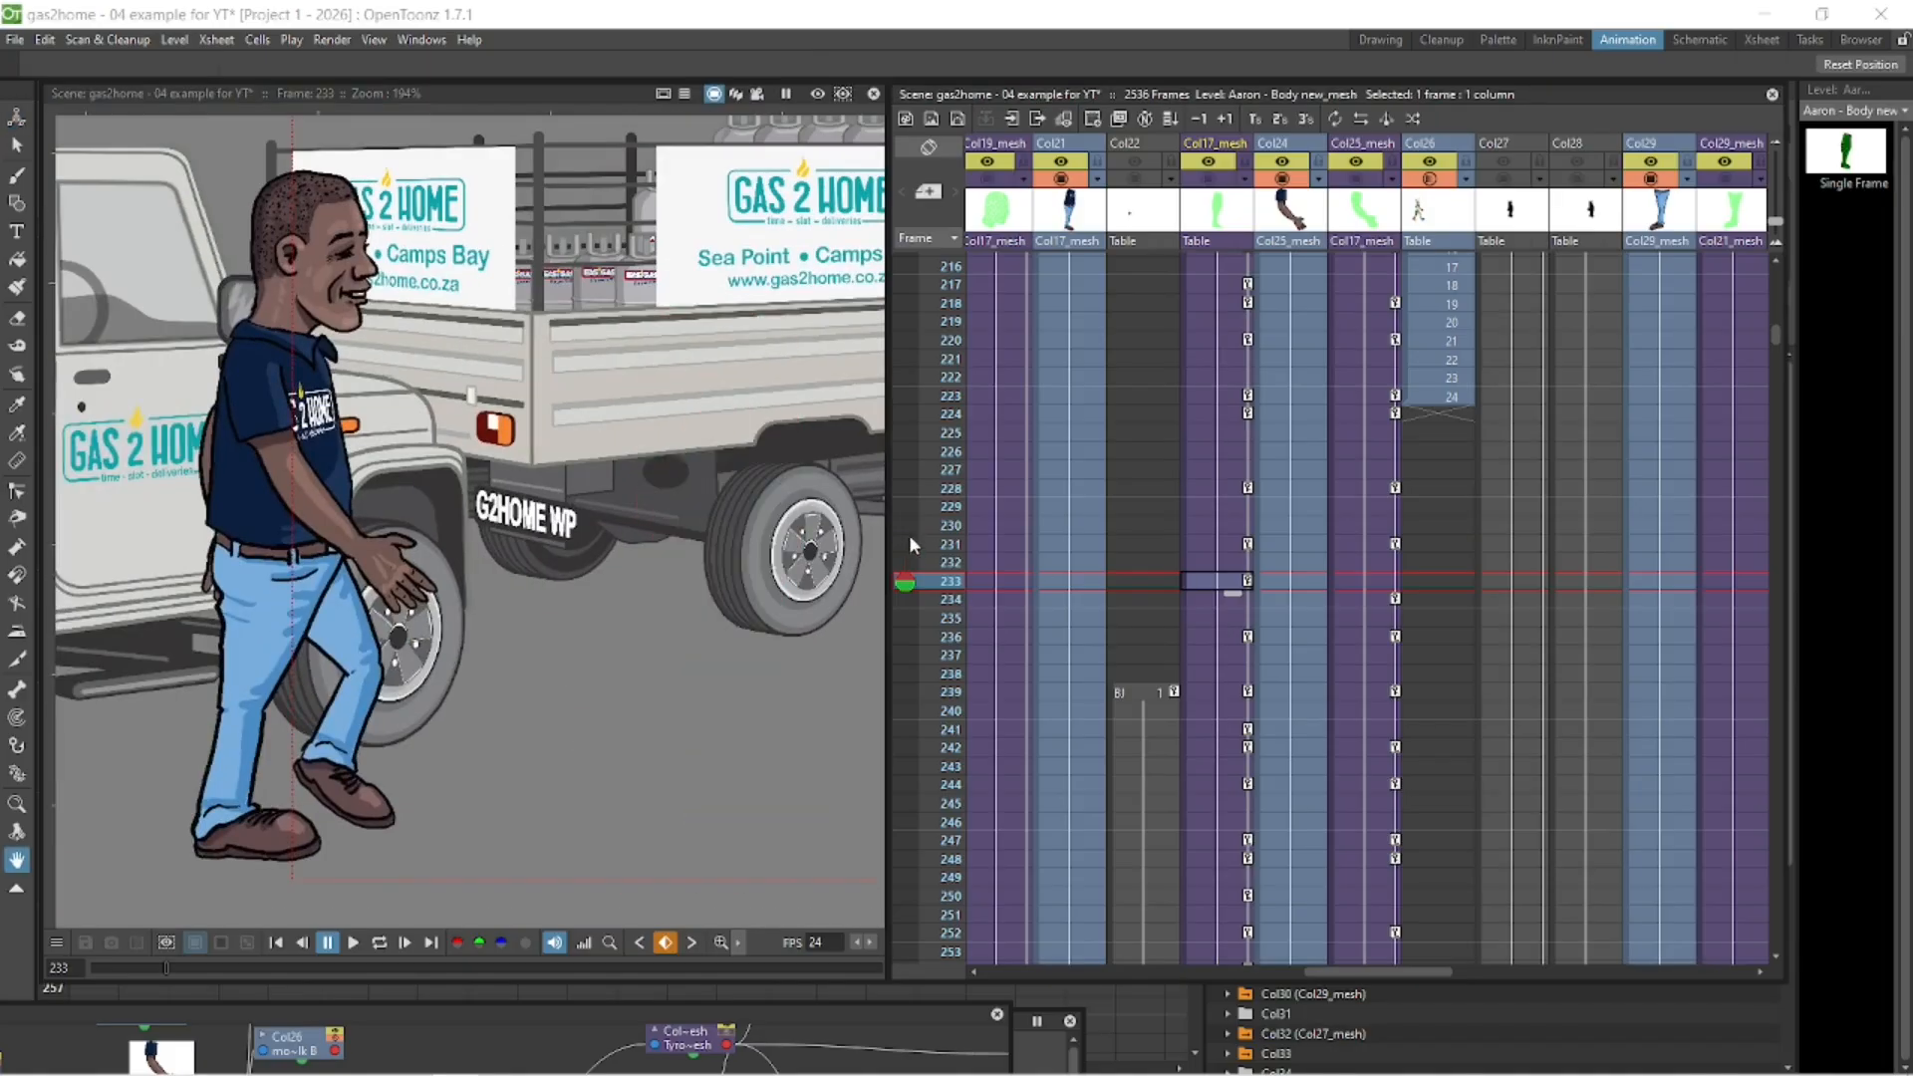
left_click_drag(325, 601, 821, 586)
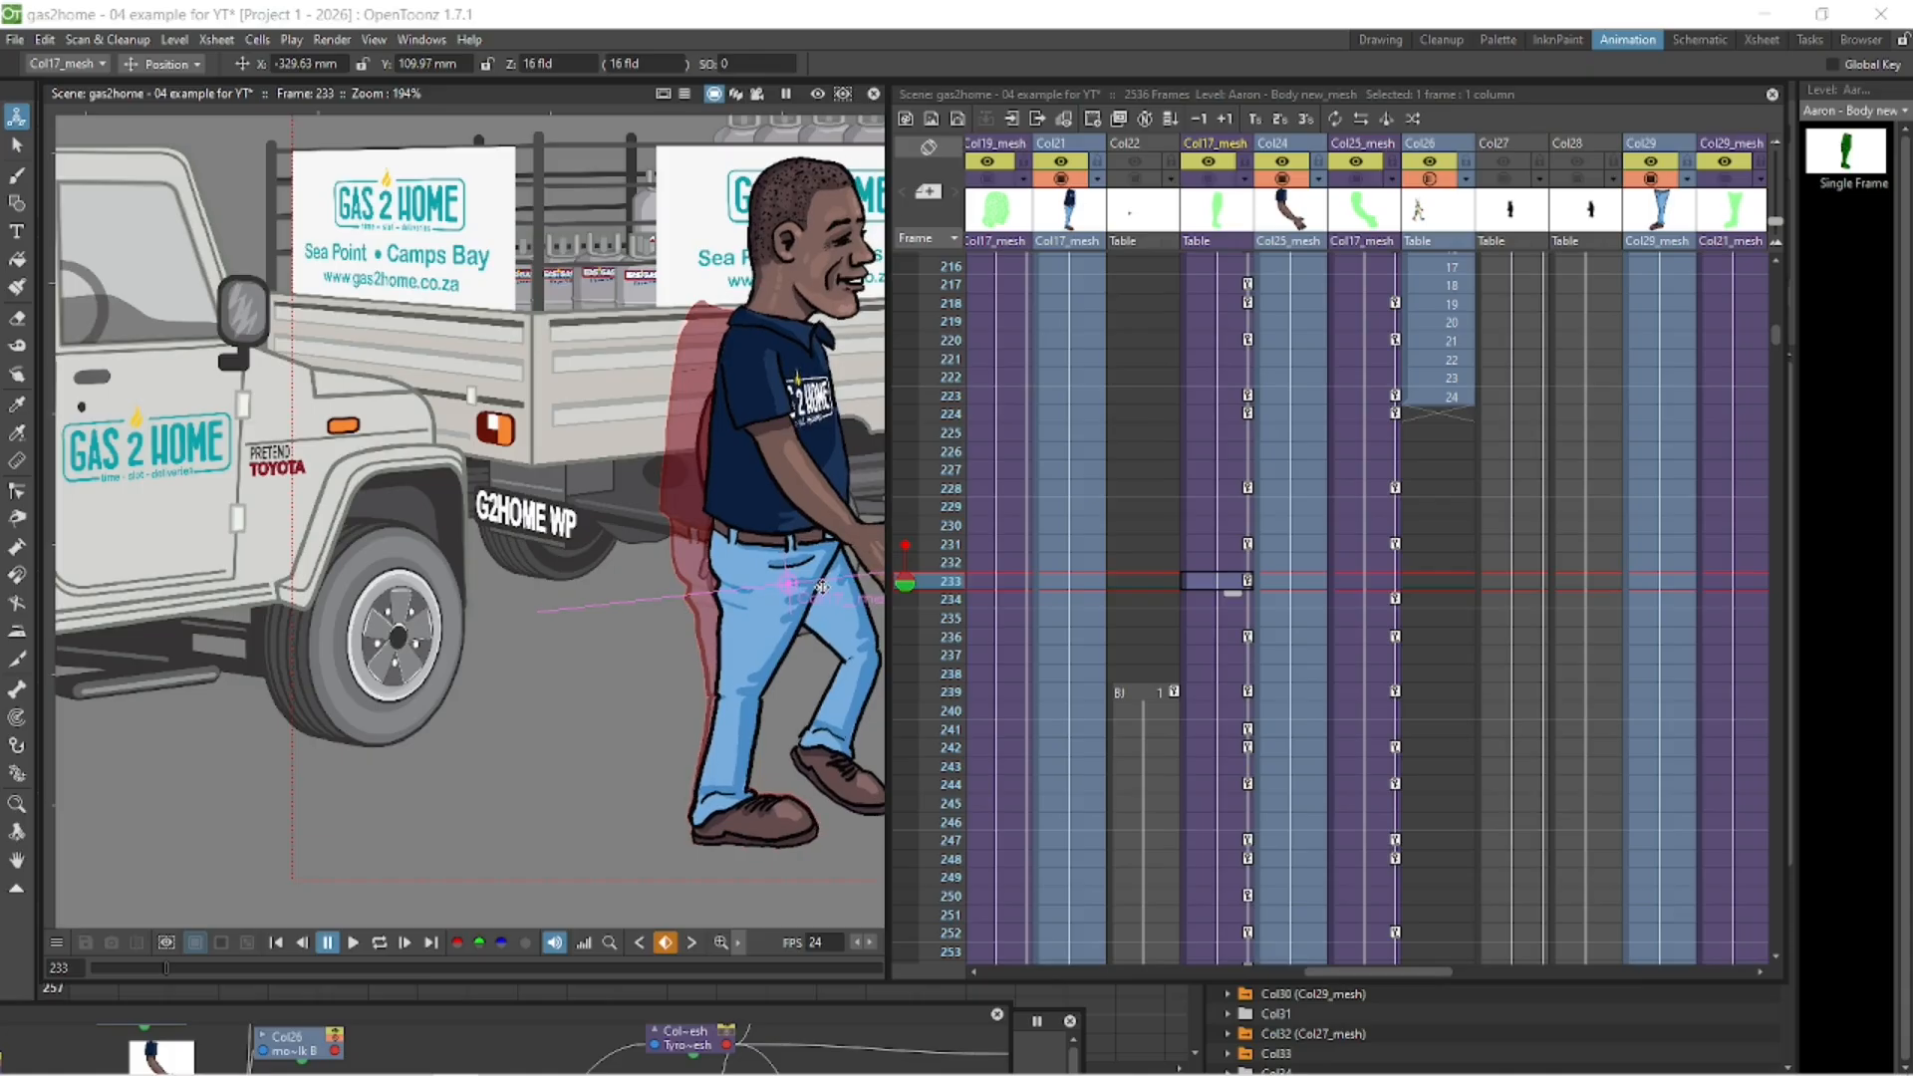
- Move the body mesh at frame 236 forward to continue the walk and set frame 233 as its onion skin reference
left_click(1245, 640)
left_click_drag(392, 603, 825, 607)
left_click(905, 582)
key("space")
left_click_drag(620, 611, 256, 598)
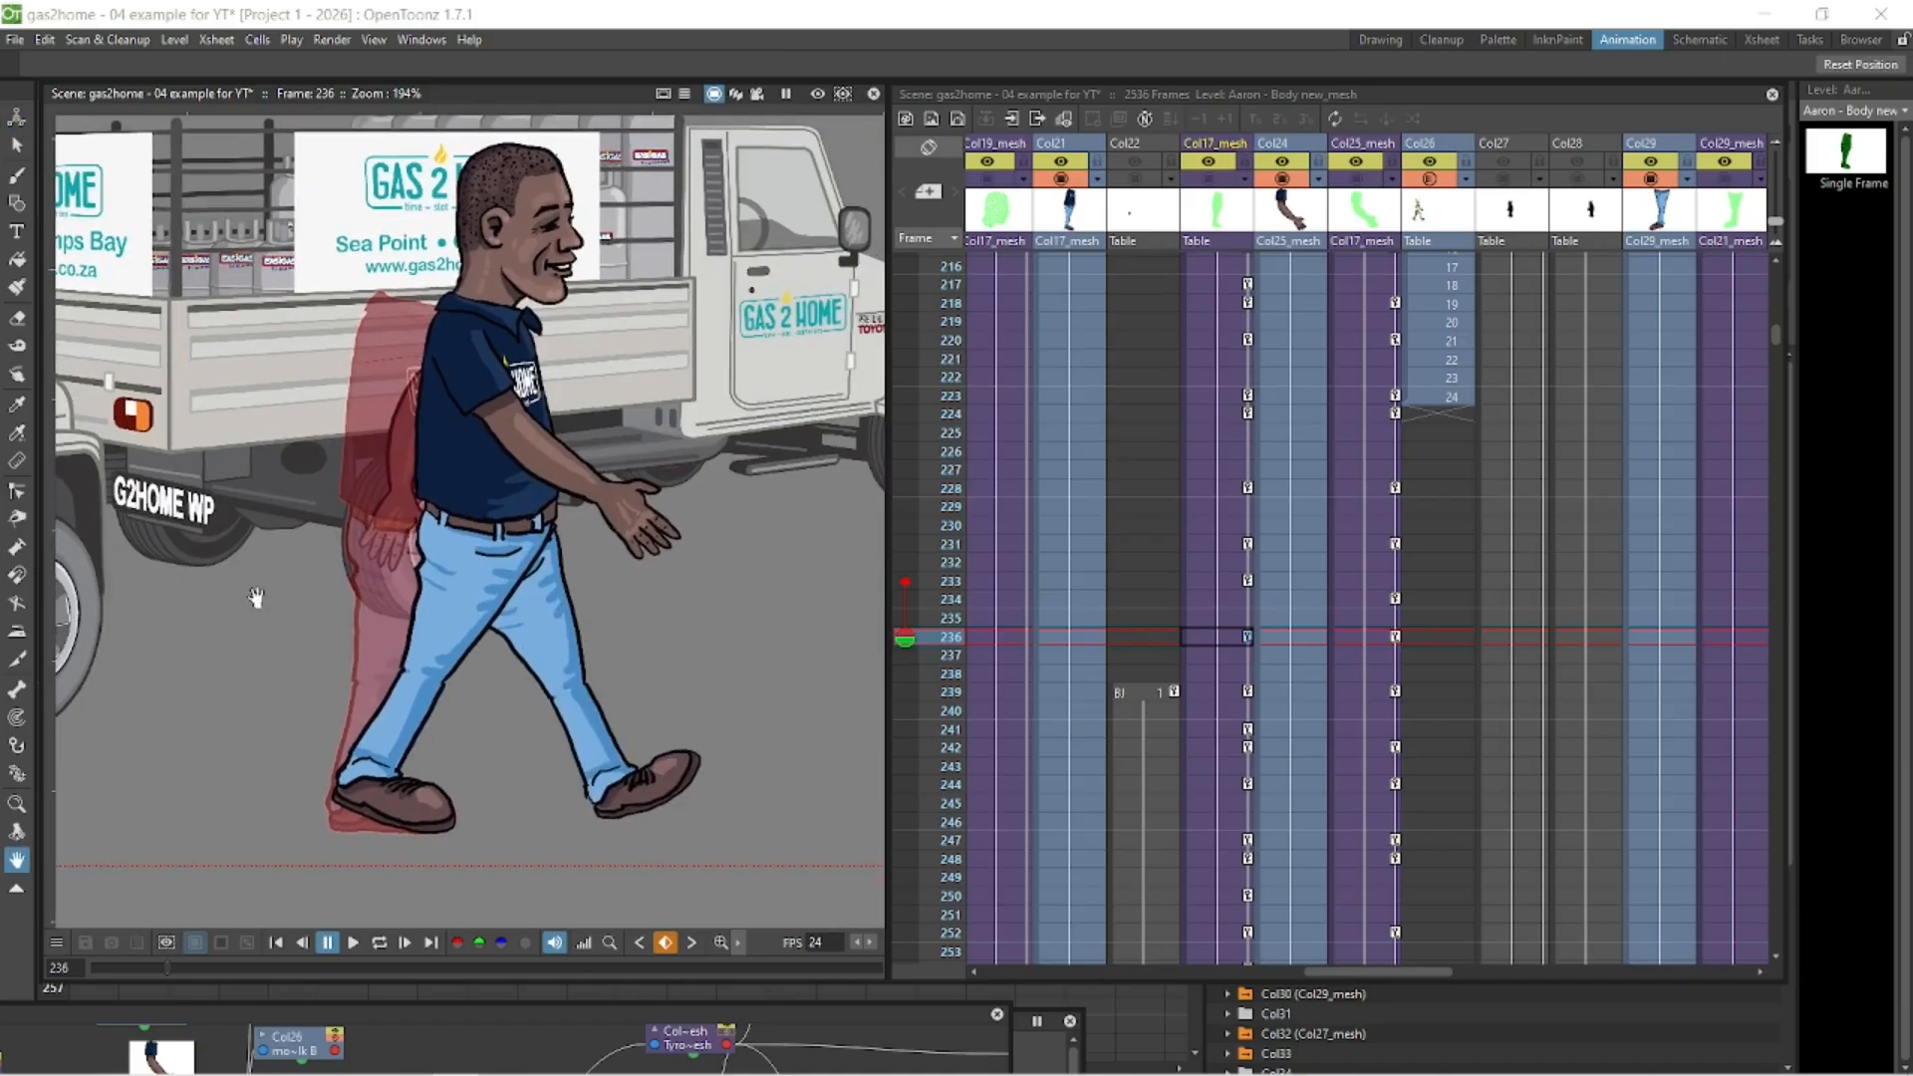
- Move the body mesh at frame 239 forward to about X -314 mm, Y 110 mm, using frame 236 as the onion skin
left_click(1223, 399)
key("Down")
key("Down")
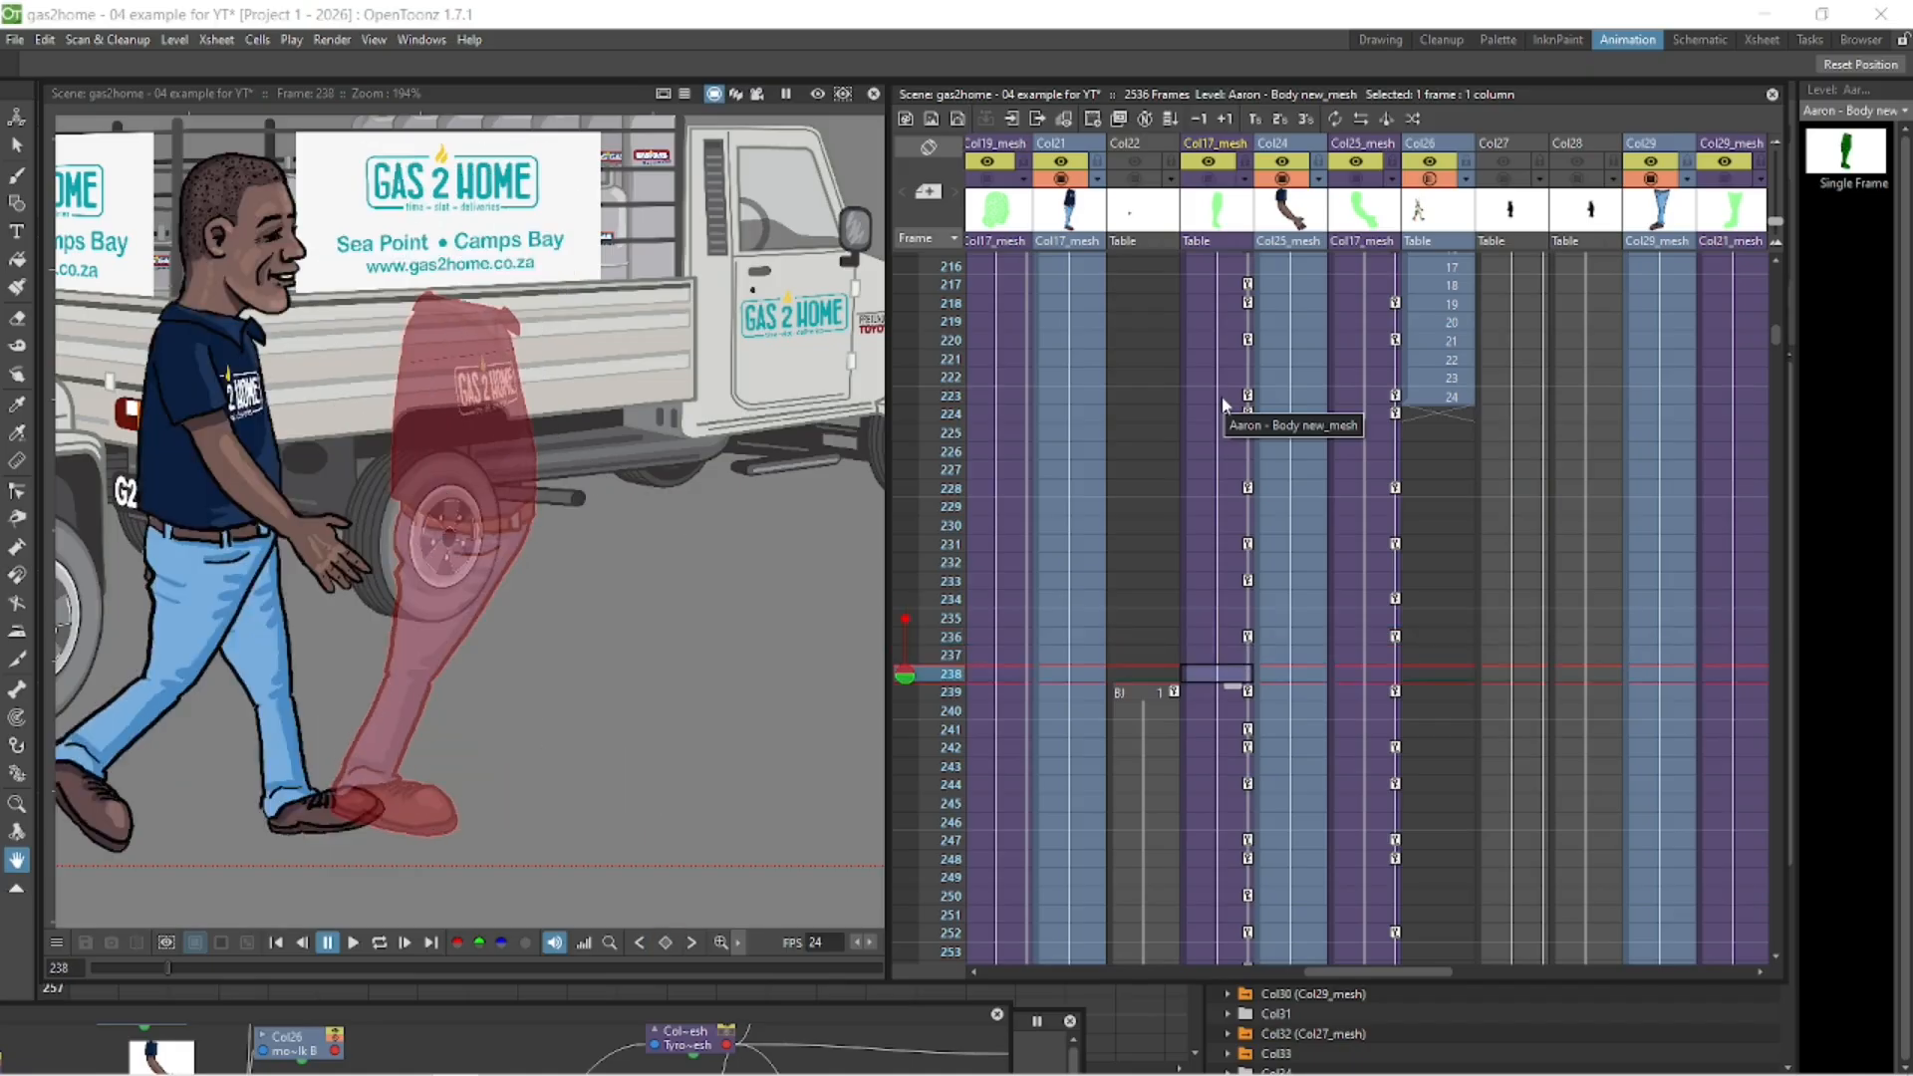
left_click_drag(148, 557, 610, 551)
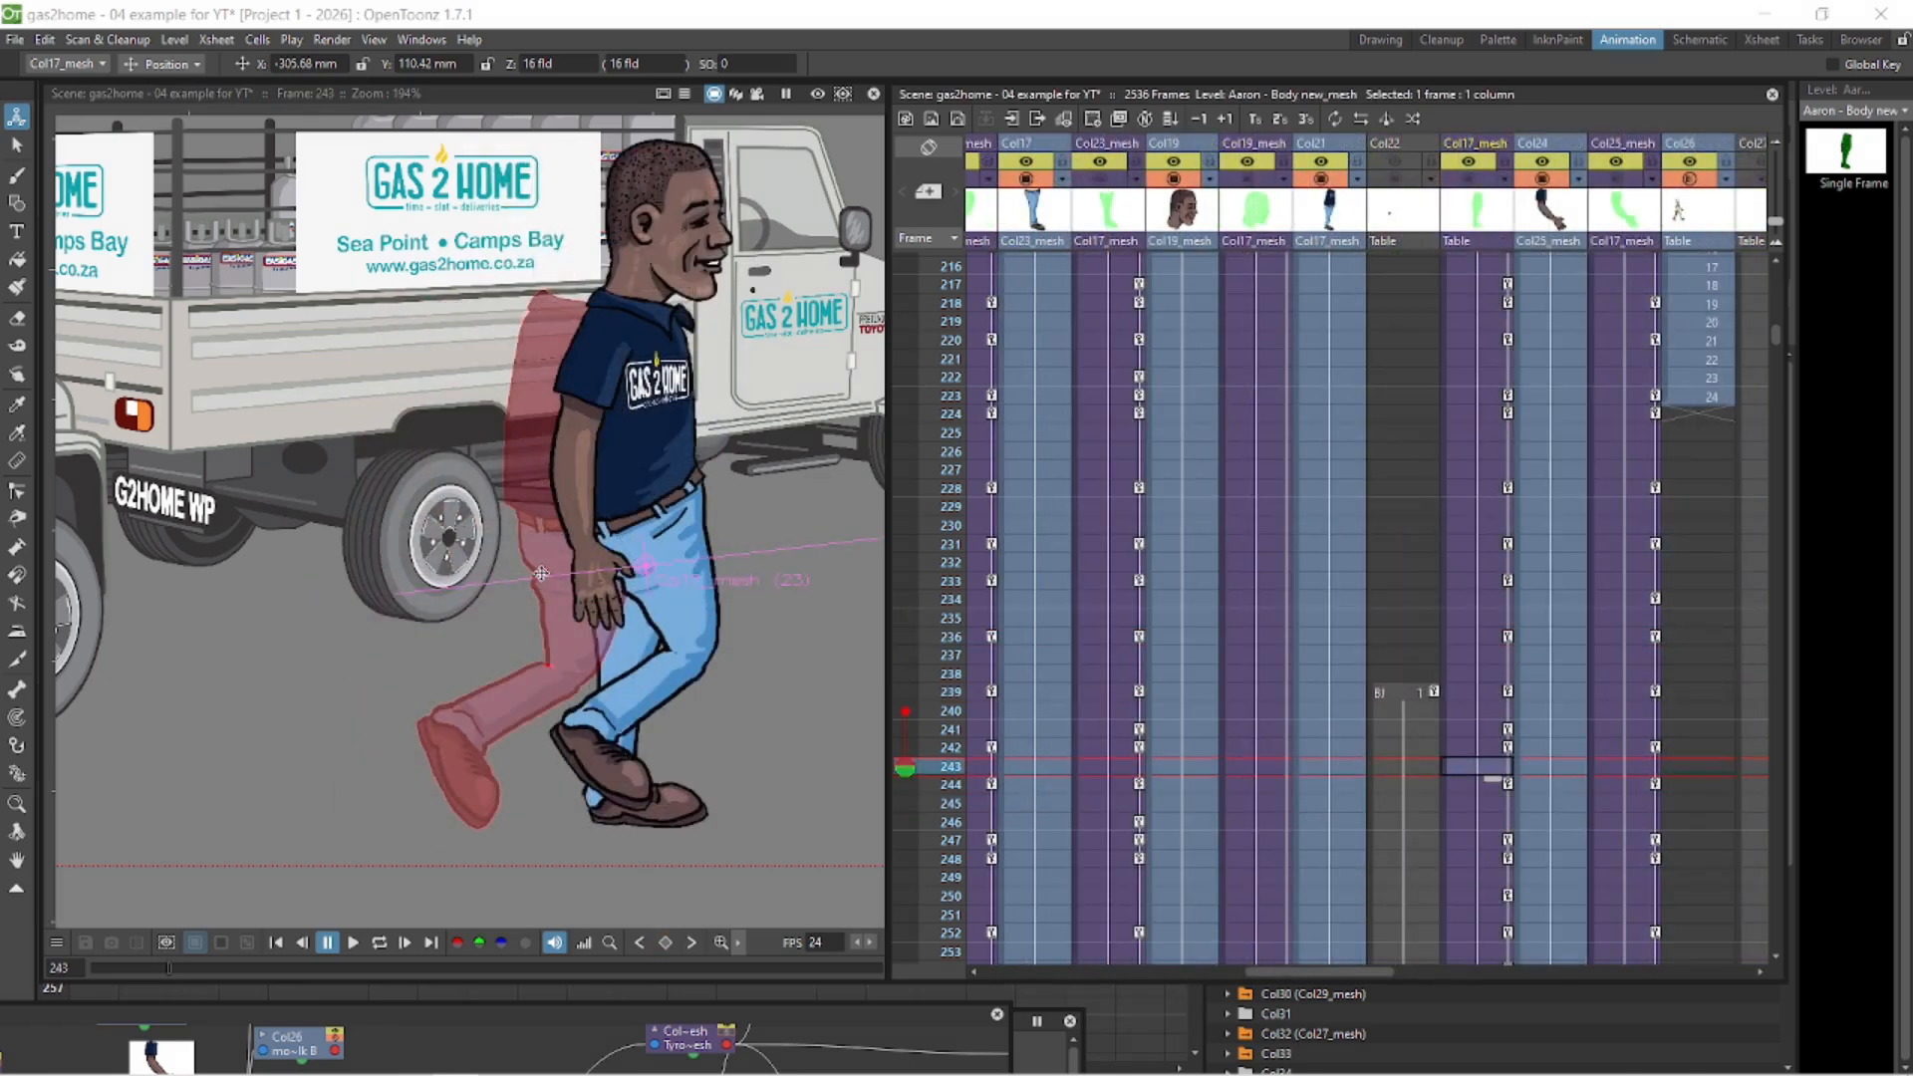
- Scrub and play back the character's full walk past the vehicles to review the motion, stopping playback at the end
scroll(540, 572, "down", 4)
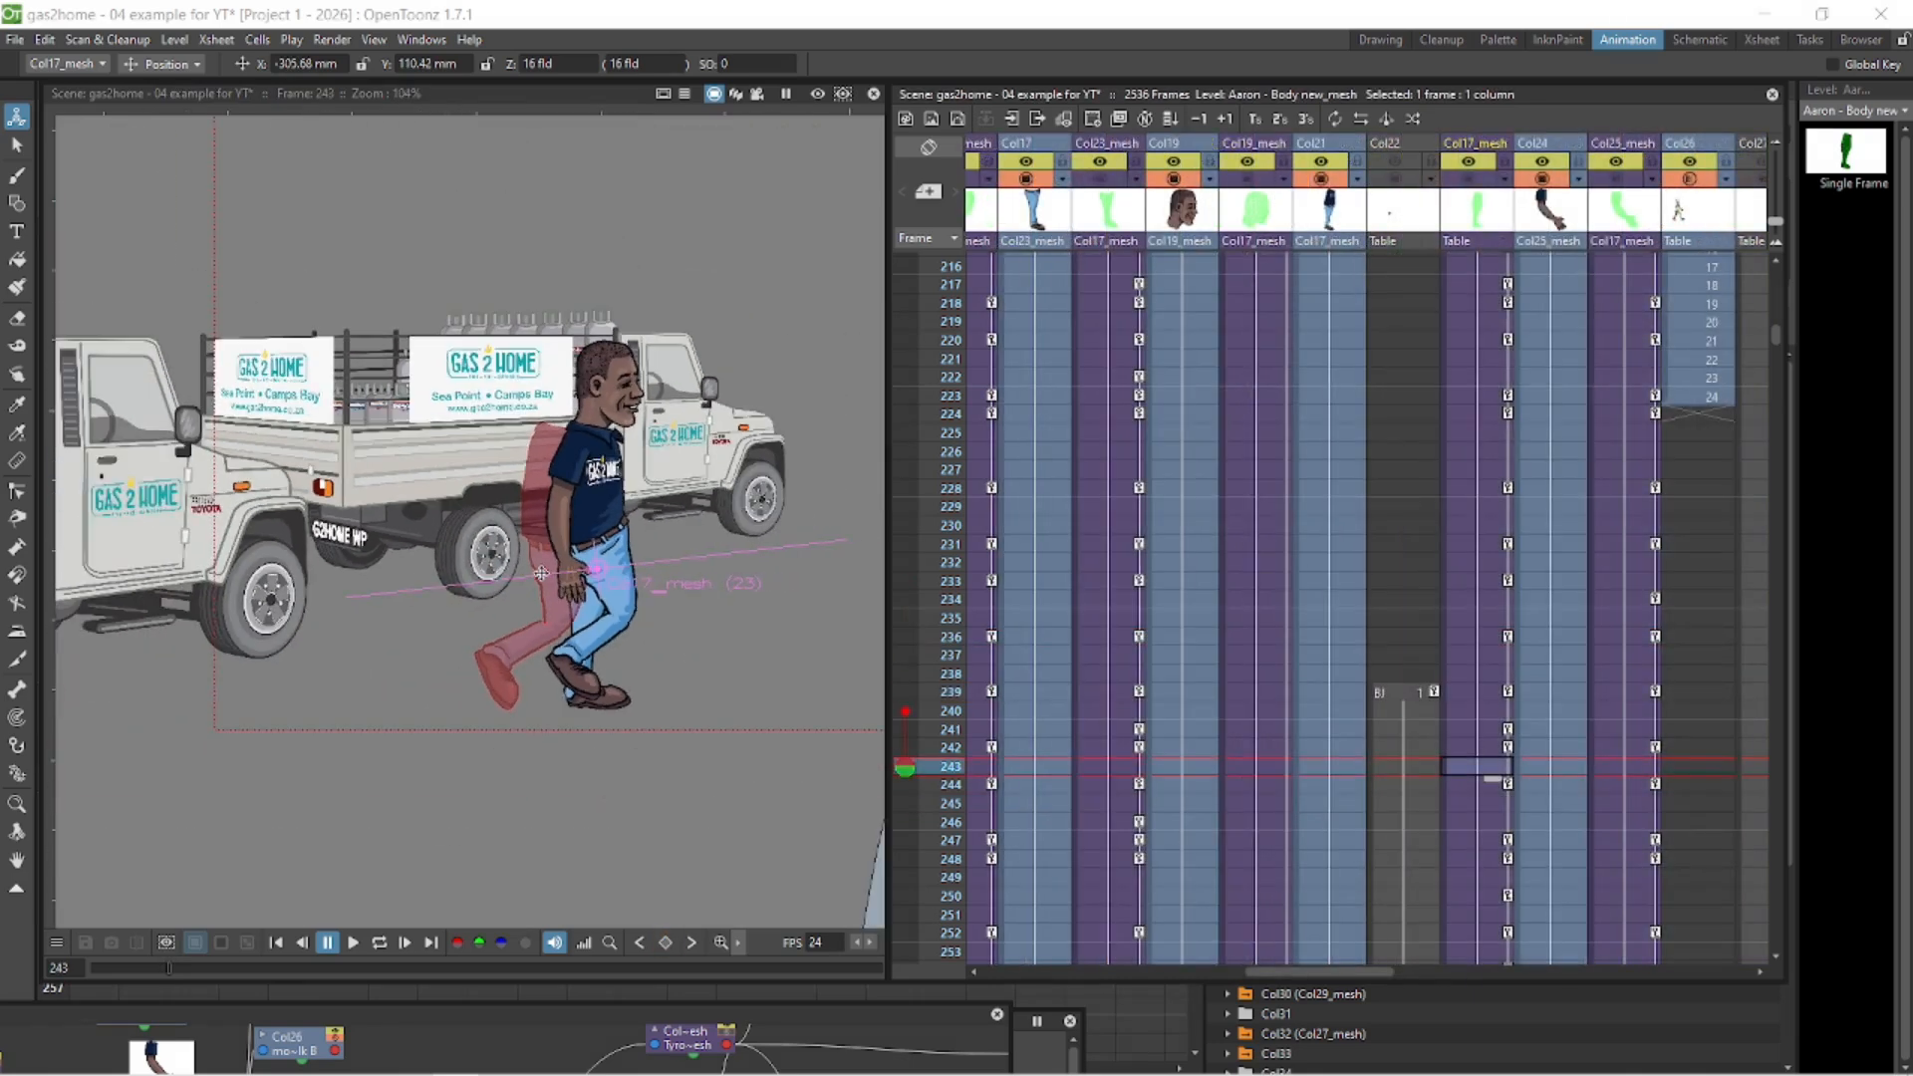
mouse_move(165, 965)
left_mouse_down()
mouse_move(114, 962)
mouse_move(182, 964)
mouse_move(165, 961)
left_mouse_up()
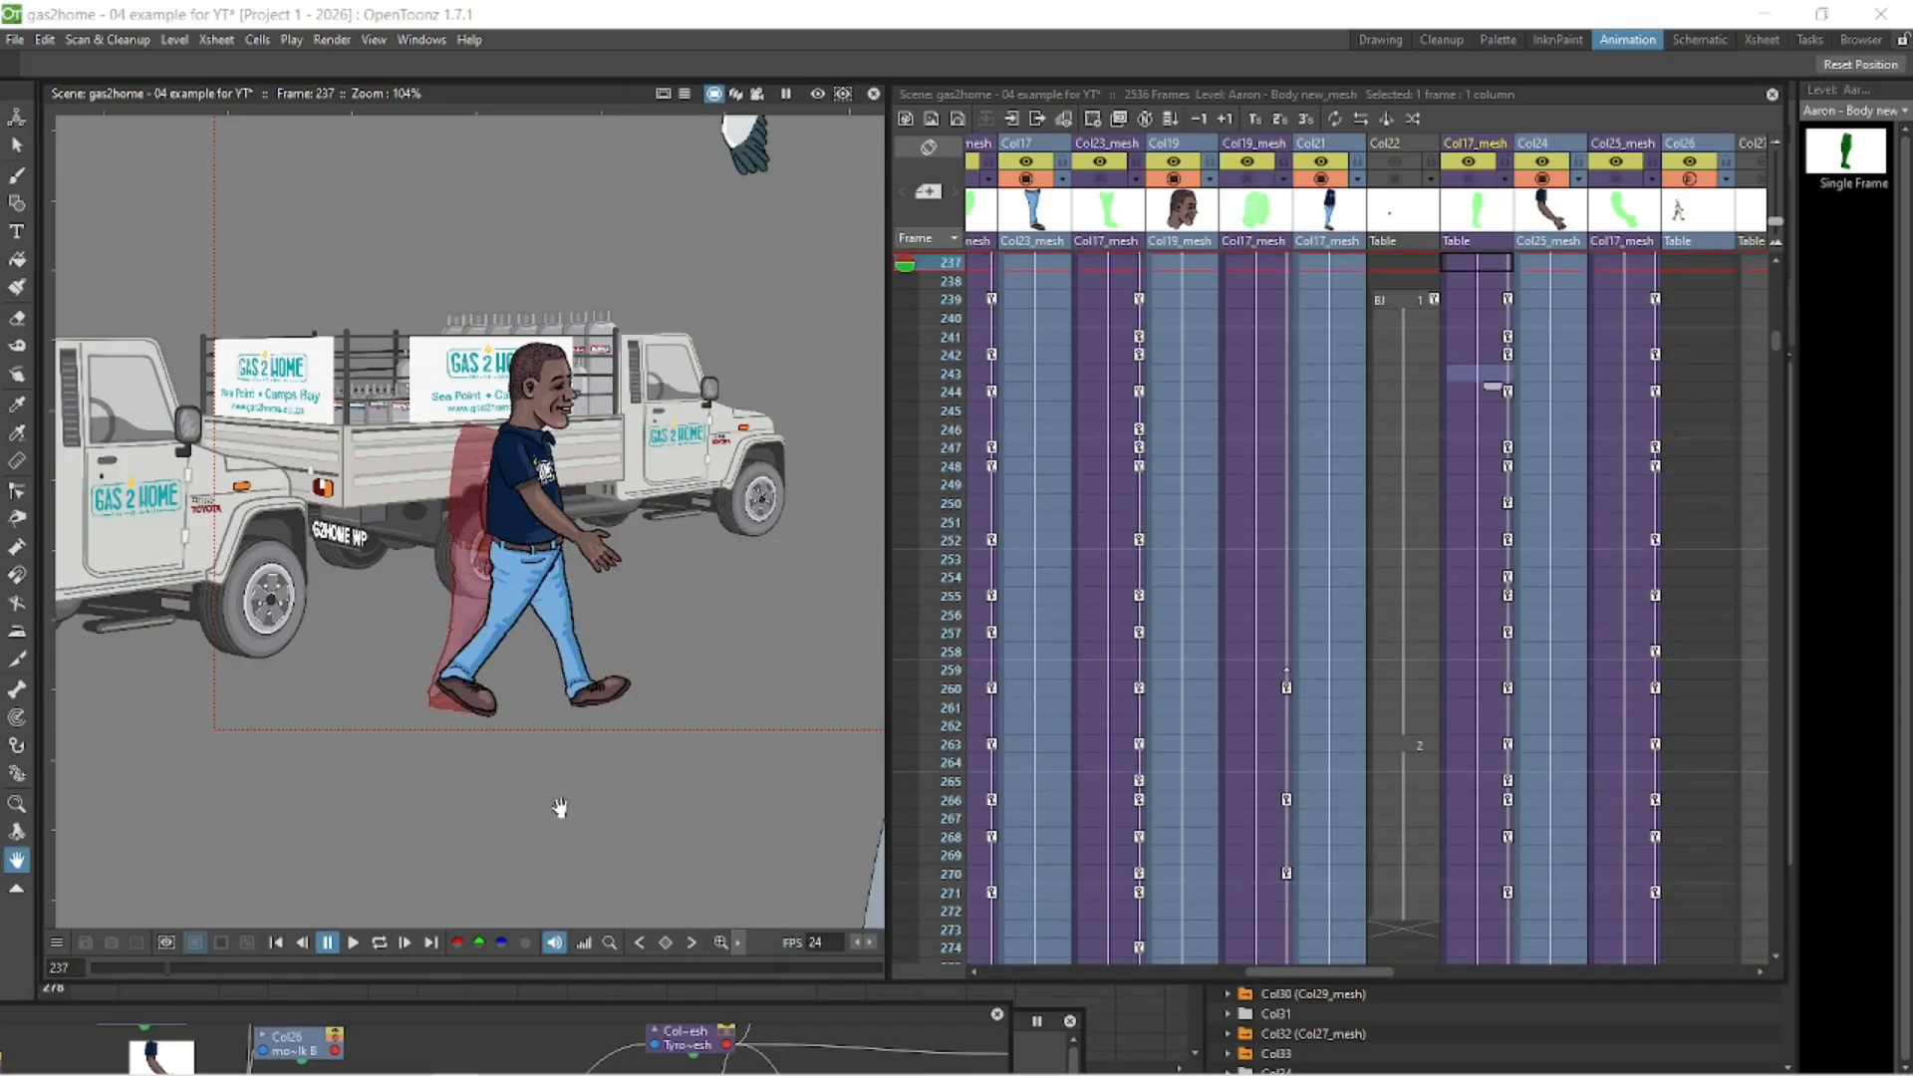
key("space")
left_click_drag(494, 820, 303, 839)
mouse_move(163, 965)
left_mouse_down()
mouse_move(128, 965)
mouse_move(177, 962)
mouse_move(159, 968)
mouse_move(171, 986)
left_mouse_up()
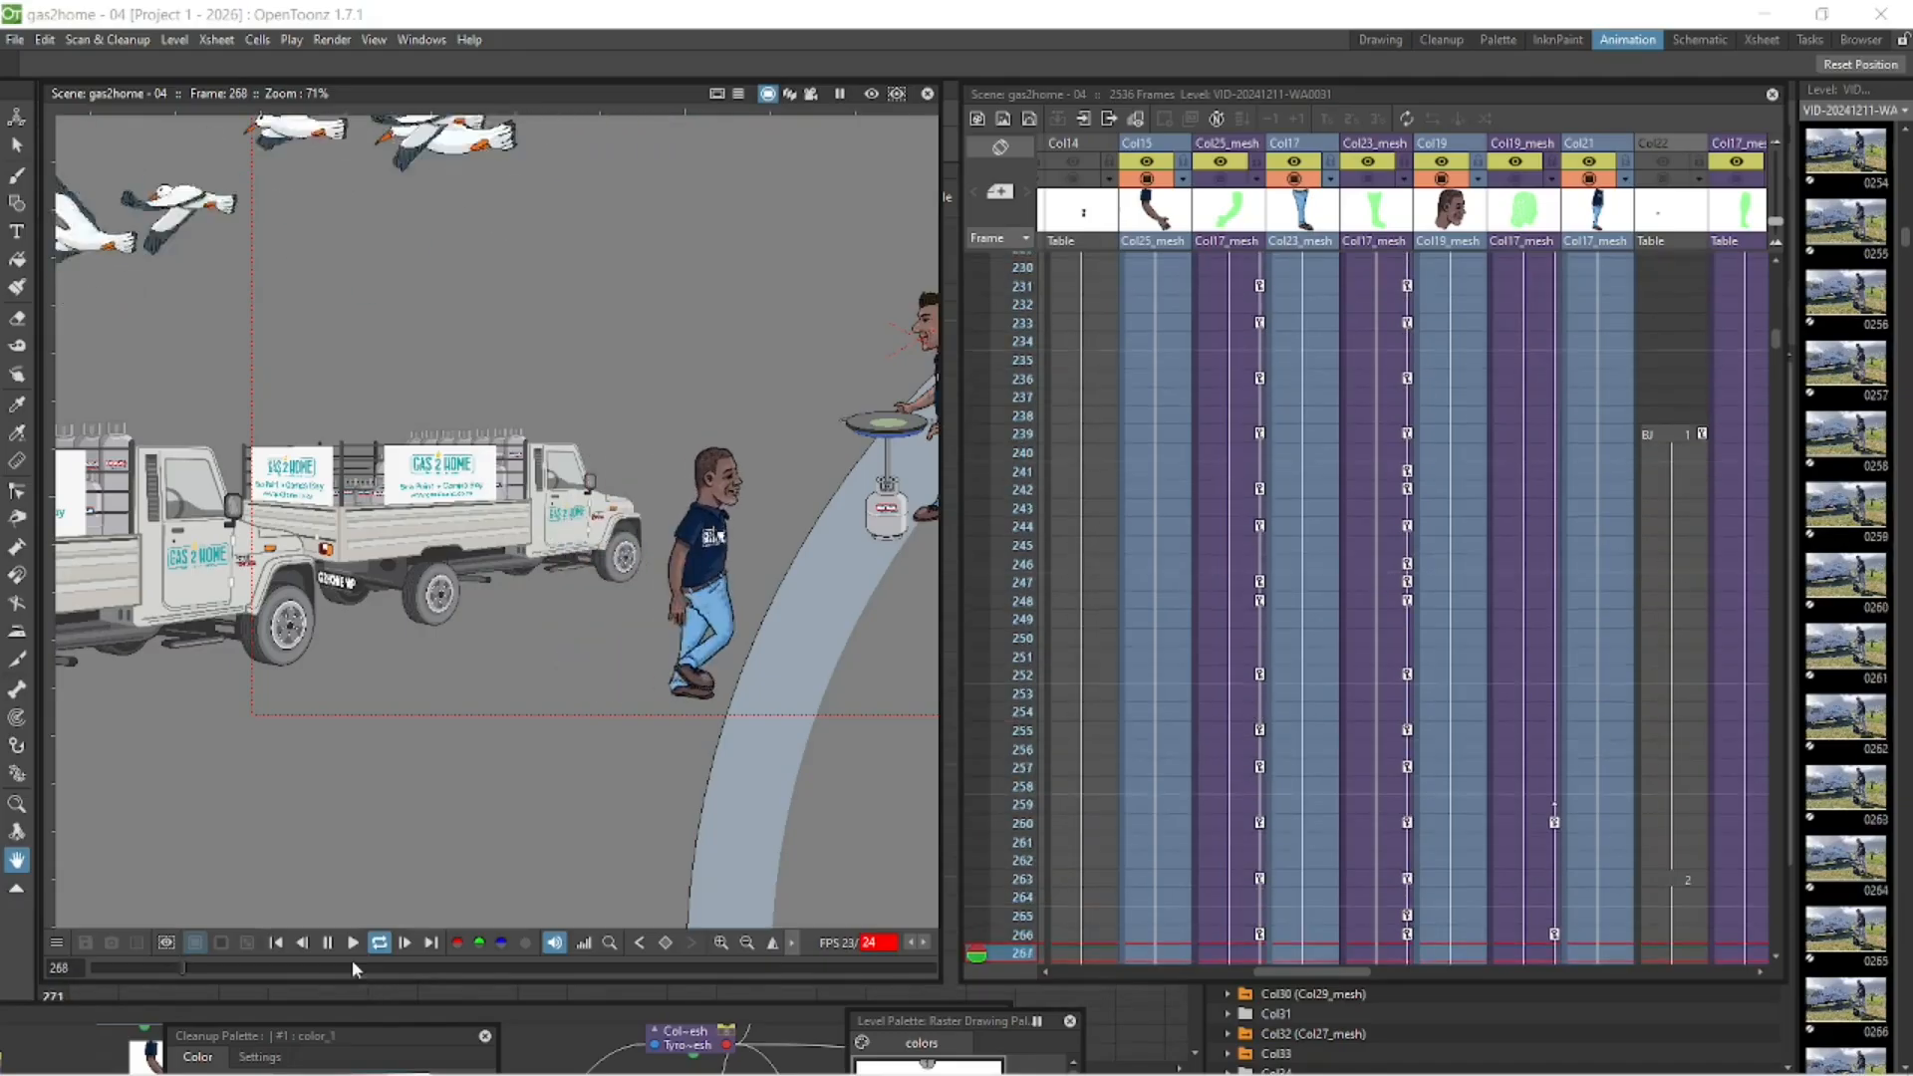
left_click(327, 943)
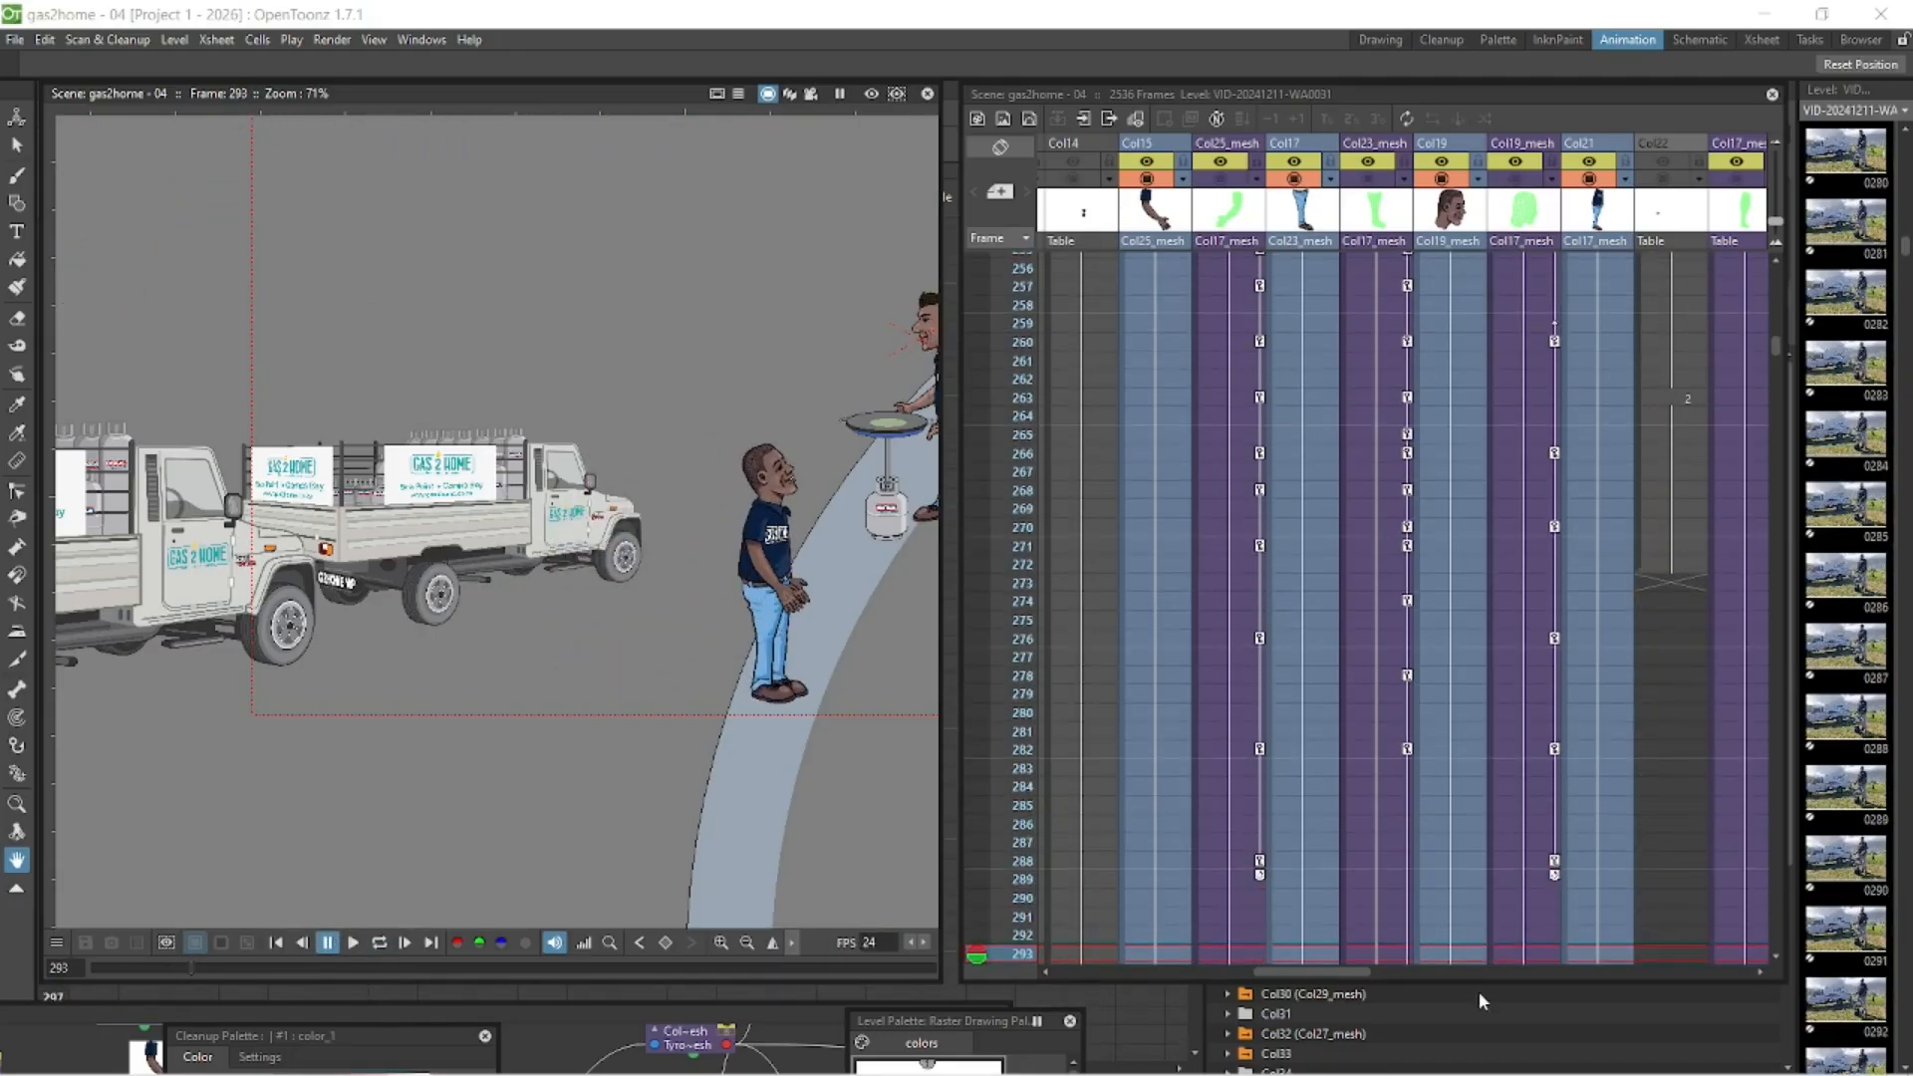
- Hide the two vehicle columns, Col9 and Col10, in the viewer
left_click_drag(1317, 972, 1215, 970)
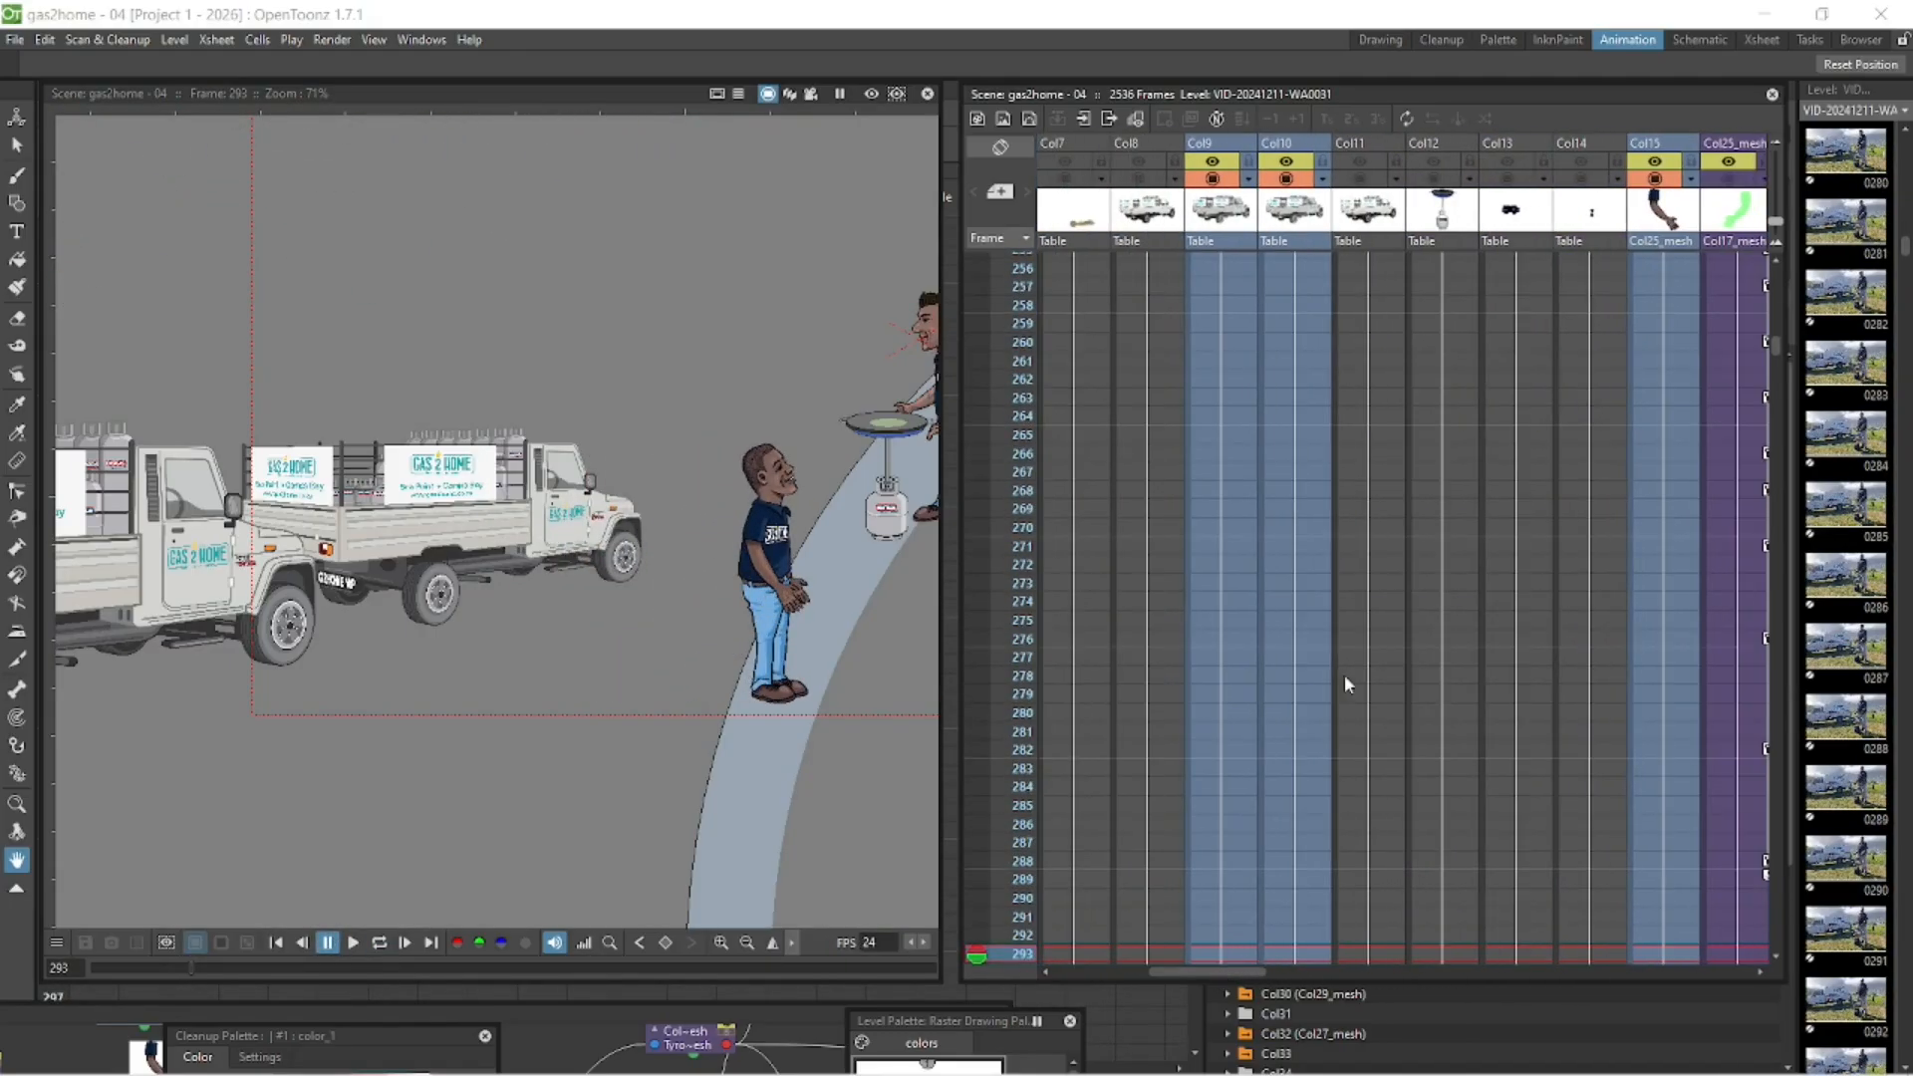
left_click(1286, 179)
left_click(1212, 179)
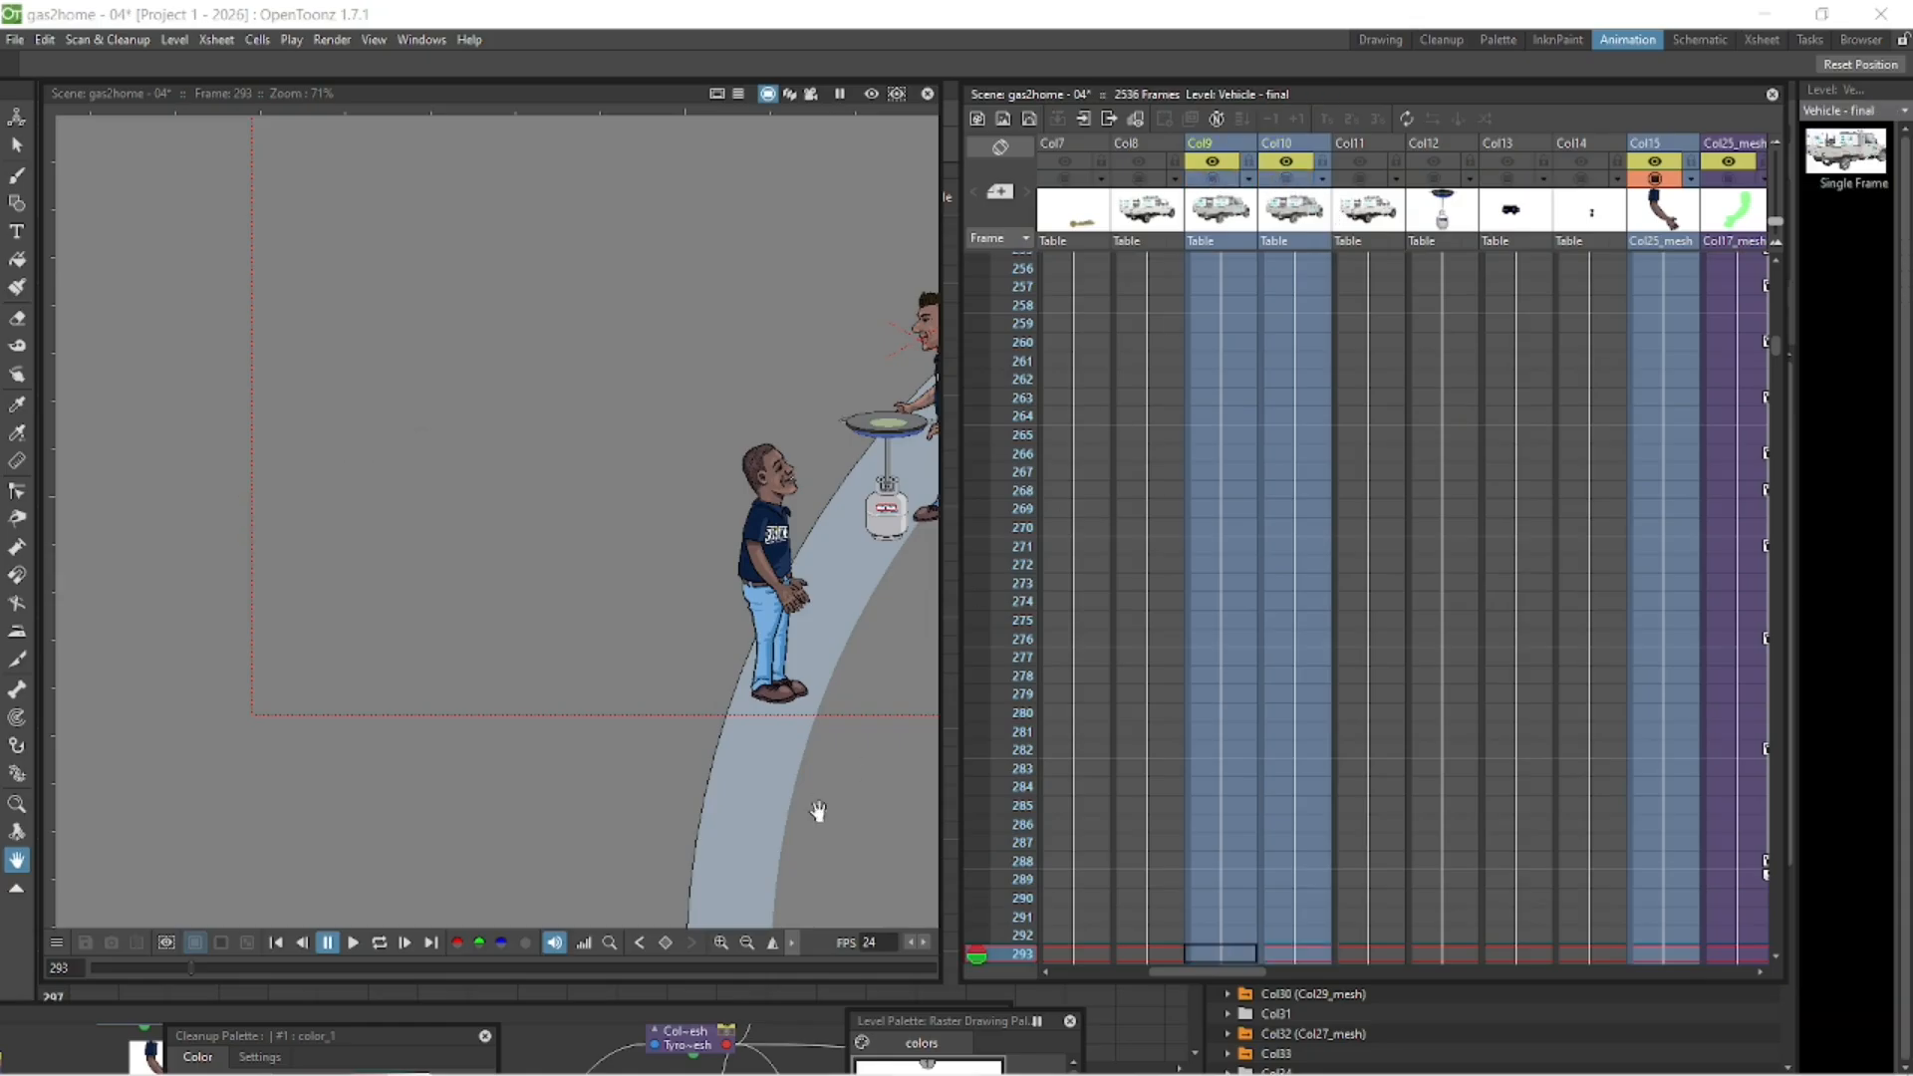
- Play the walk from frame 200 with the vehicles out of view, and look over the character's columns
left_click(276, 942)
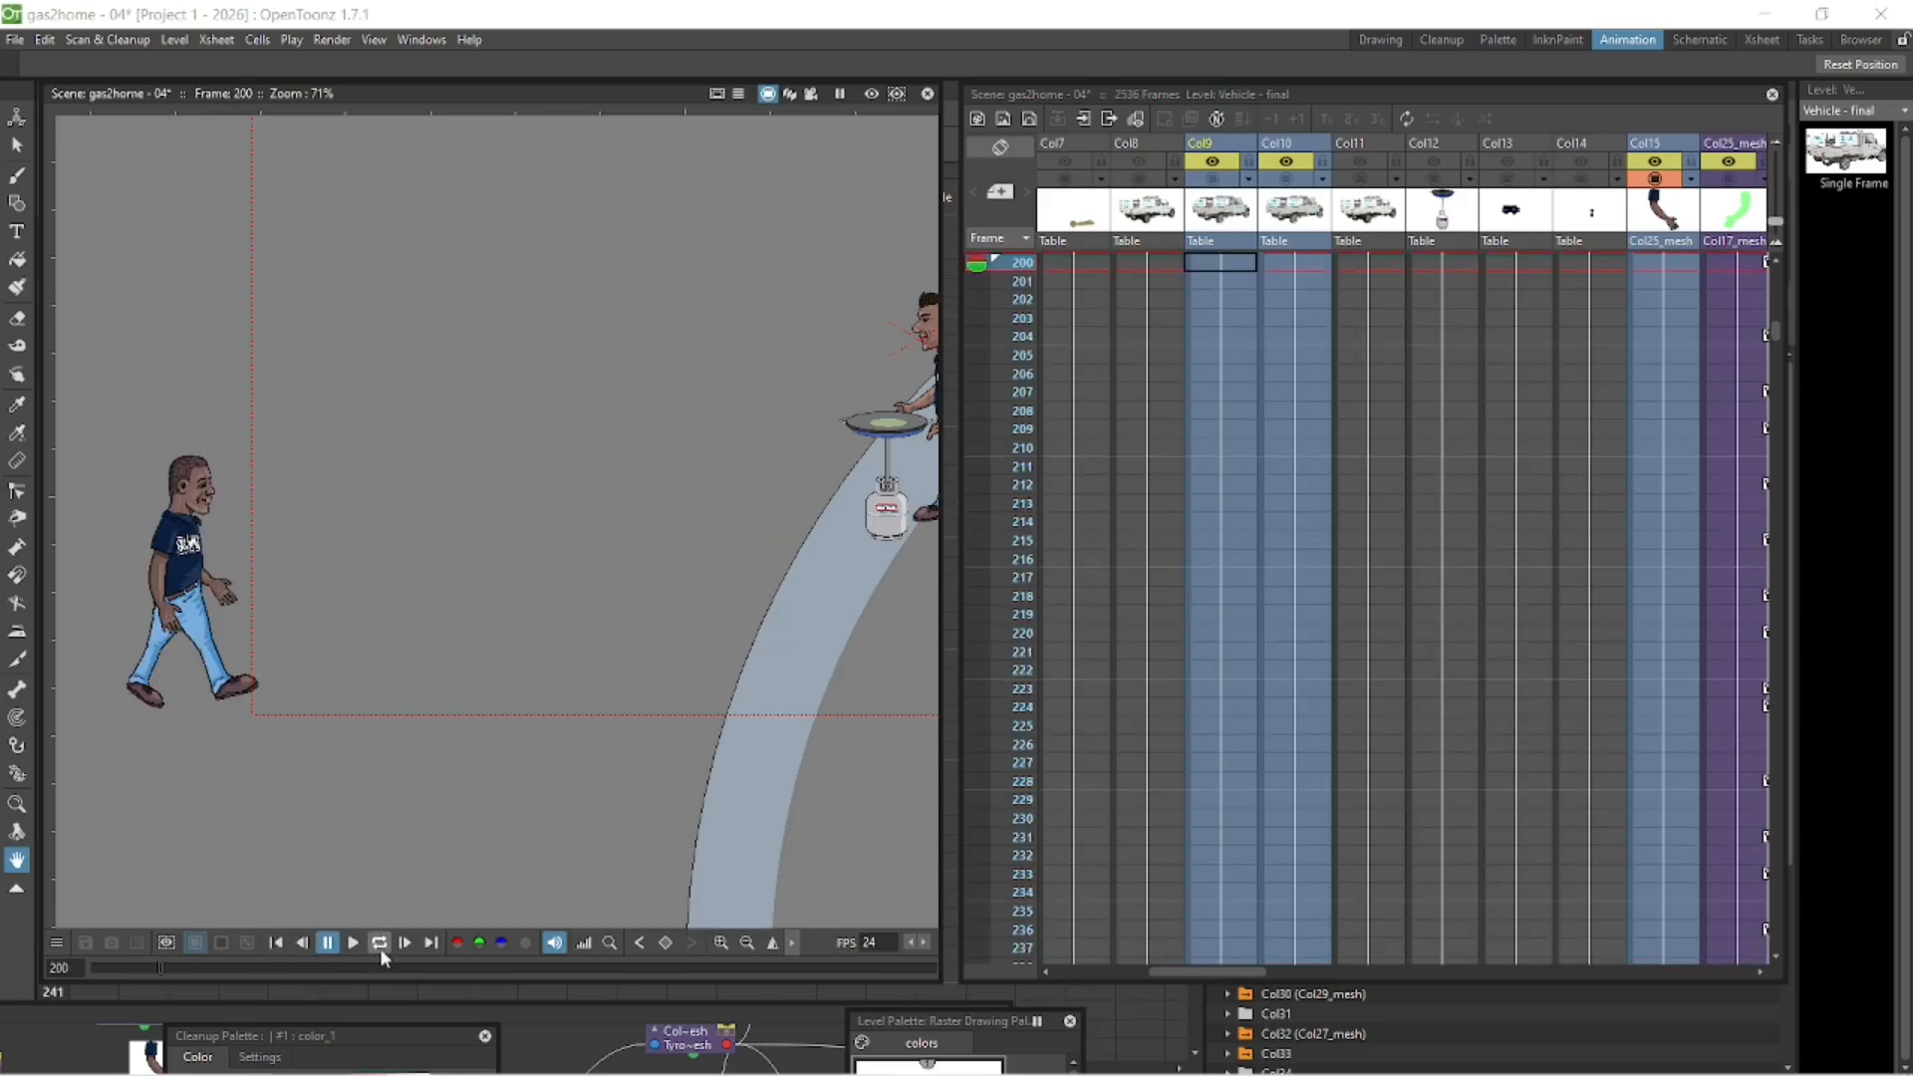
left_click(352, 942)
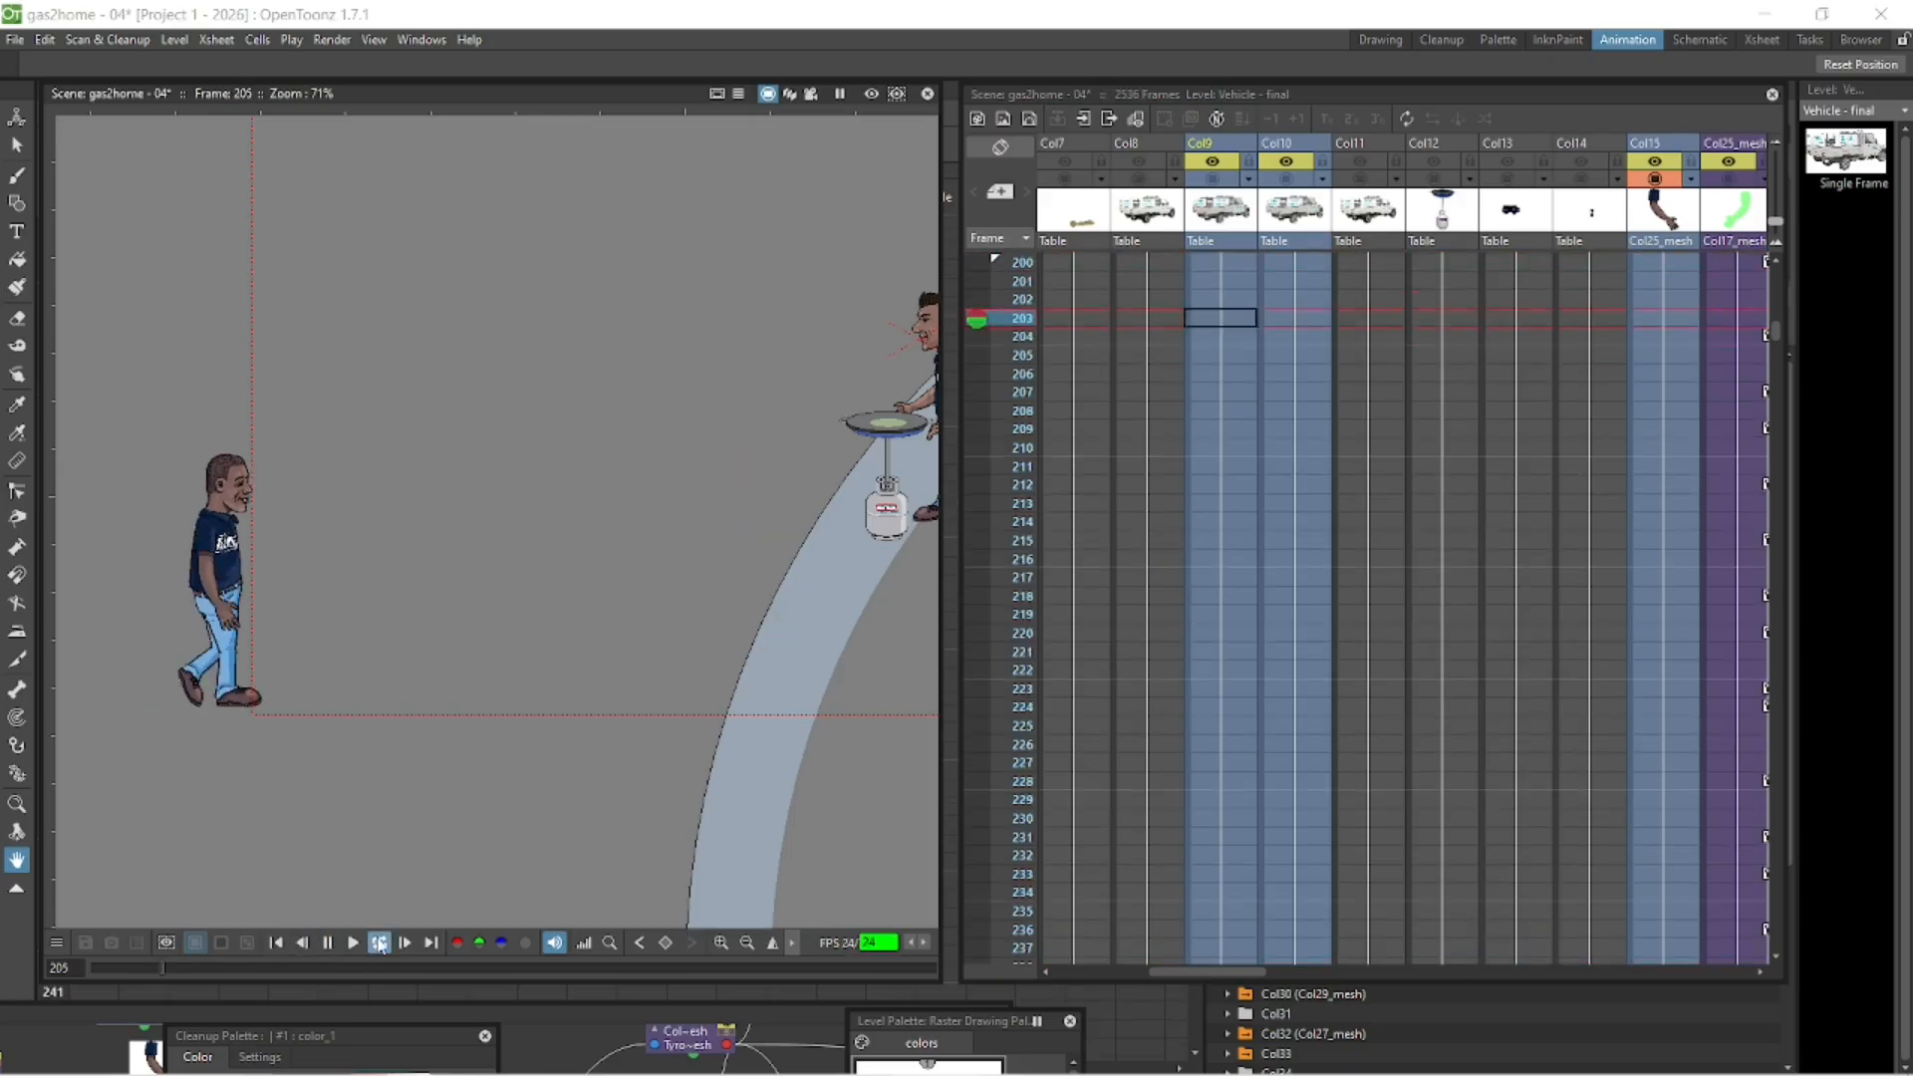
left_click(327, 942)
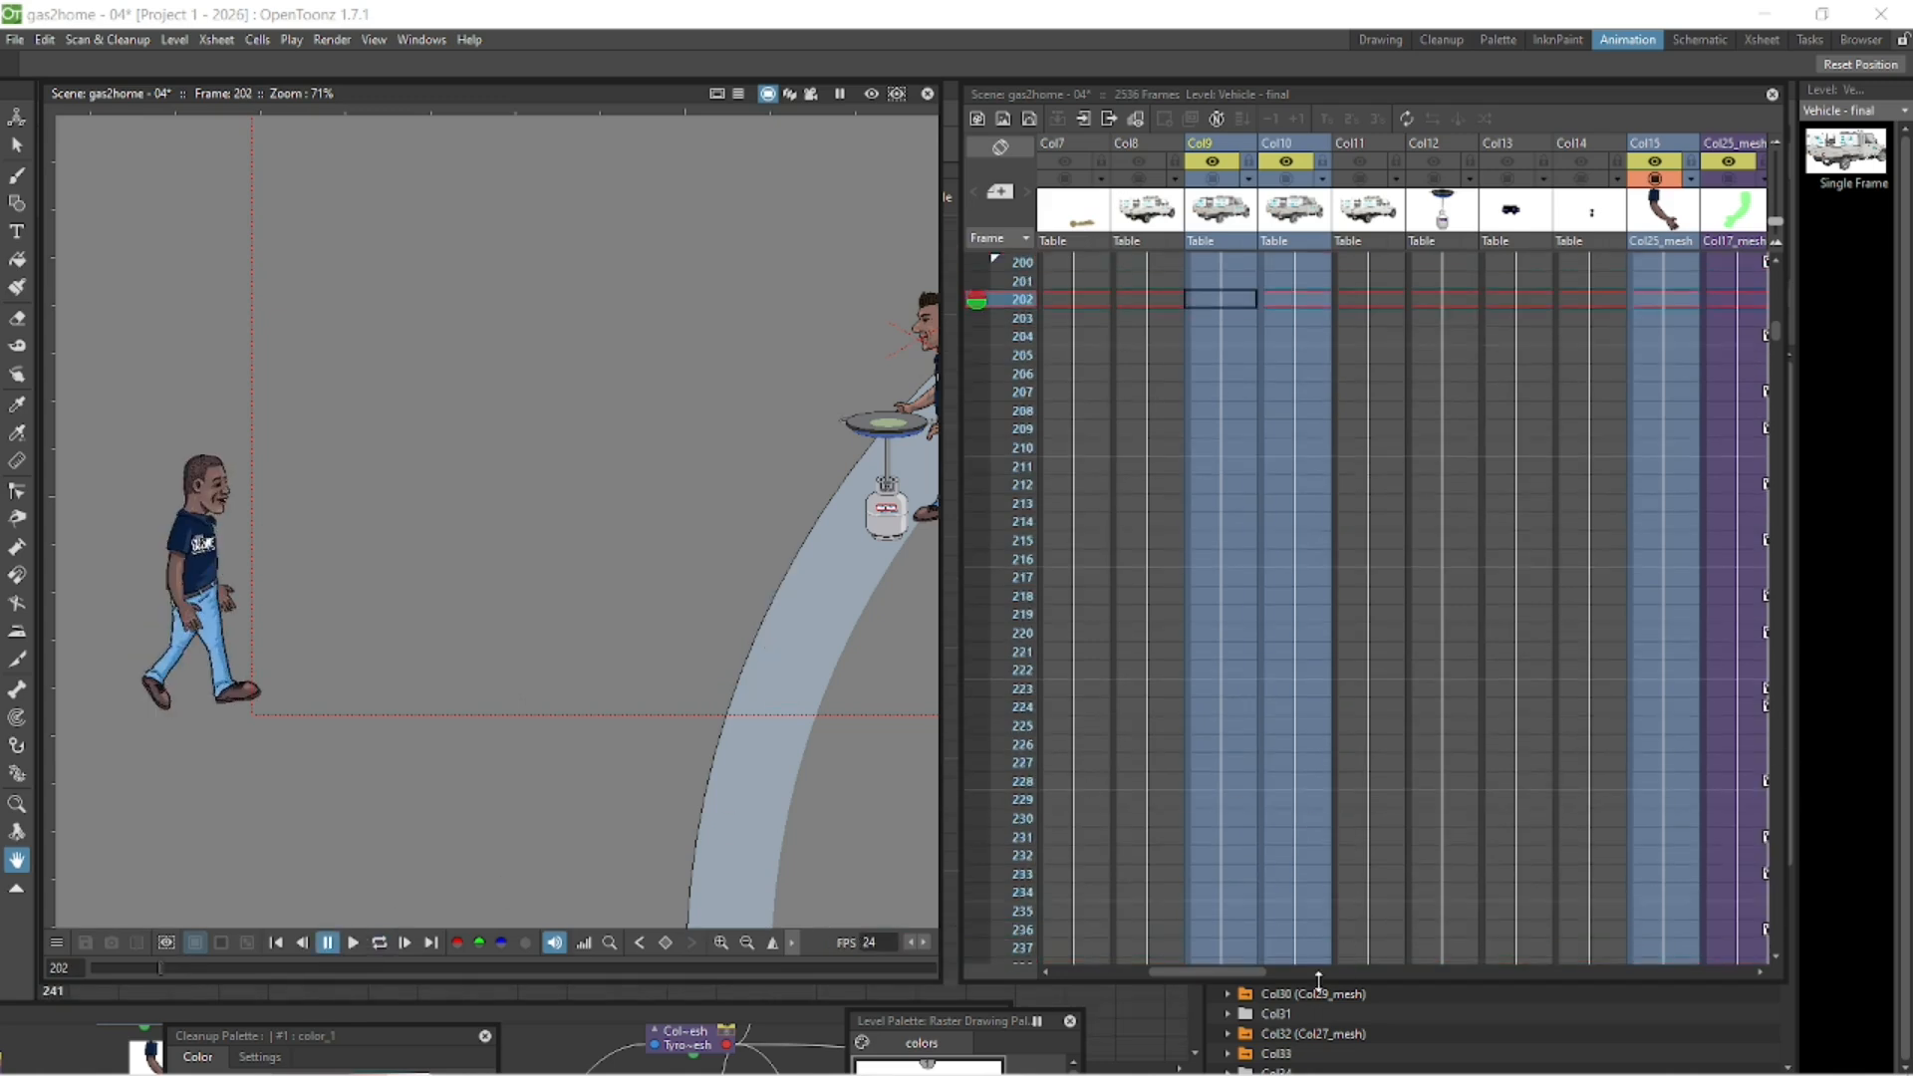
scroll(1235, 964, "right", 5)
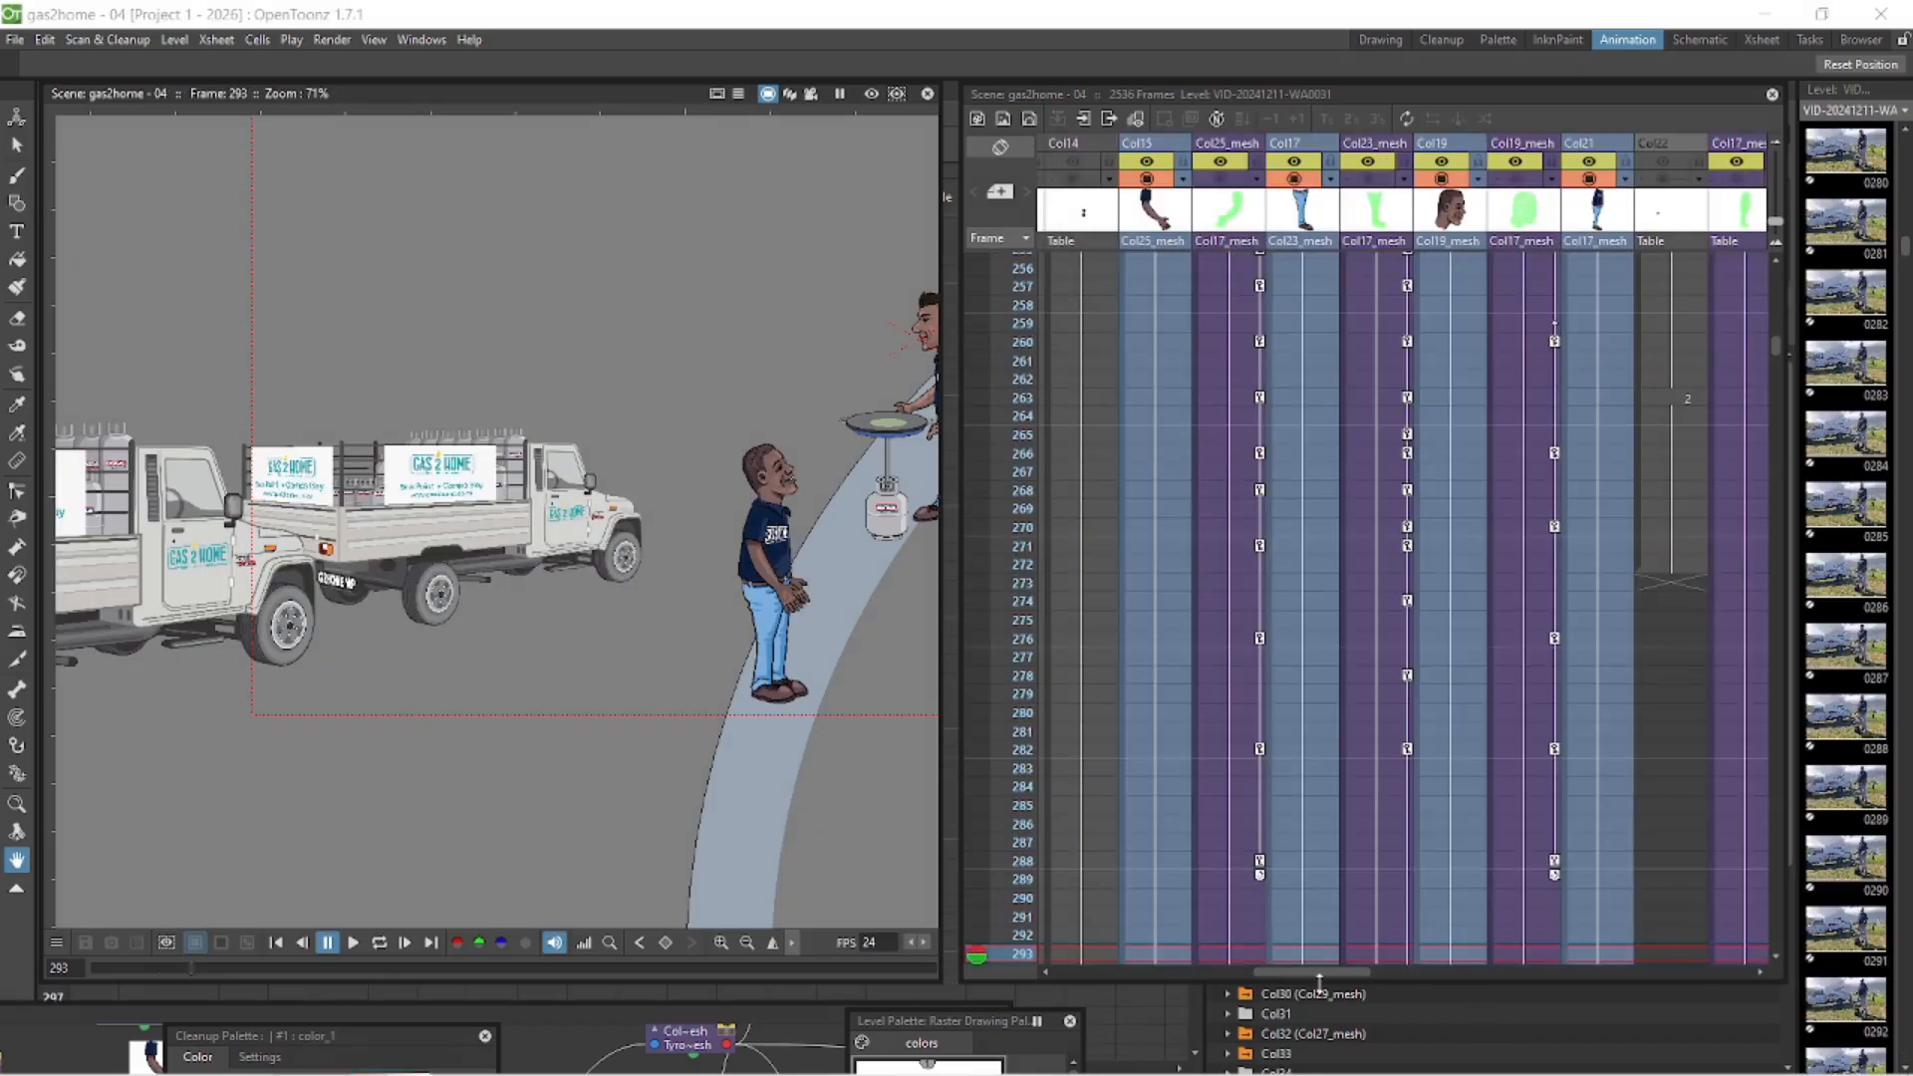
scroll(1223, 971, "left", 3)
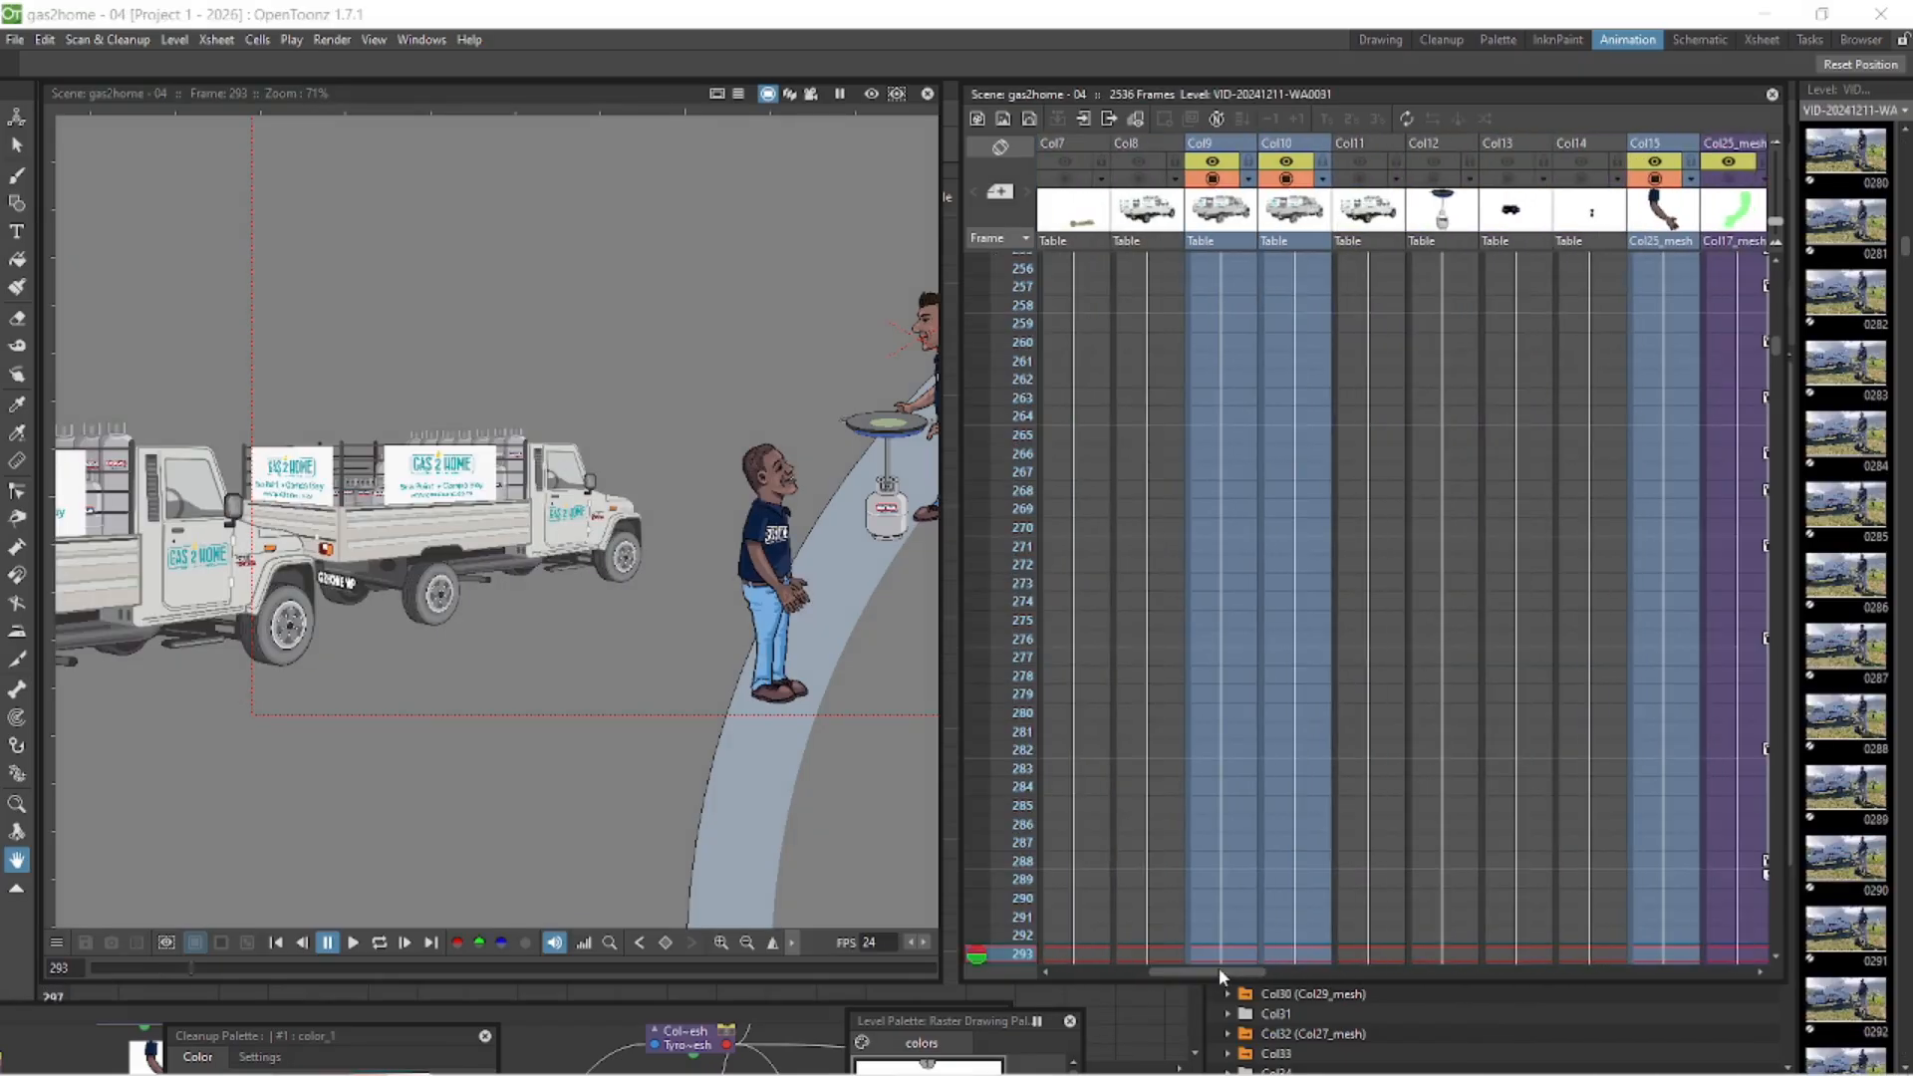
- Turn off the viewer display of vehicle columns Col9 and Col10, and play the walk from frame 200
left_click(1286, 179)
left_click(1212, 179)
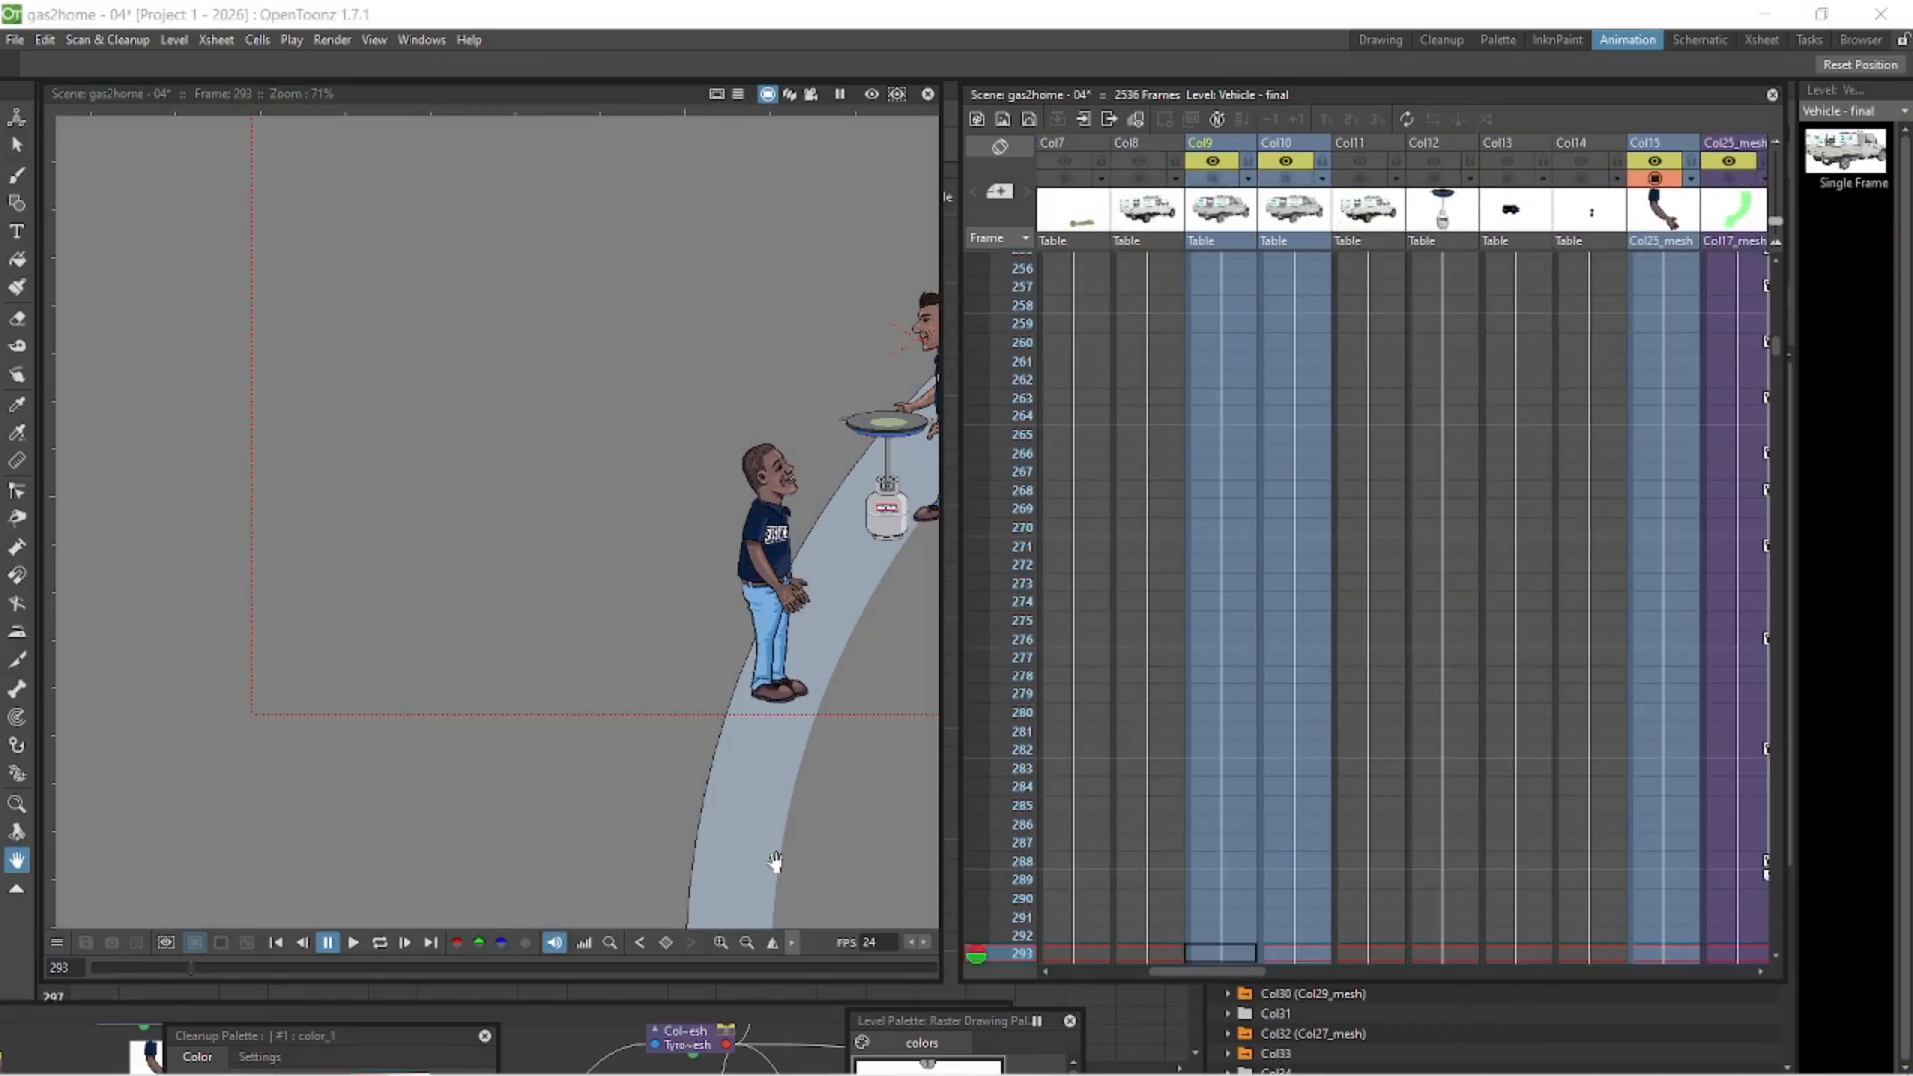
left_click(279, 944)
left_click(353, 942)
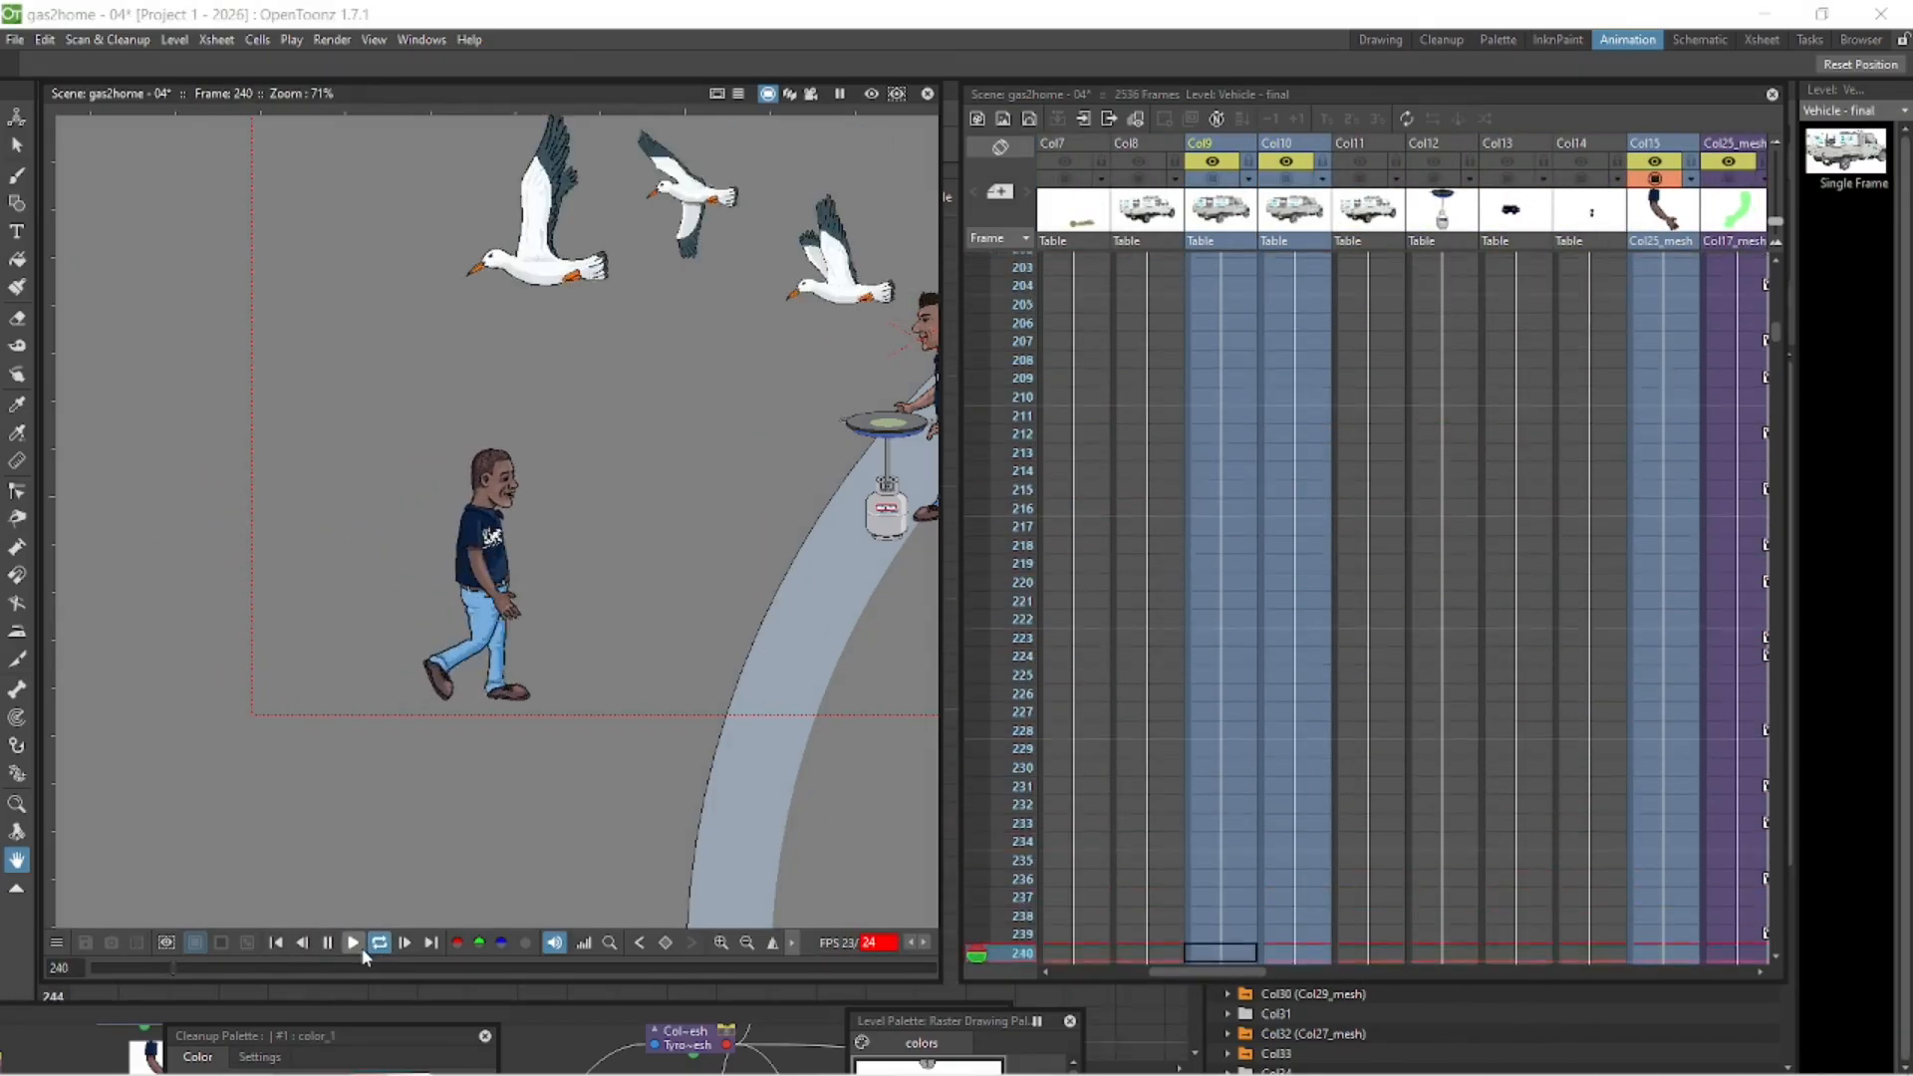
left_click(328, 942)
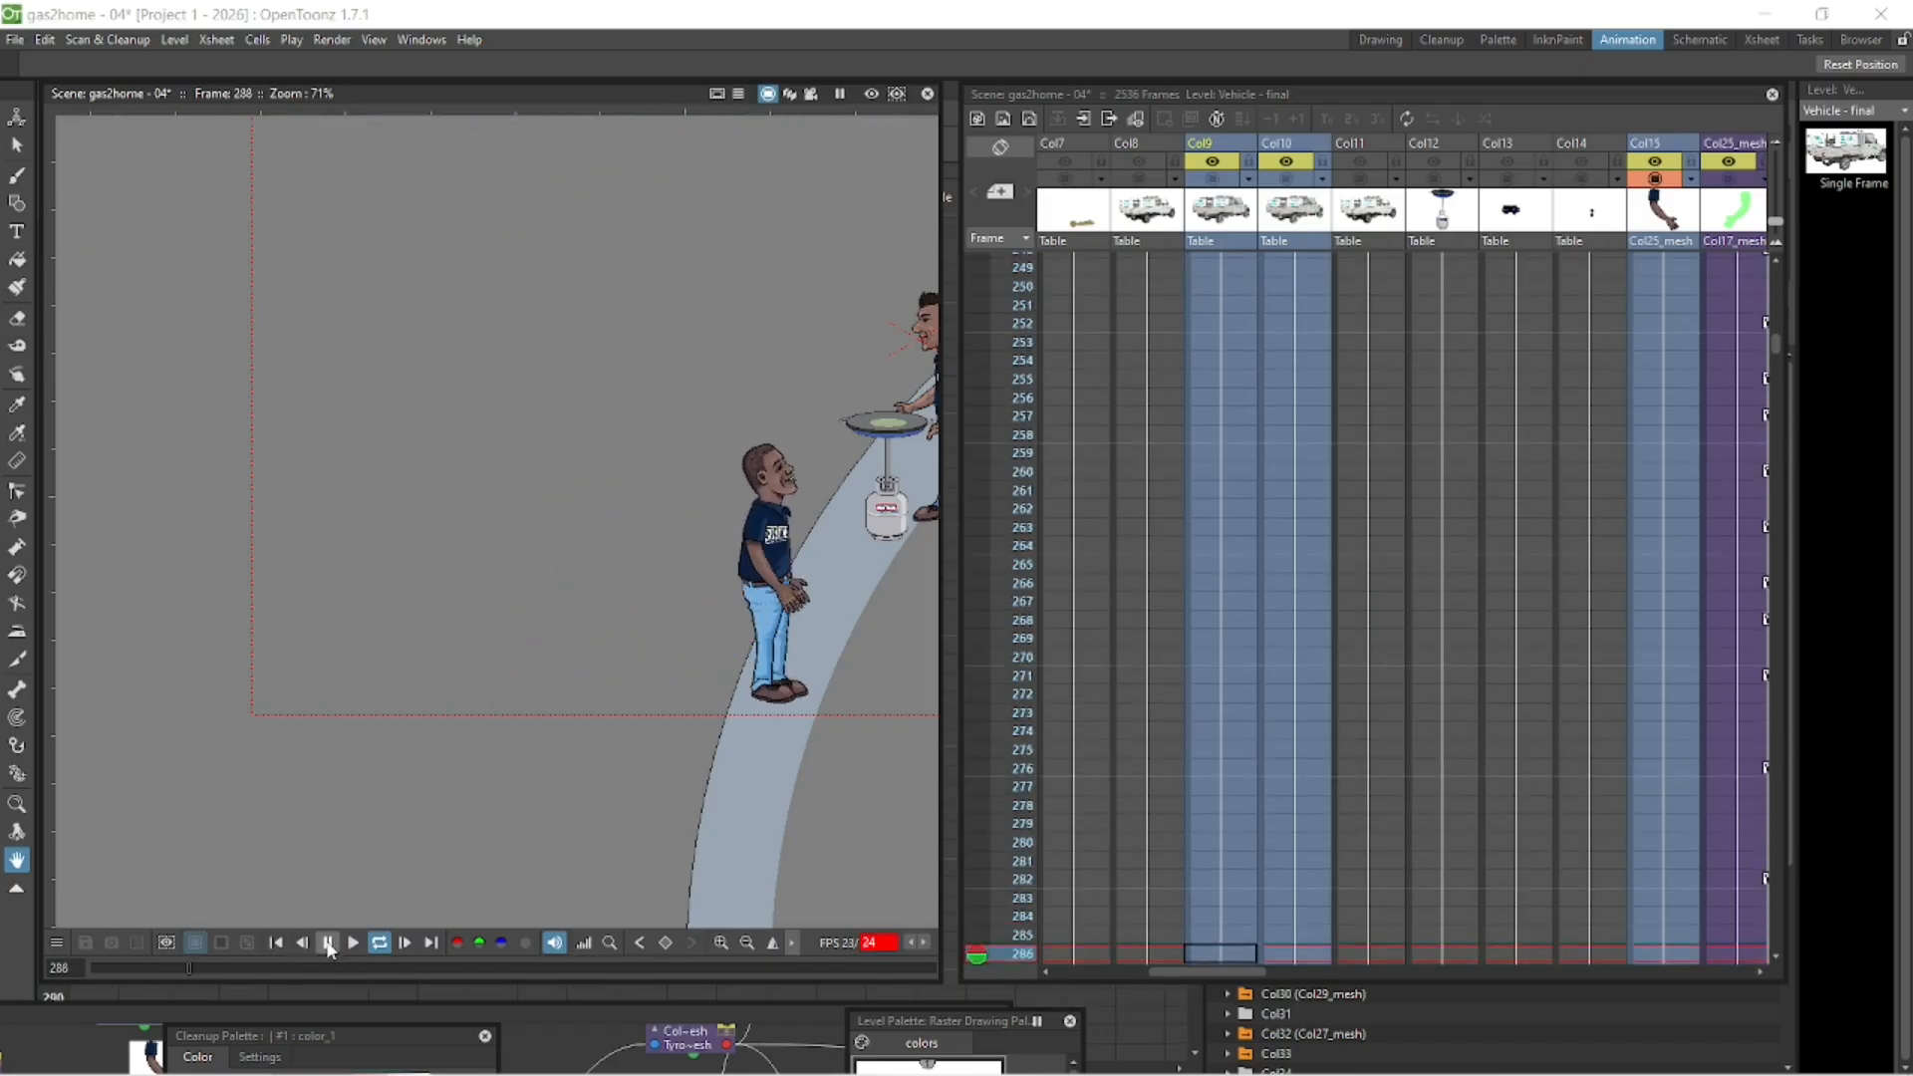
left_click(330, 944)
- Collapse all of the walking character's columns, from Col15 through the second Col25_mesh, into one sub-xsheet
left_click_drag(1220, 971, 1431, 973)
left_click(1260, 145)
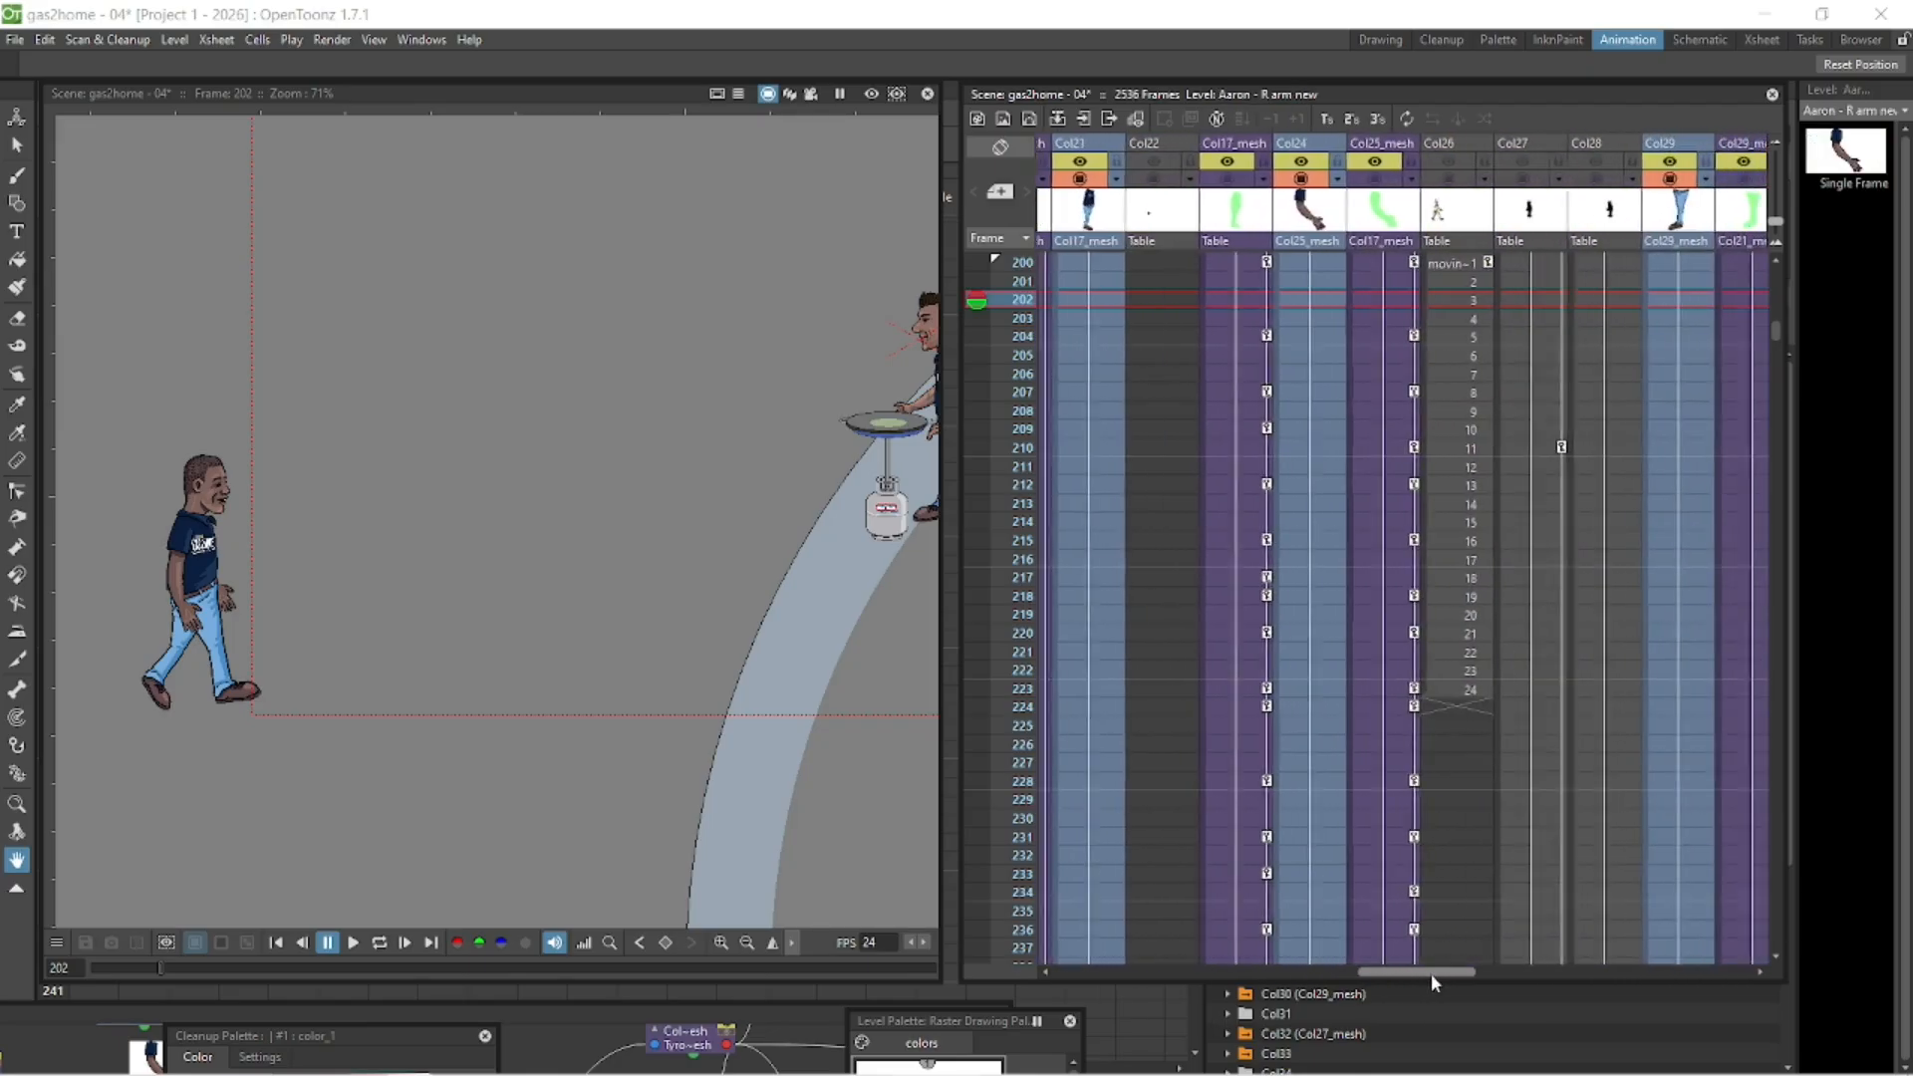
left_click(1380, 144, "shift")
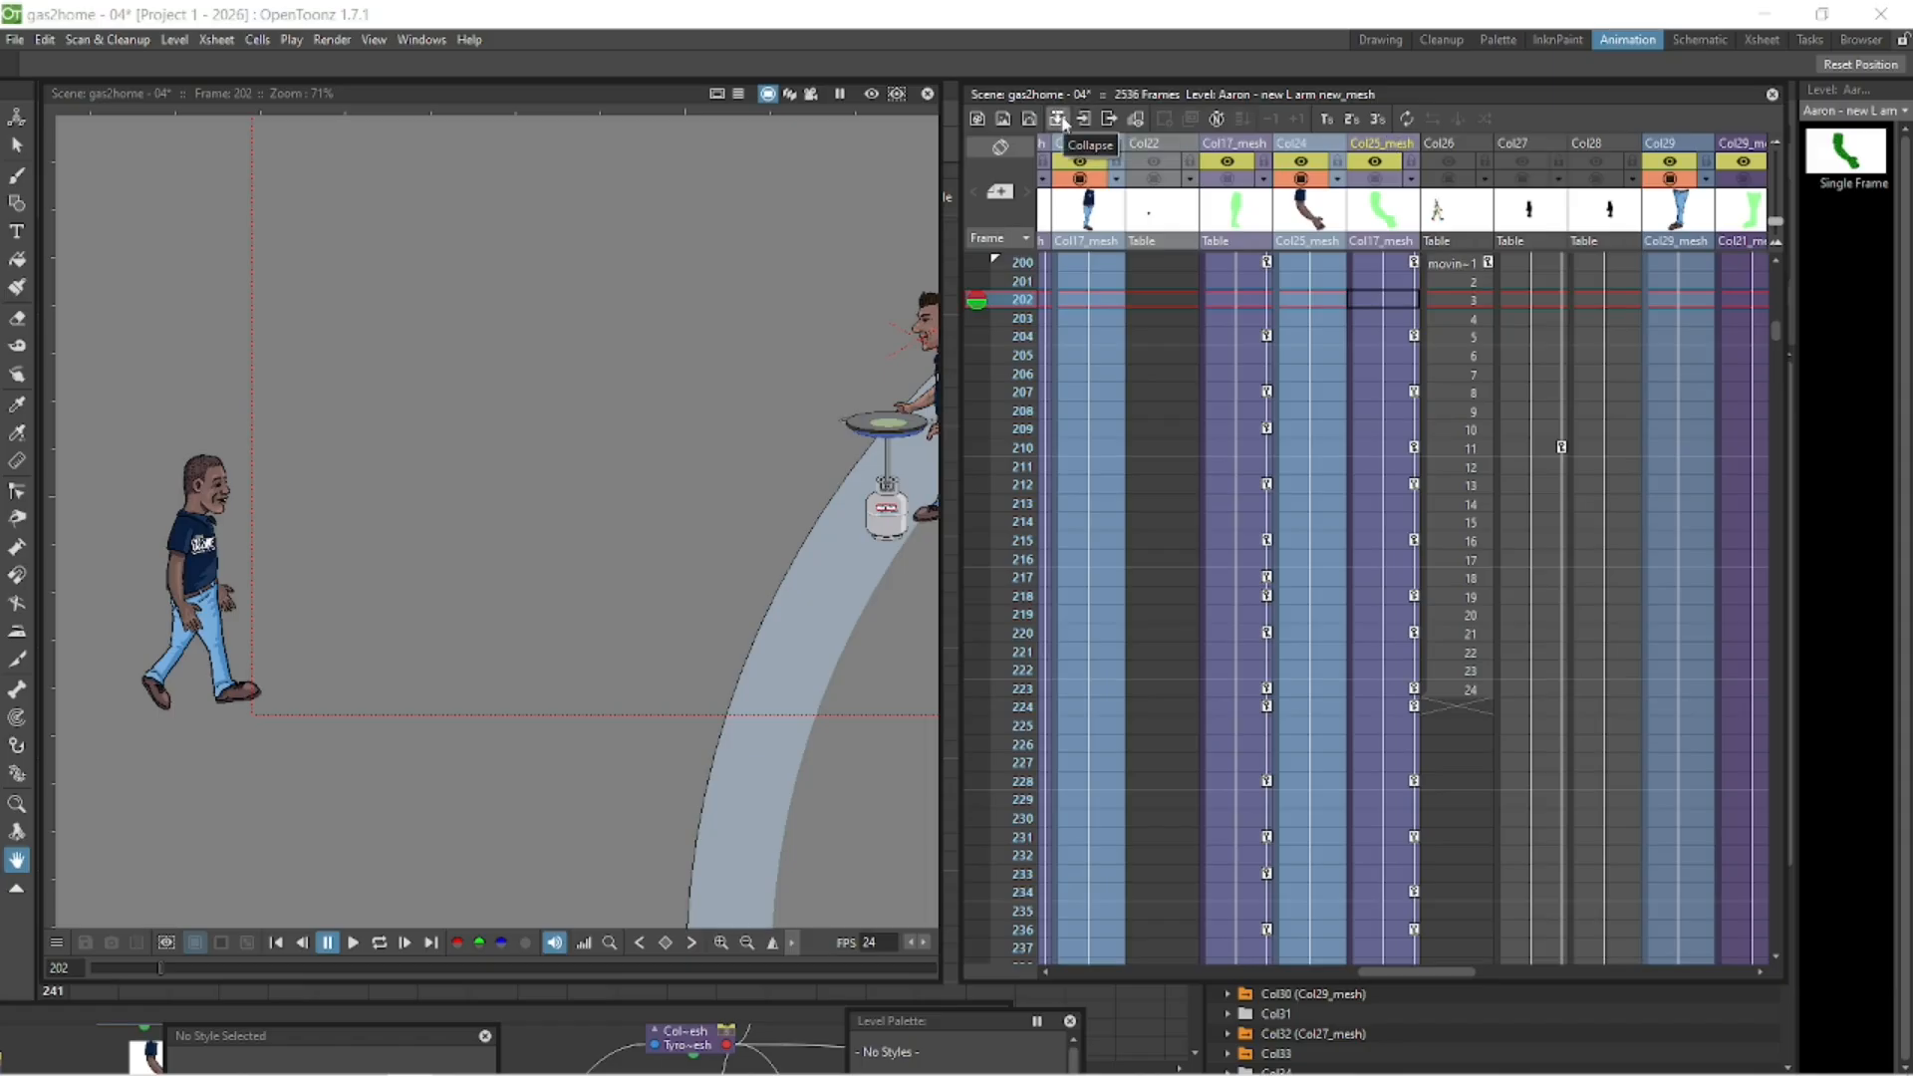
right_click(1365, 148)
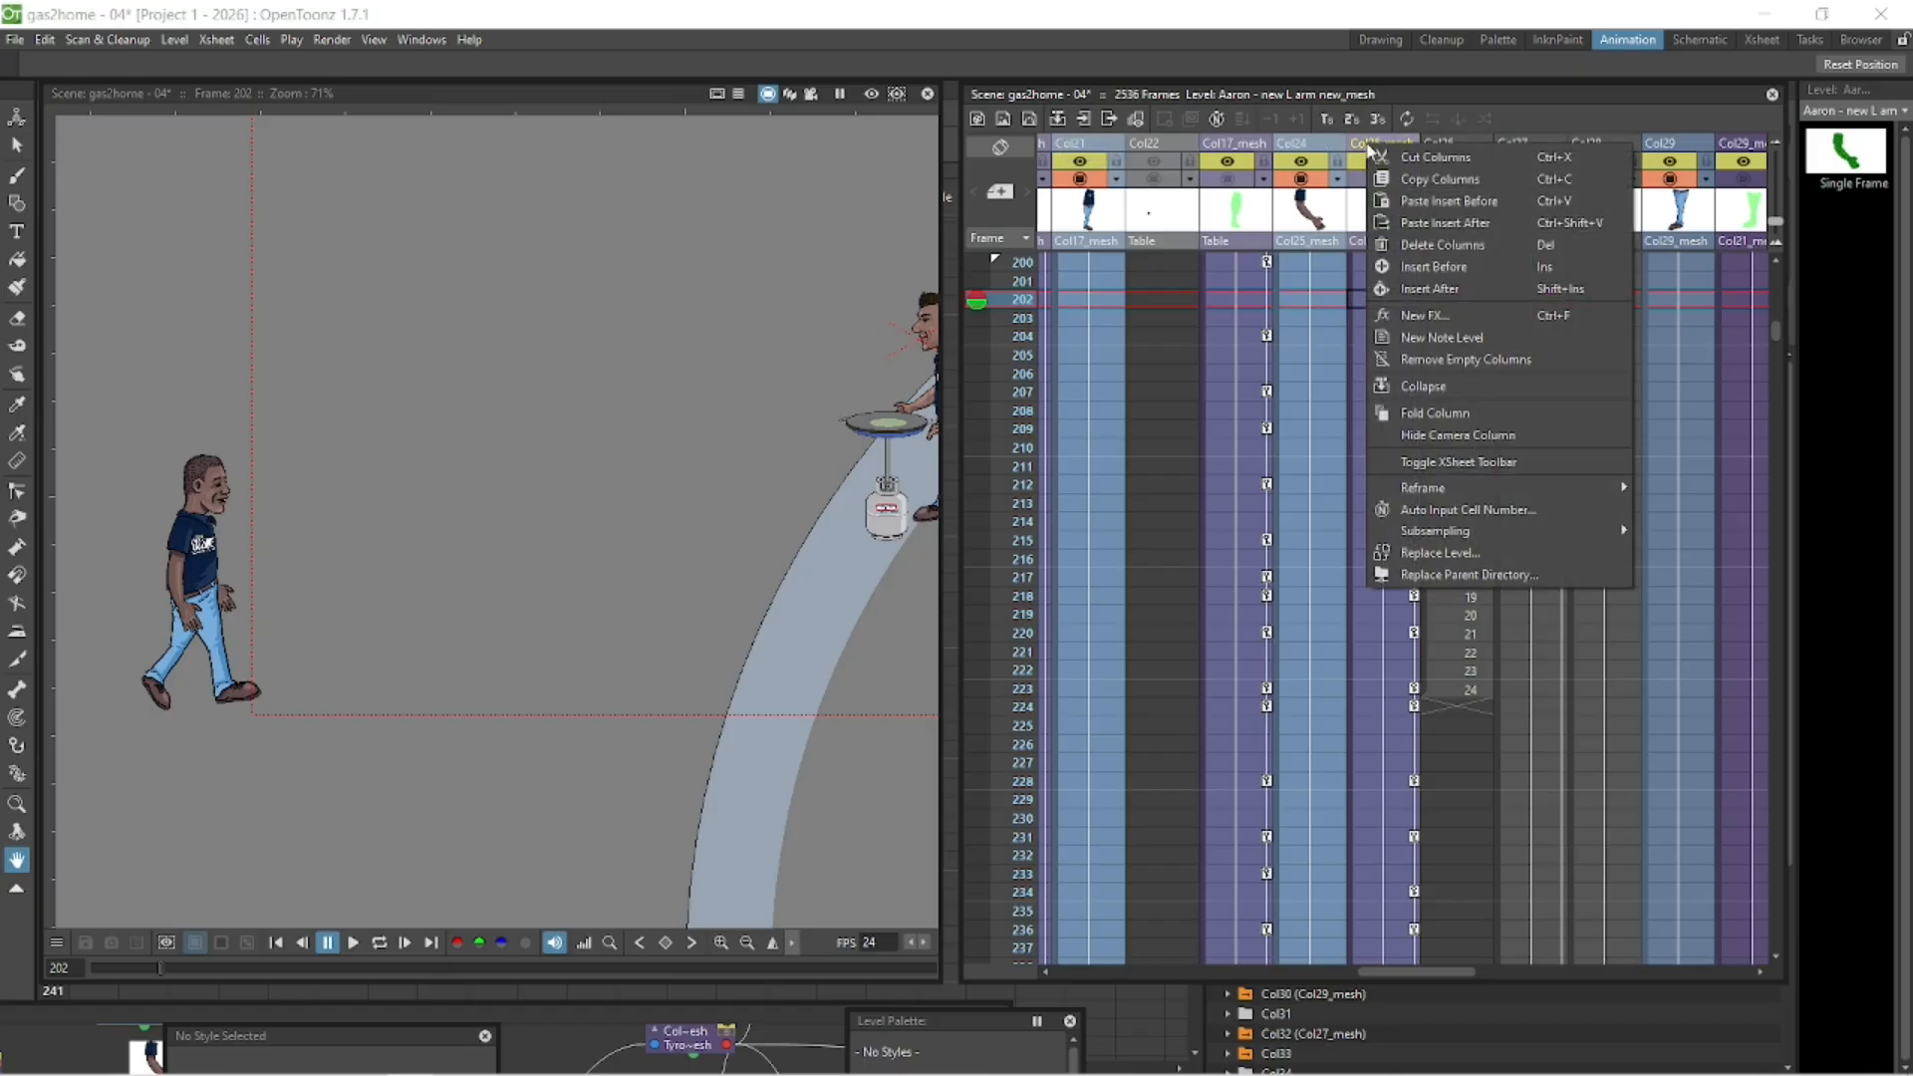
left_click(1487, 384)
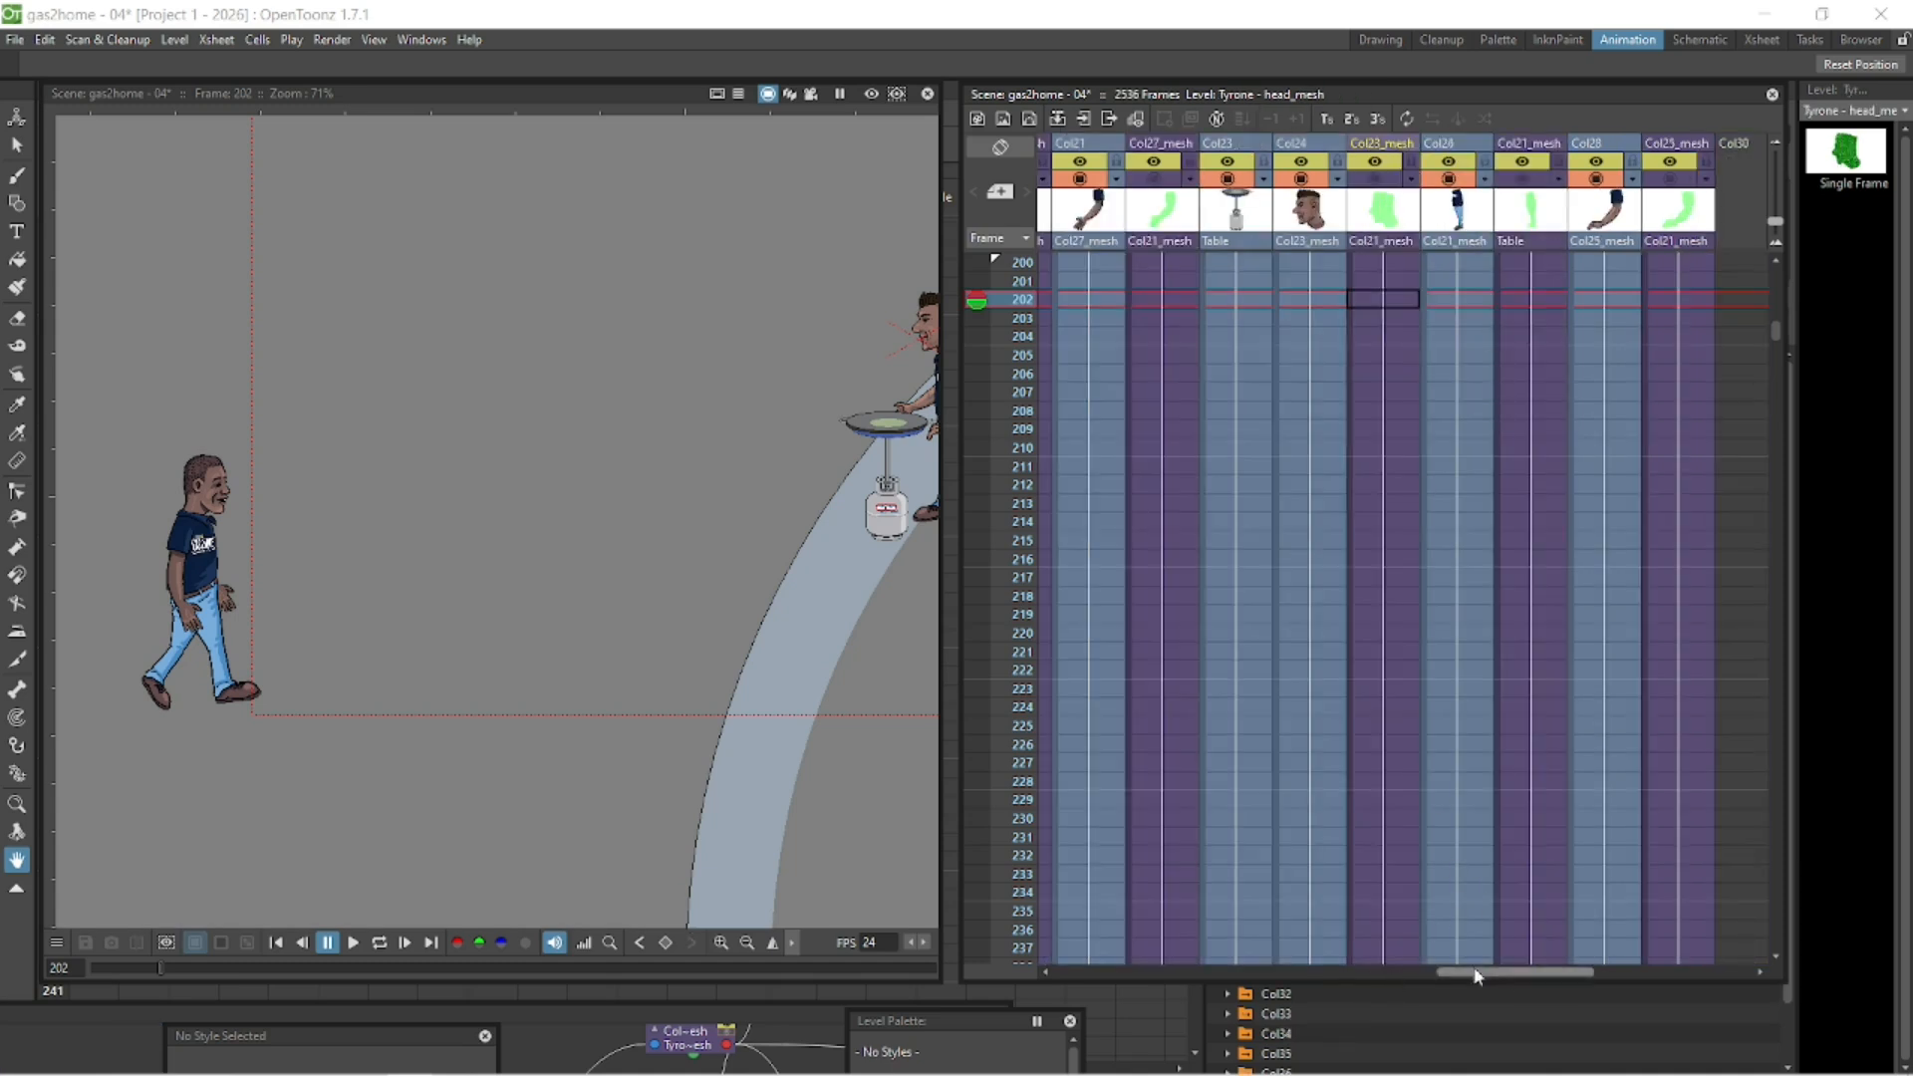
- Select the collapsed character column Col15 and play it from frame 200 to check the walk
left_click_drag(1477, 974, 1305, 968)
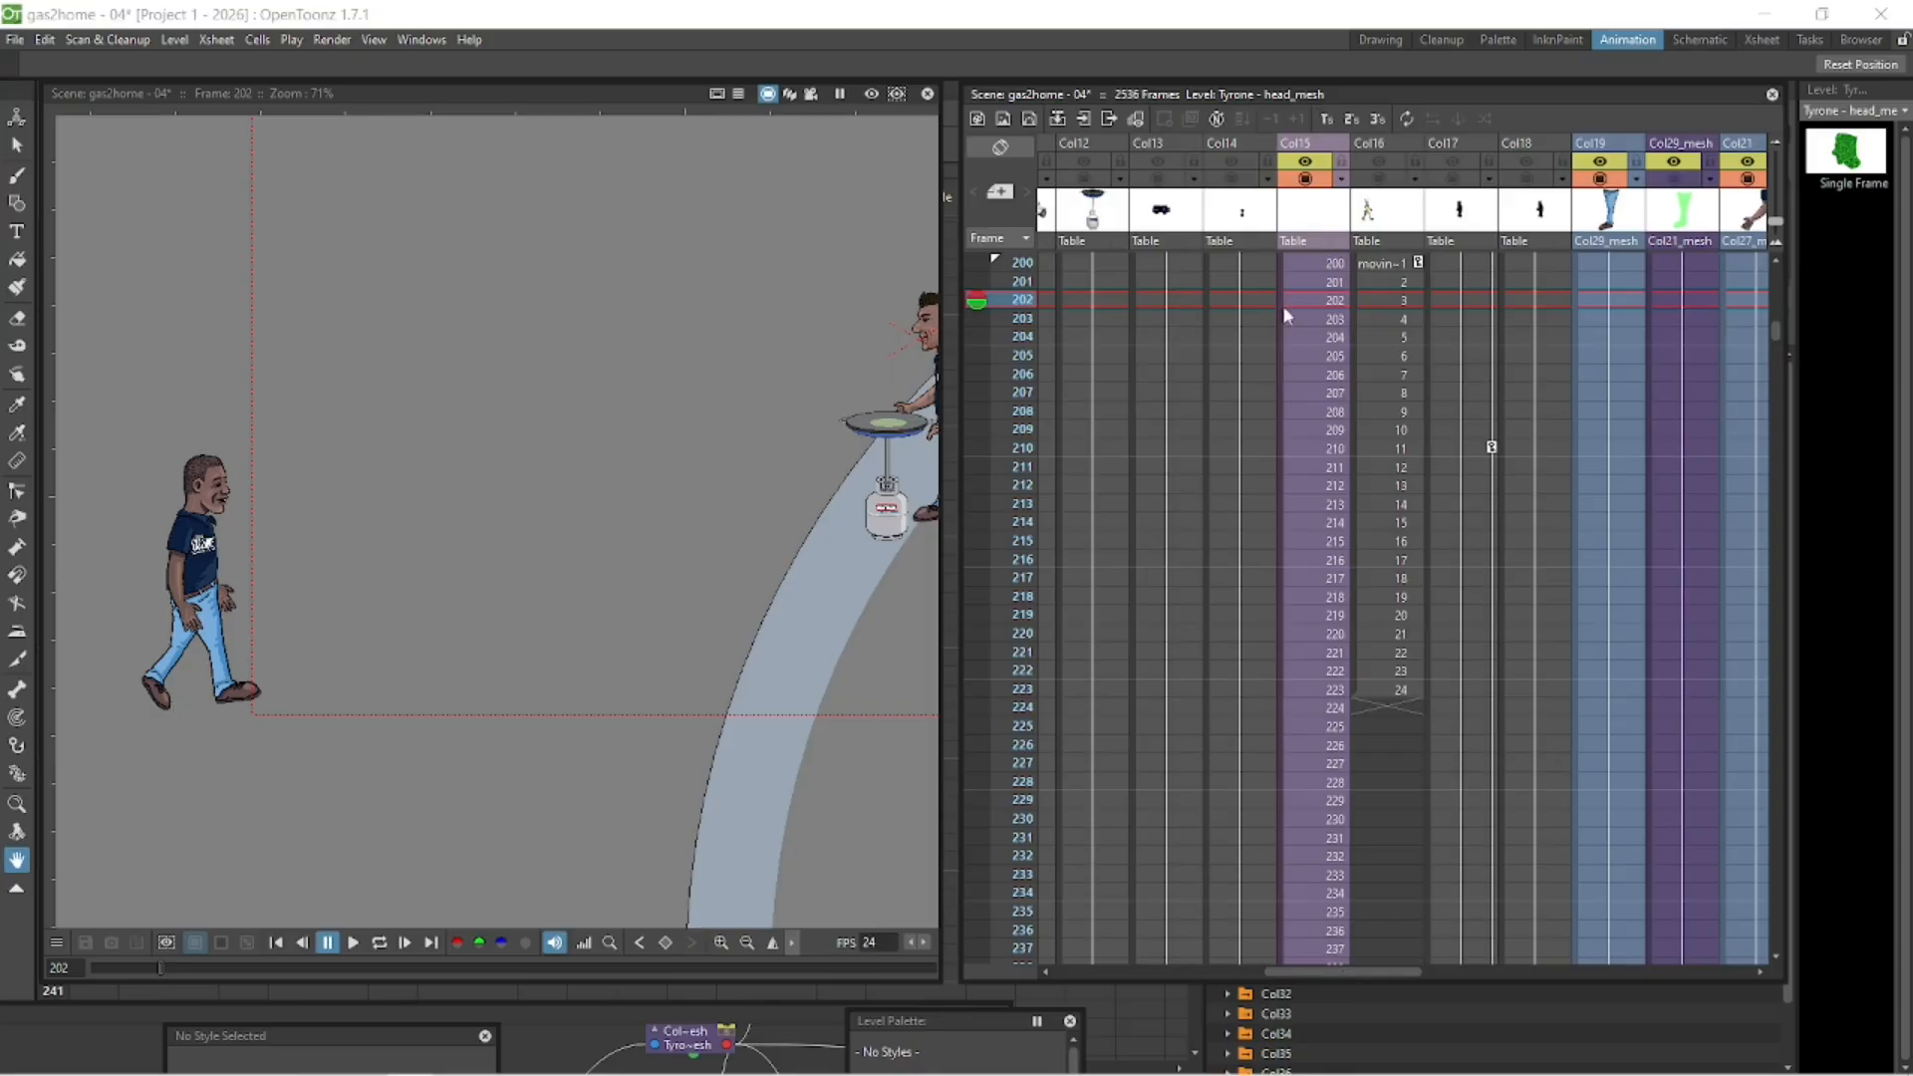
left_click(1305, 179)
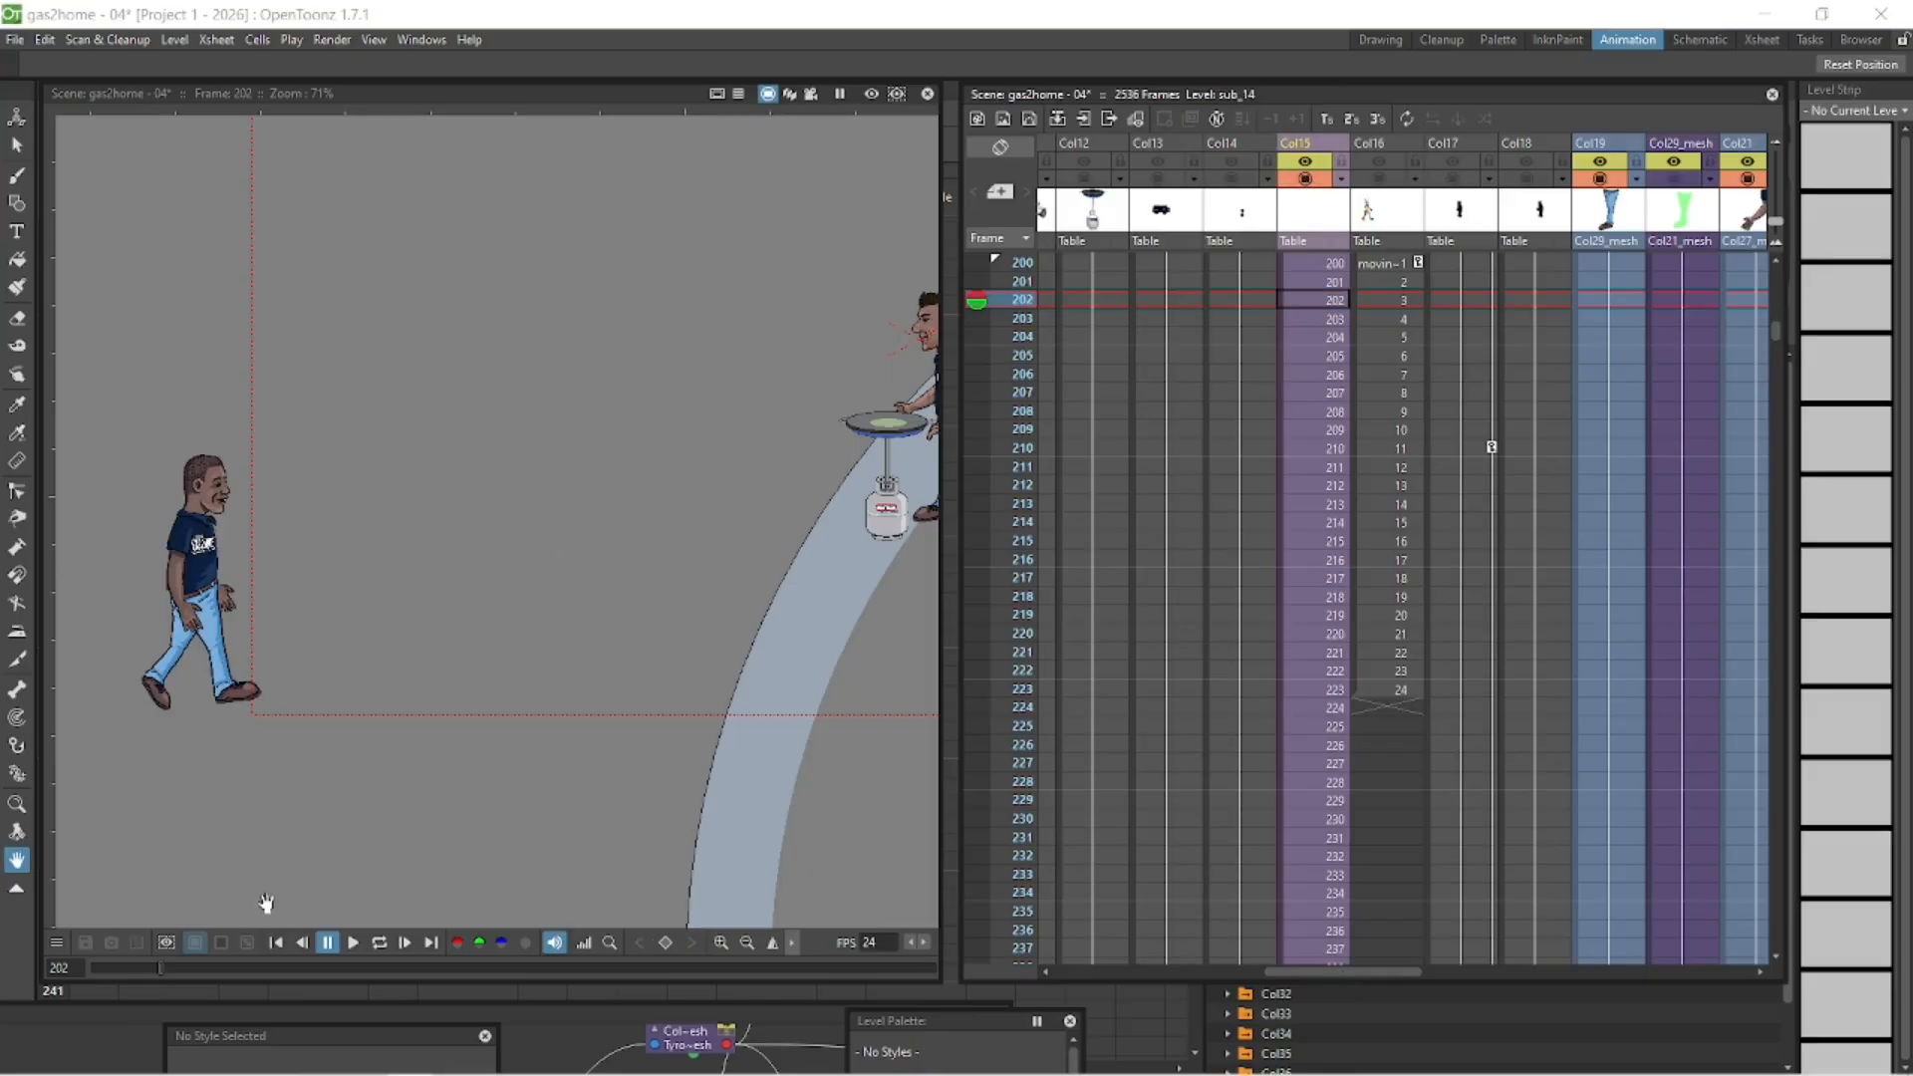
left_click(277, 945)
left_click(378, 944)
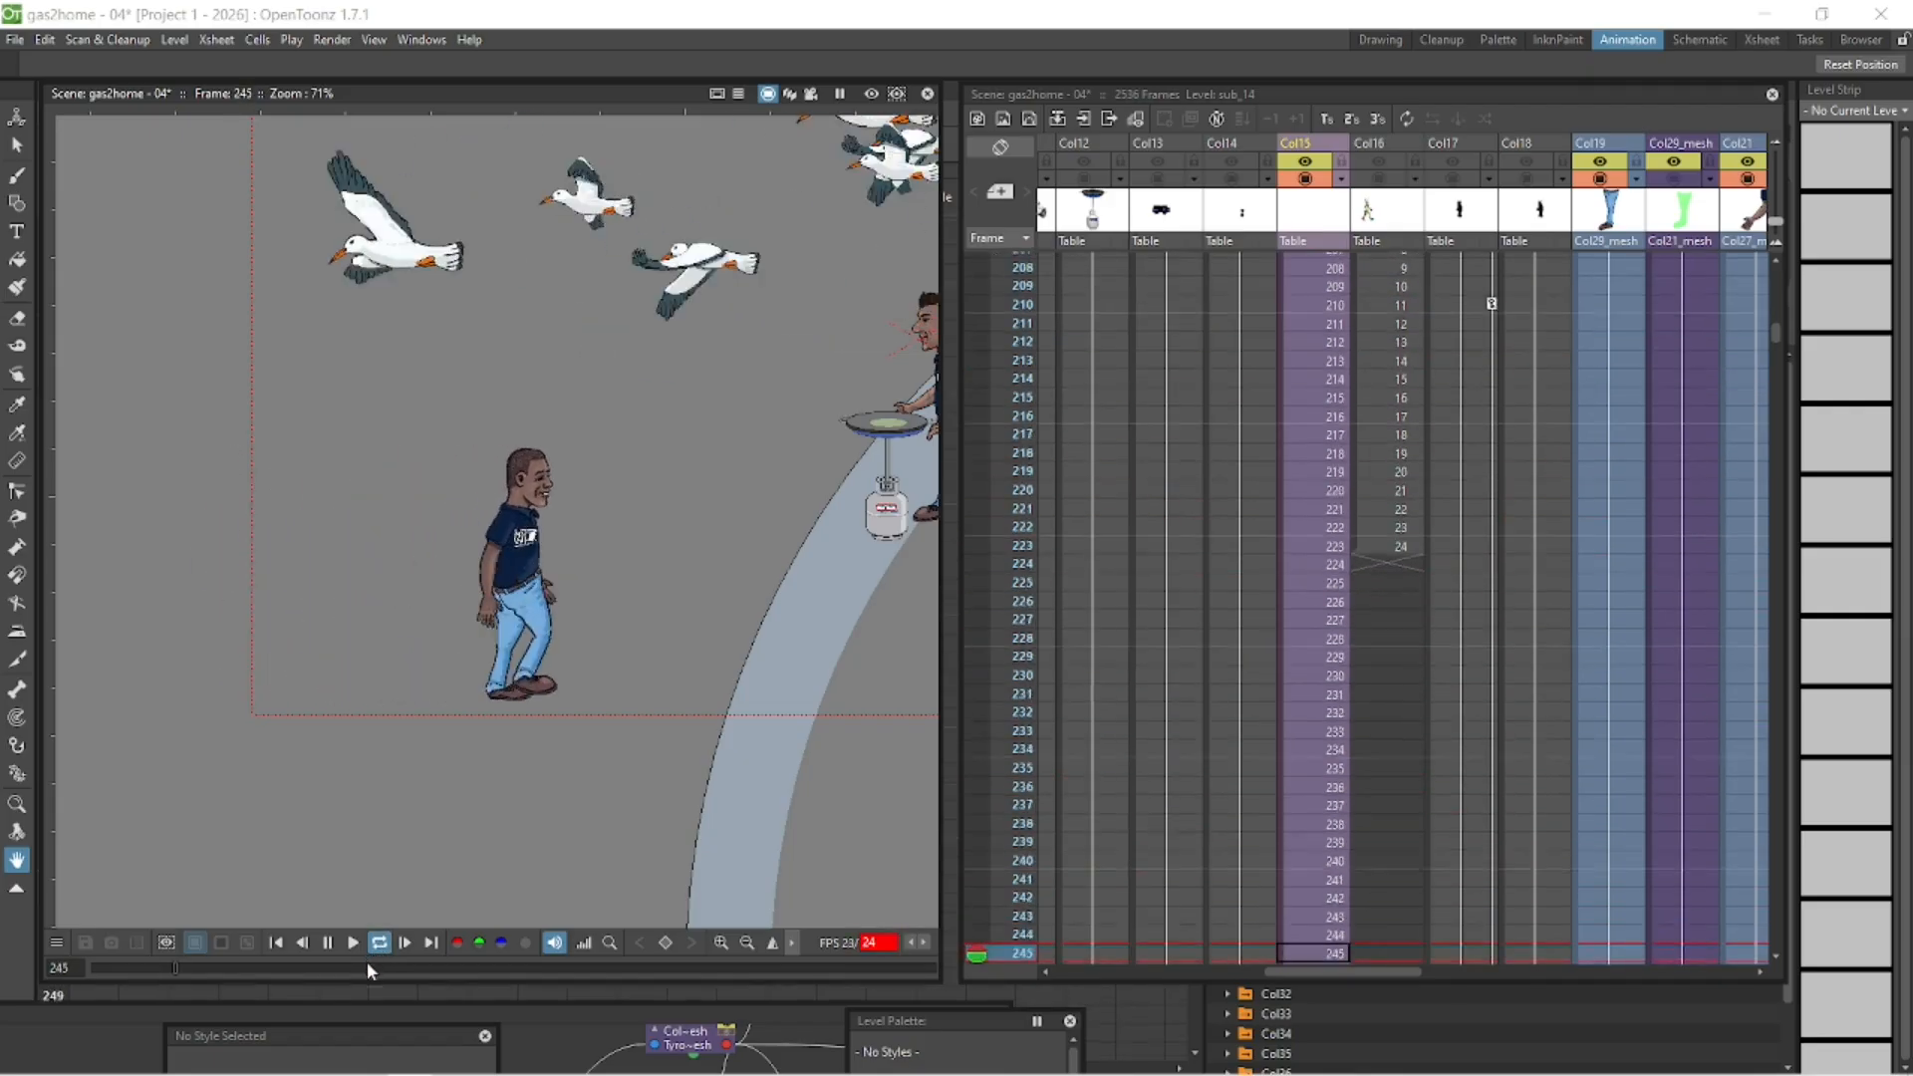
left_click(329, 943)
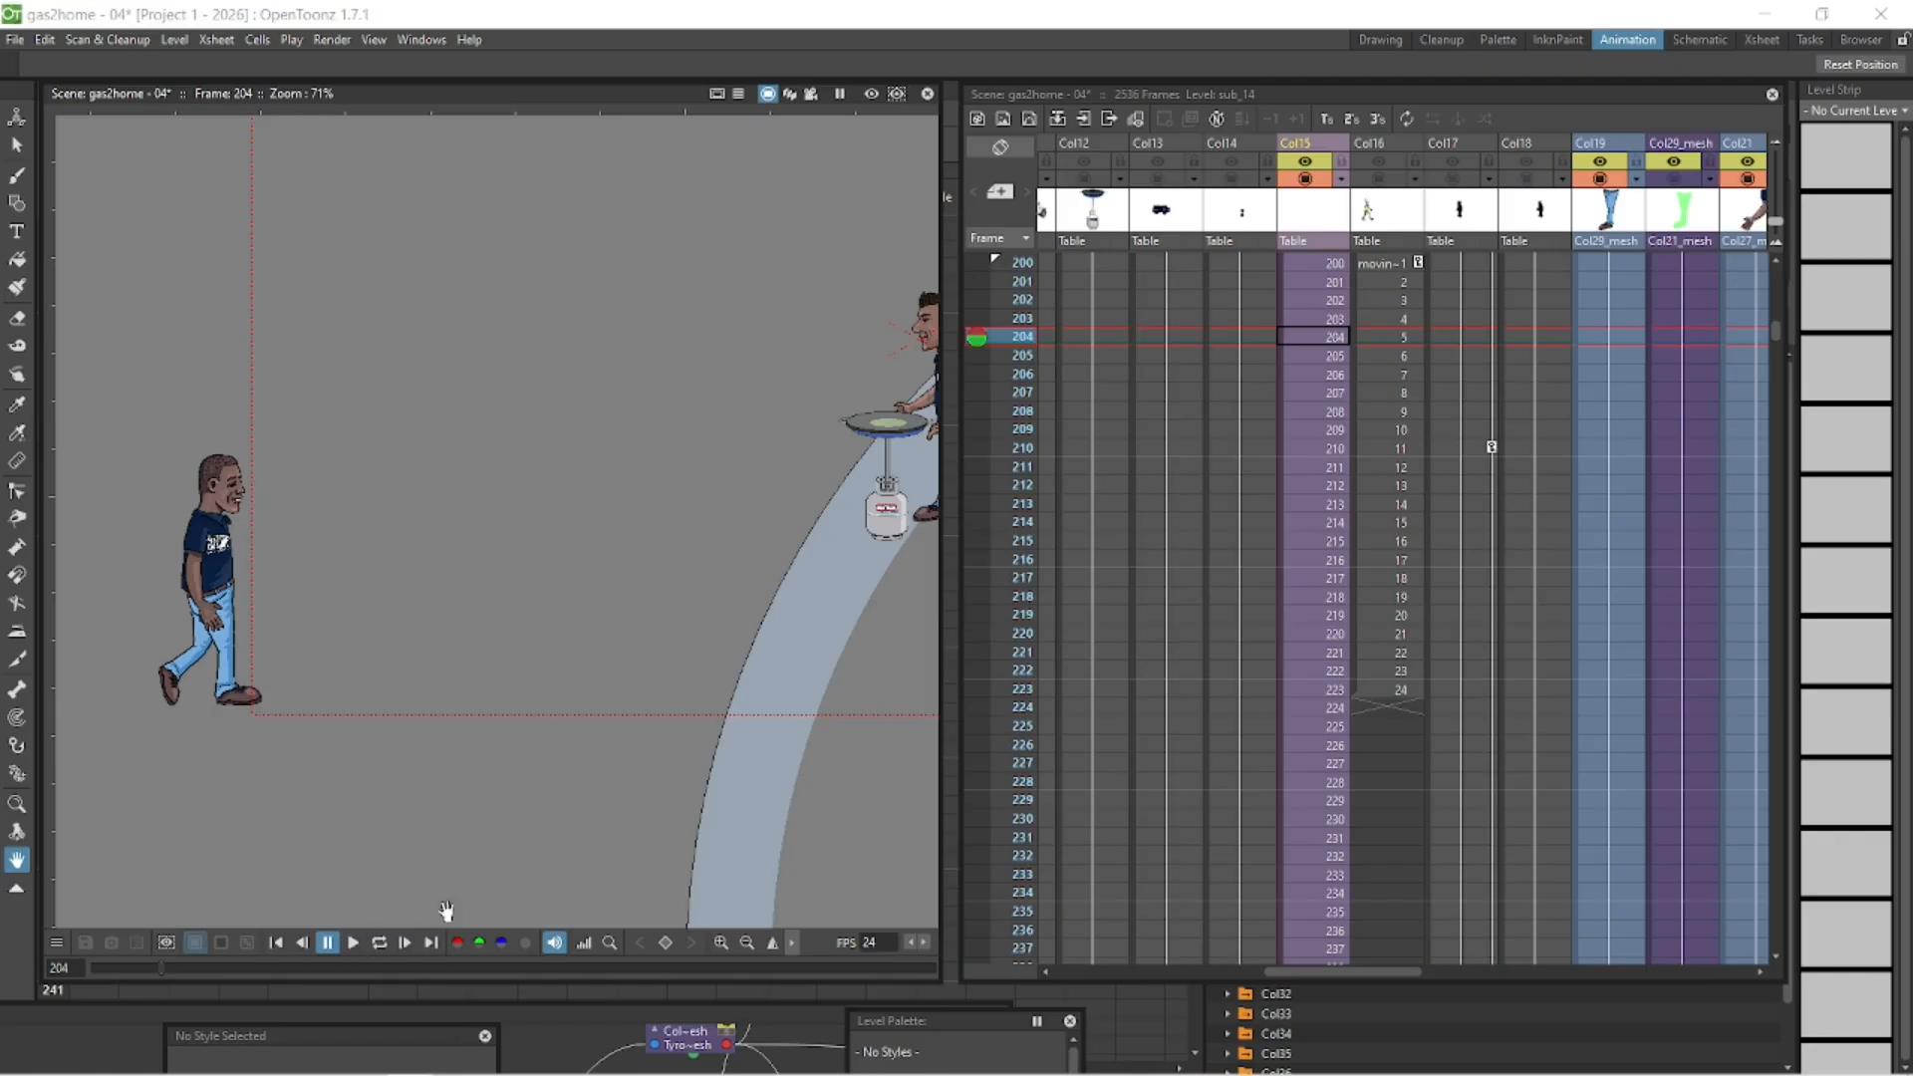
- Move the collapsed character at frame 200 back outside the camera frame, to about X -83 mm, Y 3 mm
scroll(581, 746, "down", 1)
left_click(277, 942)
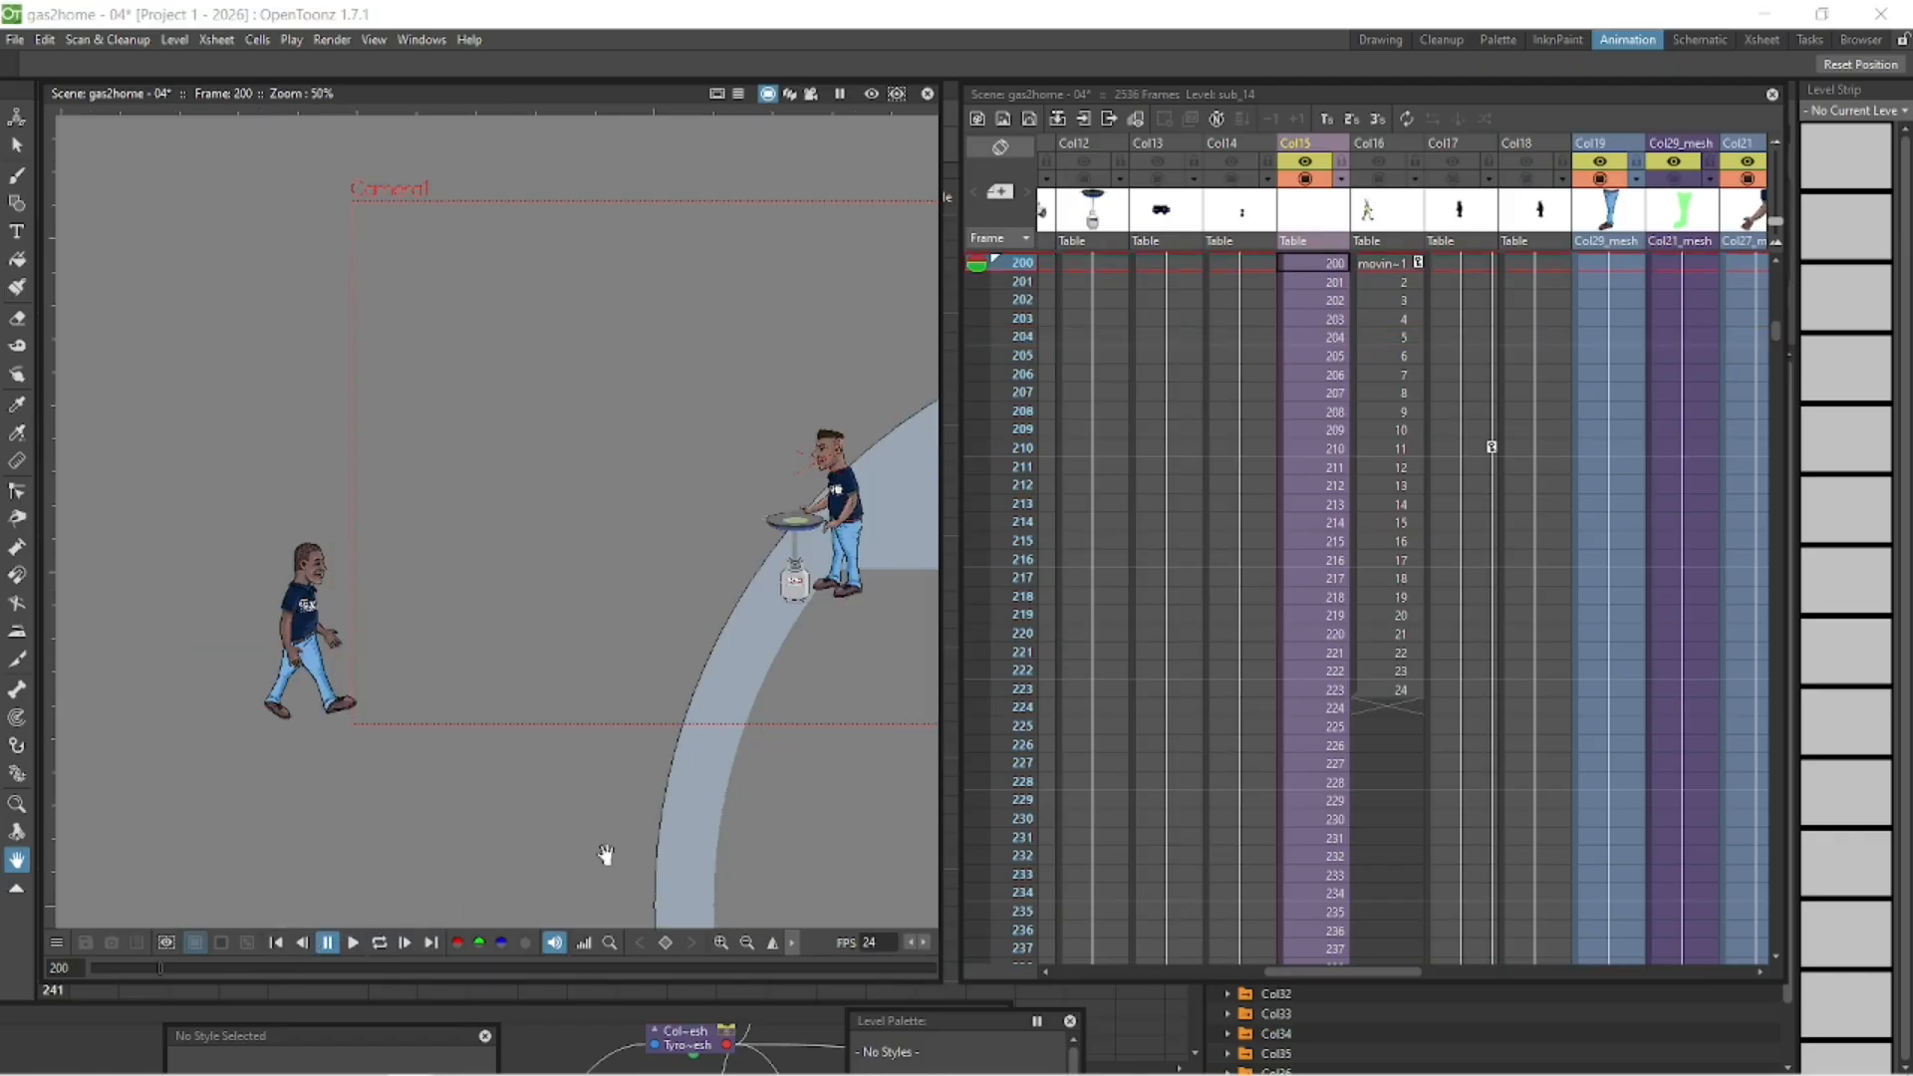
left_click(17, 117)
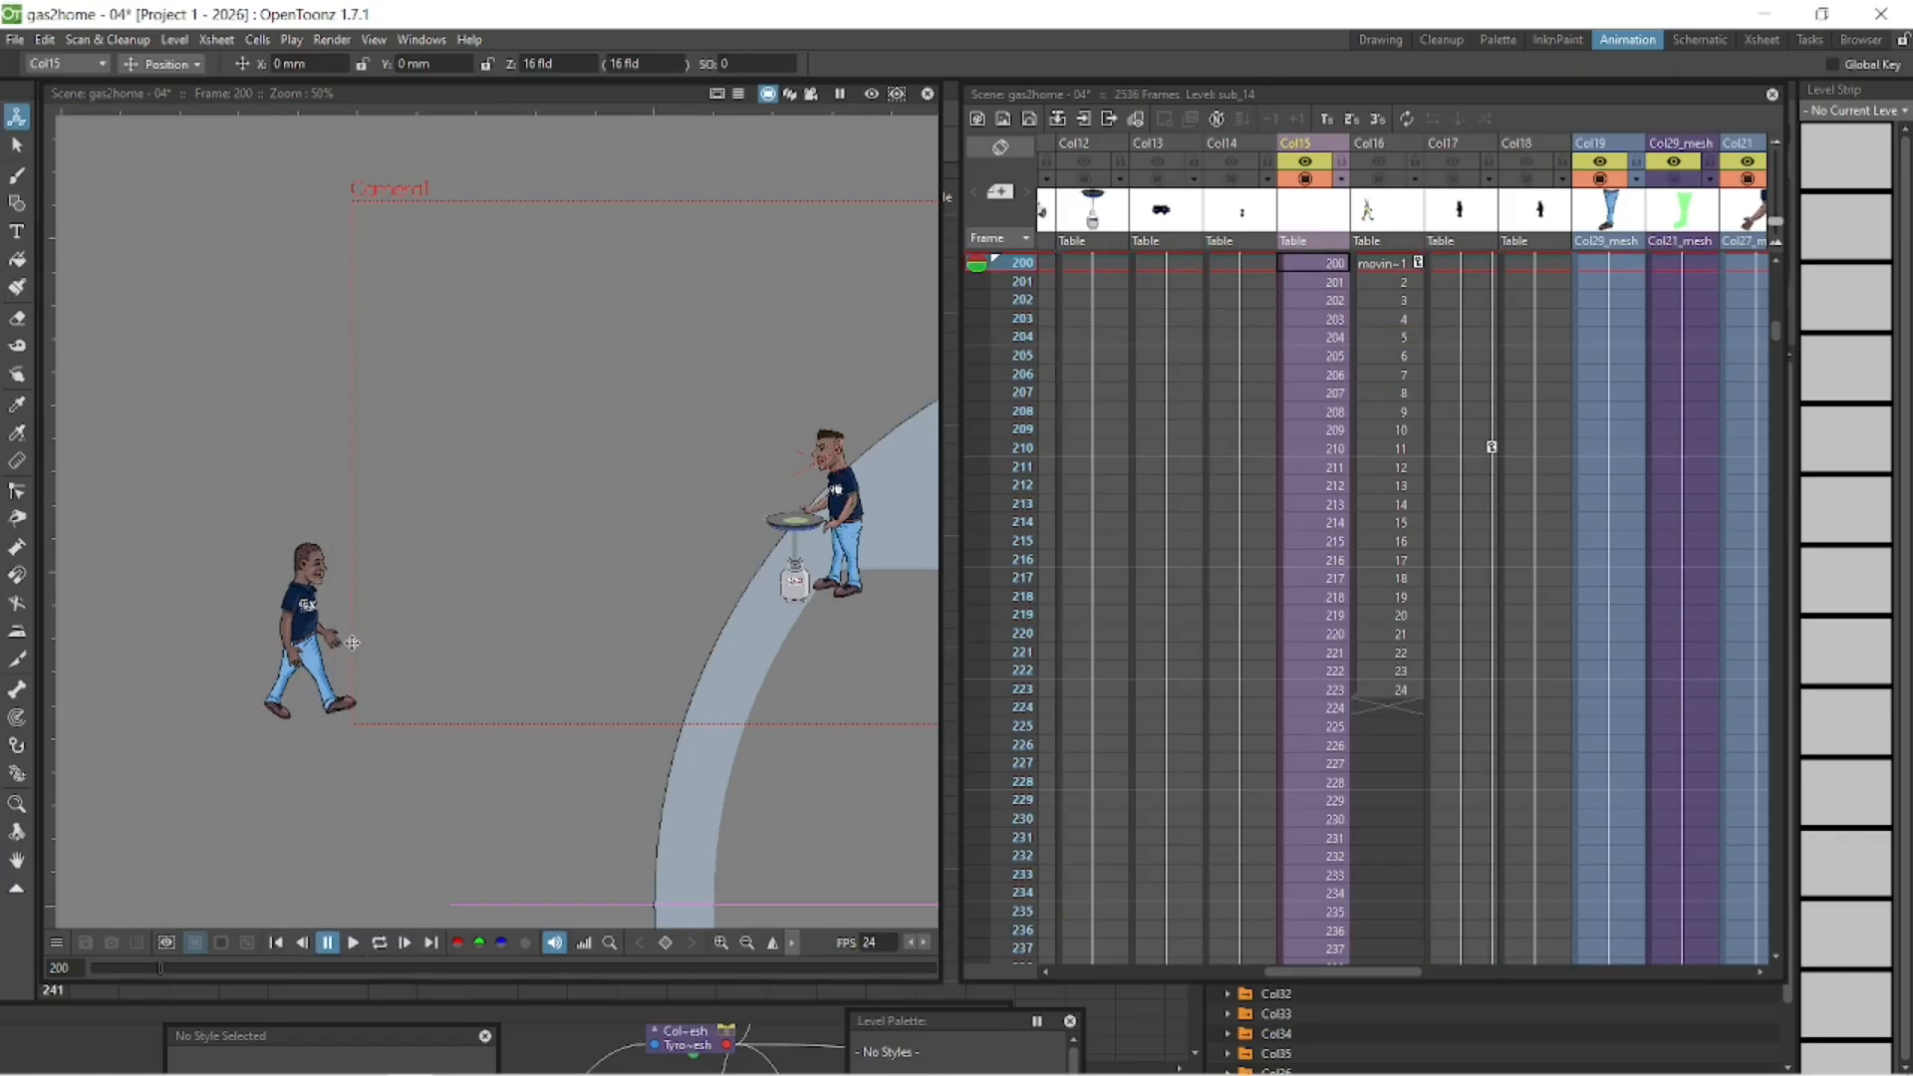
left_click_drag(341, 653, 154, 645)
- Play the walk from frame 200 to check the character's movement from its new starting position
left_click(378, 945)
left_click(353, 942)
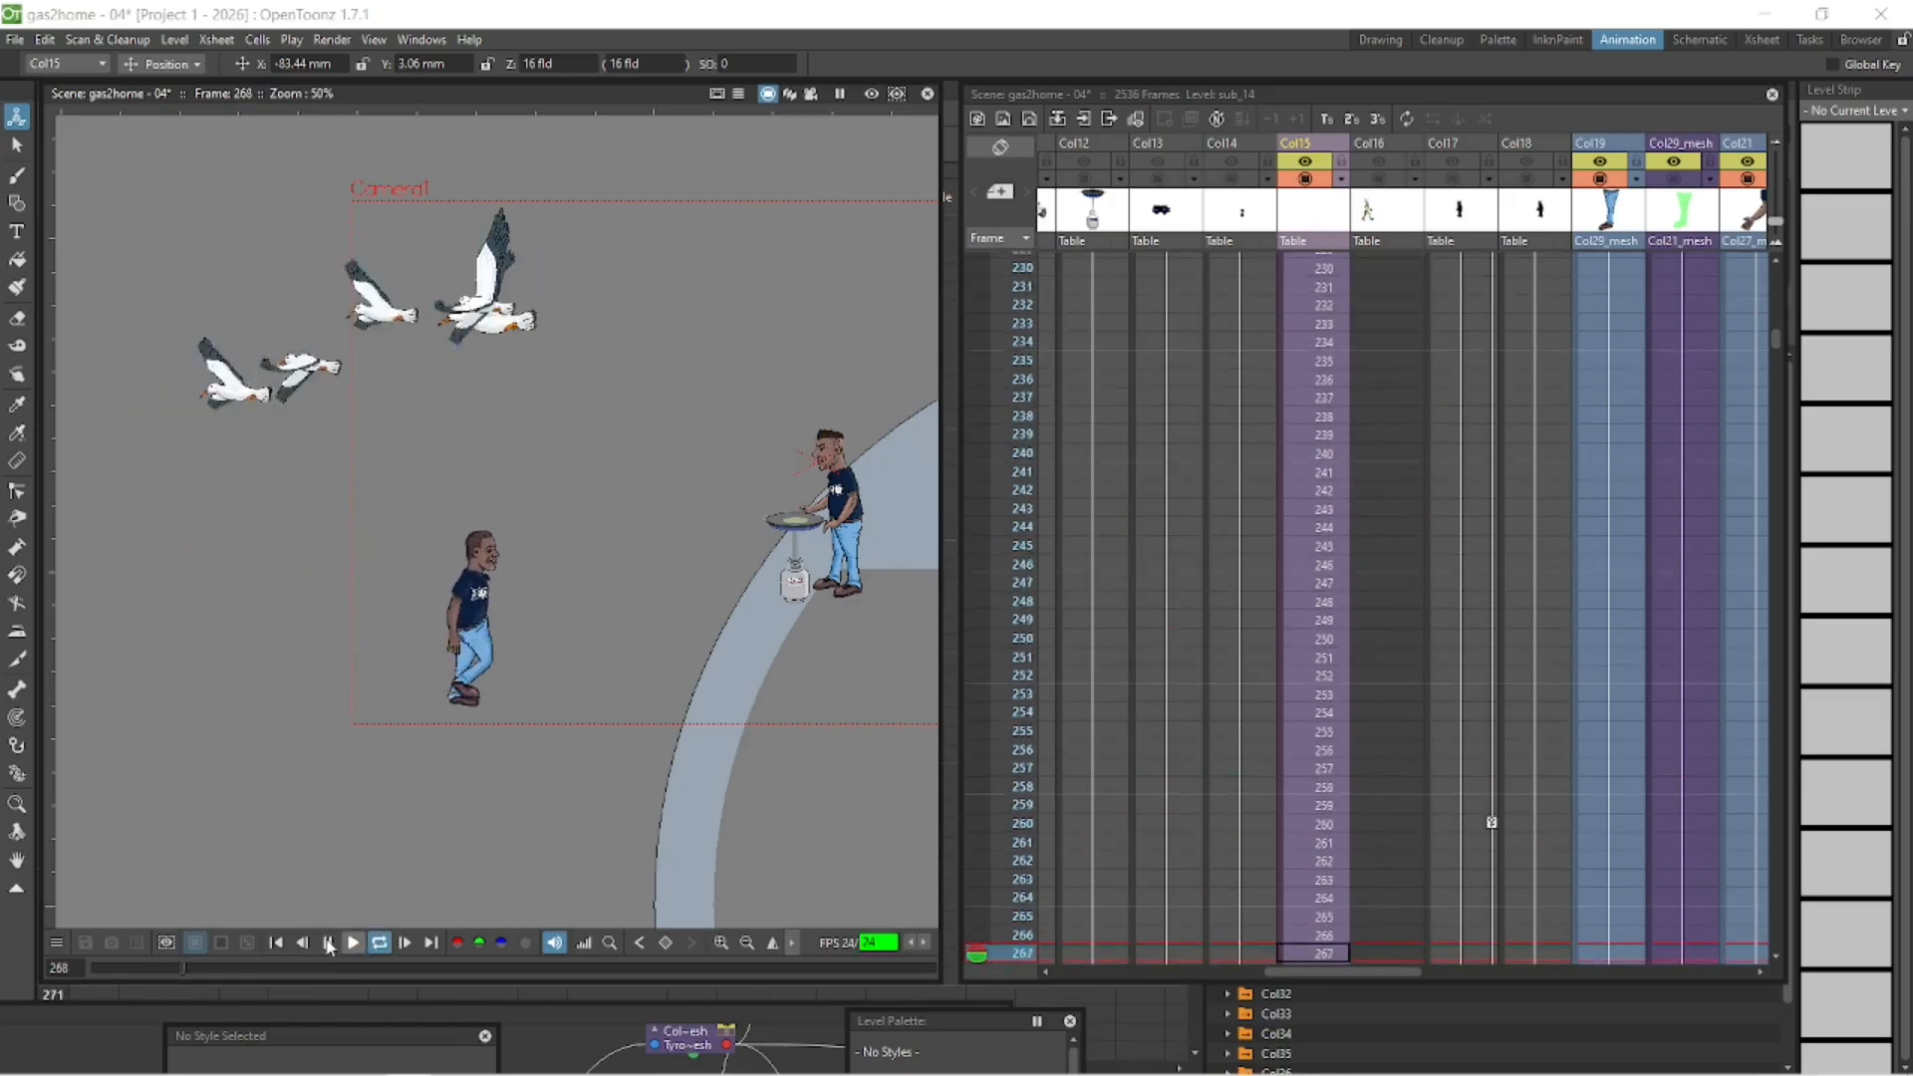
left_click(282, 943)
left_click(379, 943)
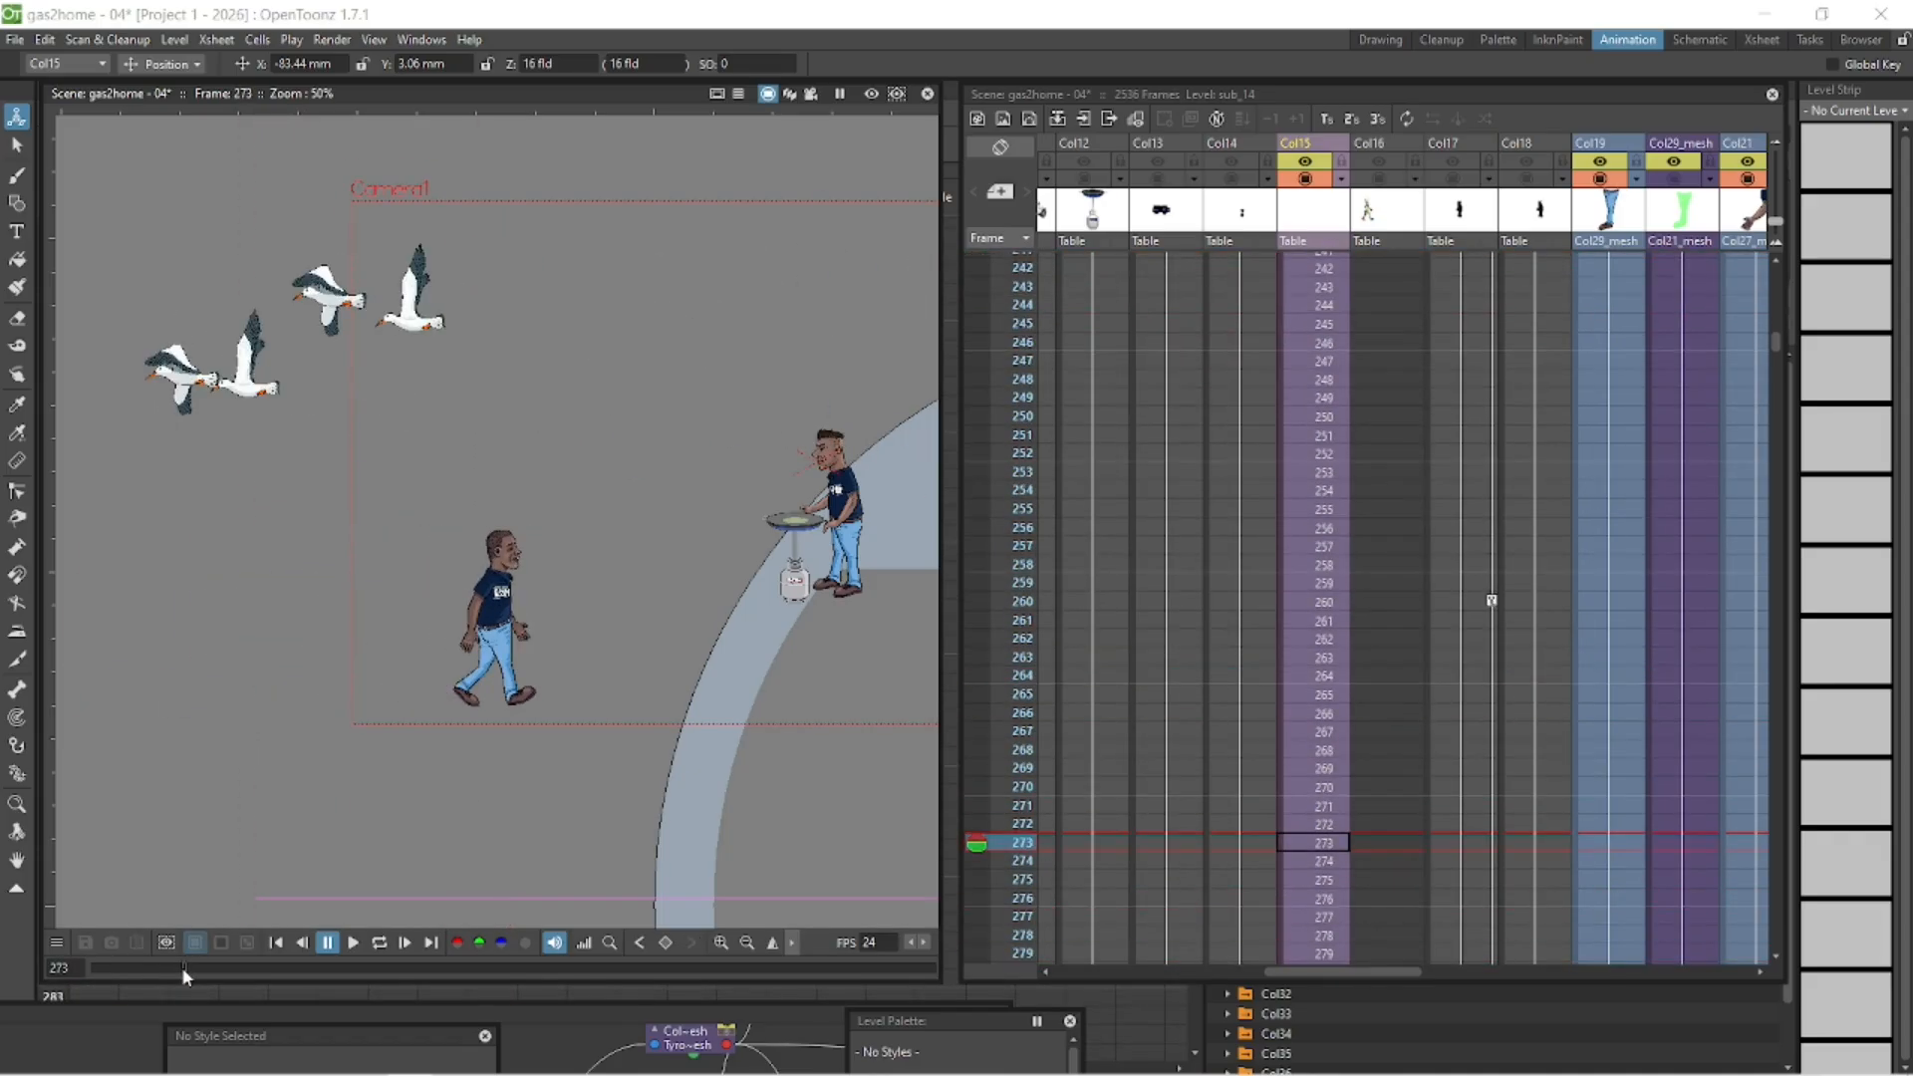
- Compare the character's poses around frames 270 to 273 in Col15 to find where the walk cycle should repeat
left_click(1305, 863)
left_click(1307, 844)
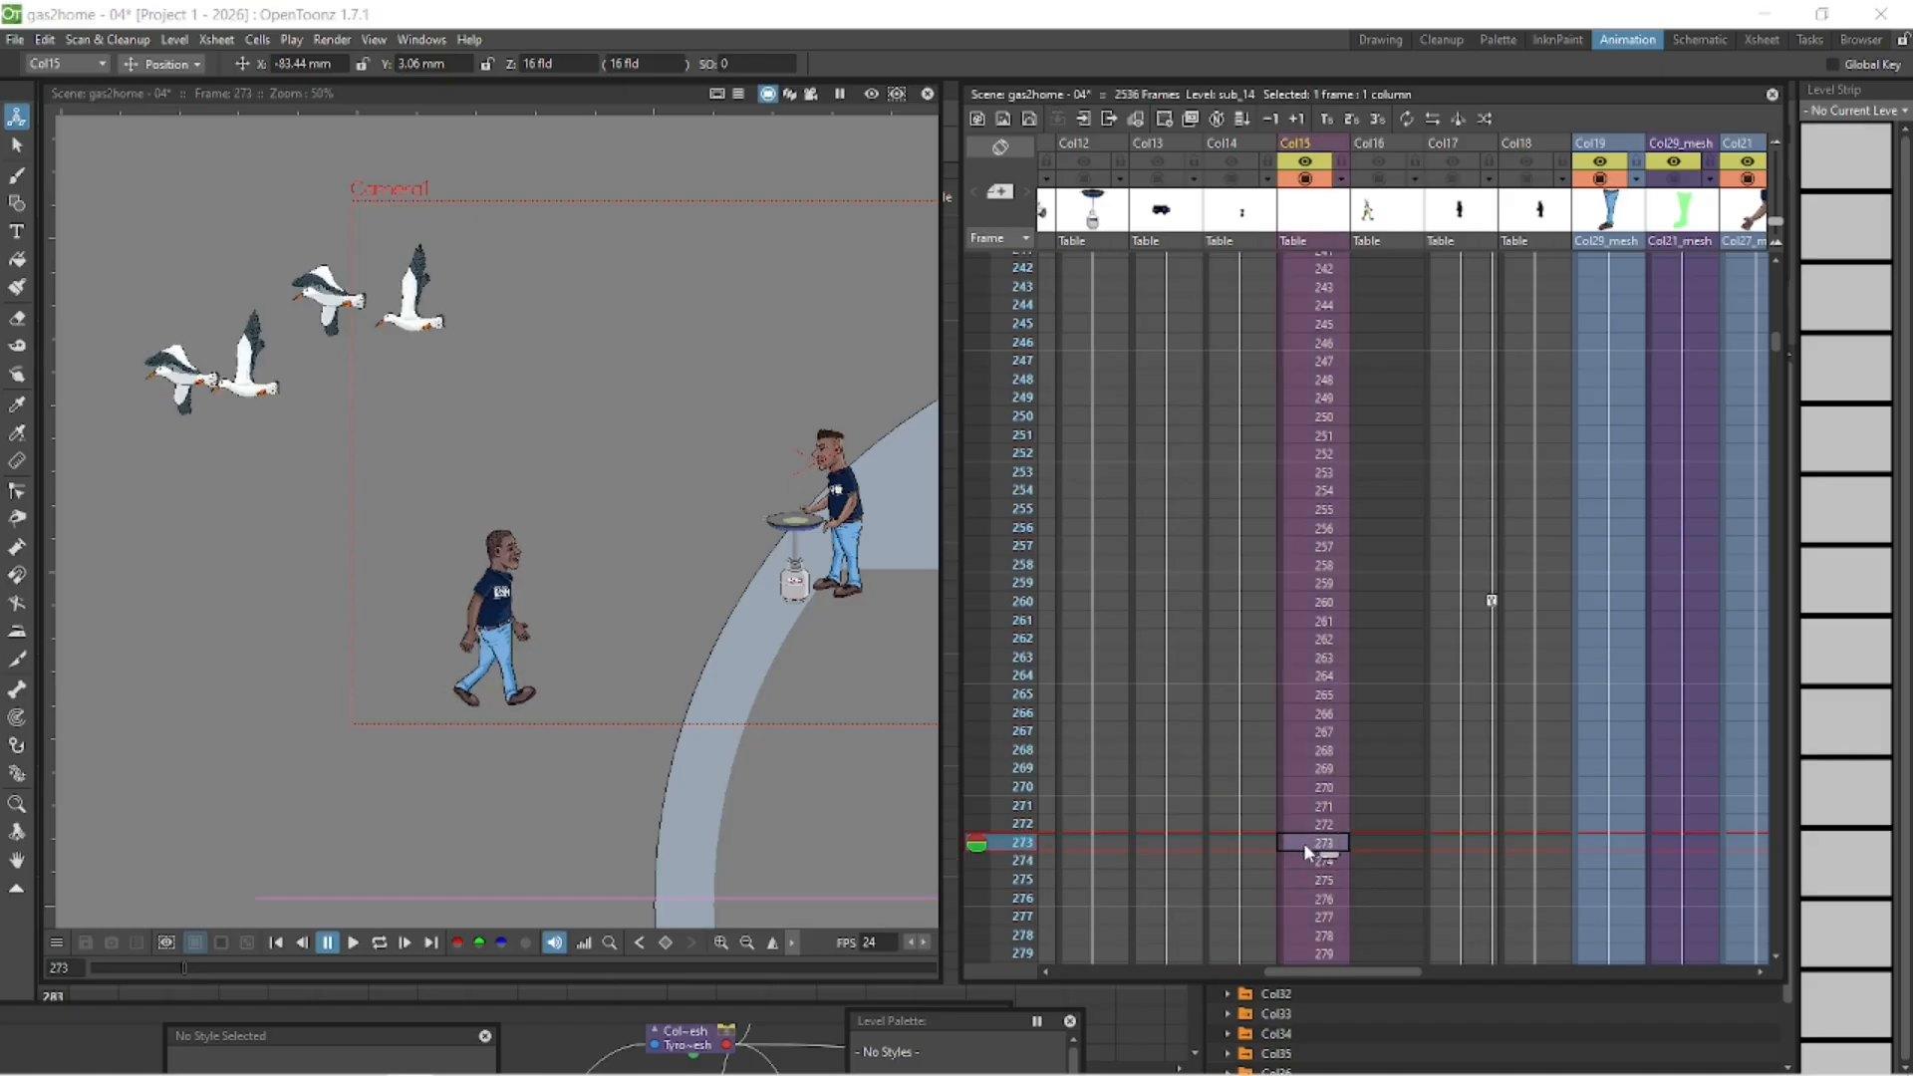
left_click(1317, 787)
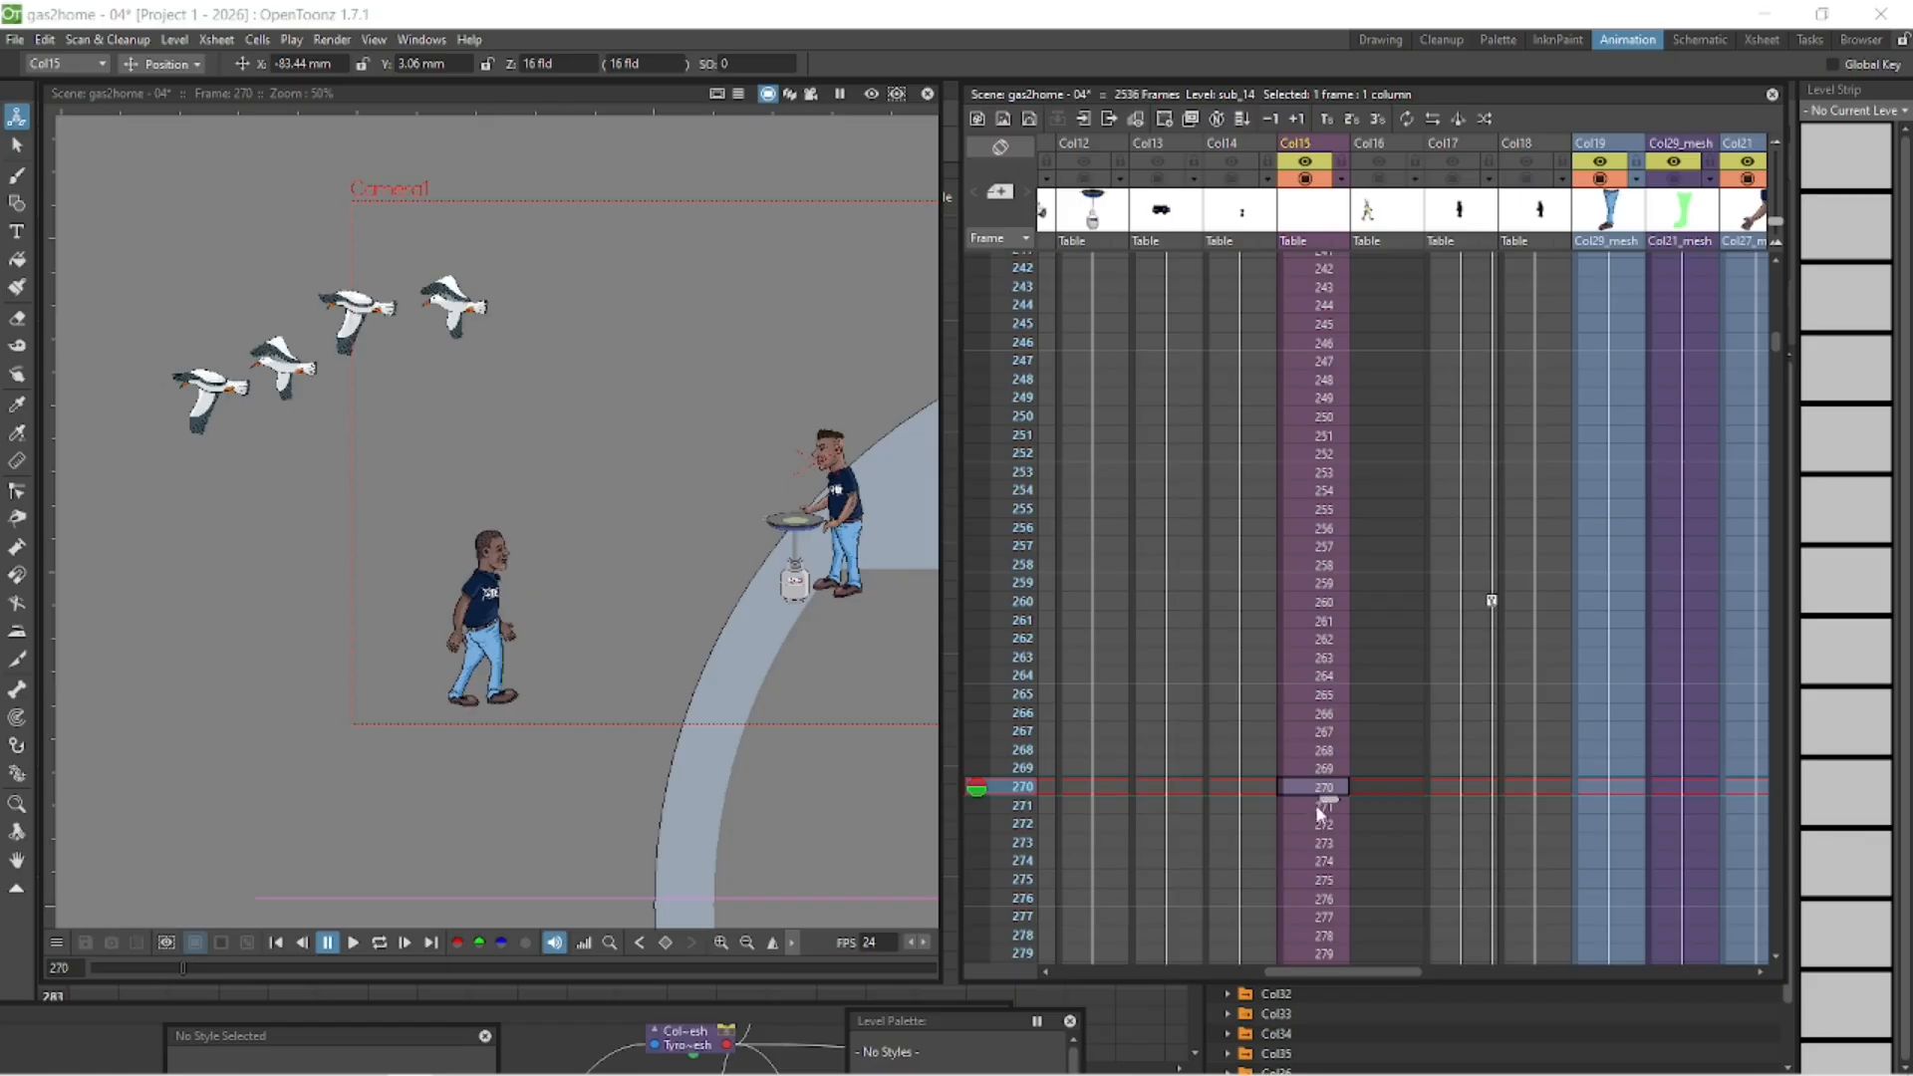
left_click(1317, 808)
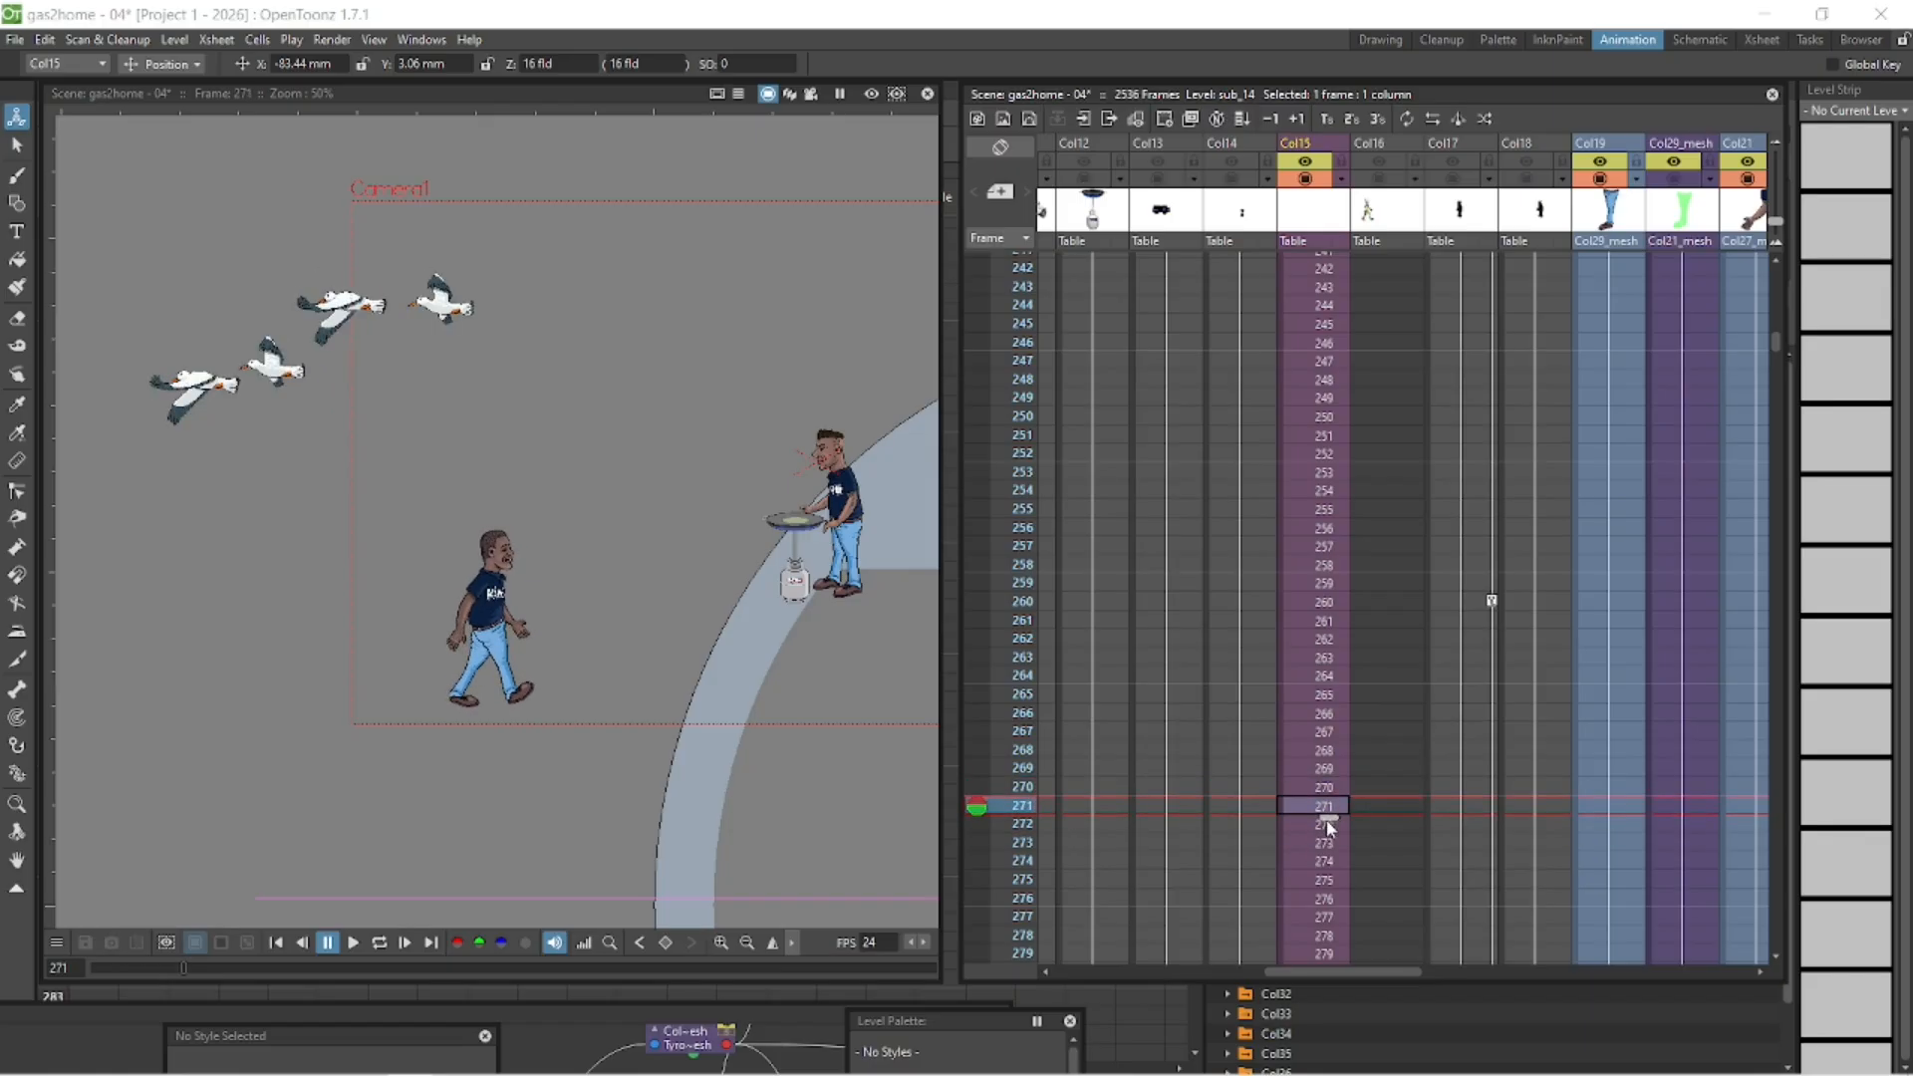
- Shift all Col15 cells from frame 272 onward down so that they start at frame 295
left_click(1305, 825)
mouse_move(1775, 343)
left_mouse_down()
mouse_move(1743, 471)
mouse_move(1776, 344)
left_mouse_up()
left_click(1320, 737, "shift")
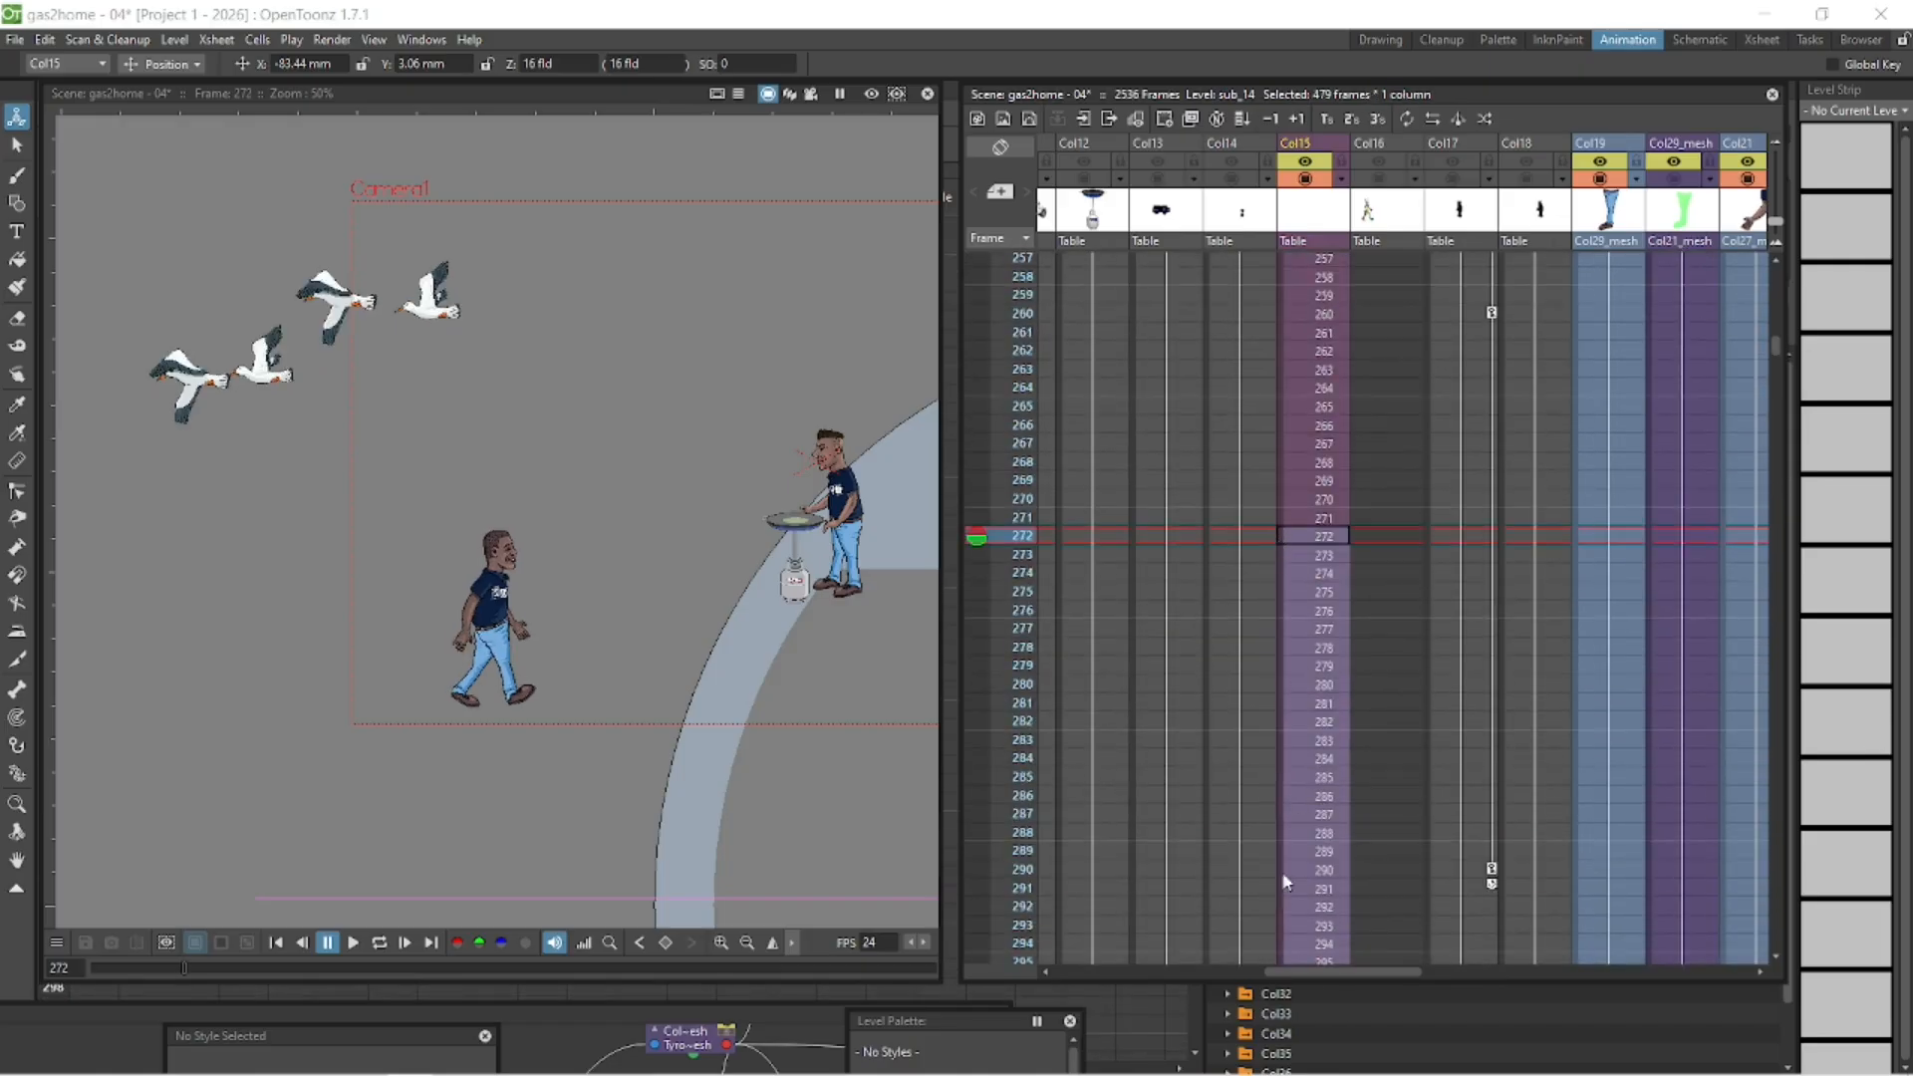
left_click_drag(1285, 880, 1281, 953)
- Copy the Col15 cells from frame 1 through frame 271 and paste them starting at frame 272
left_click(1330, 516)
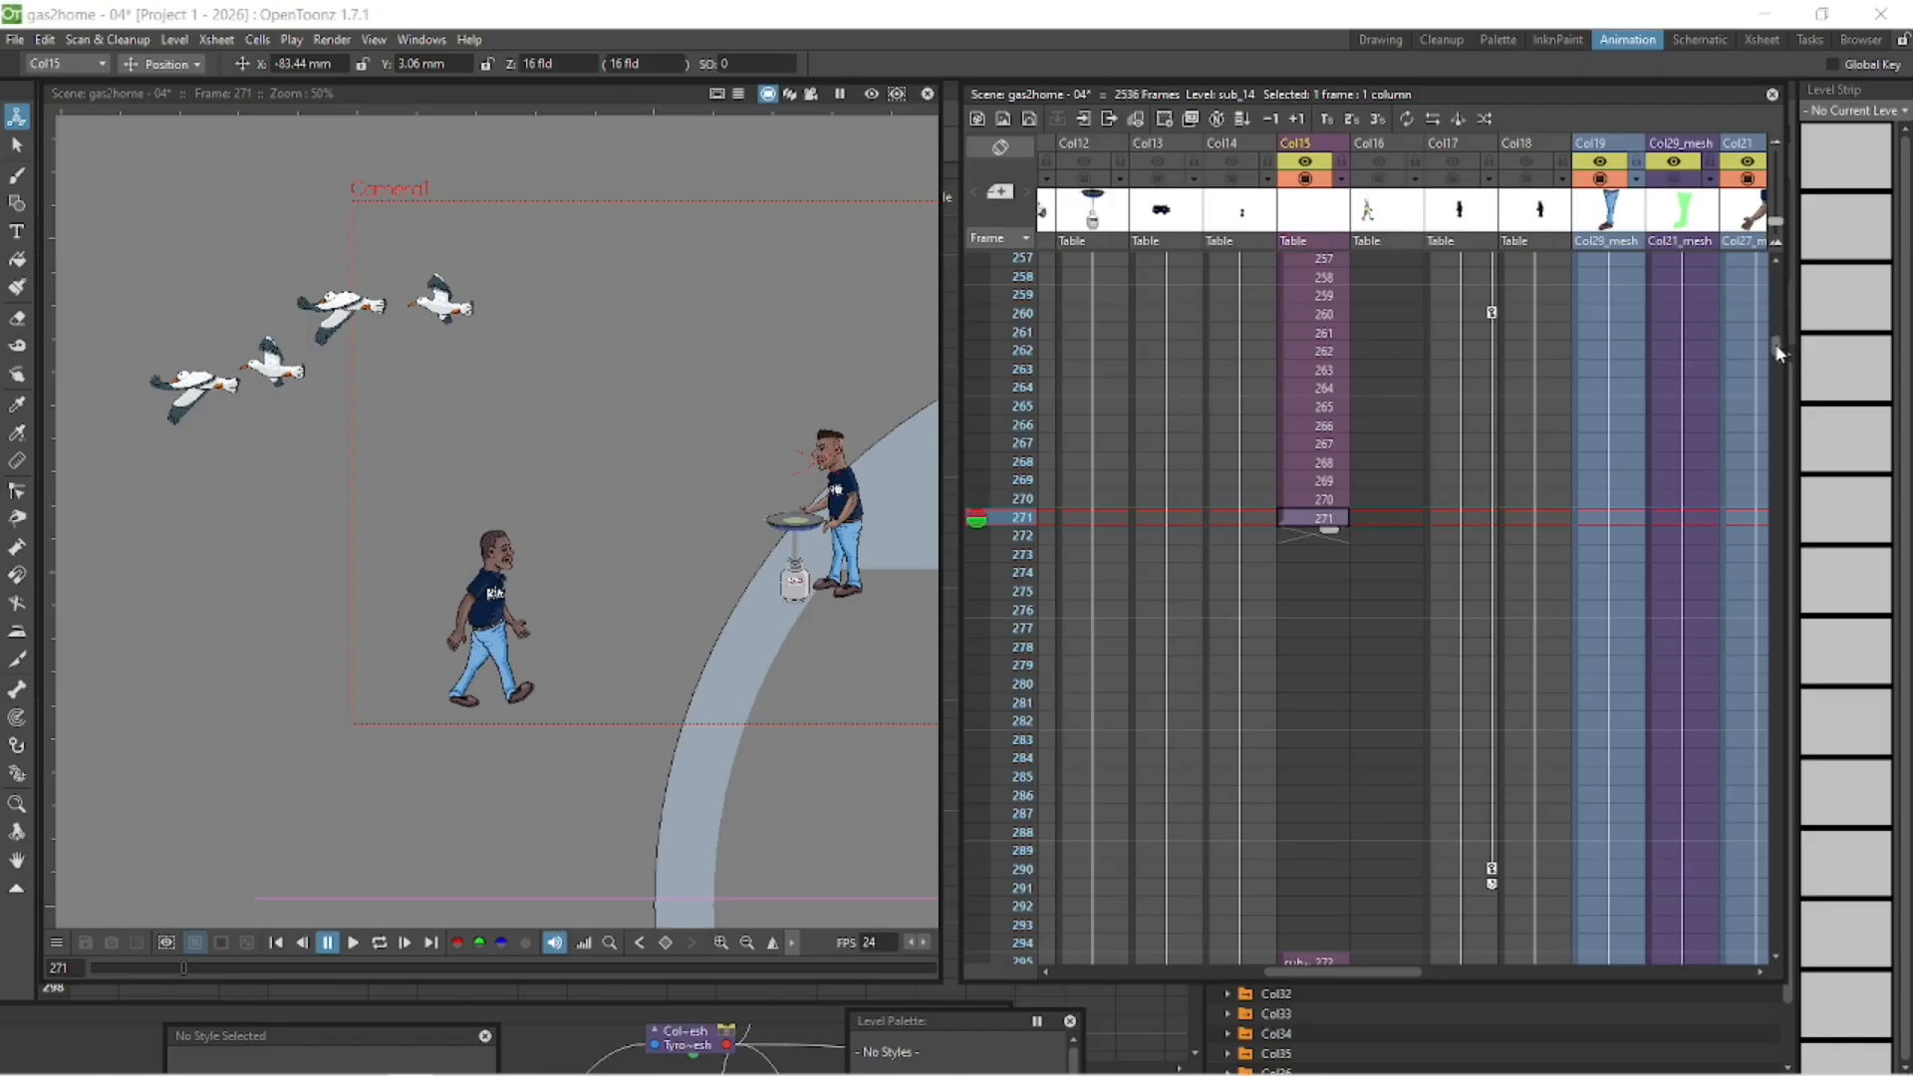
mouse_move(1776, 353)
left_mouse_down()
mouse_move(1786, 279)
mouse_move(1766, 355)
left_mouse_up()
left_click(1311, 269, "shift")
left_click(1303, 465)
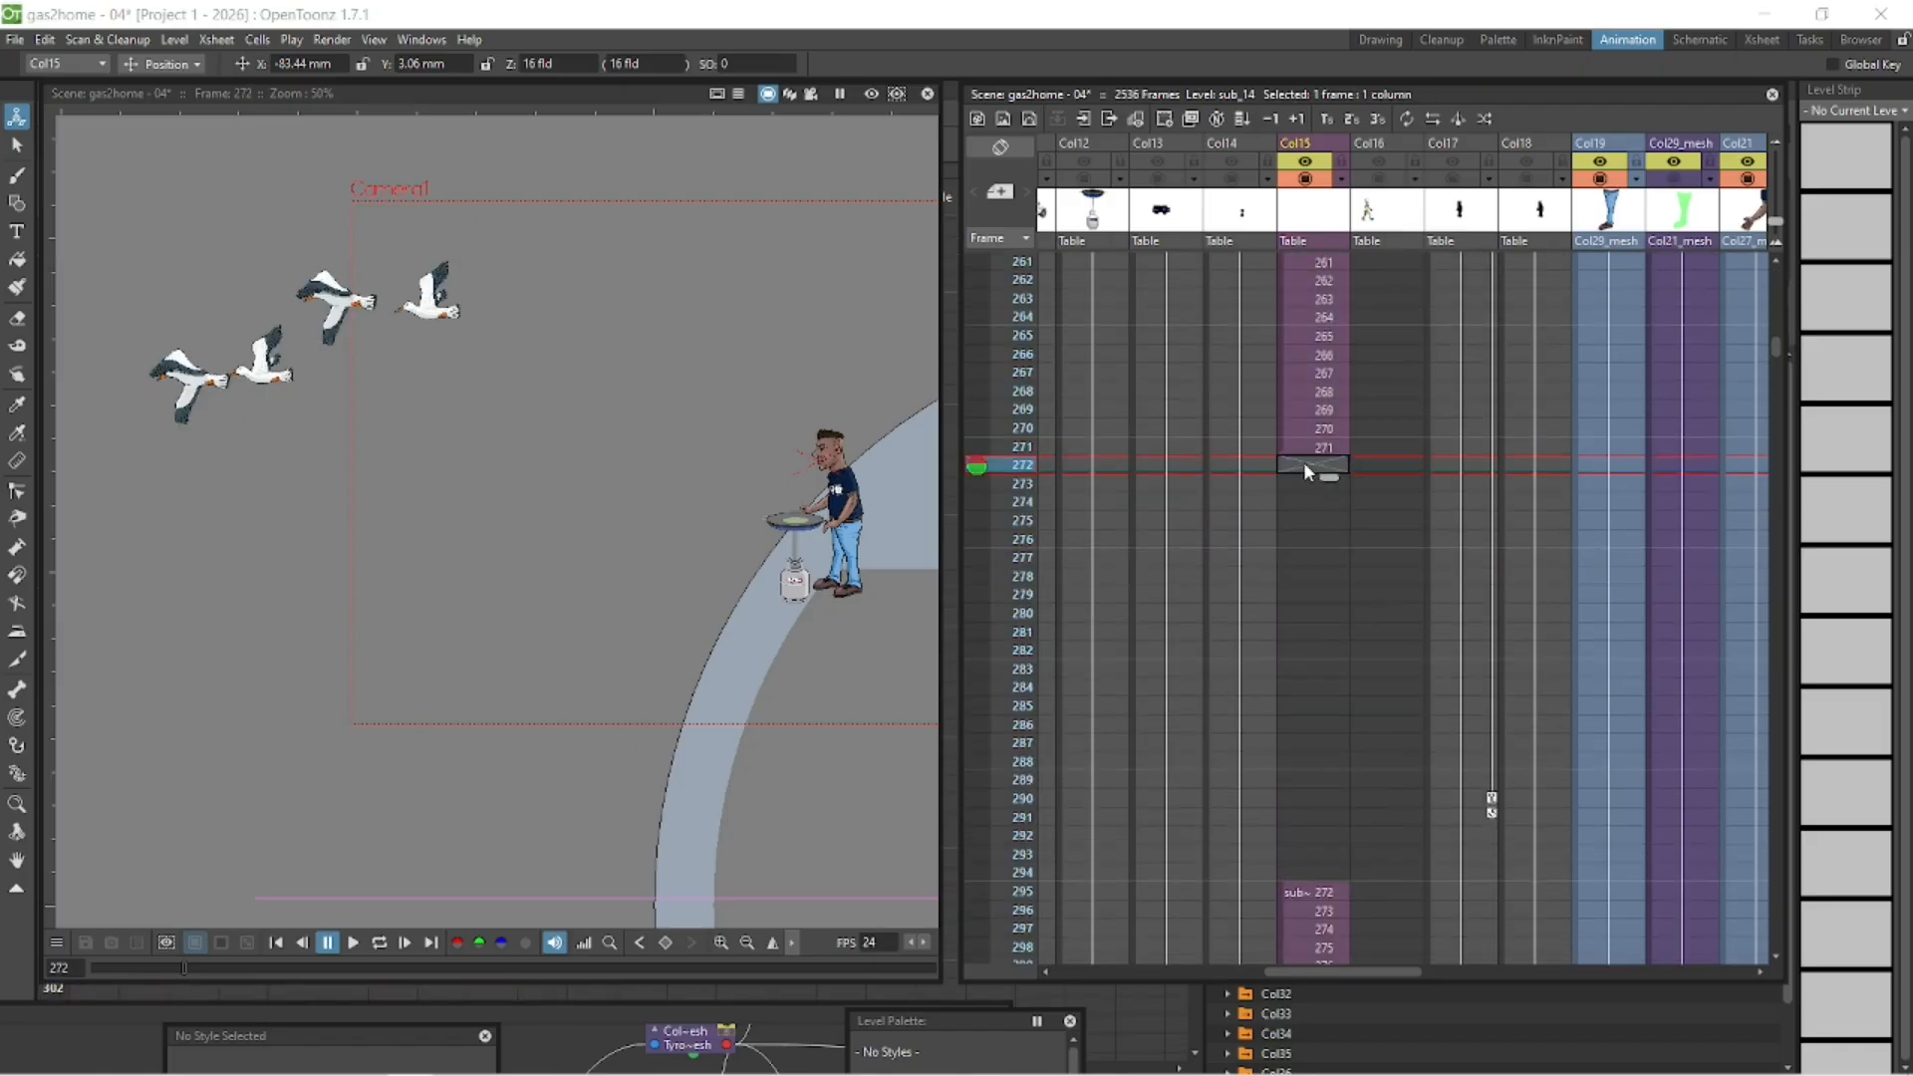
key("ctrl+v")
left_click_drag(1771, 343, 1761, 415)
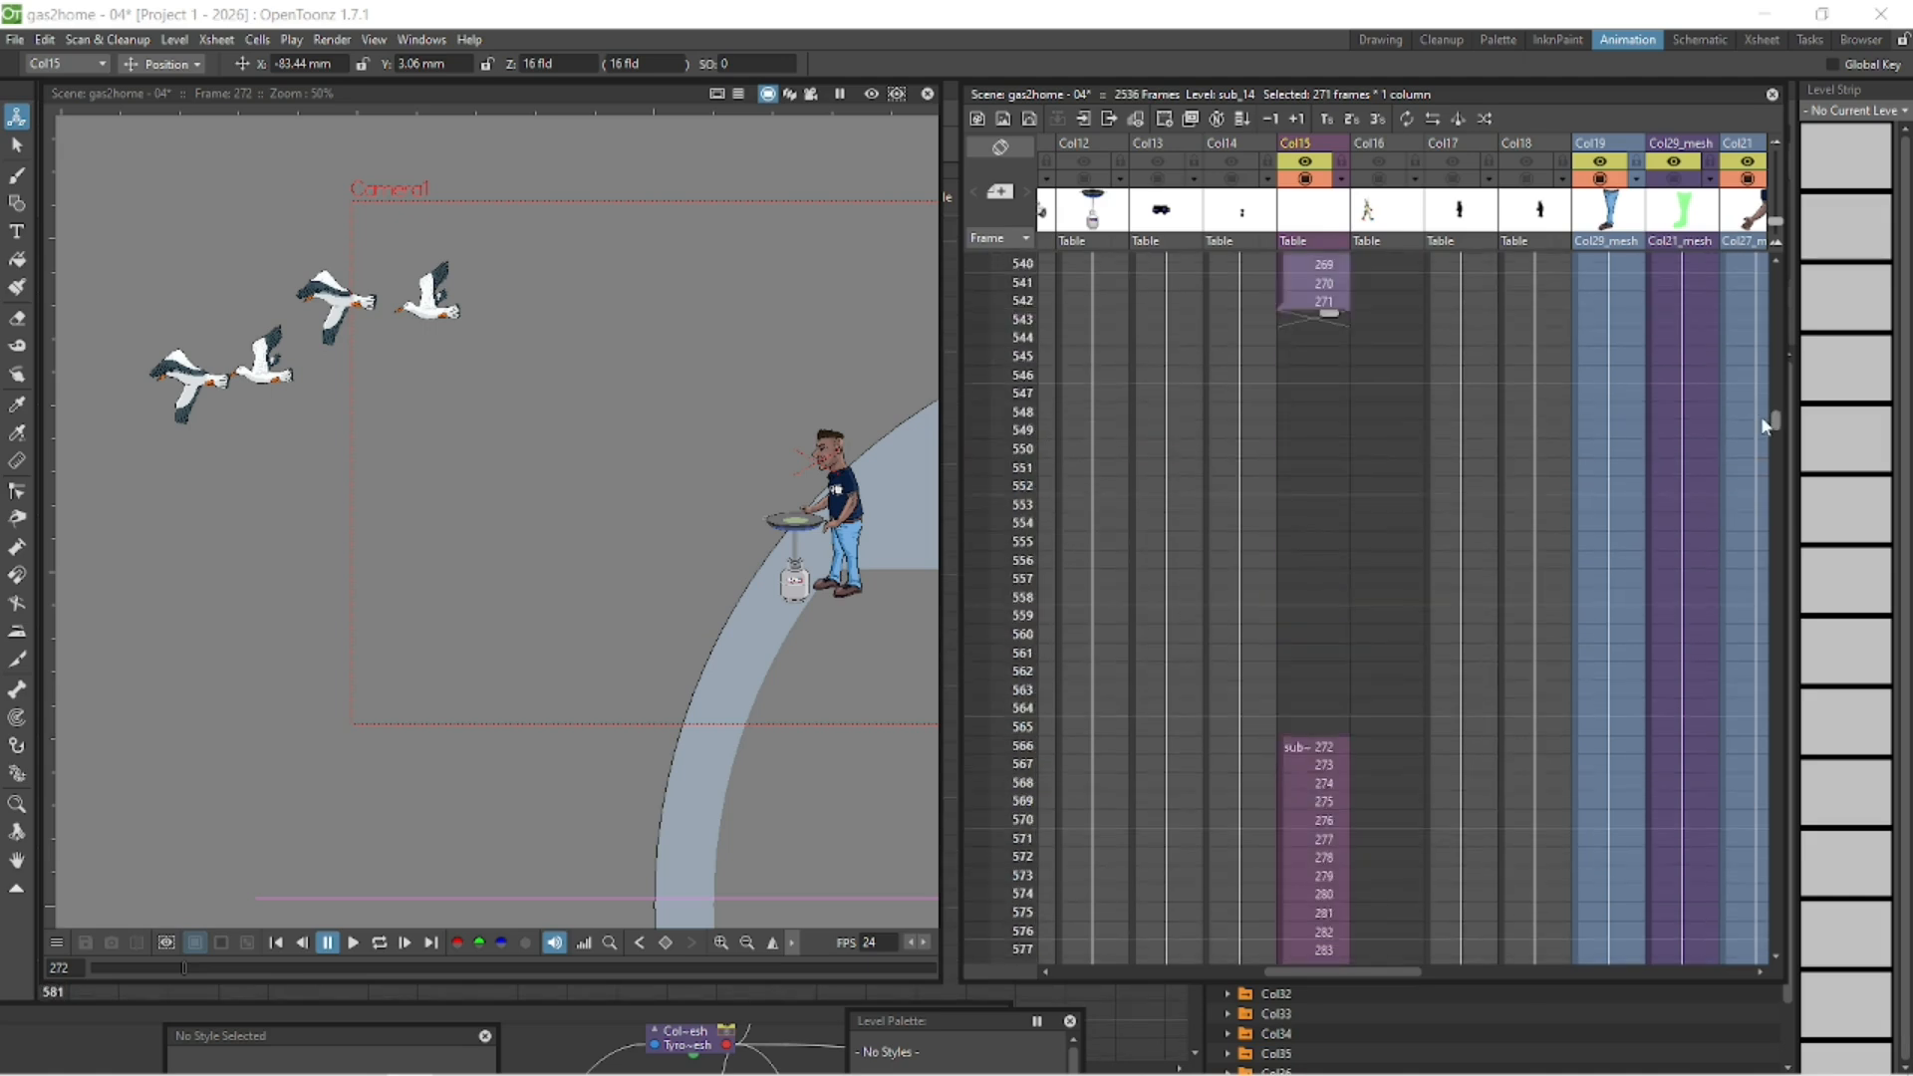
- Move the Col15 cells starting with drawing 272 up to frame 543 and replay the walk from frame 200
left_click_drag(1284, 767, 1301, 323)
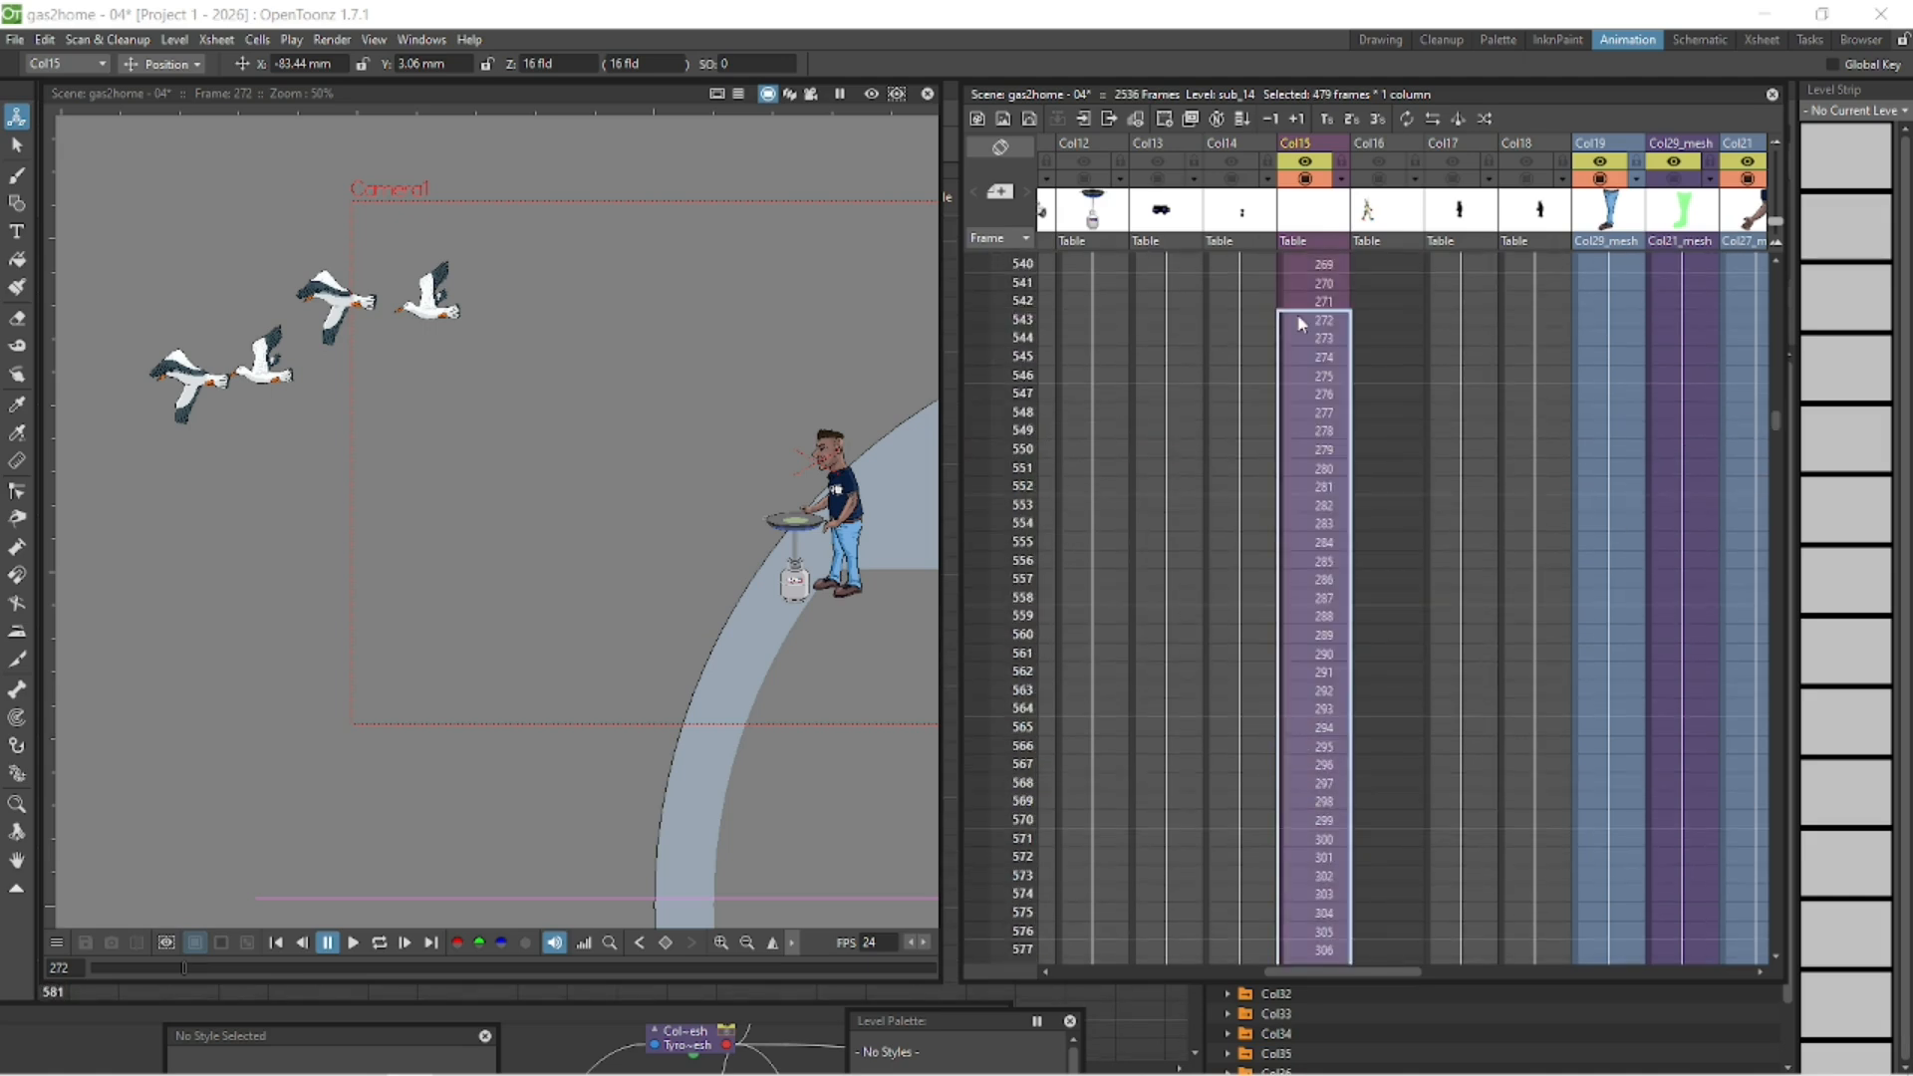
left_click(274, 943)
left_click(381, 945)
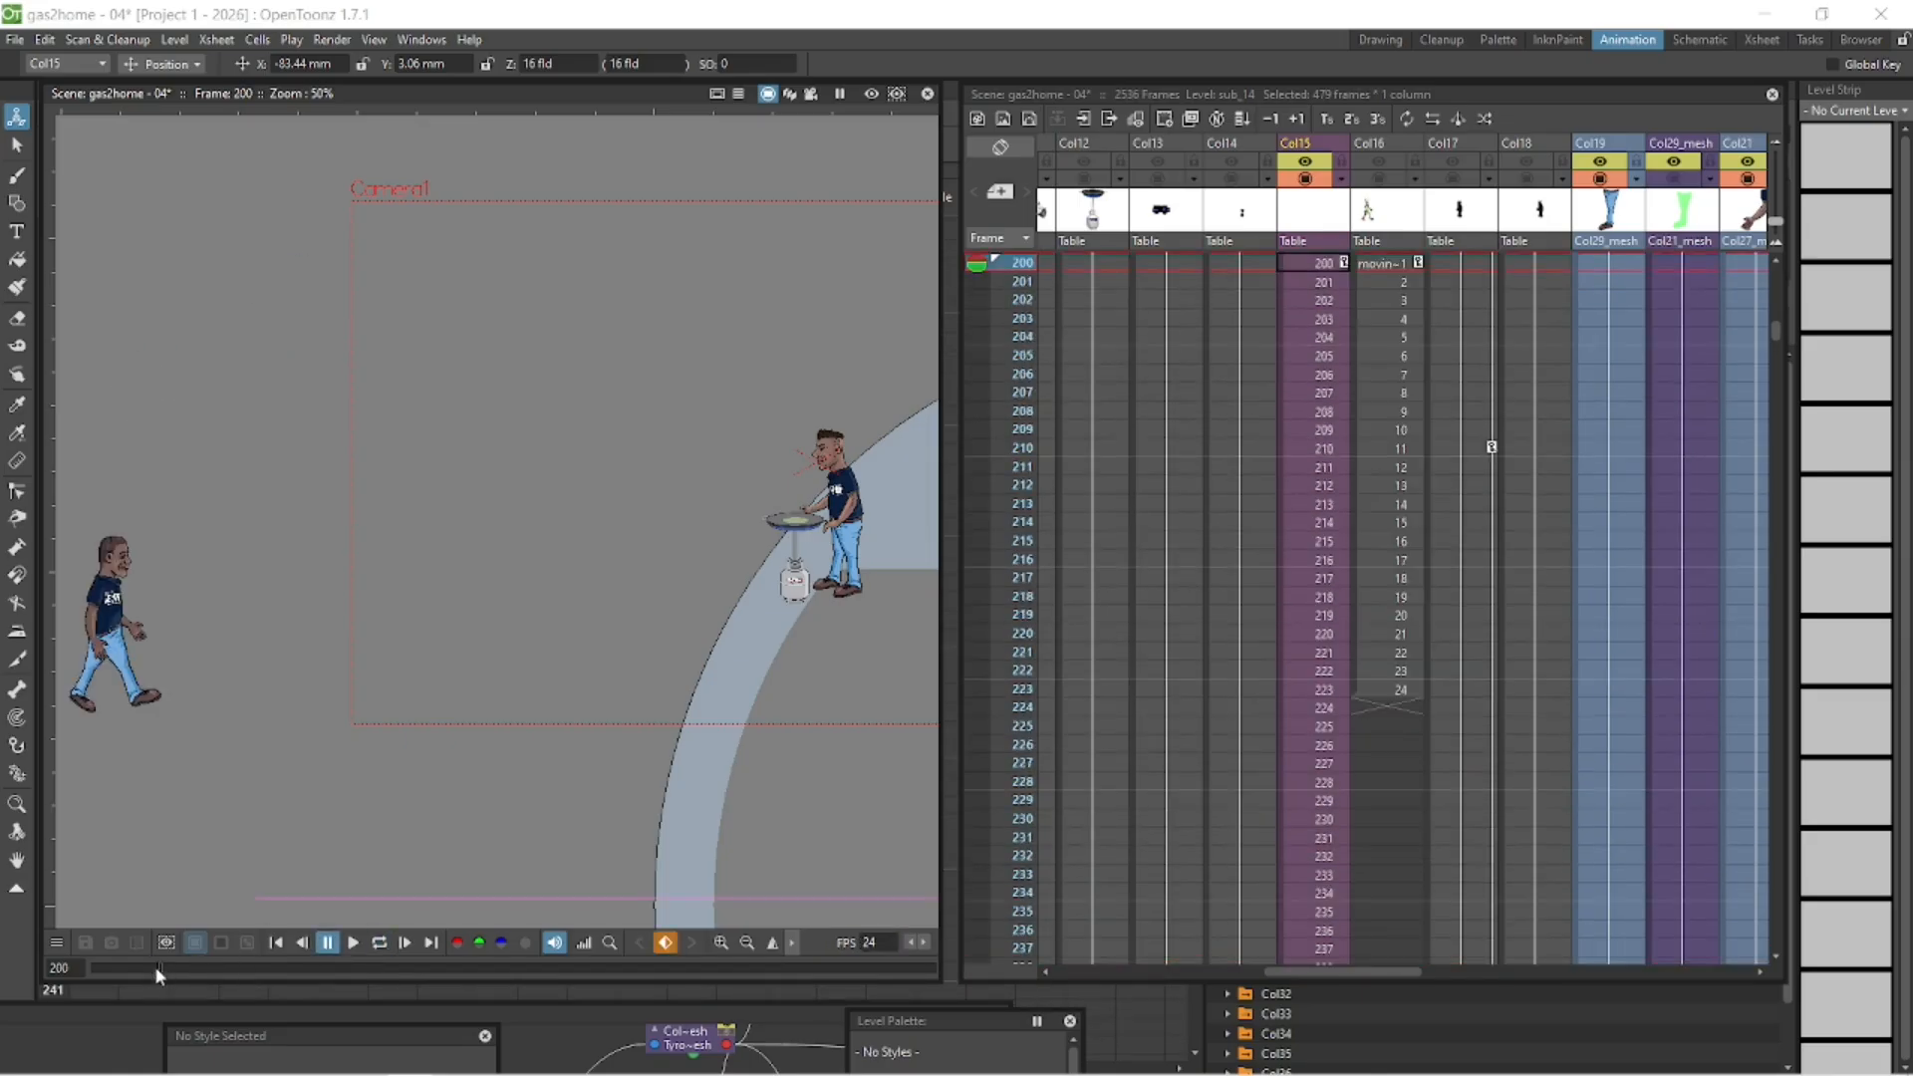
- Reposition the Col15 character at frame 272 so that it lines up with the onion-skinned pose of frame 271
mouse_move(155, 968)
left_mouse_down()
mouse_move(94, 962)
mouse_move(189, 971)
mouse_move(176, 986)
left_mouse_up()
left_click(1322, 671)
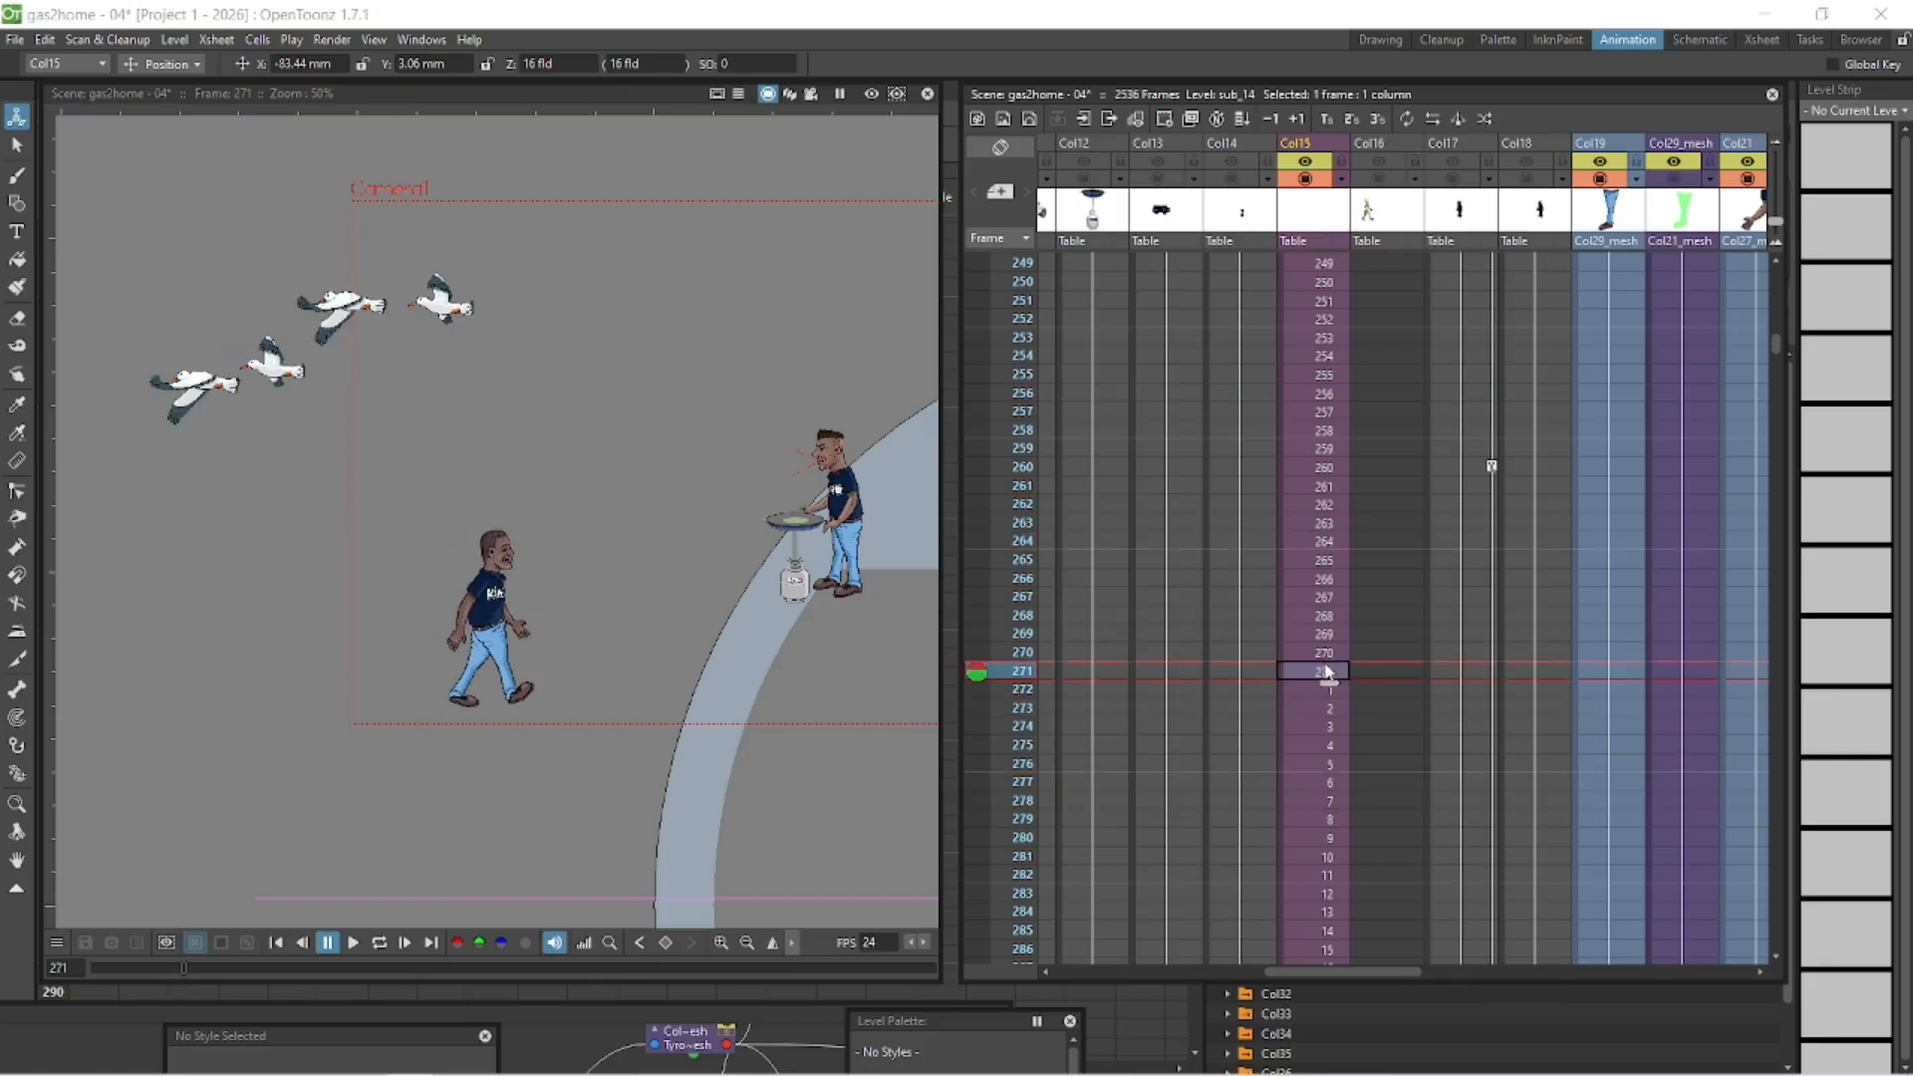
left_click(1316, 691)
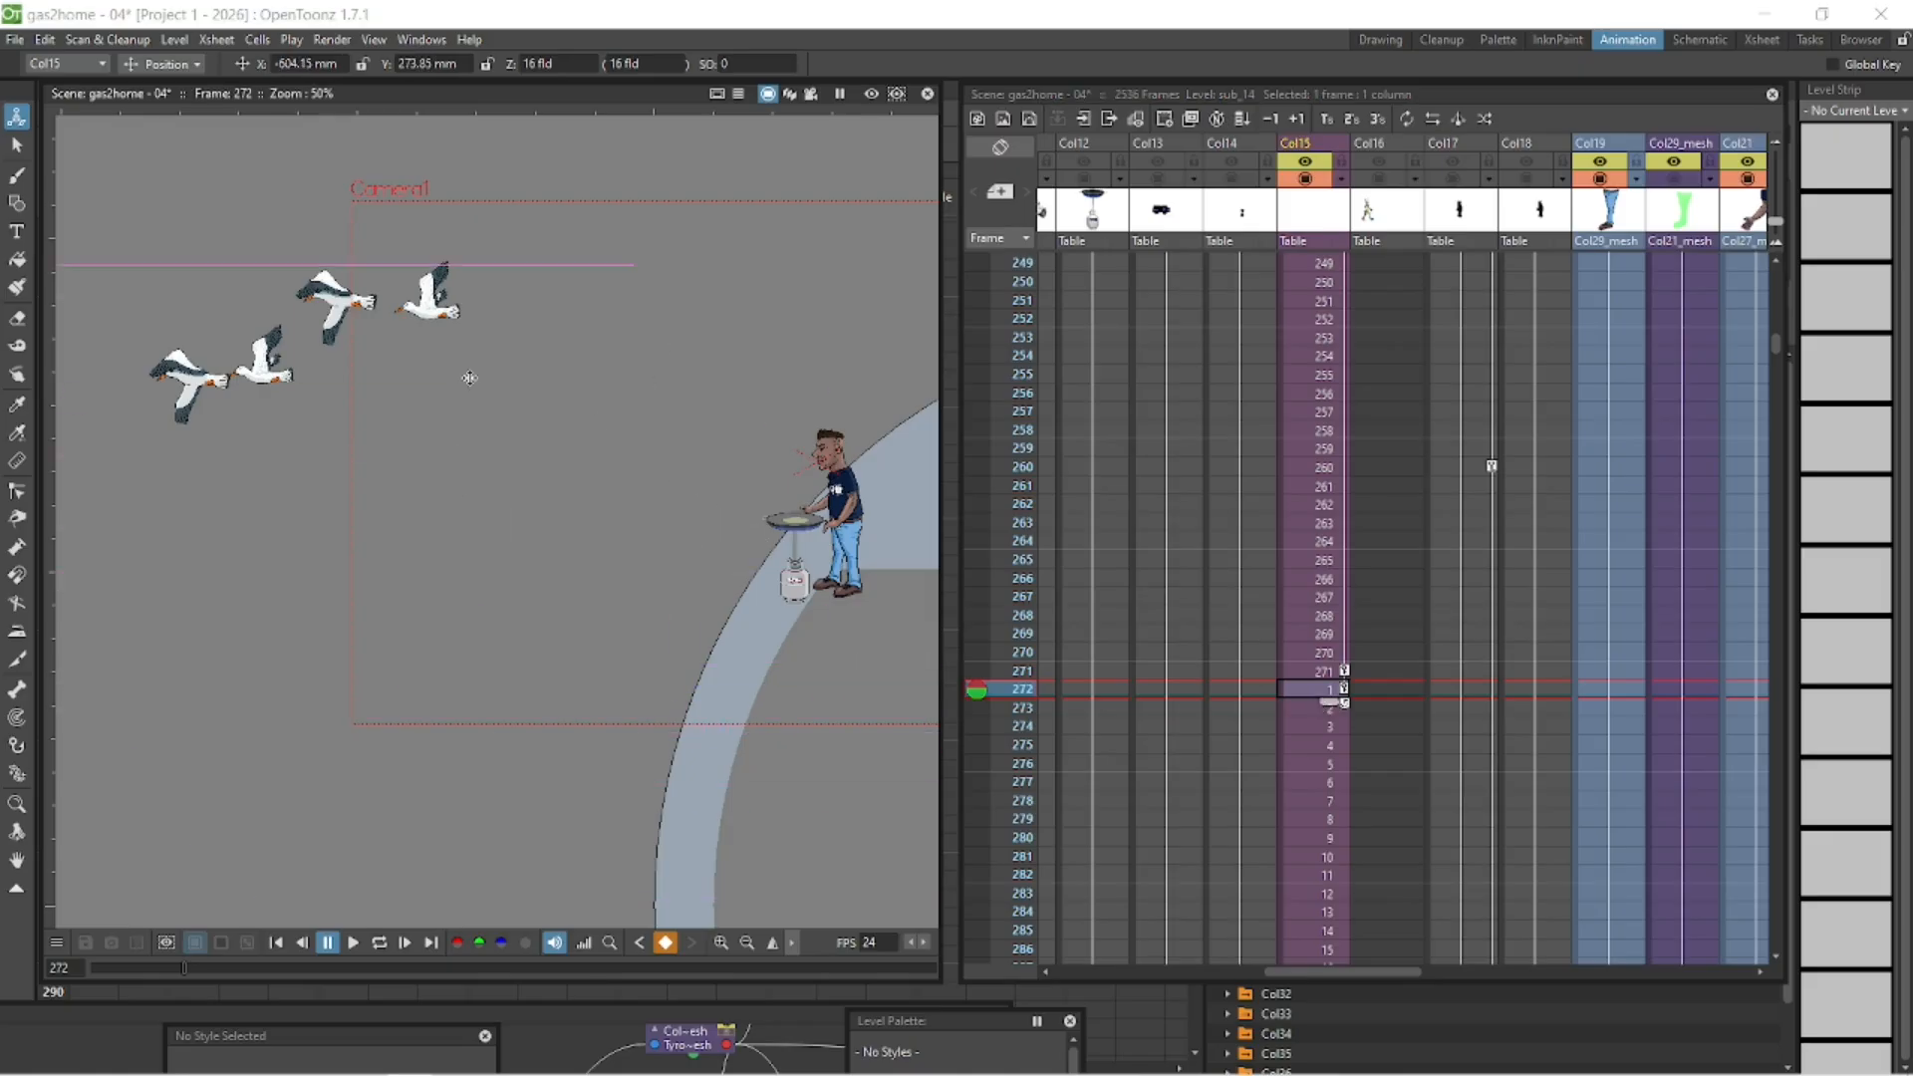
left_click_drag(420, 509, 968, 786)
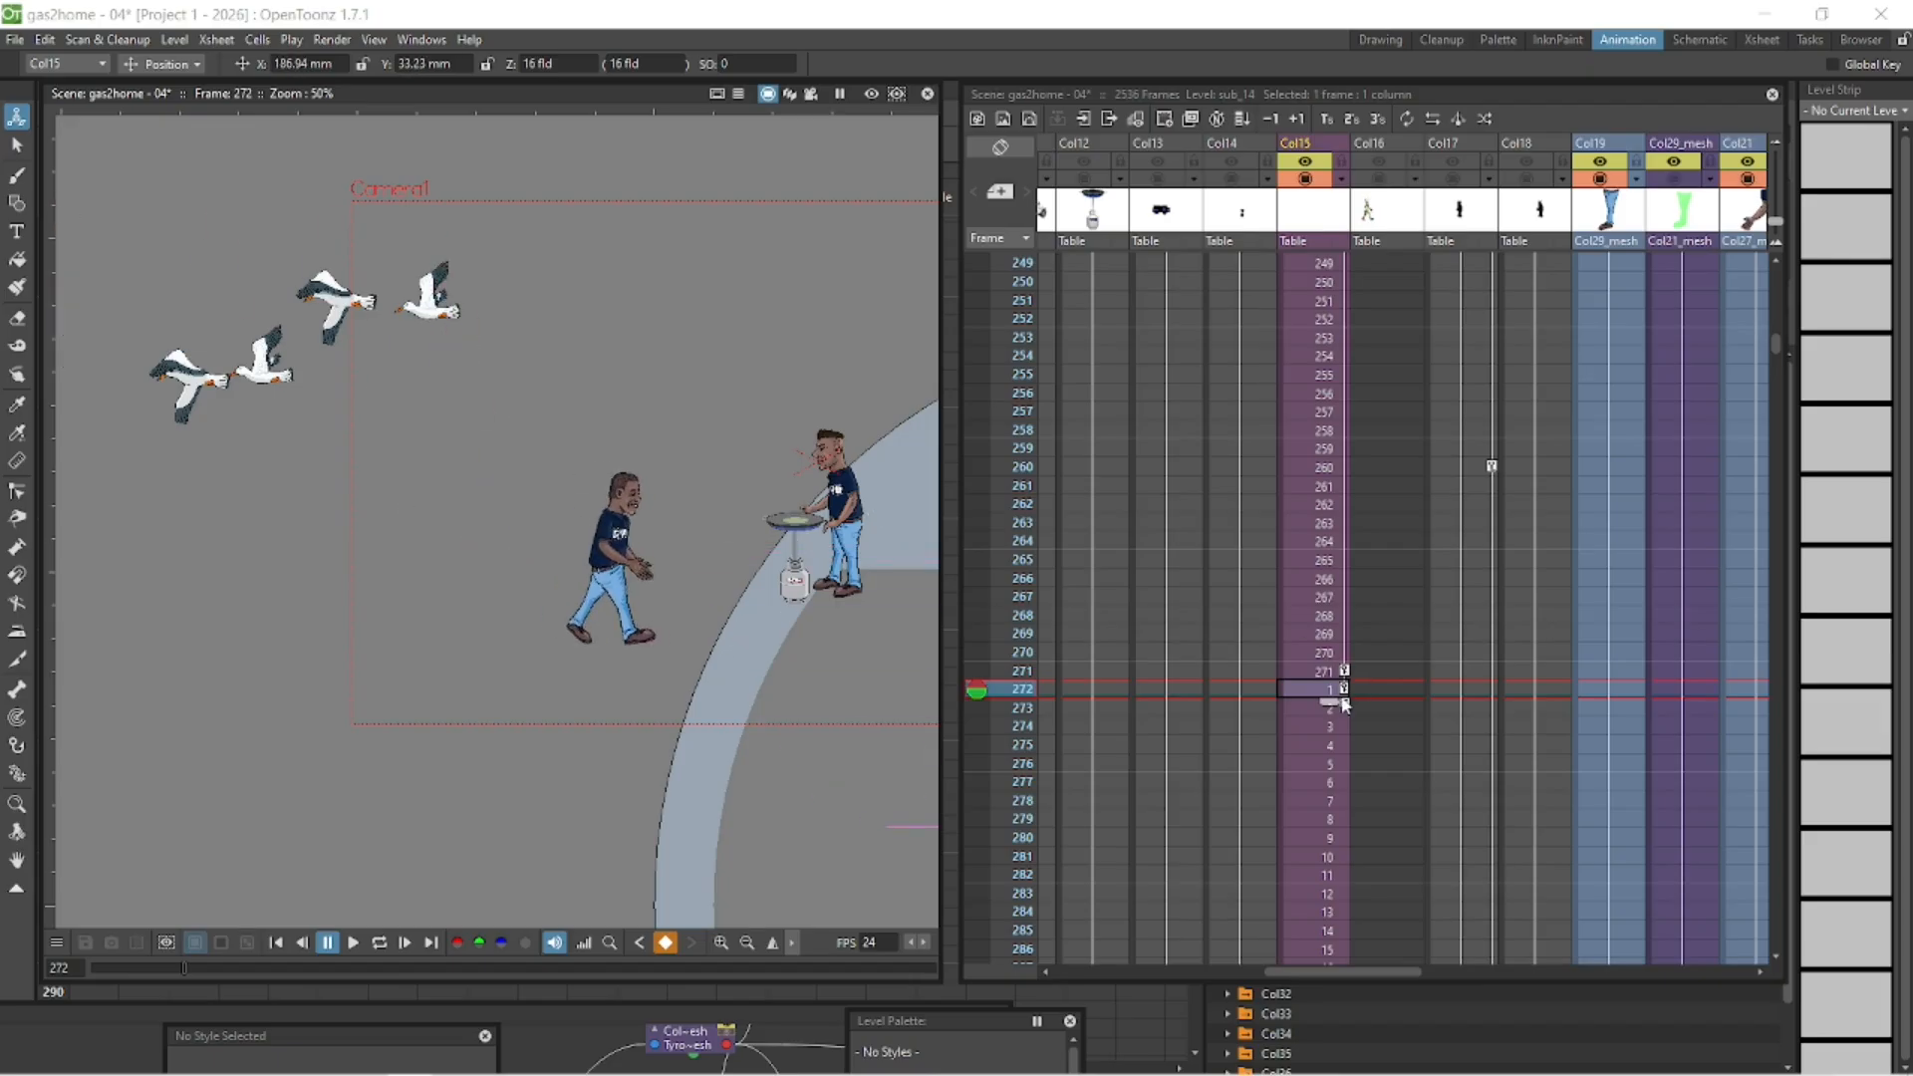
left_click(977, 673)
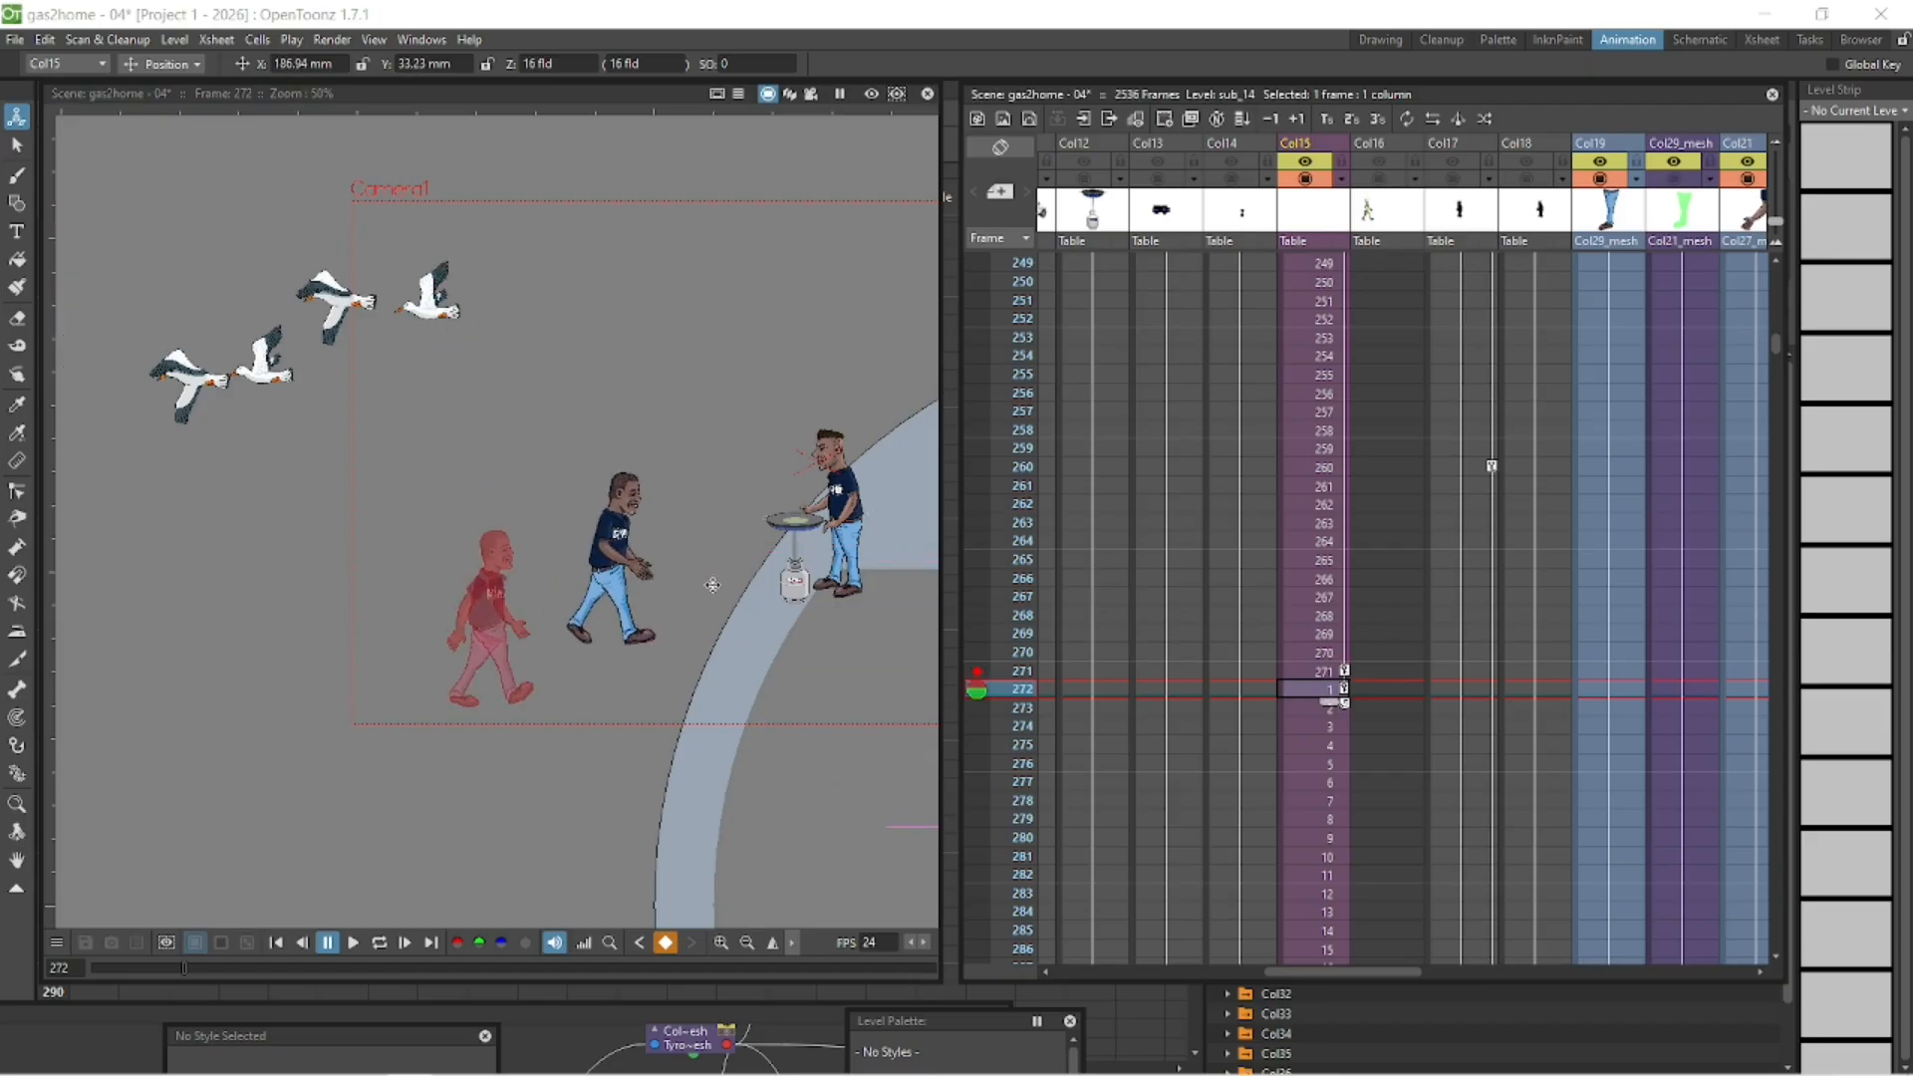
left_click_drag(647, 554, 536, 613)
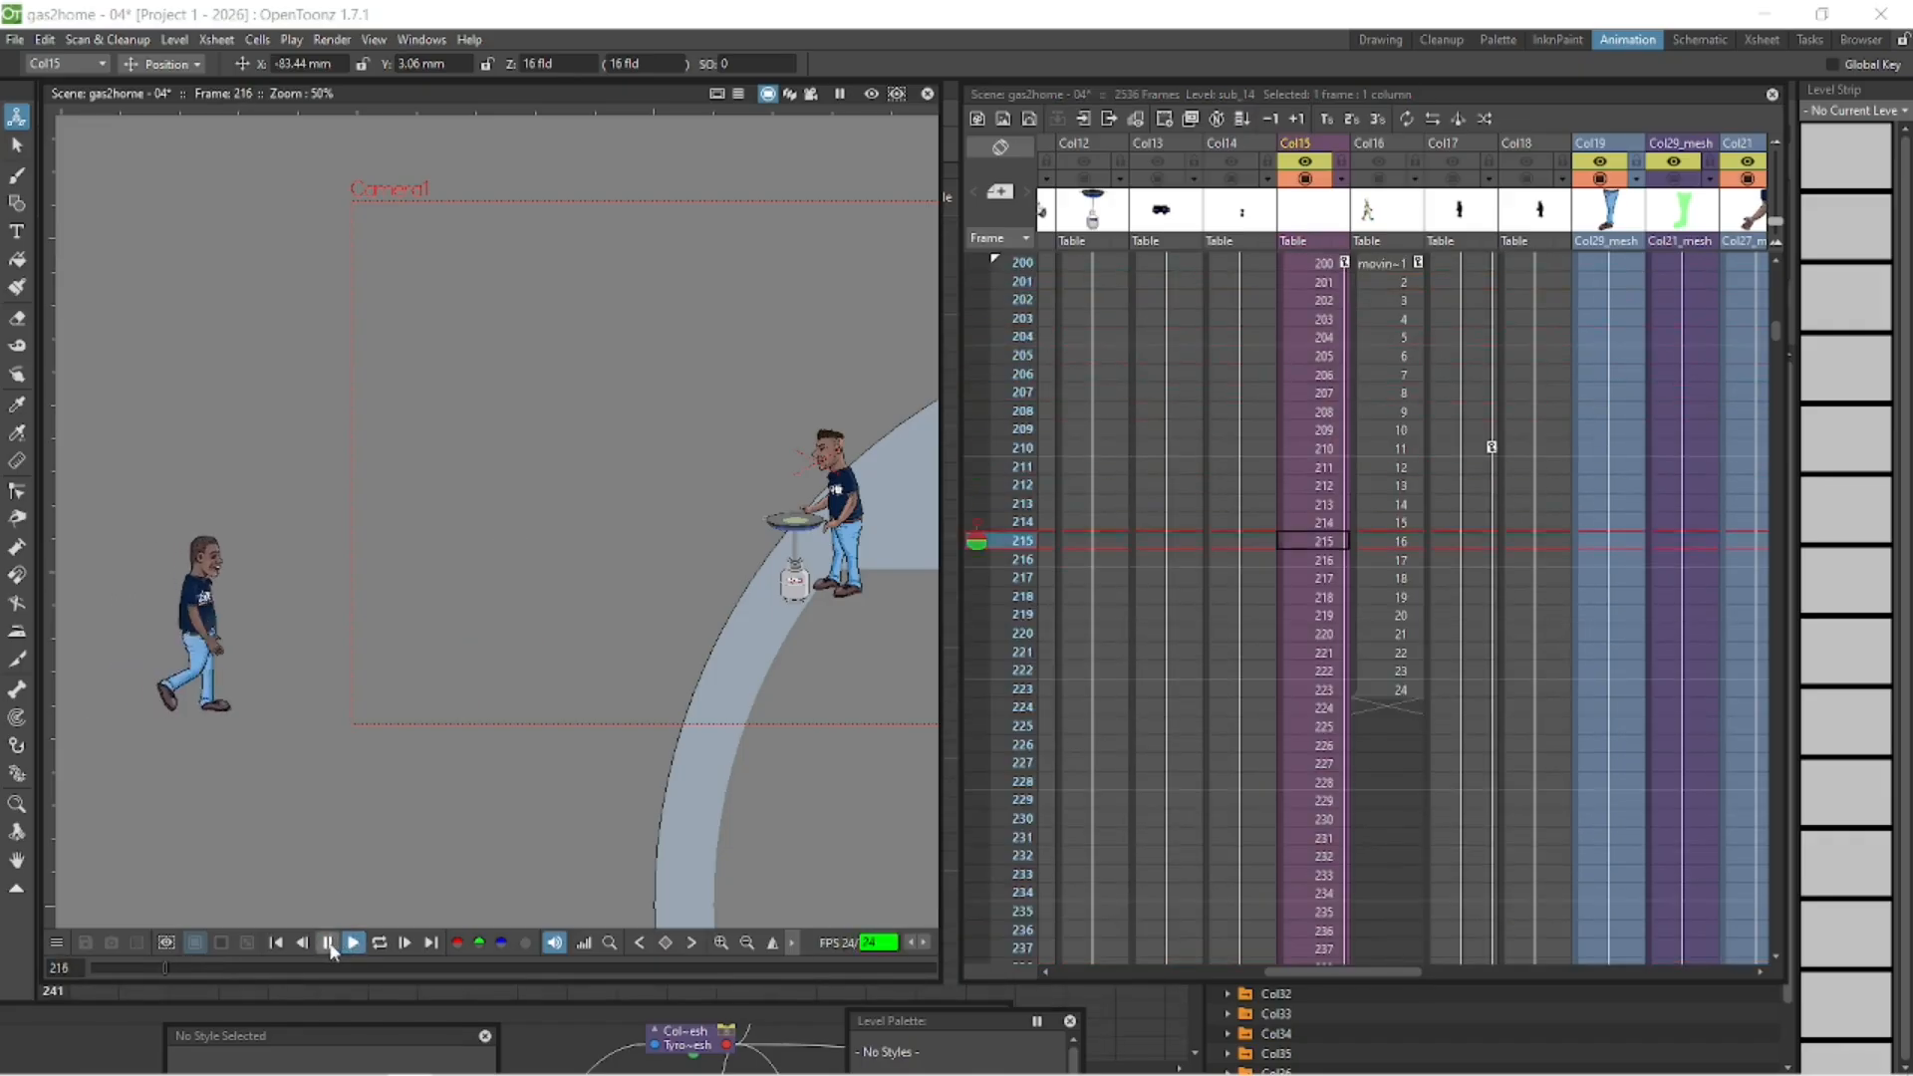
- Examine the walk poses between frames 180 and 210 to find the drawing that should follow frame 271
mouse_move(164, 966)
left_mouse_down()
mouse_move(98, 965)
mouse_move(152, 970)
left_mouse_up()
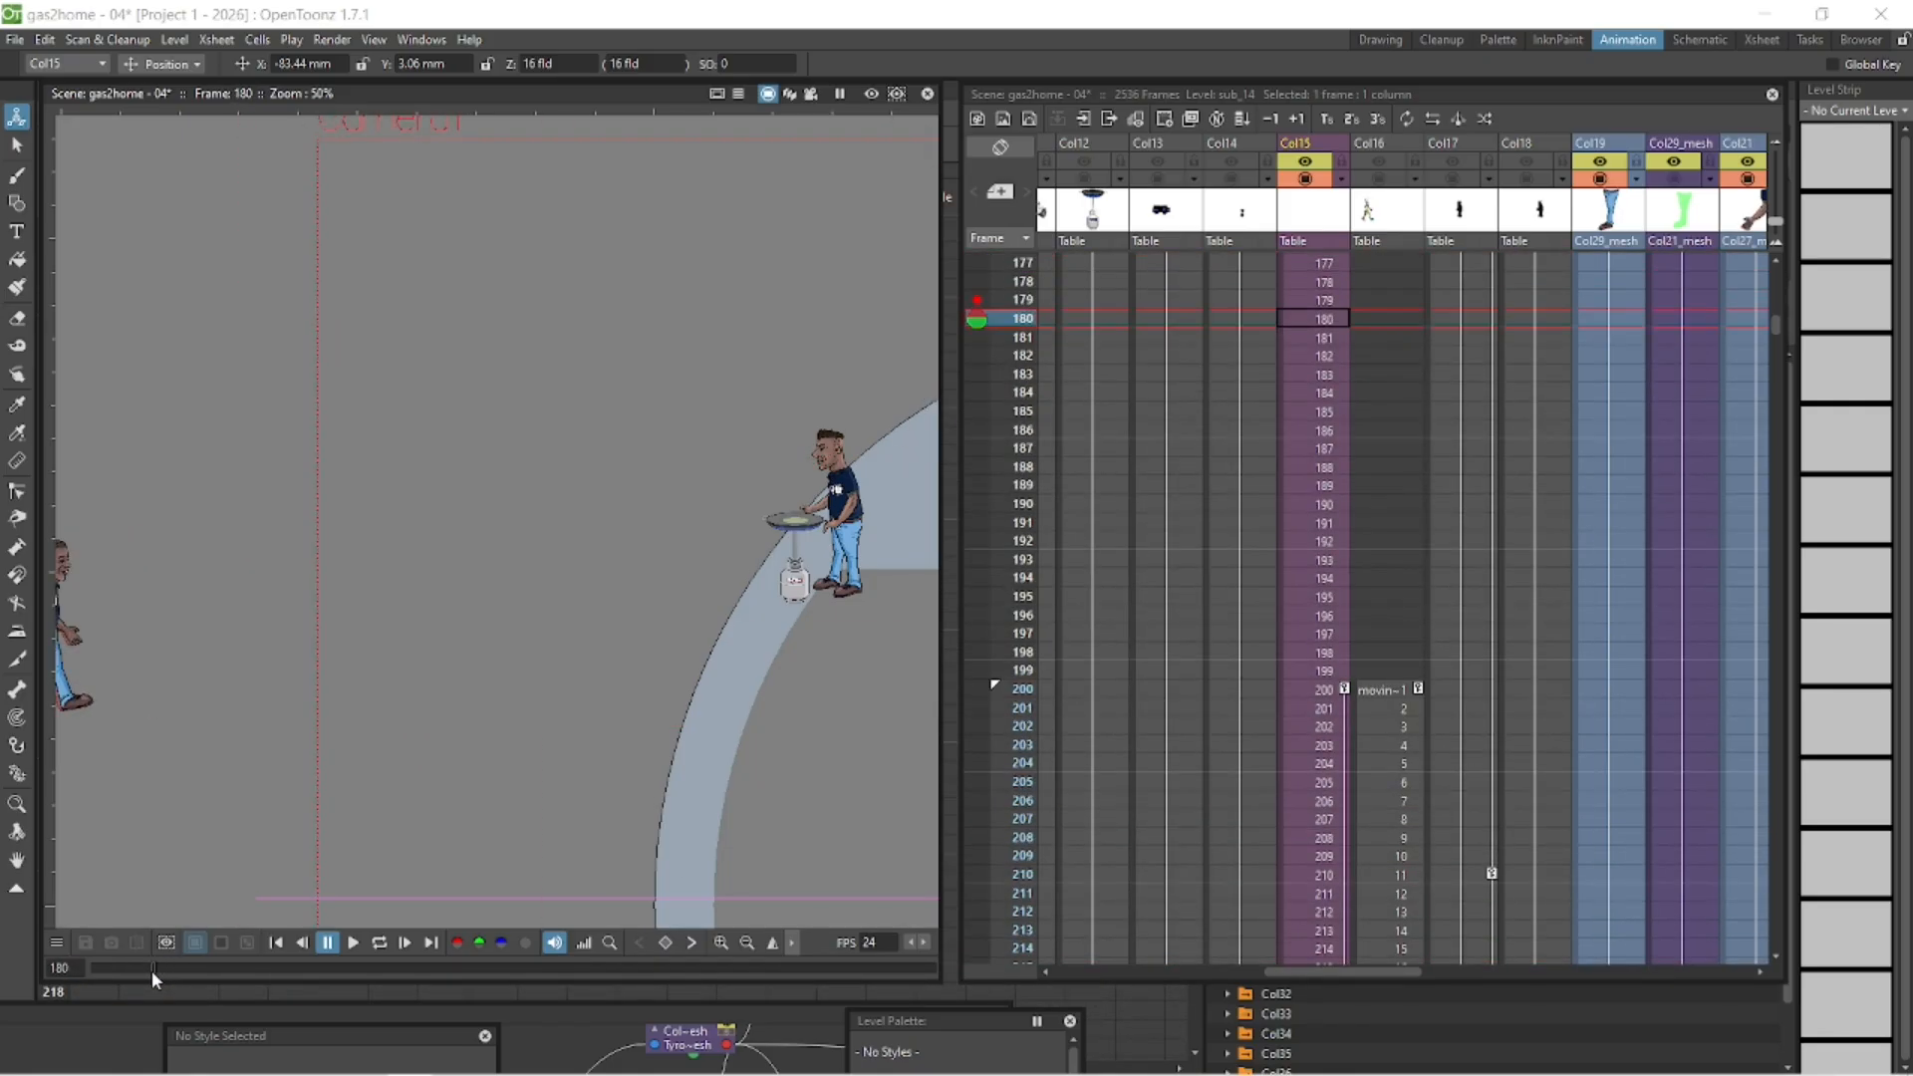
key("space")
left_click_drag(504, 711, 809, 681)
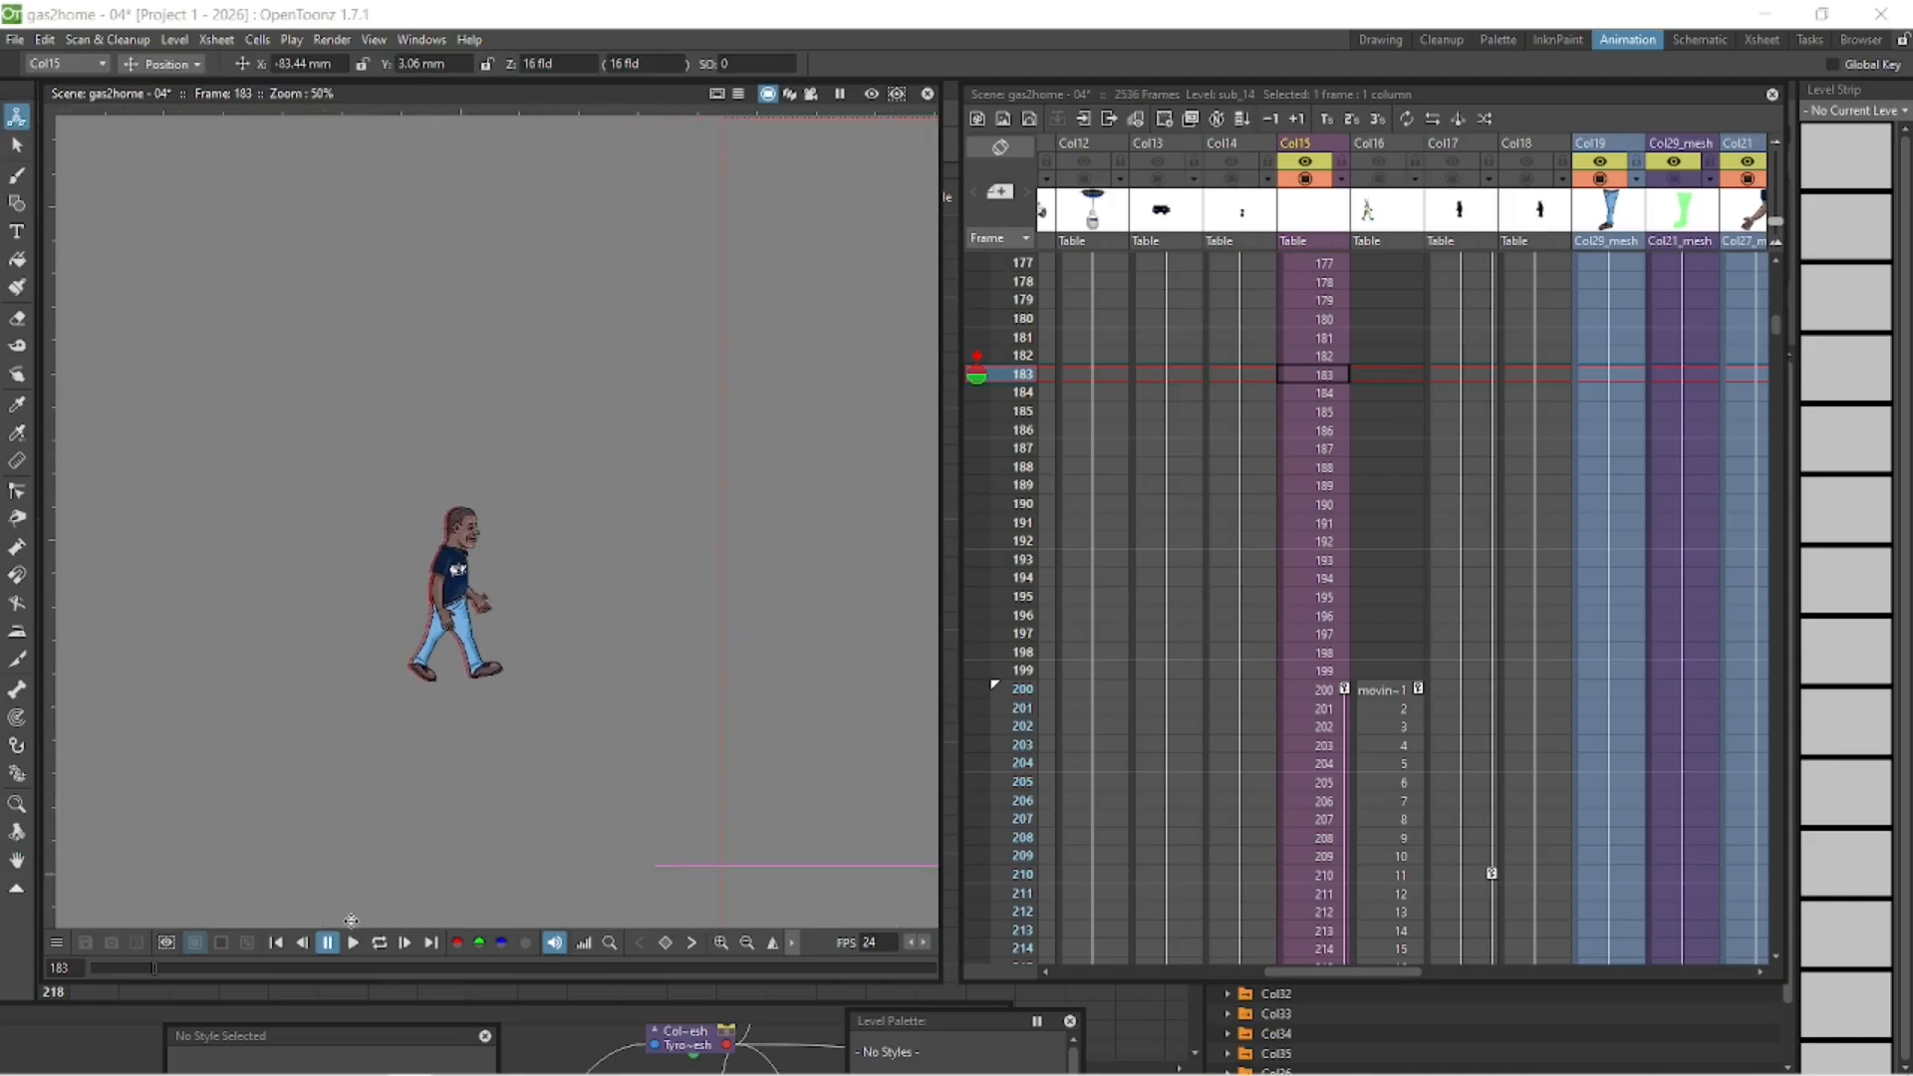
mouse_move(154, 964)
left_mouse_down()
mouse_move(95, 968)
mouse_move(161, 981)
left_mouse_up()
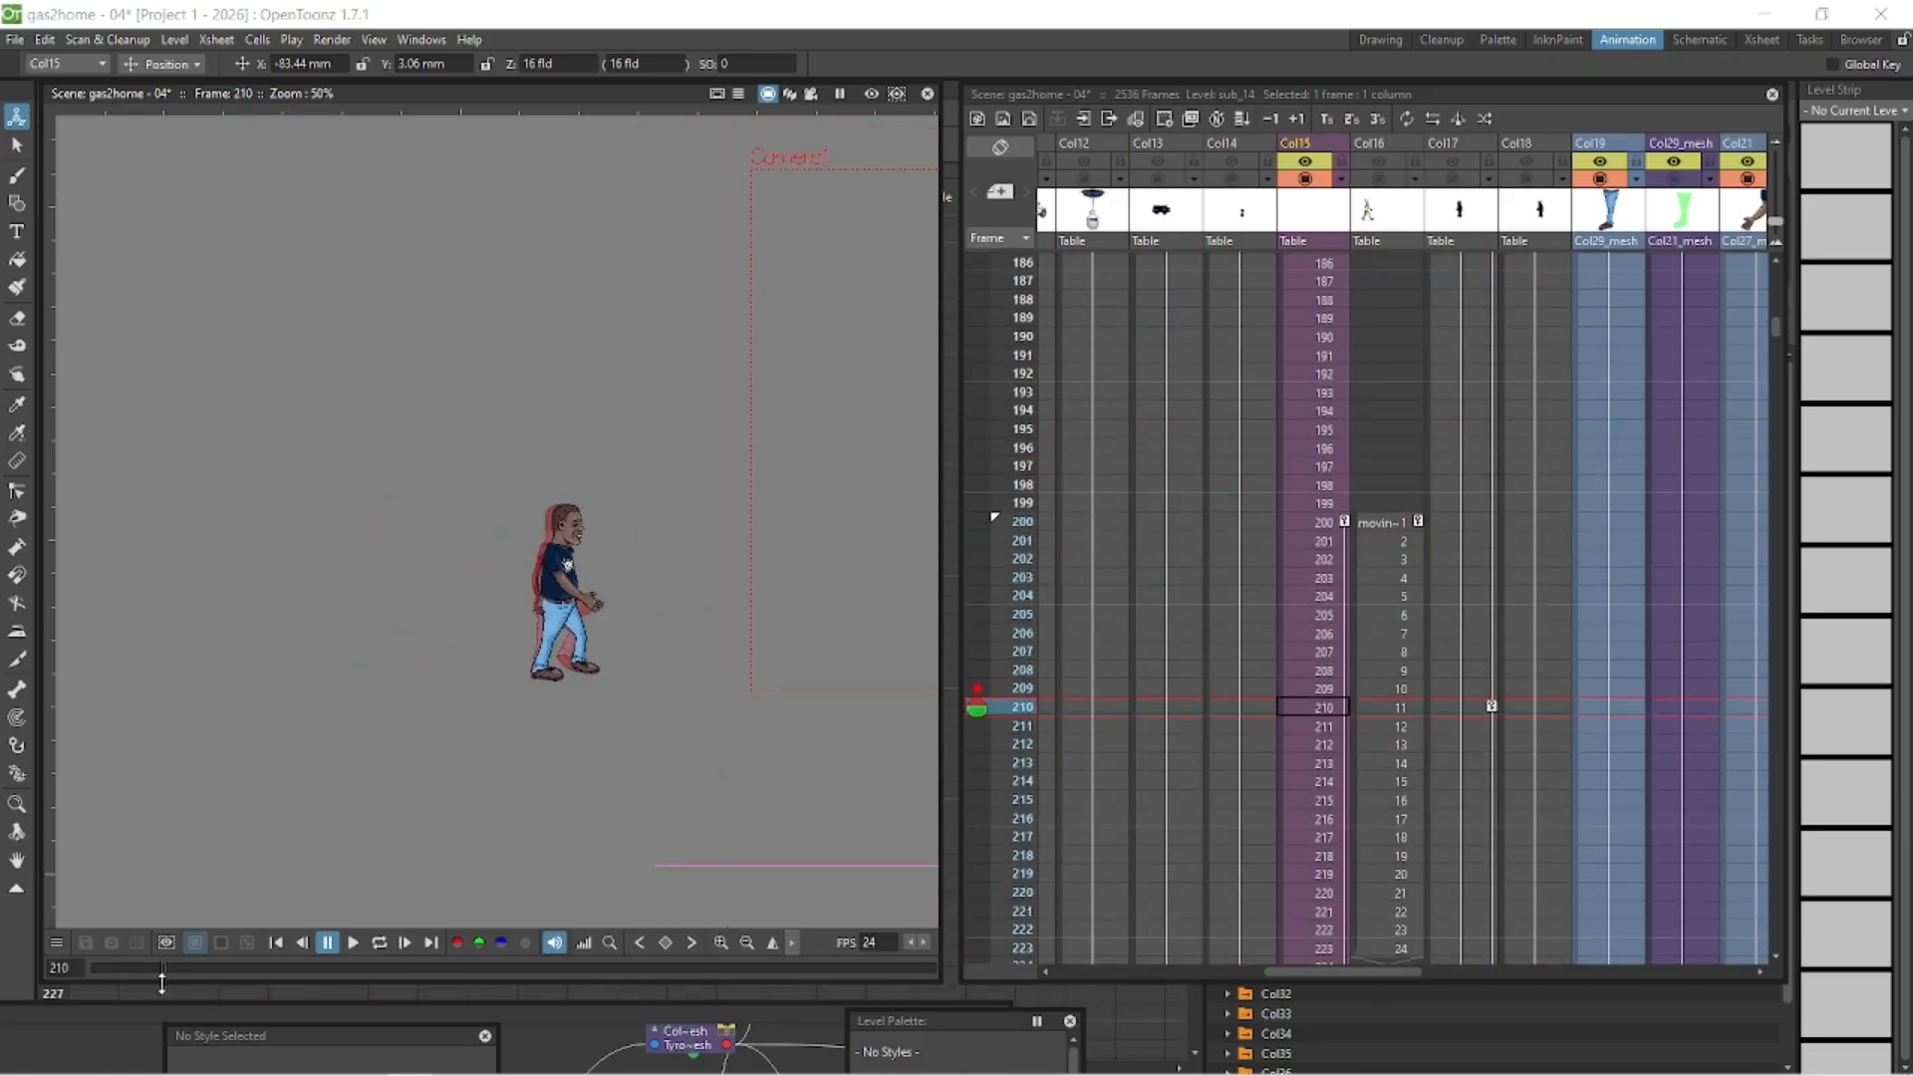
left_click(1328, 518)
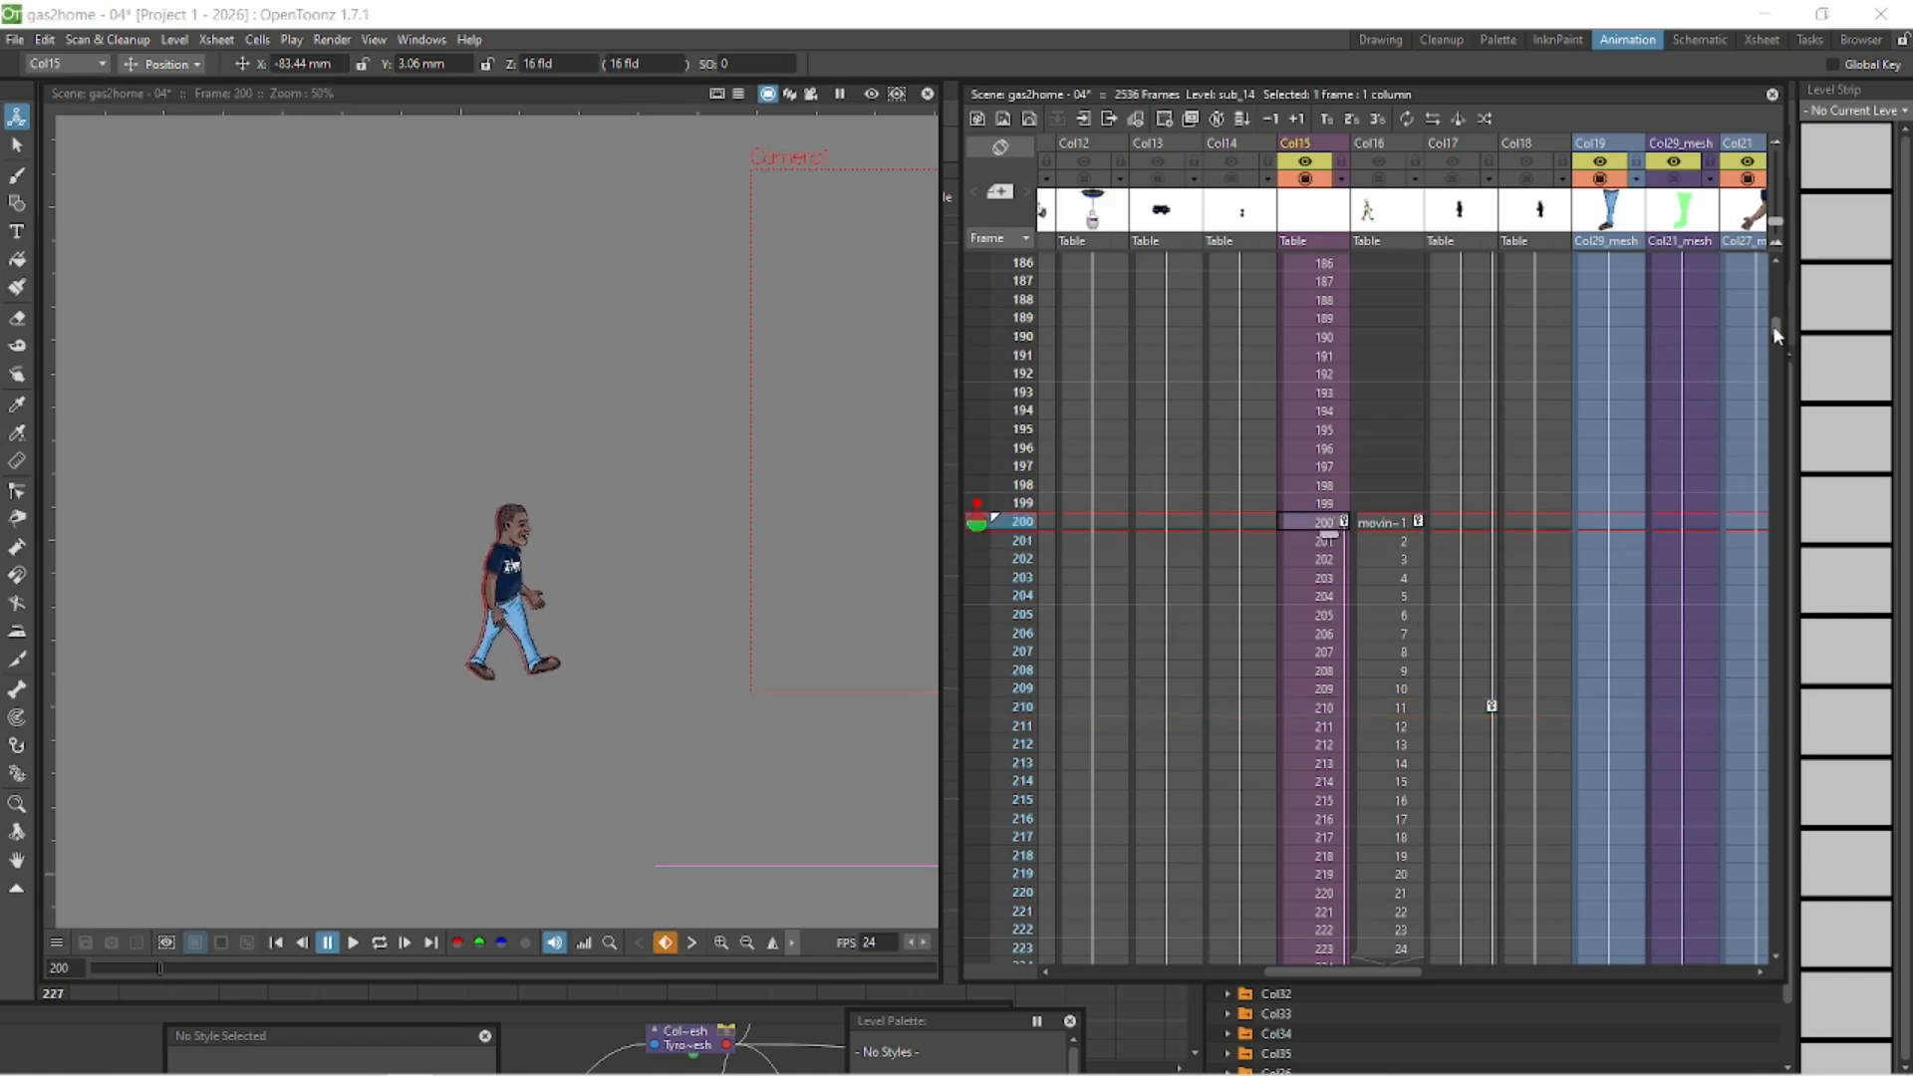
- Remove drawings 1 to 199 from Col15 after frame 271 and move the cells from drawing 200 onward up to frame 272
left_click_drag(1773, 325, 1783, 397)
left_click(1315, 528)
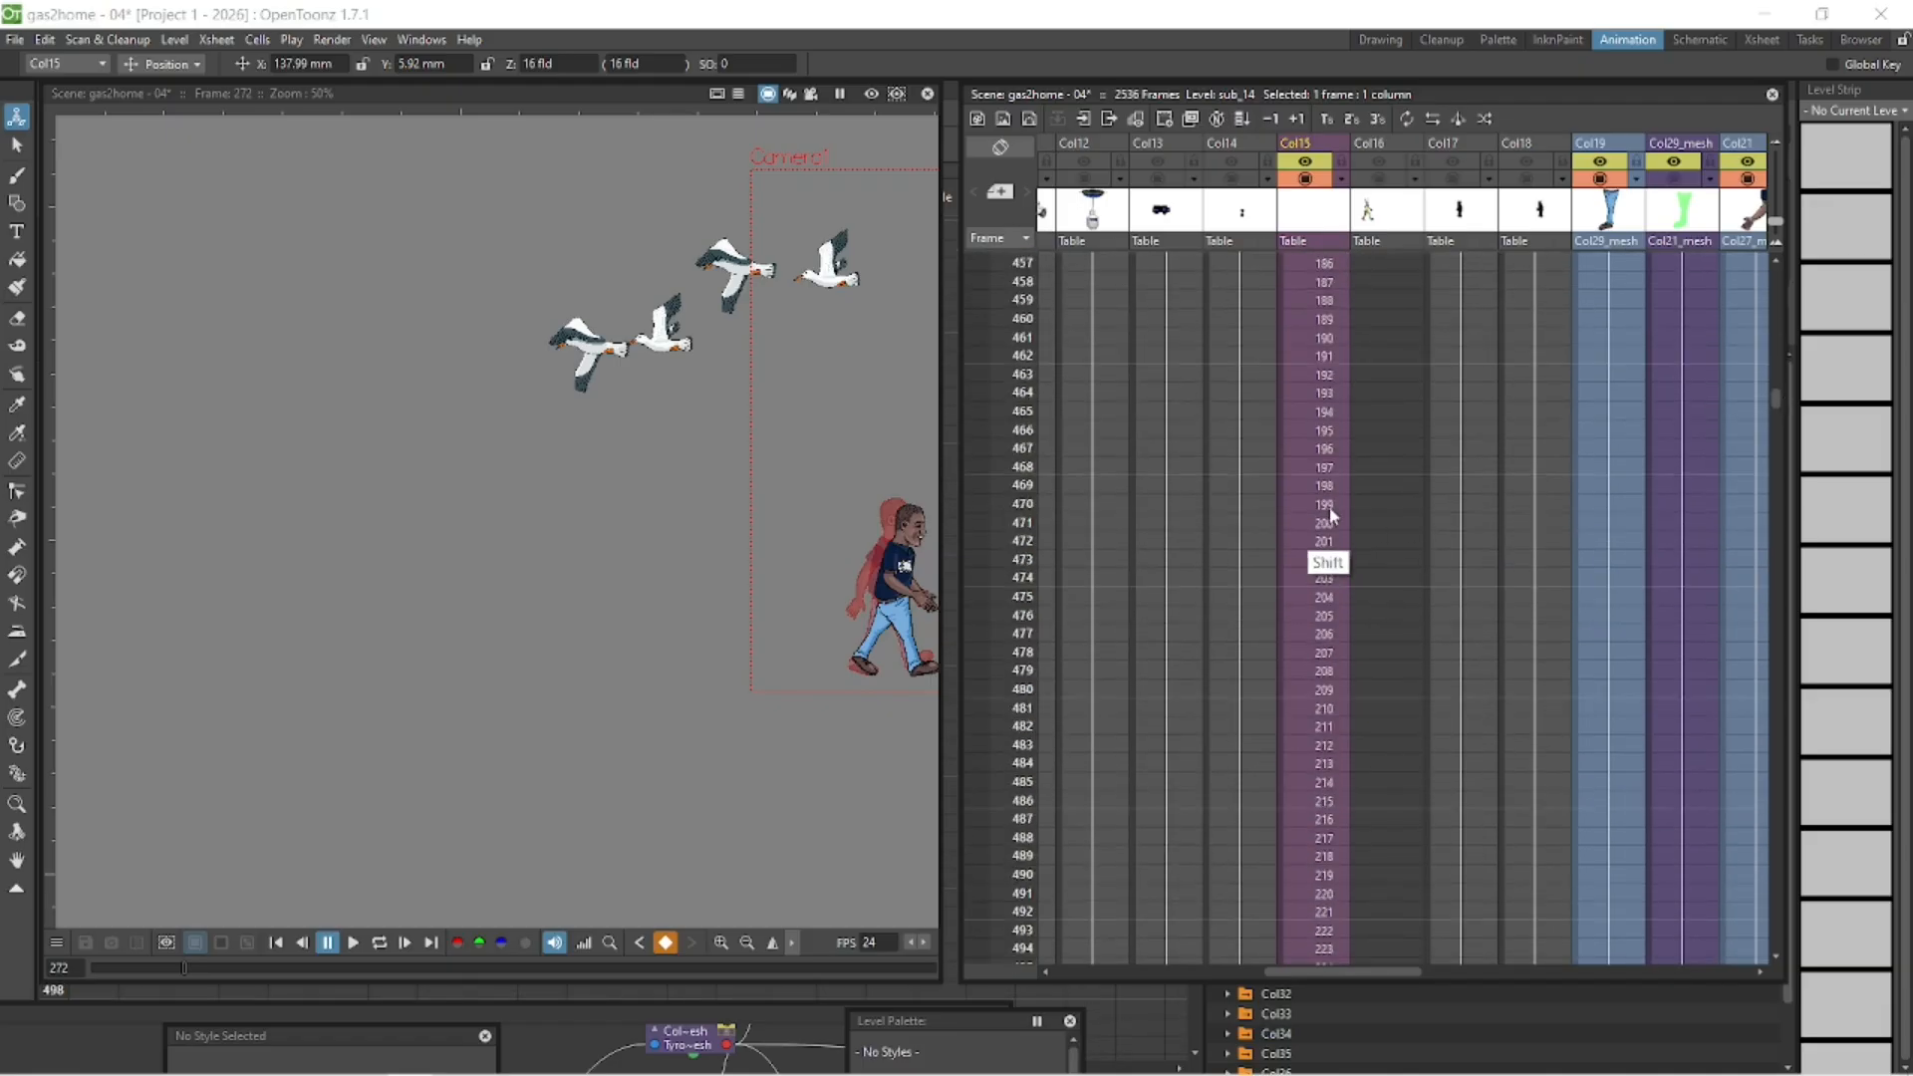
left_click(1329, 506, "shift")
key("Delete")
left_click(1279, 546)
key("ctrl+x")
left_click_drag(1777, 400, 1813, 438)
left_click(1772, 255)
left_click(1315, 277)
key("ctrl+v")
- Play the walk from frame 200 to check the transition into the repeated cells at frame 272
left_click(278, 942)
left_click(378, 943)
left_click(327, 943)
left_click(278, 942)
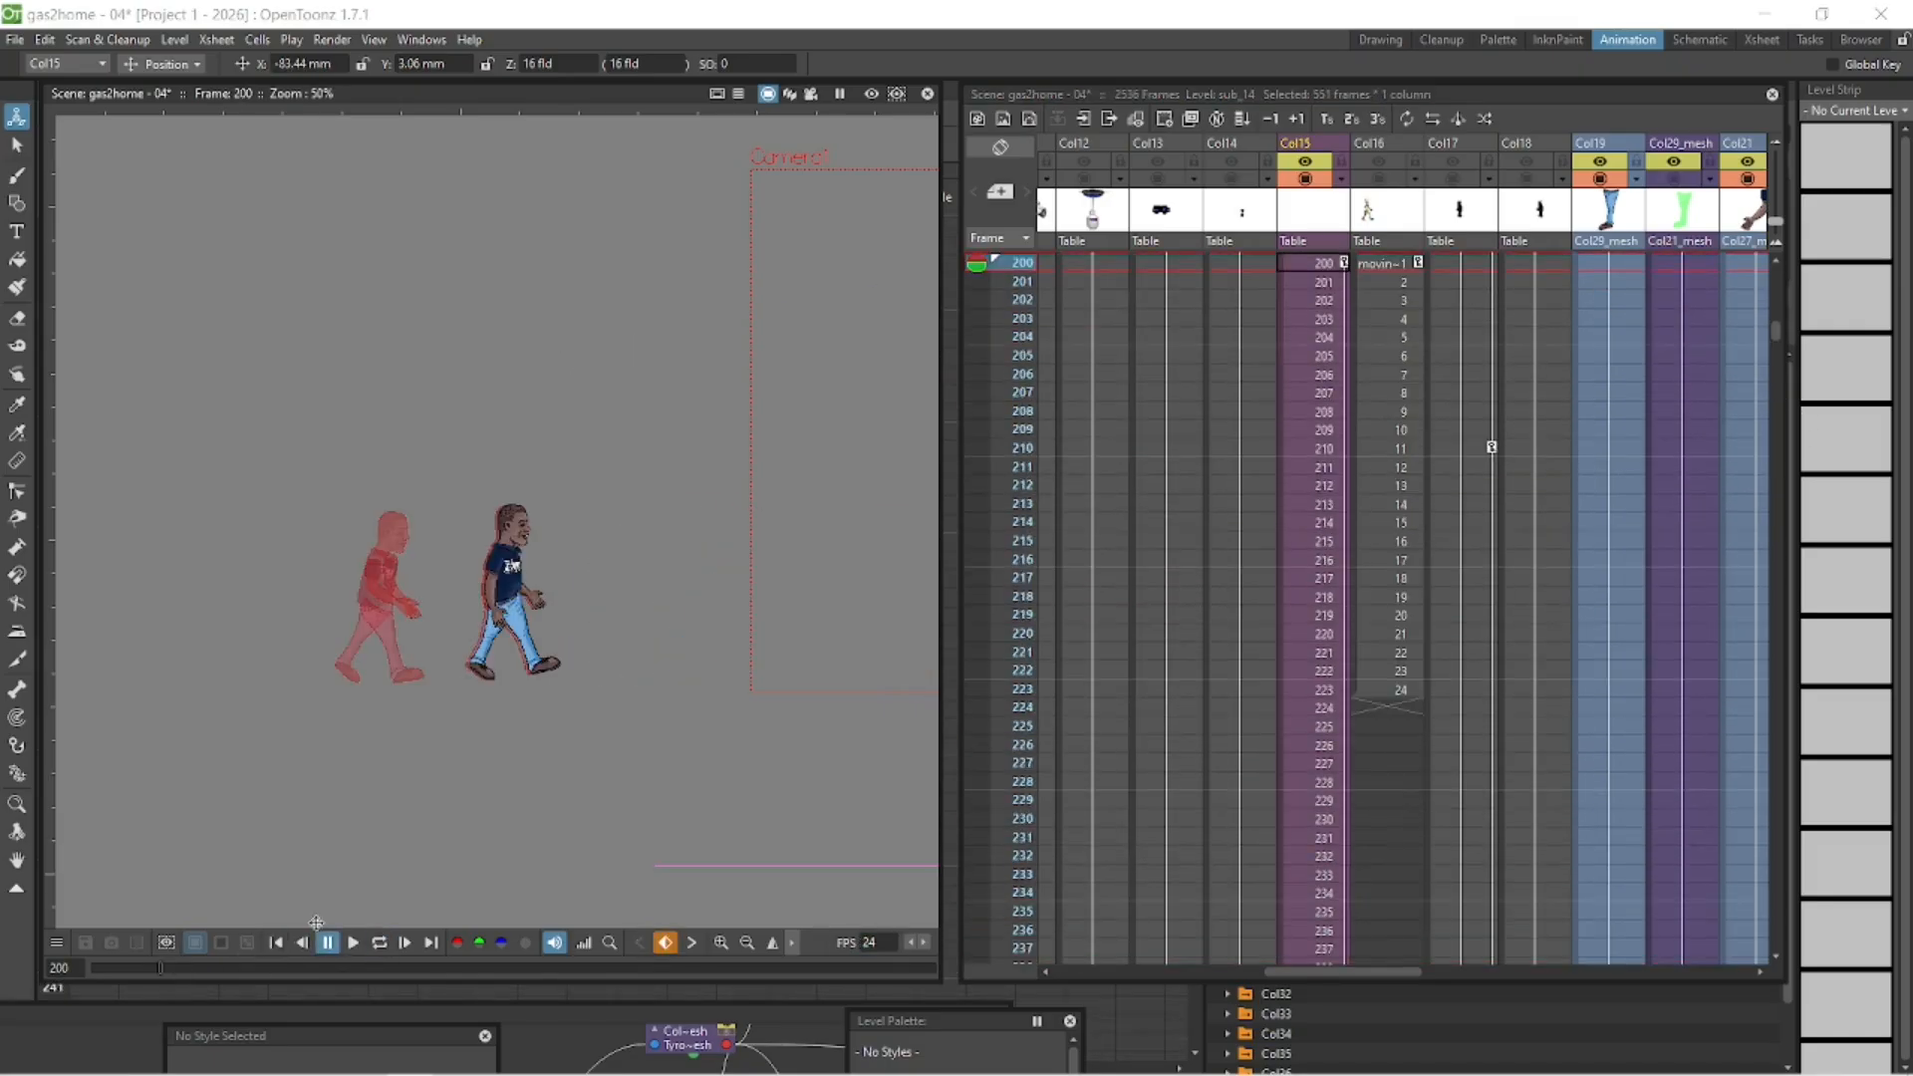
left_click_drag(725, 749, 373, 762)
left_click(379, 942)
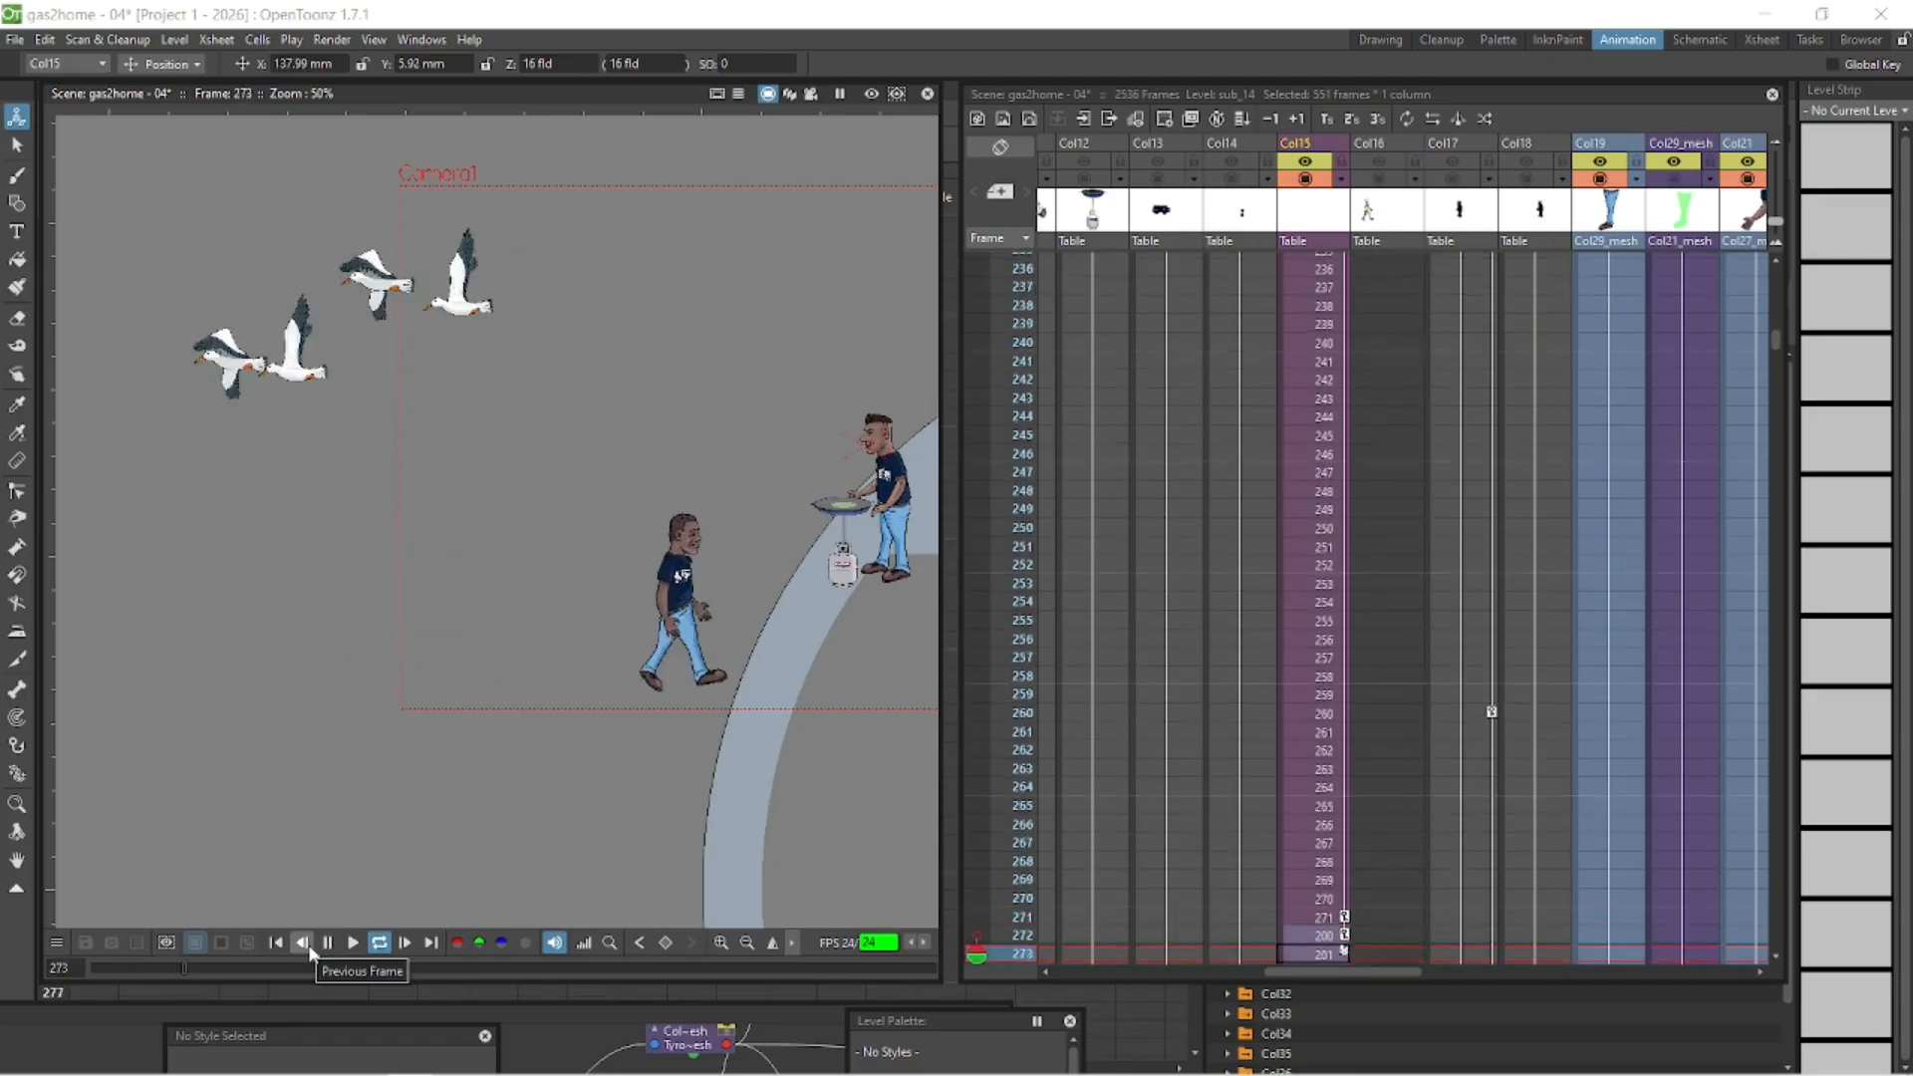
left_click(326, 943)
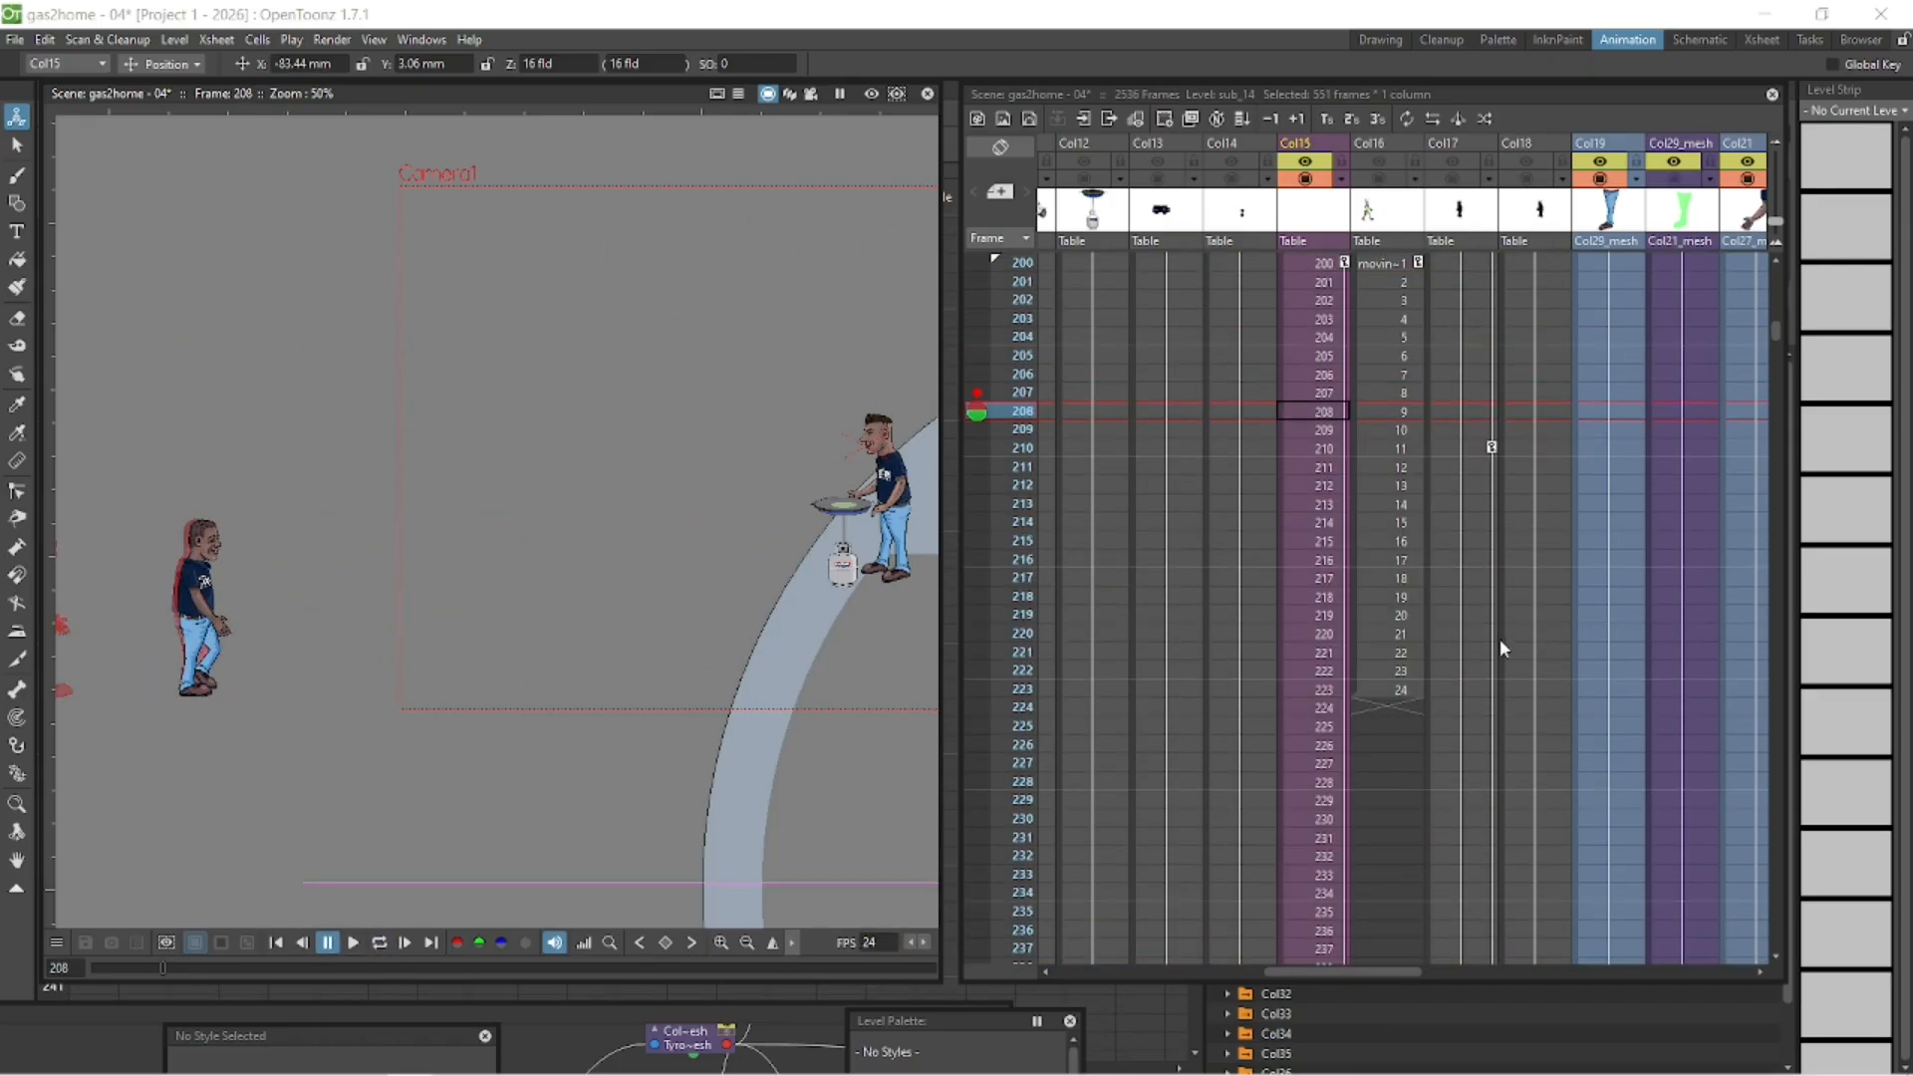
- Align the Col15 character at frame 272 with the onion-skinned frame 271 pose, at about X 80.68 mm and Y 5.48 mm
scroll(1763, 338, "up", 2)
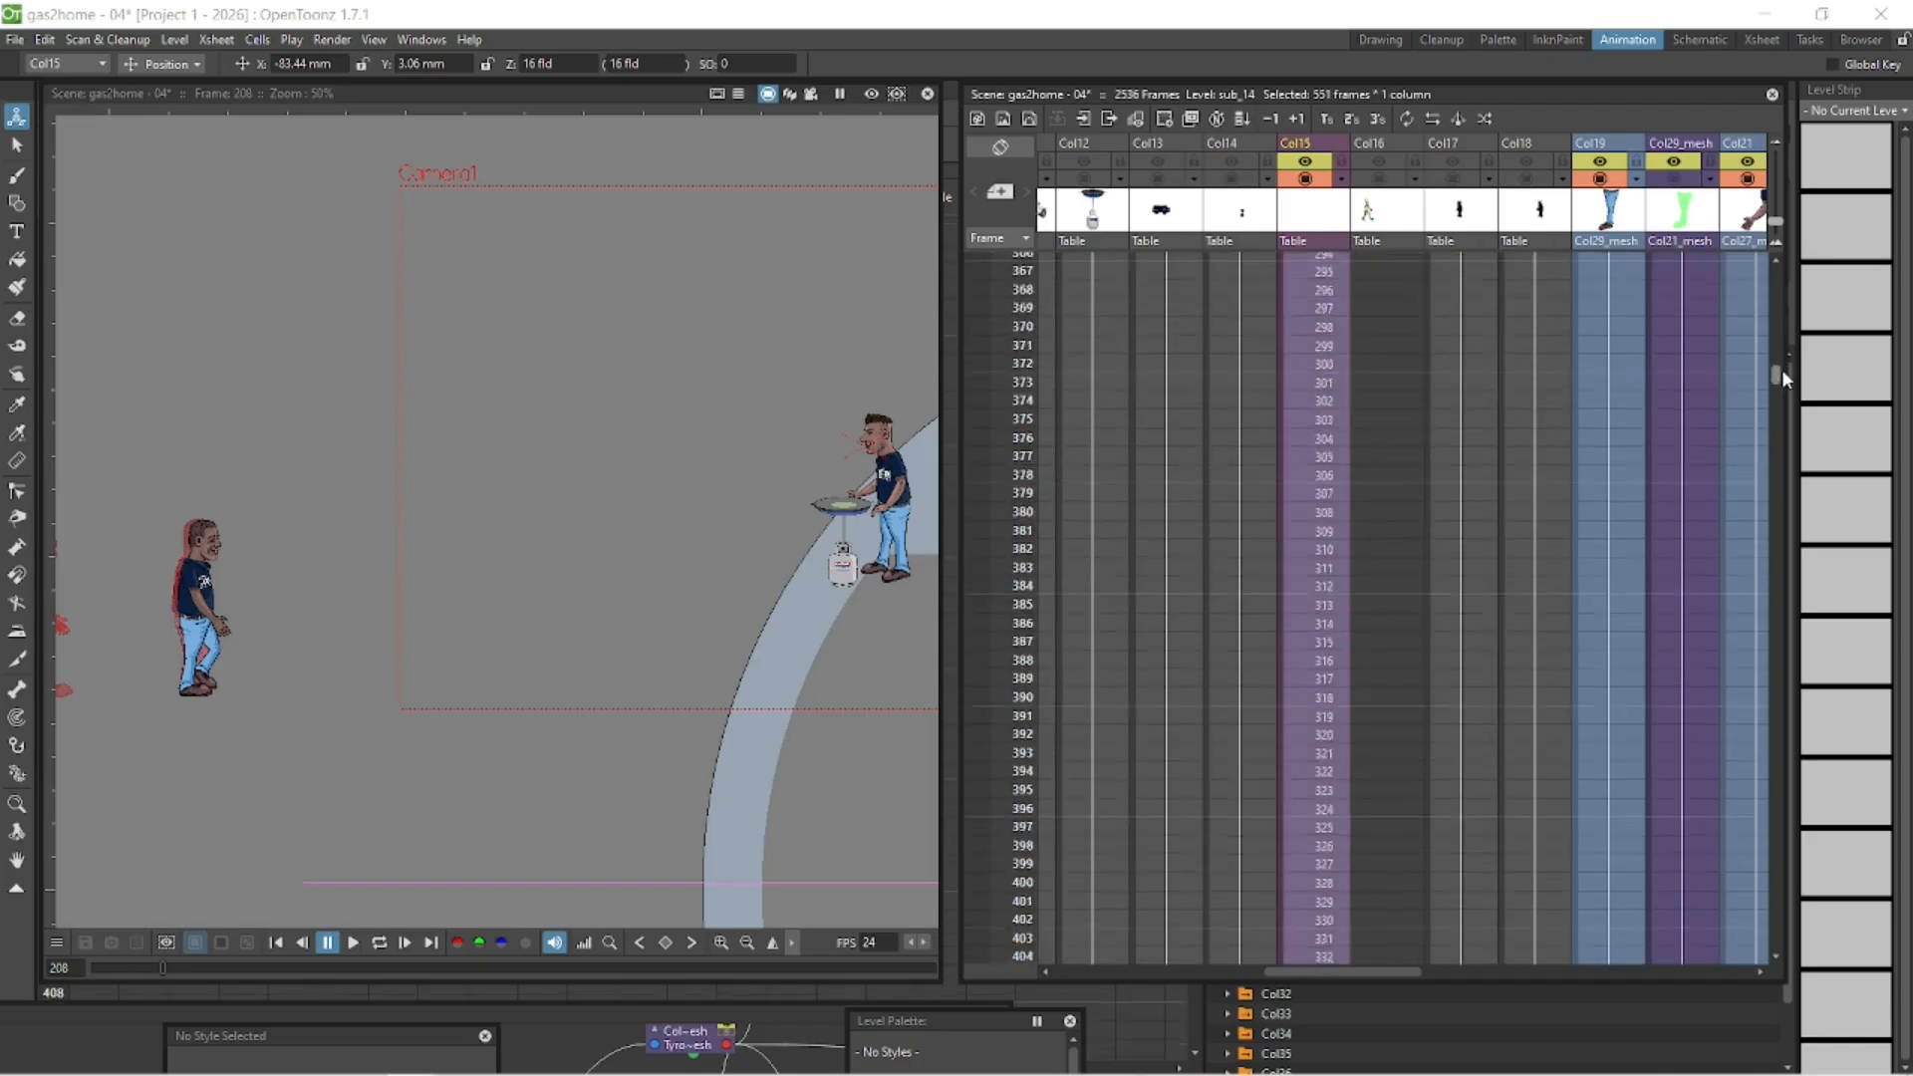
scroll(1771, 338, "down", 10)
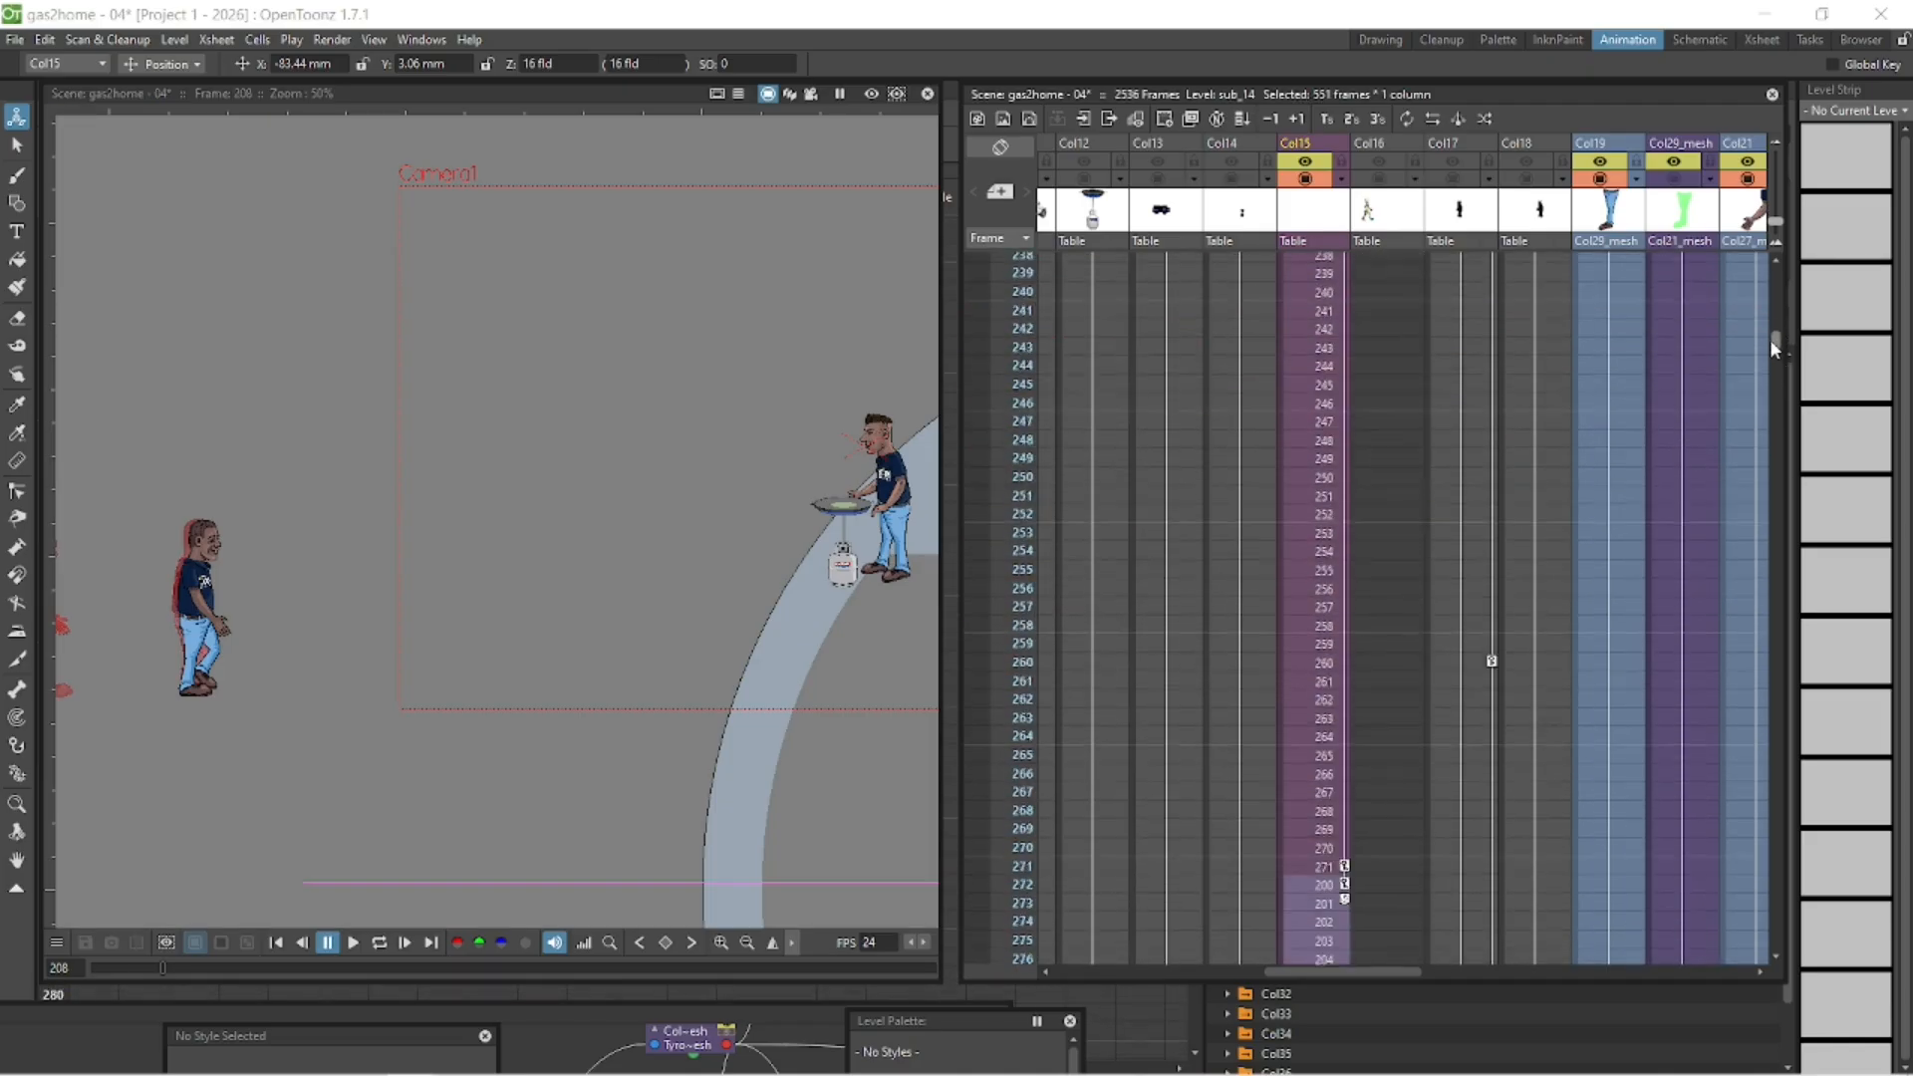
left_click(1324, 535)
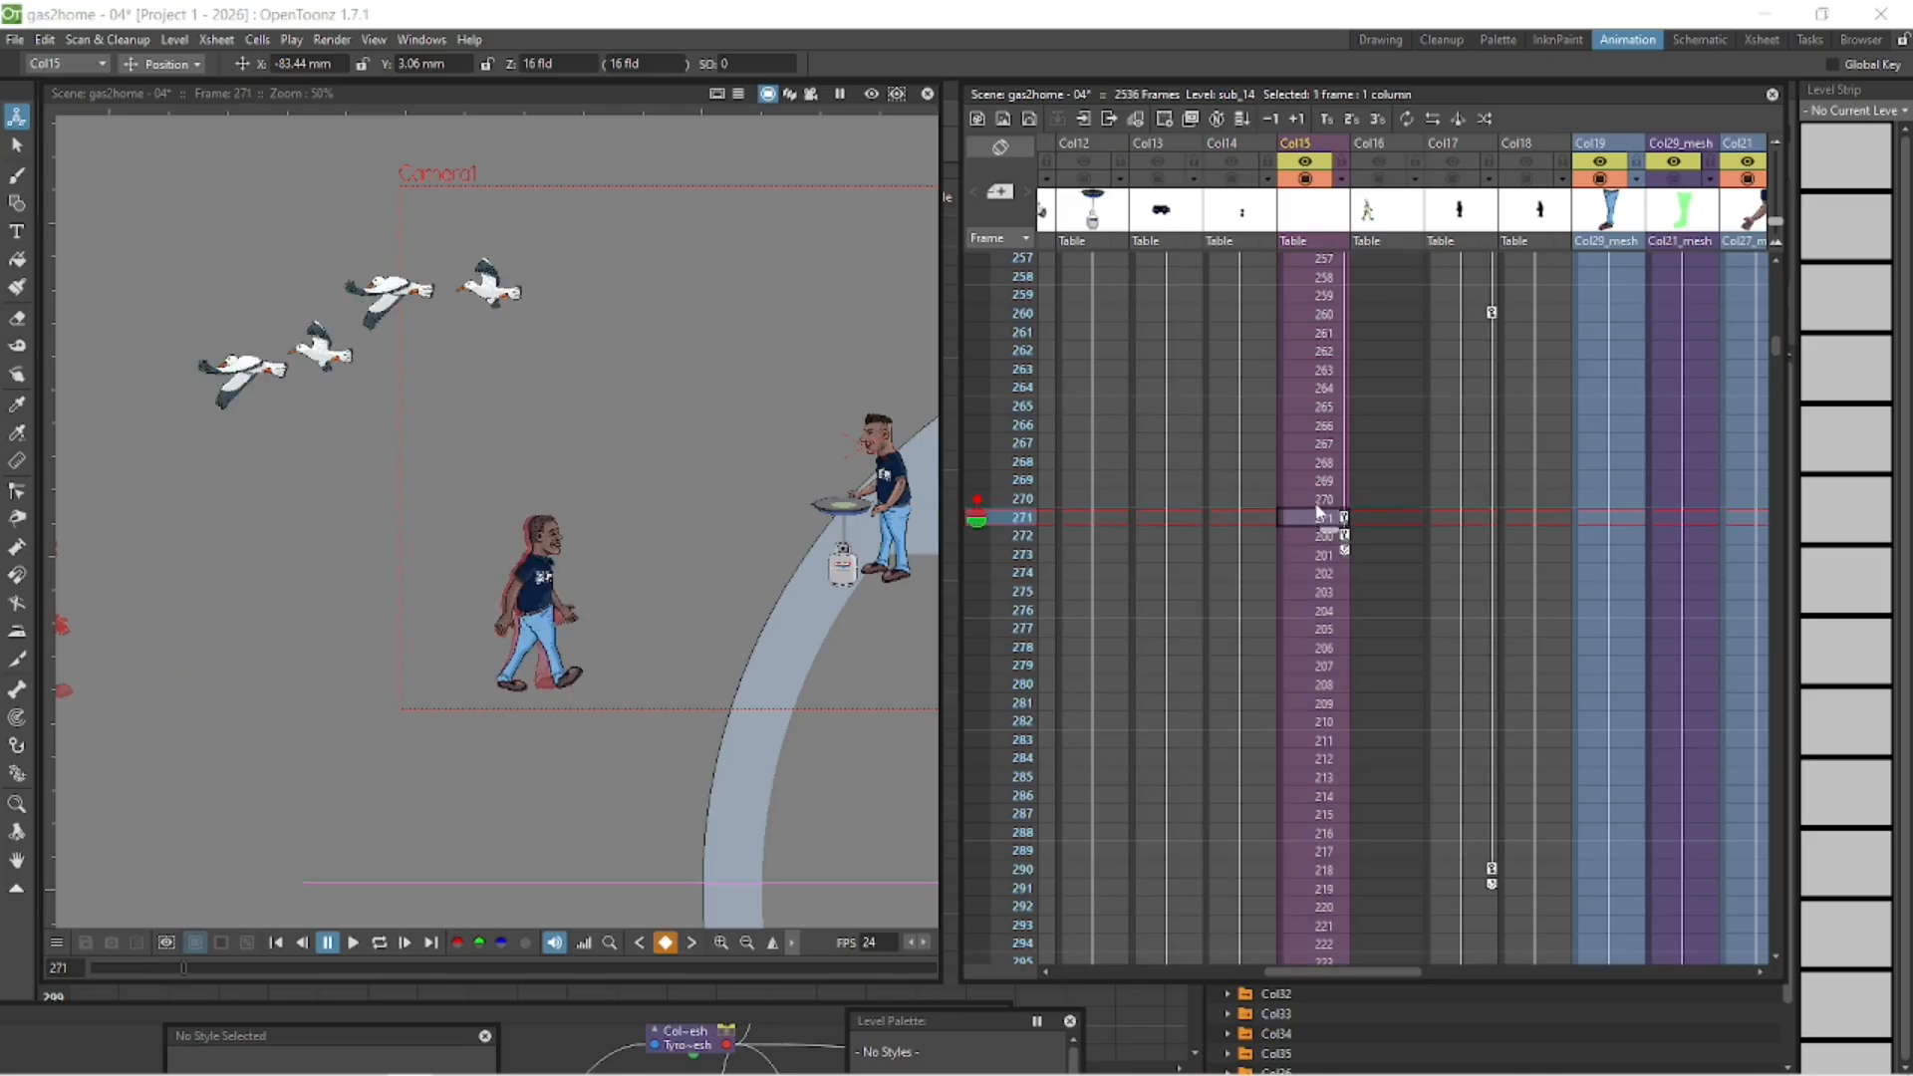
scroll(566, 650, "up", 4)
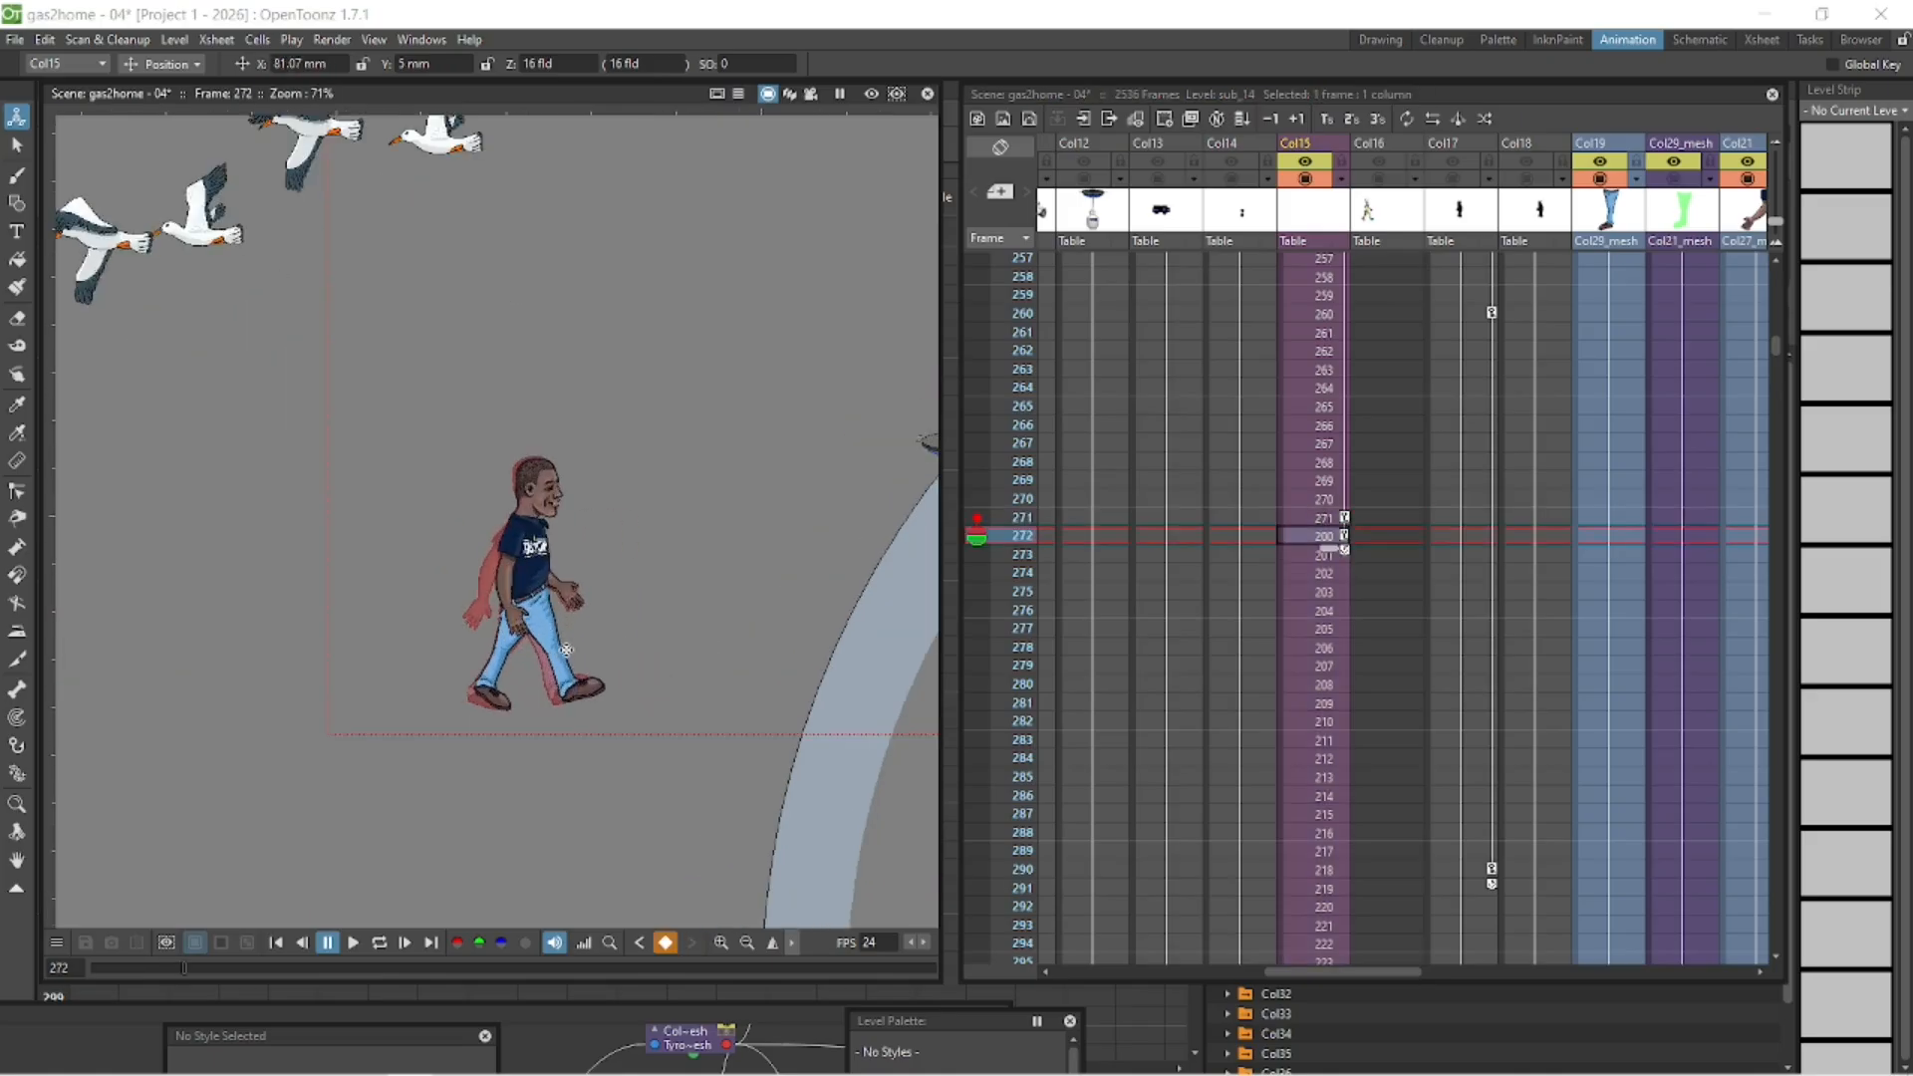
mouse_move(684, 595)
left_mouse_down()
mouse_move(781, 541)
mouse_move(668, 597)
mouse_move(683, 593)
left_mouse_up()
- Step back and forth between the frames around 271 and 272 to compare the character's alignment
left_click(1318, 524)
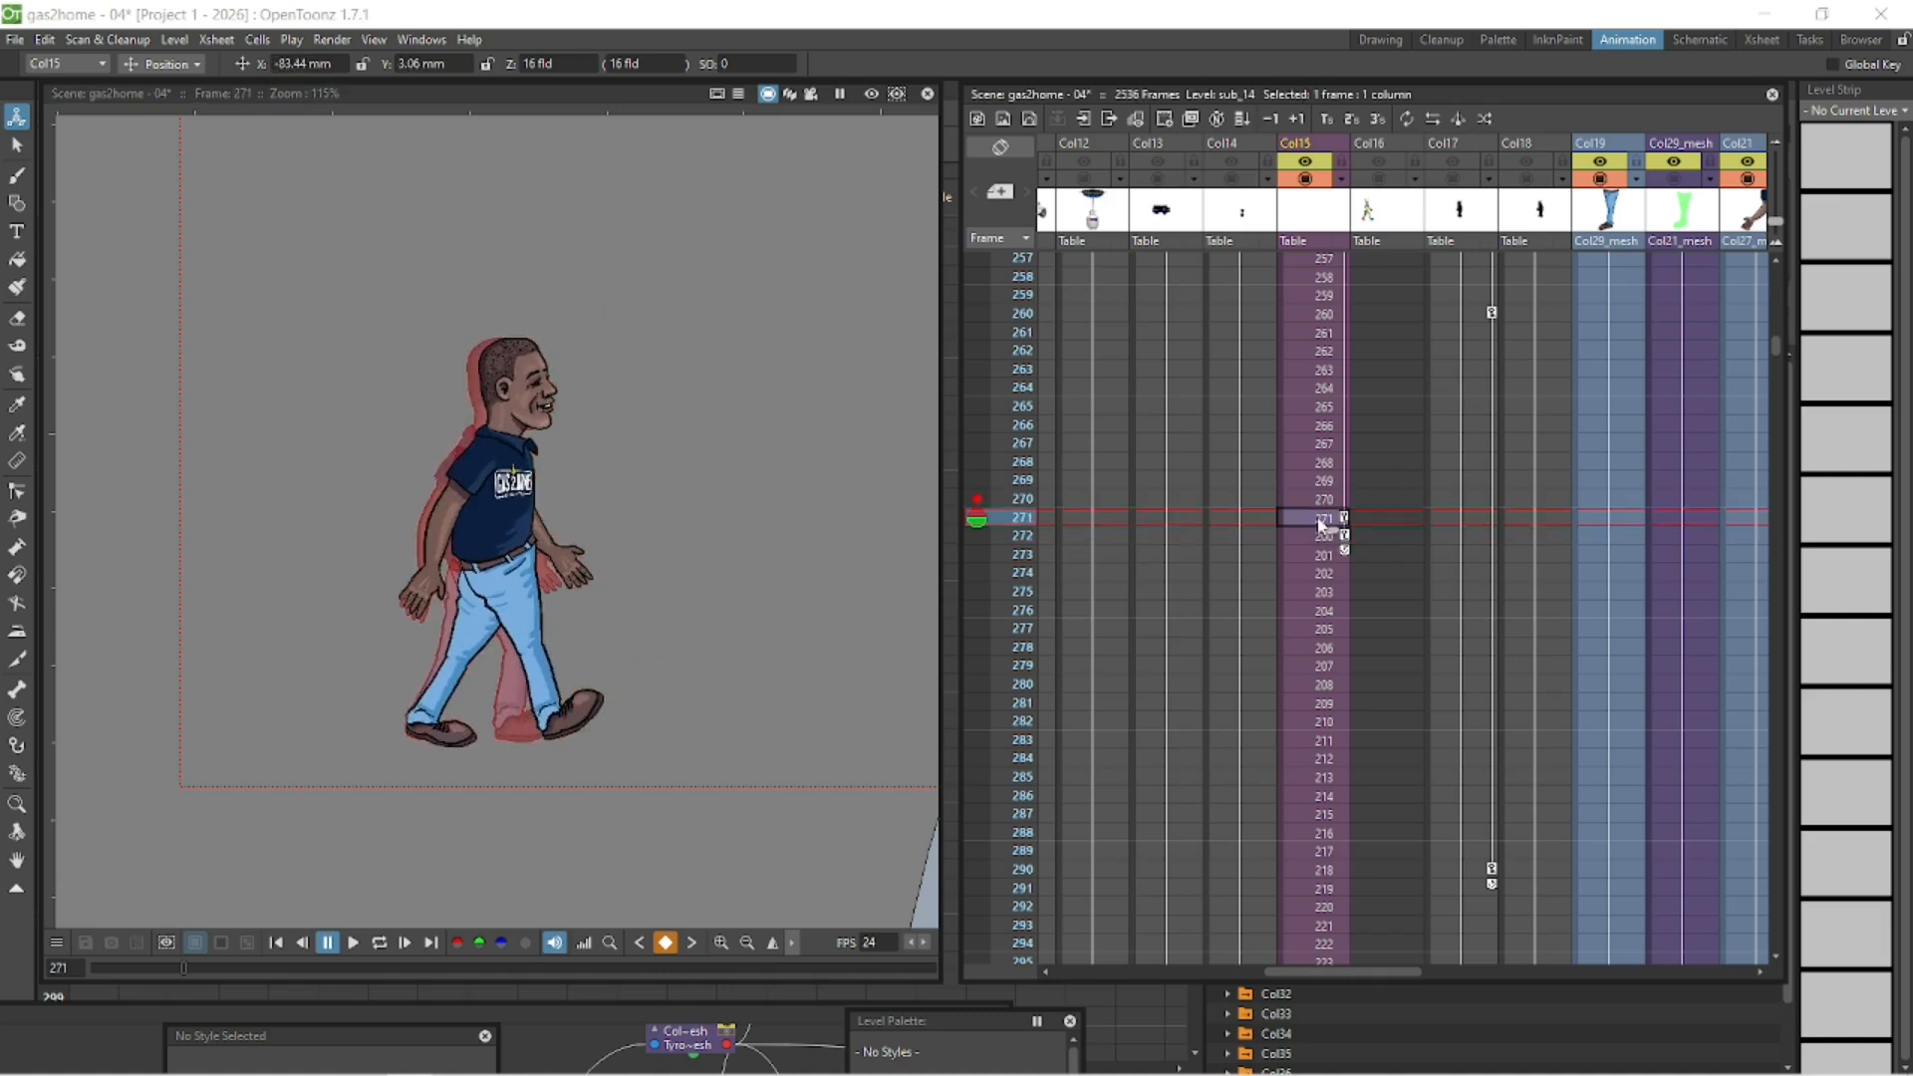
key("Down")
key("Up")
key("Up")
key("Up")
key("Up")
key("Down")
key("Down")
key("Down")
key("Down")
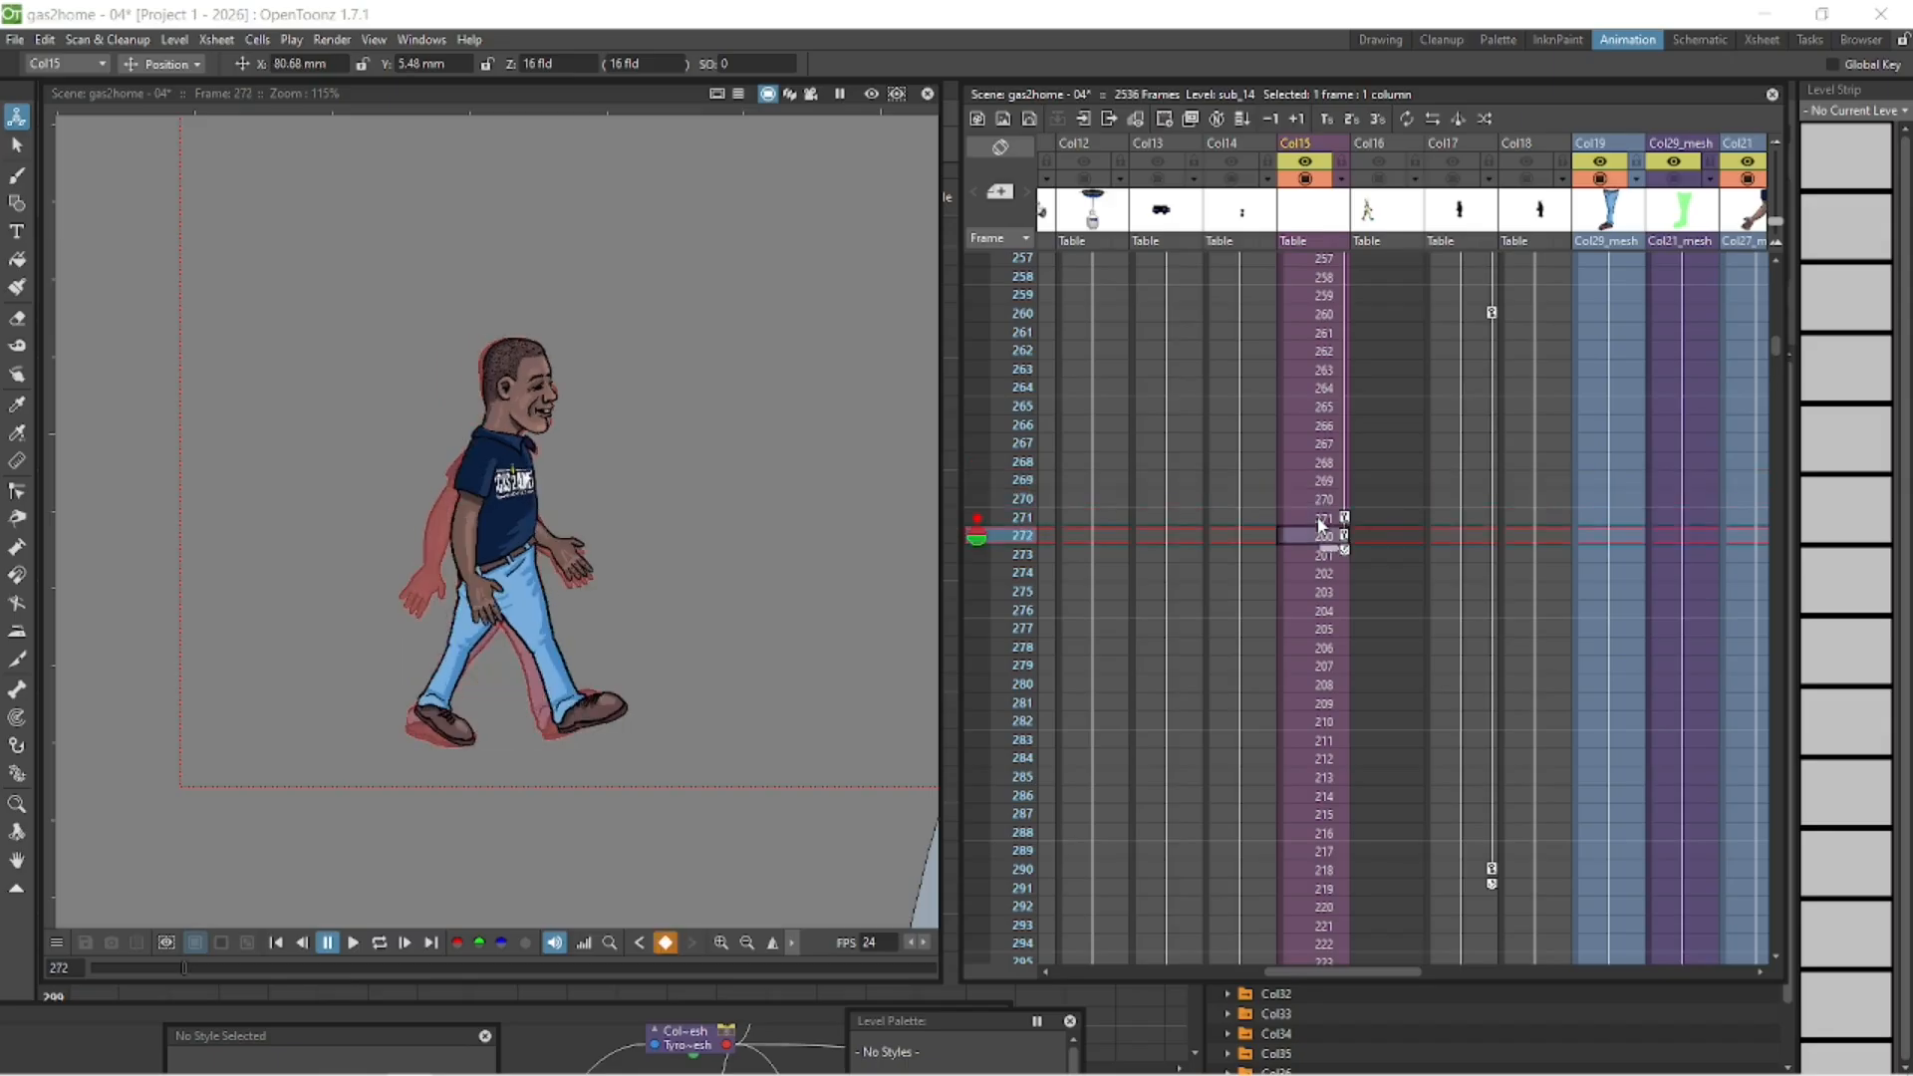
- Play and scrub the extended walk from frame 200 to beyond frame 500 to review the character's path past the gas cylinder
left_click(379, 942)
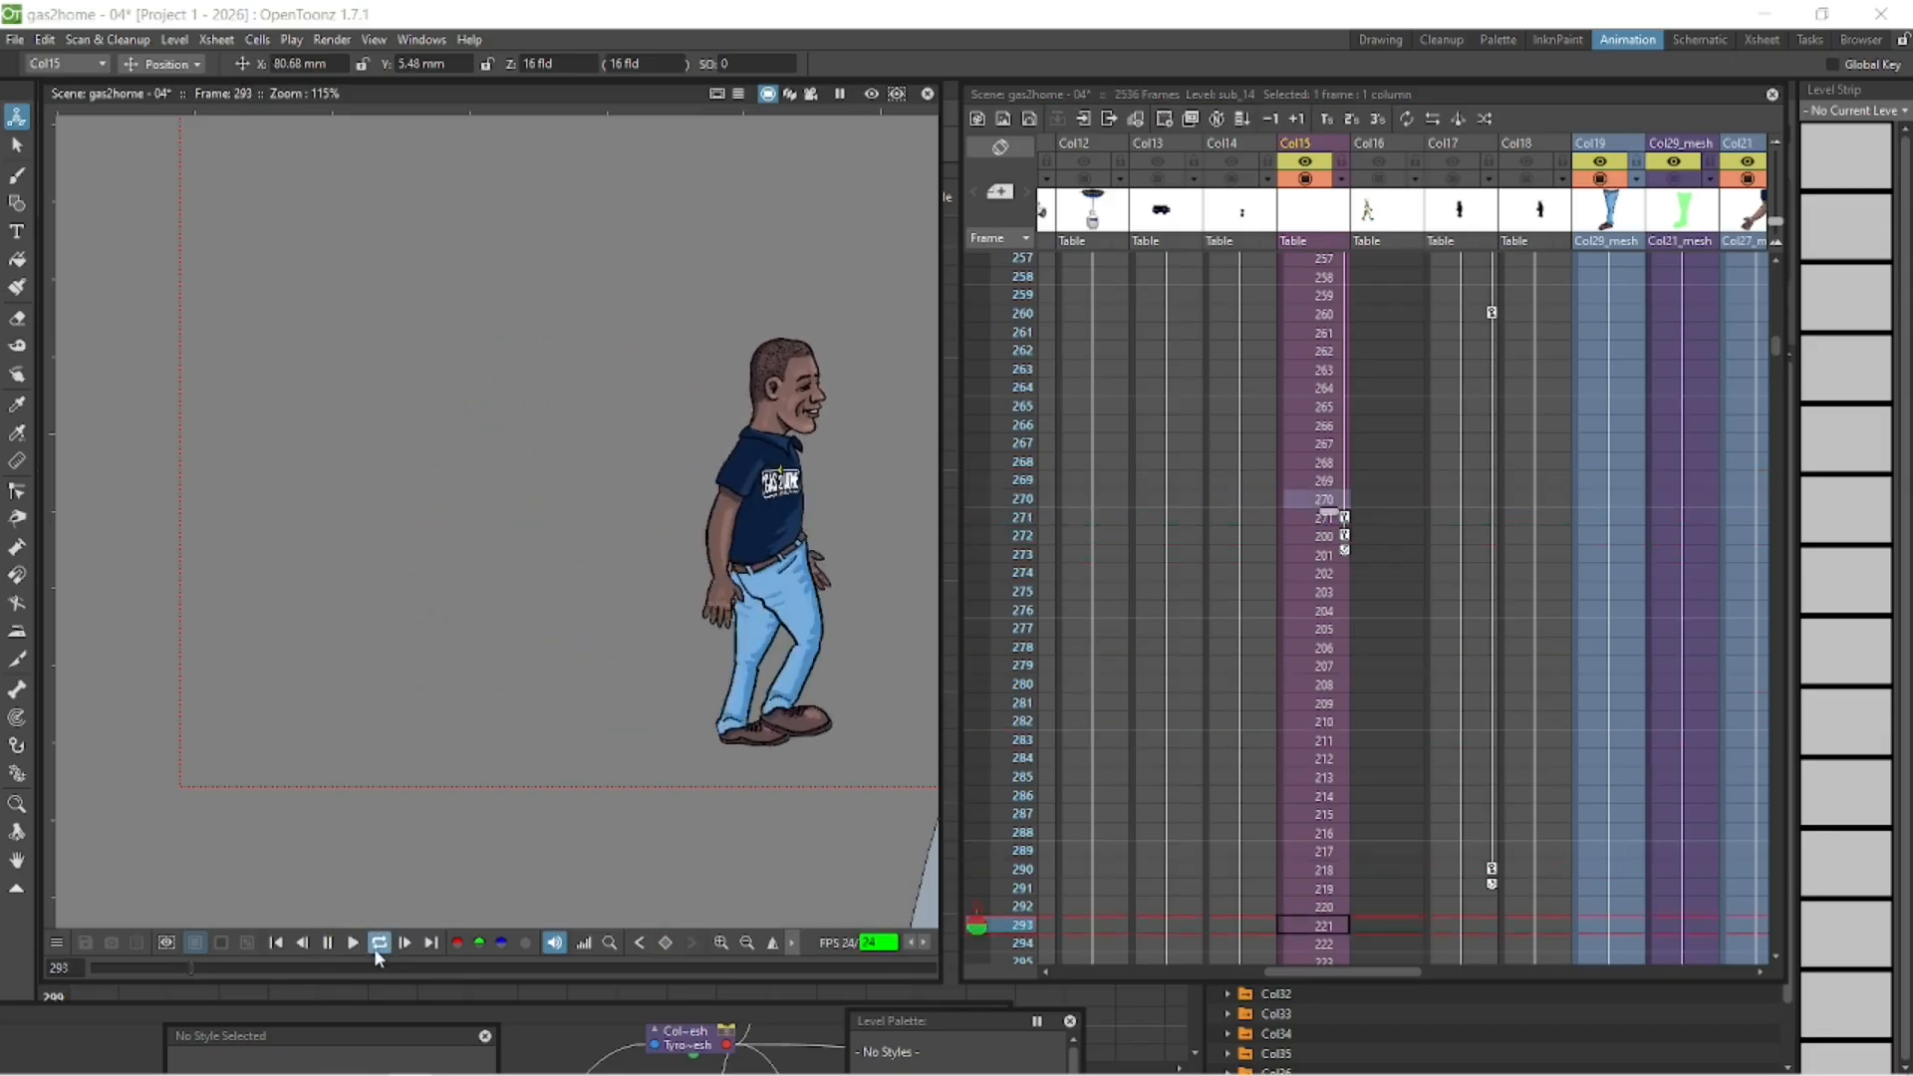
left_click(359, 945)
mouse_move(165, 974)
left_mouse_down()
mouse_move(116, 968)
mouse_move(194, 972)
mouse_move(182, 983)
left_mouse_up()
scroll(582, 626, "down", 4)
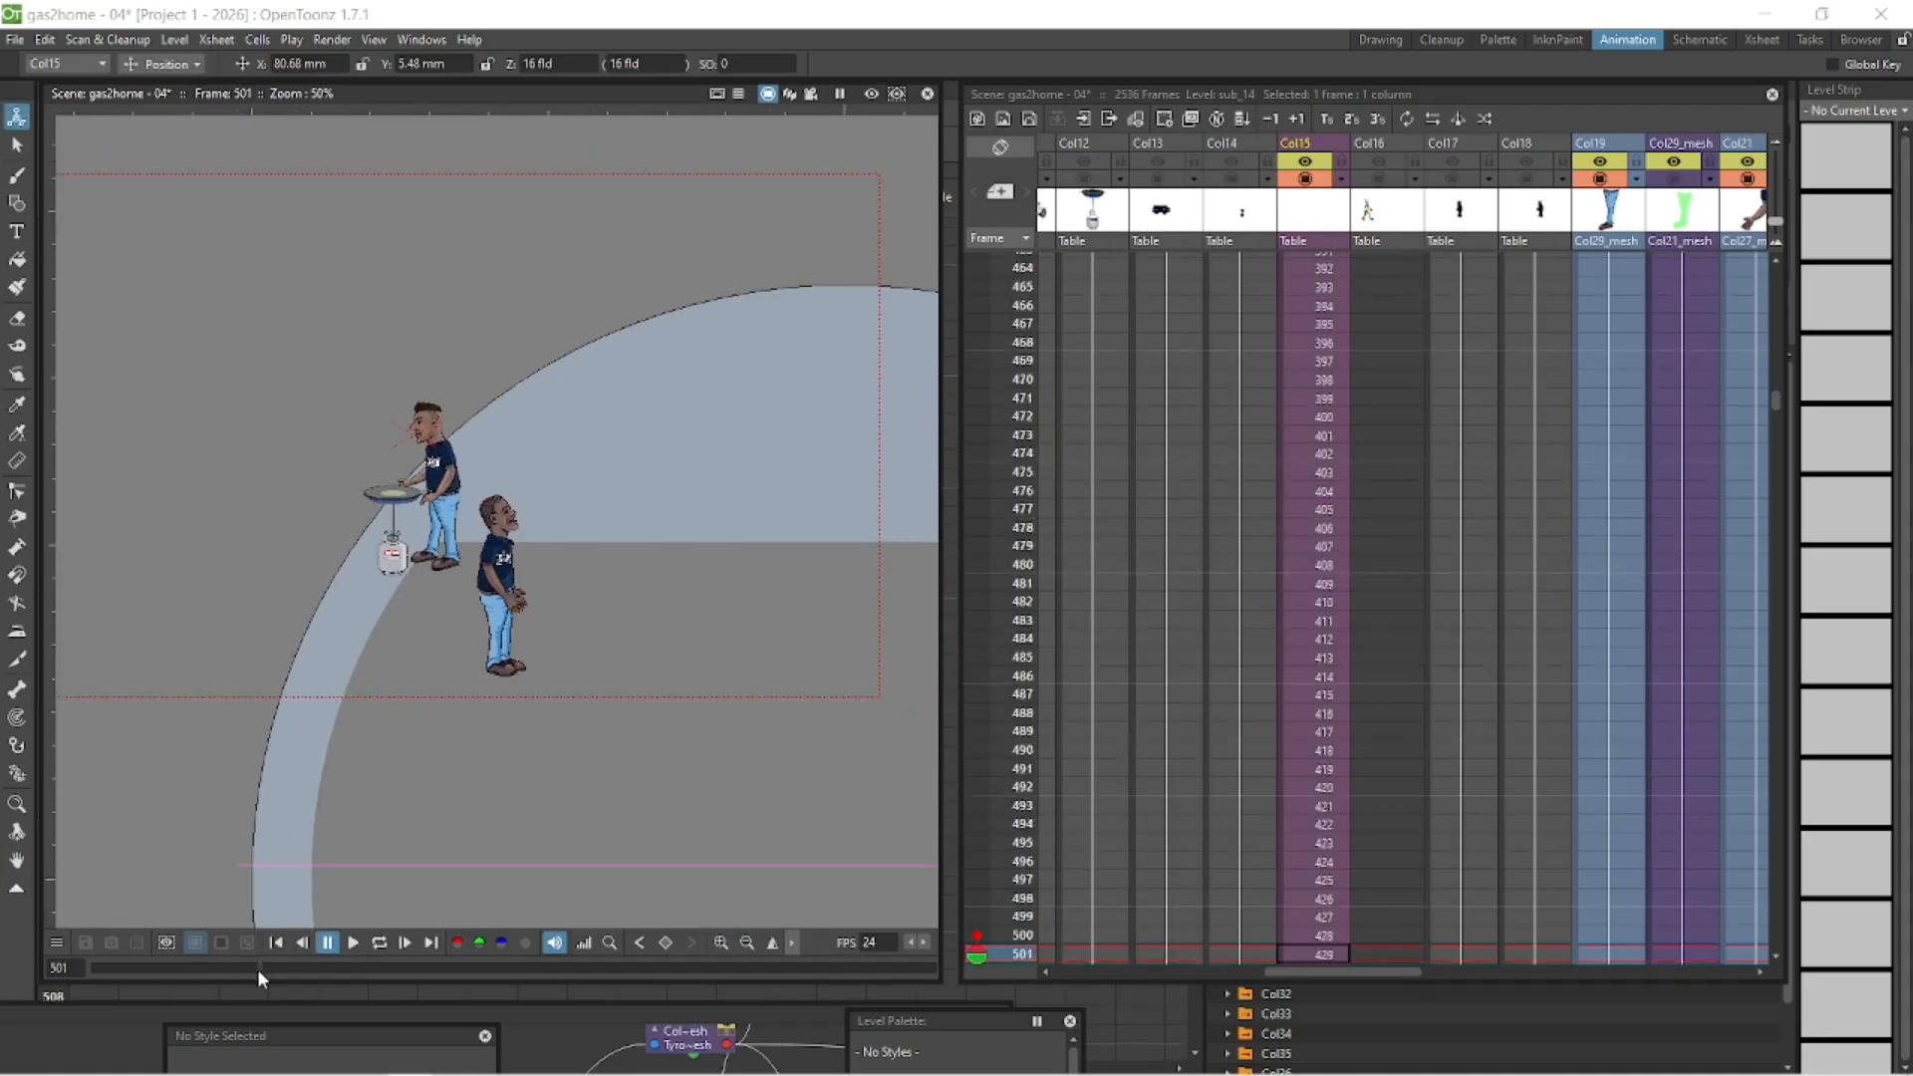
left_click_drag(189, 970, 197, 973)
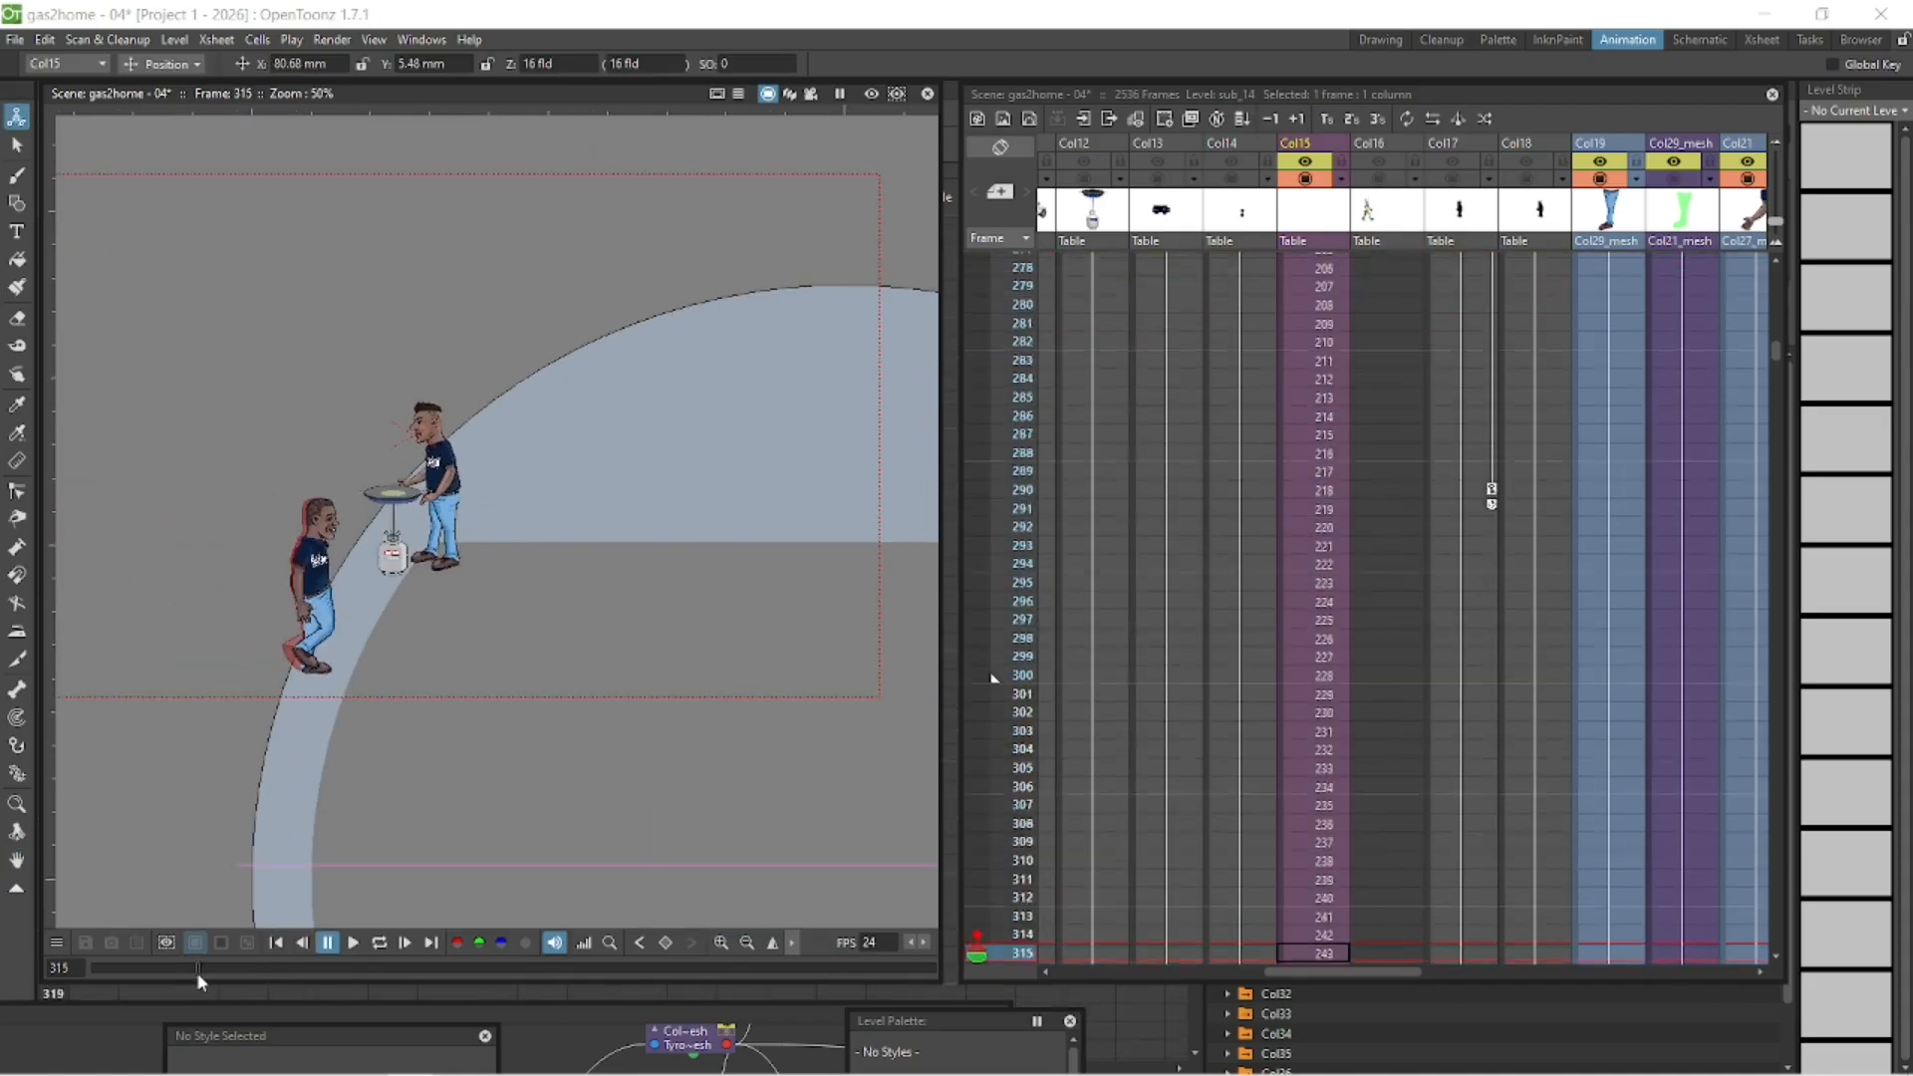
left_click_drag(637, 826, 718, 830)
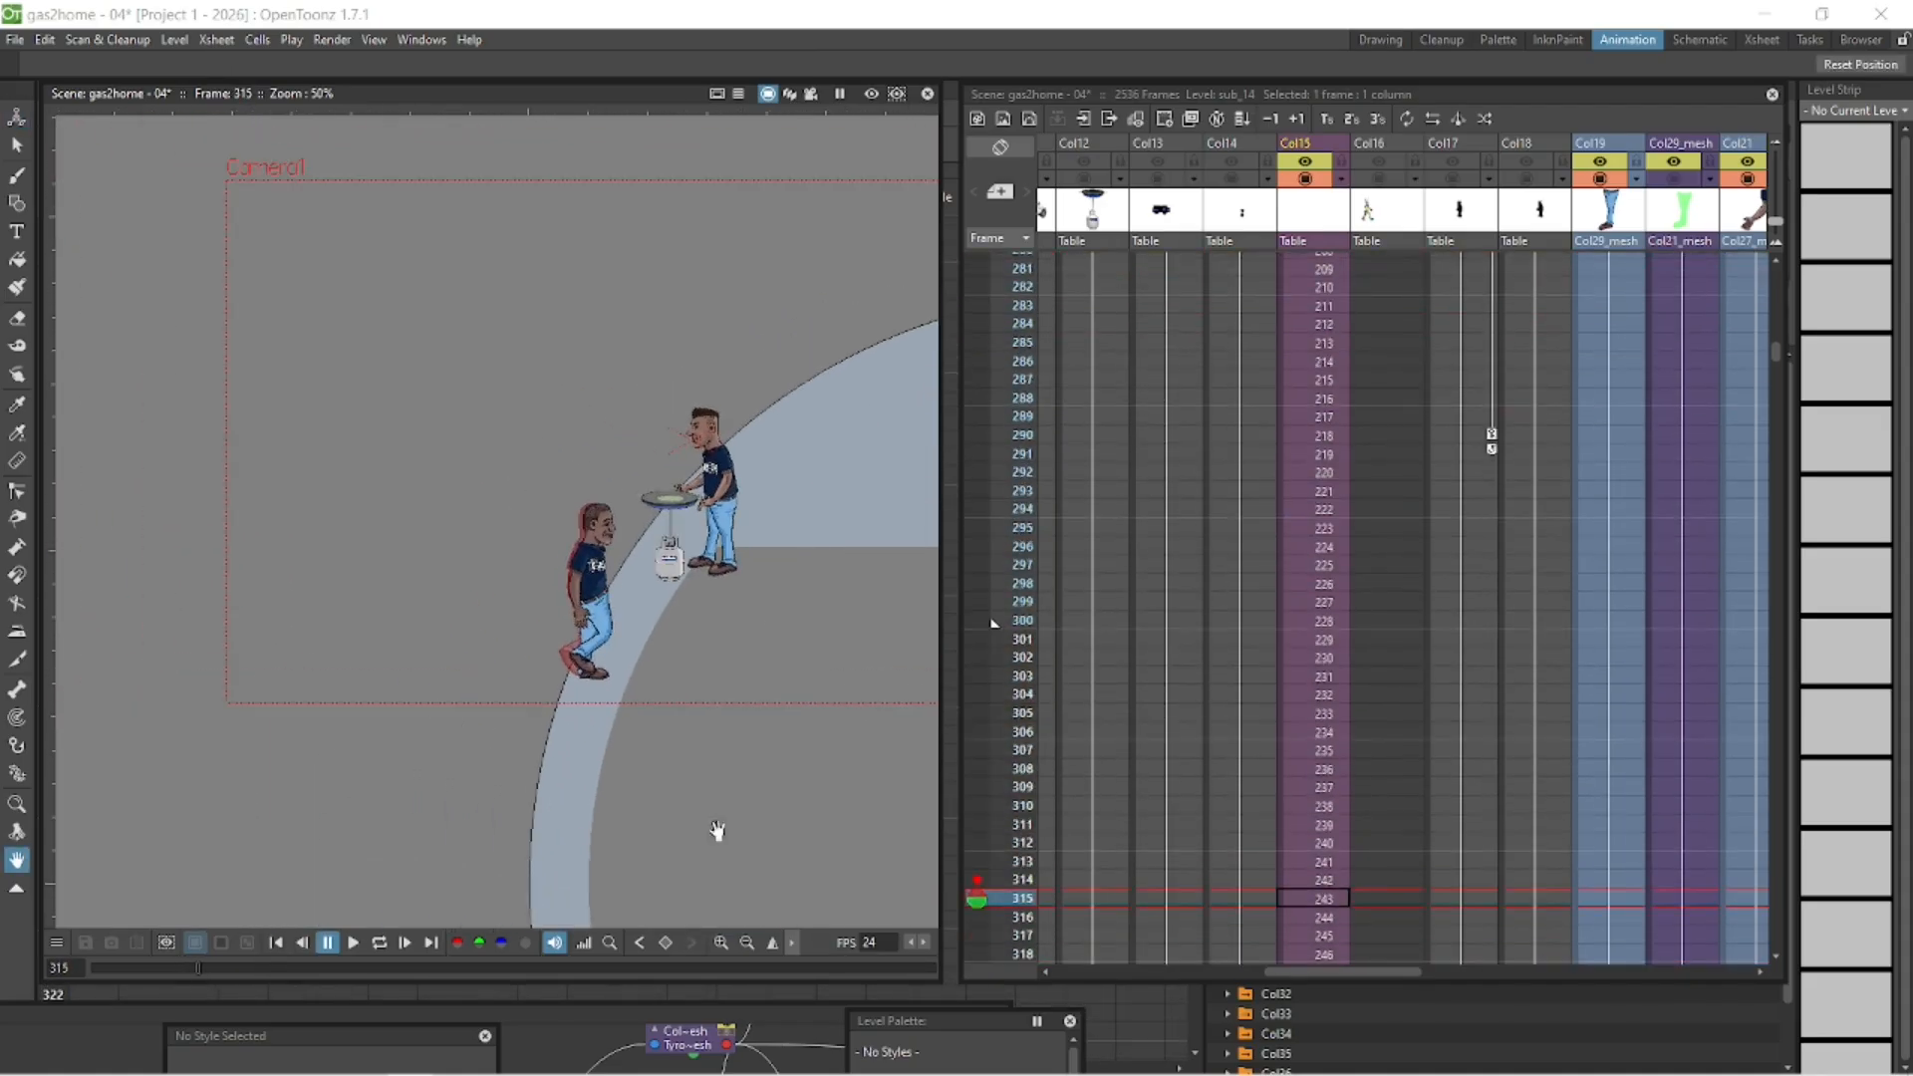
left_click(276, 944)
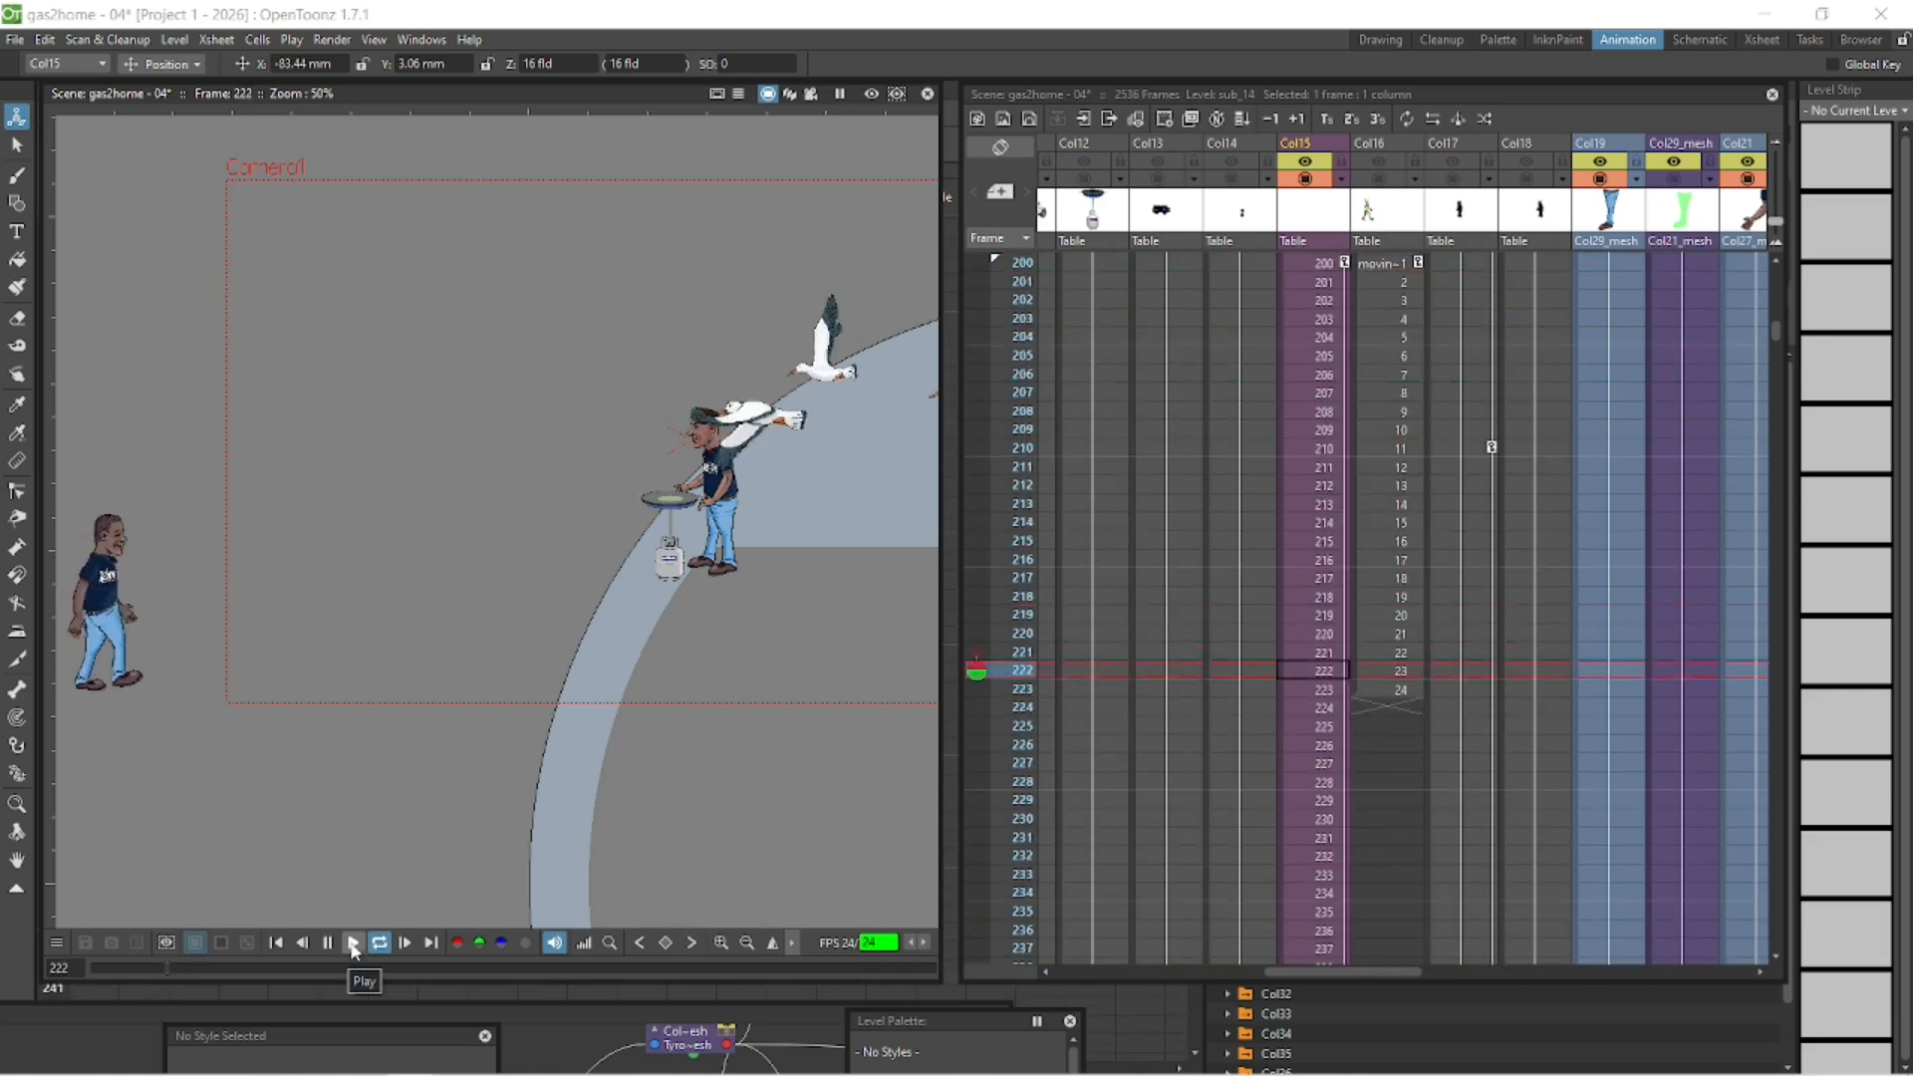
left_click(684, 832)
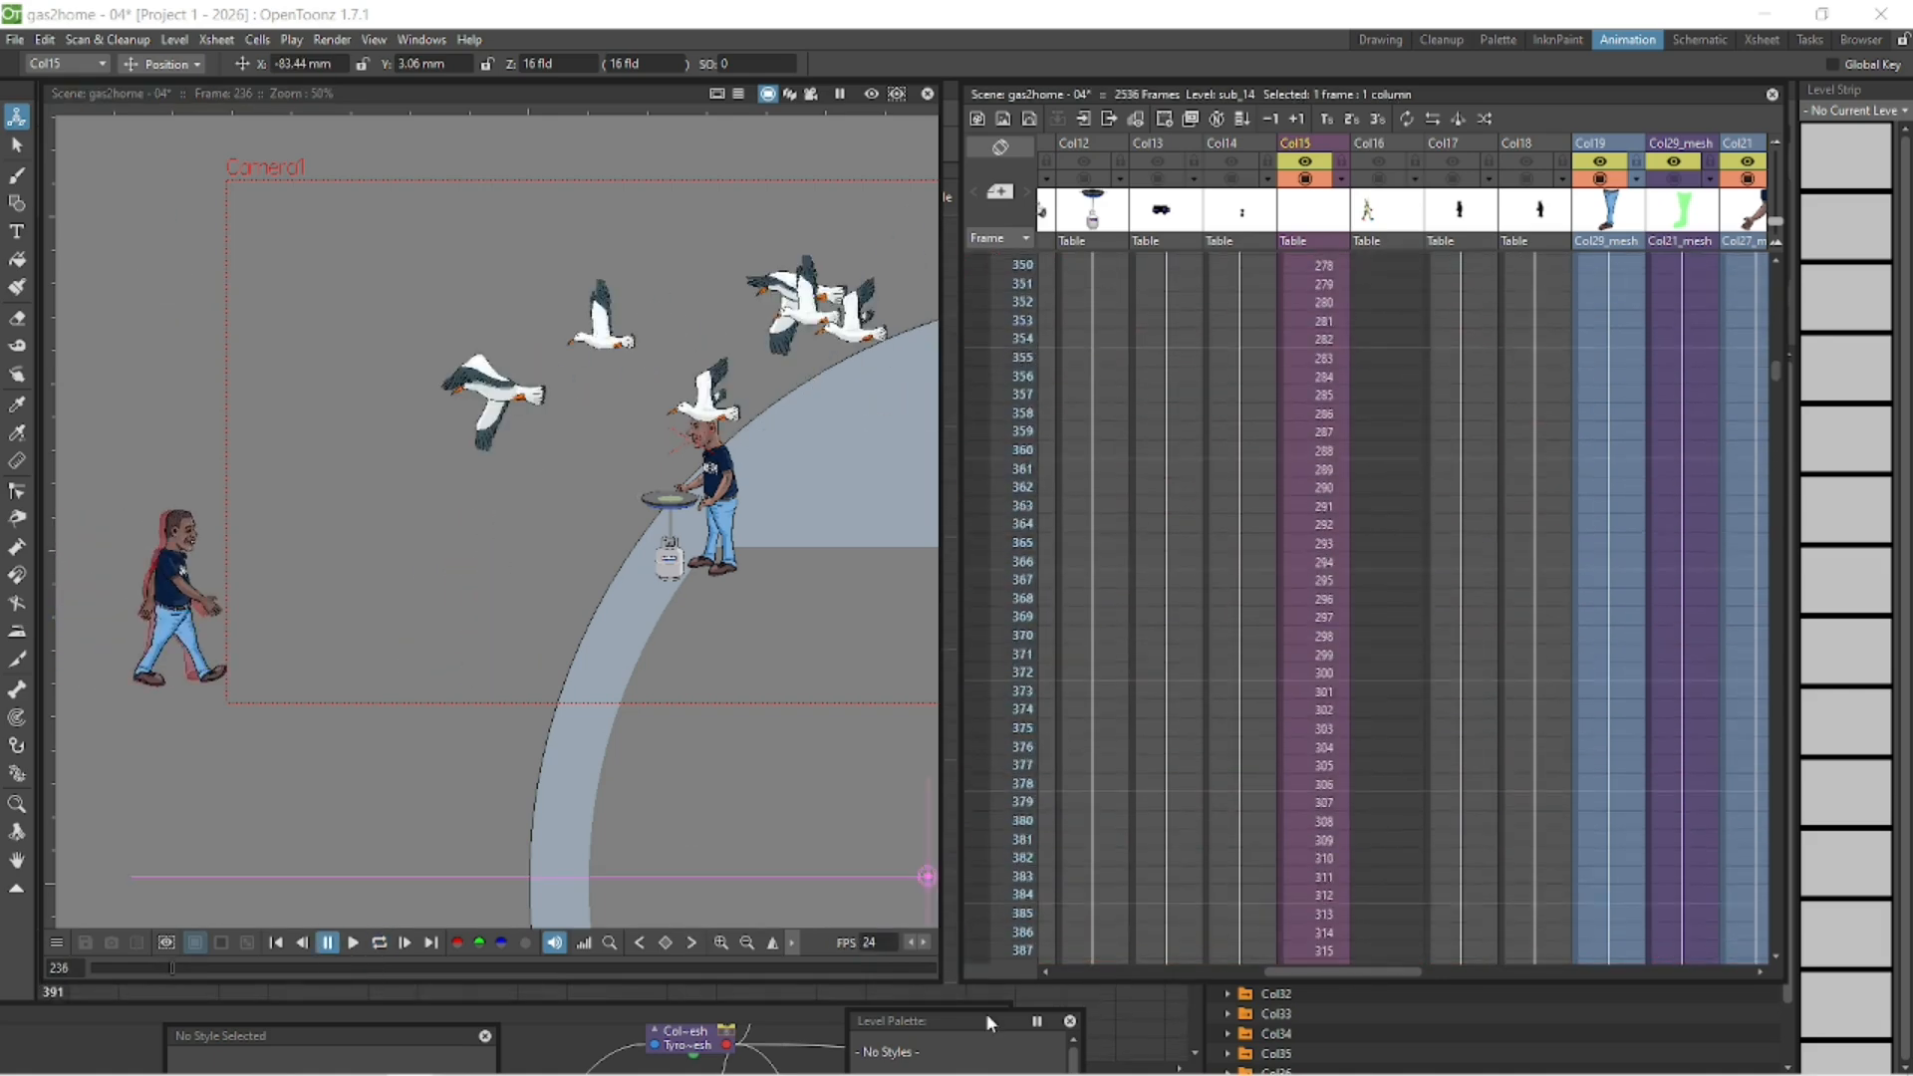
left_click(379, 942)
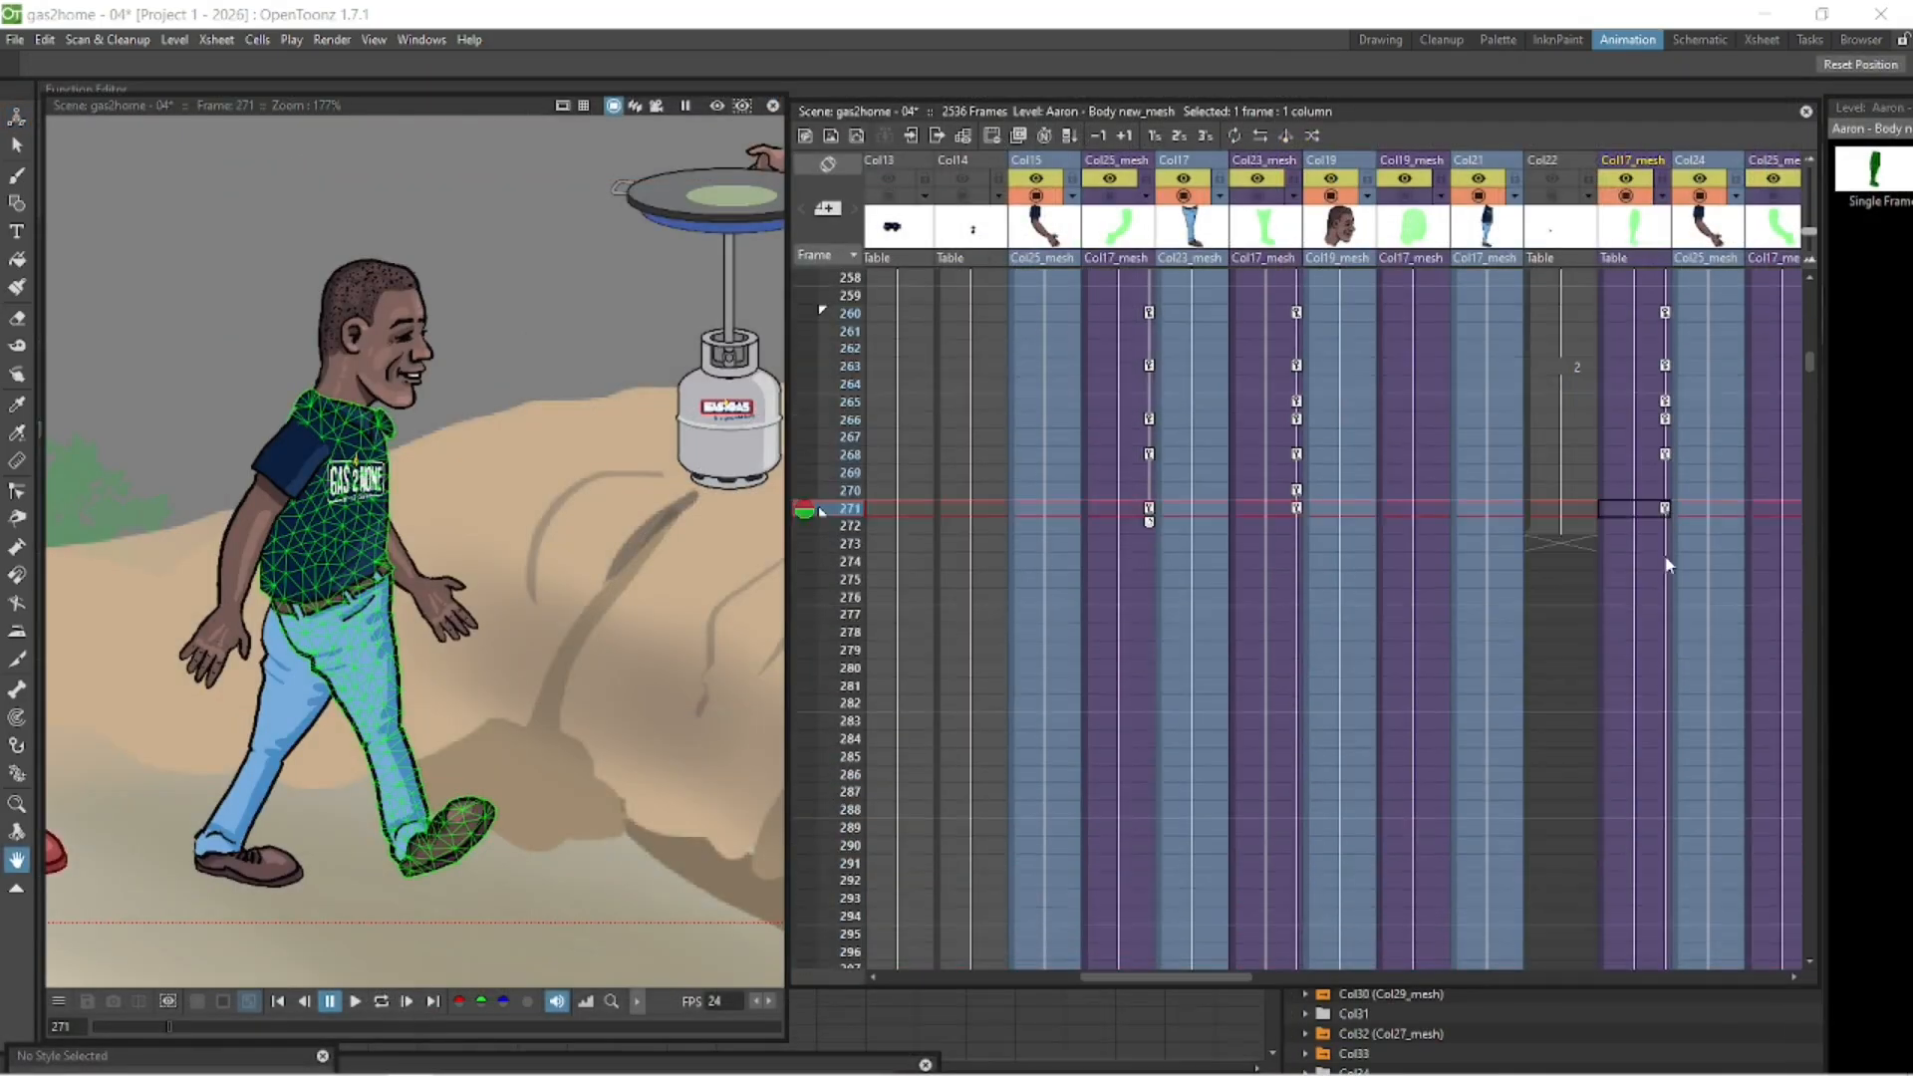
- Show frame 271 as onion skin and key the body mesh in Col17_mesh farther forward at frame 276
left_click(807, 510)
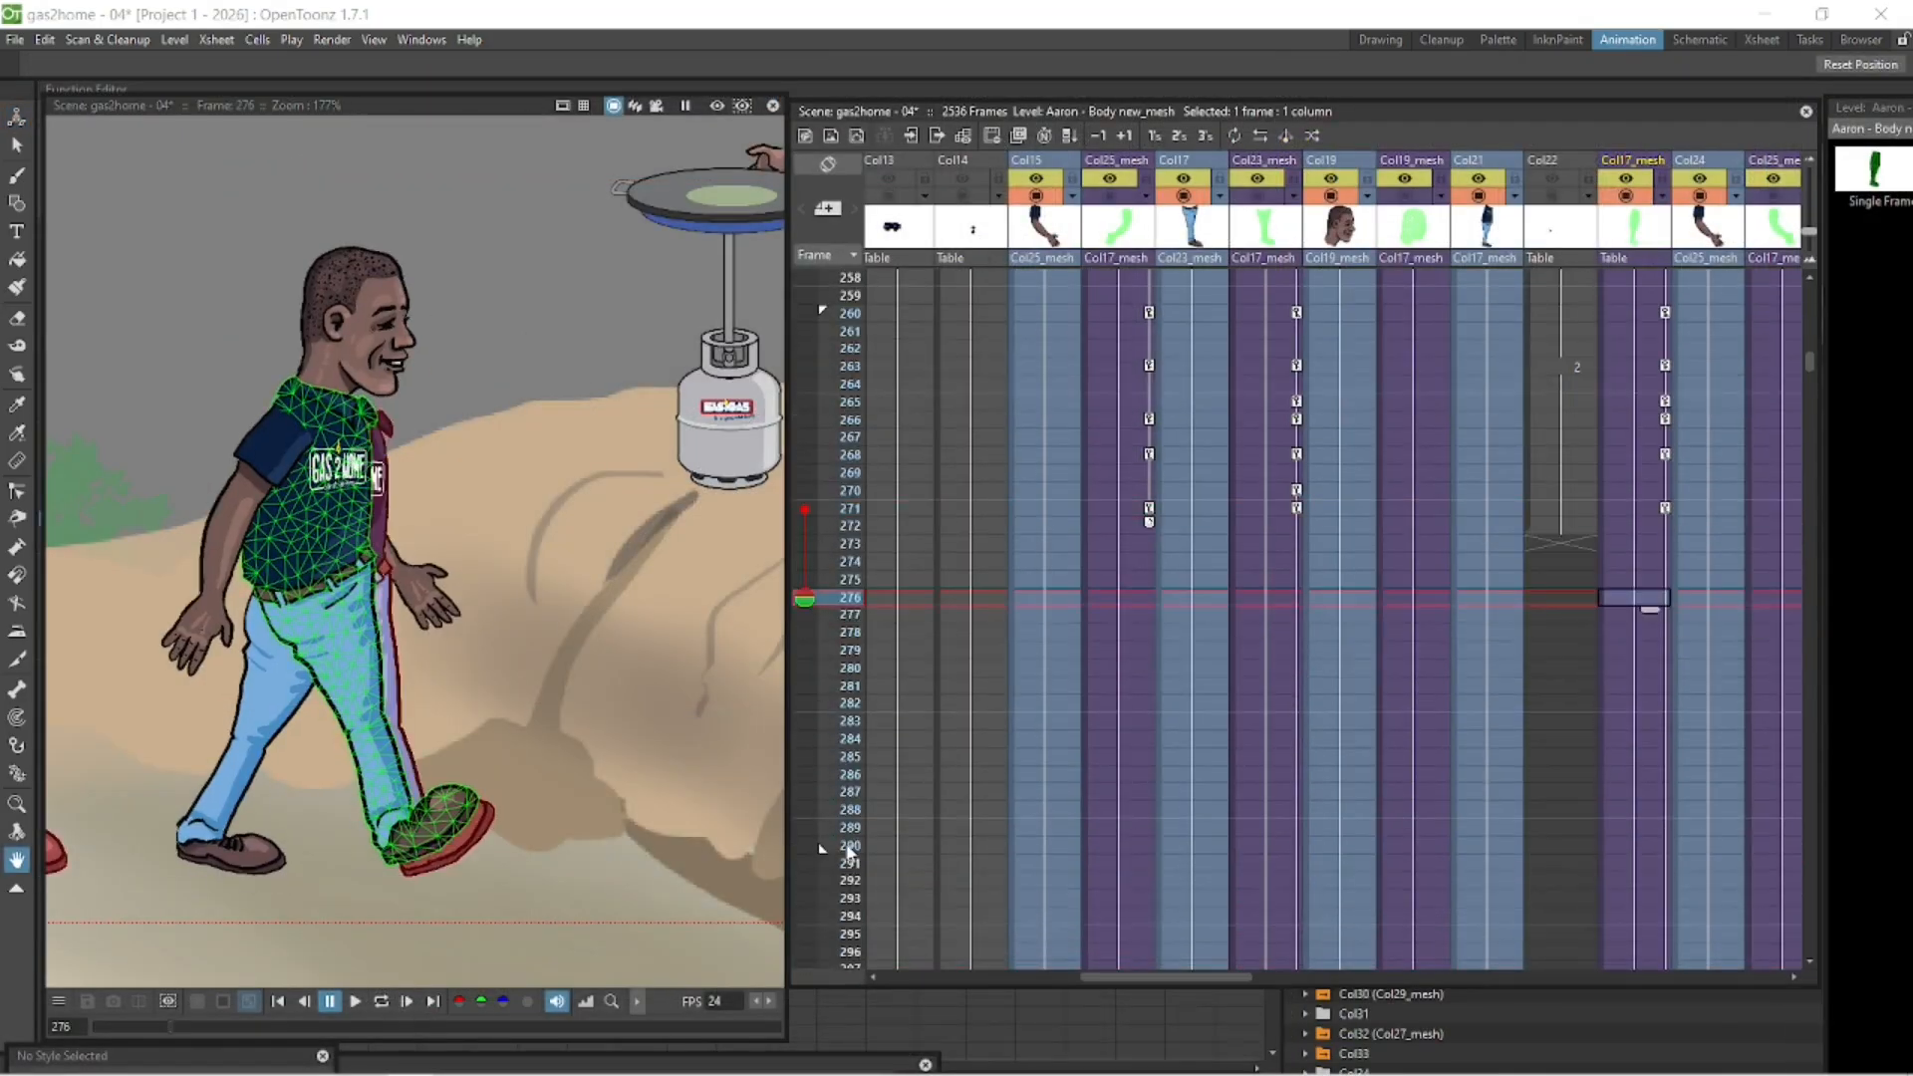
key("Up")
key("Up")
key("Up")
key("Up")
key("Up")
key("Down")
key("Down")
key("Down")
key("Down")
key("Down")
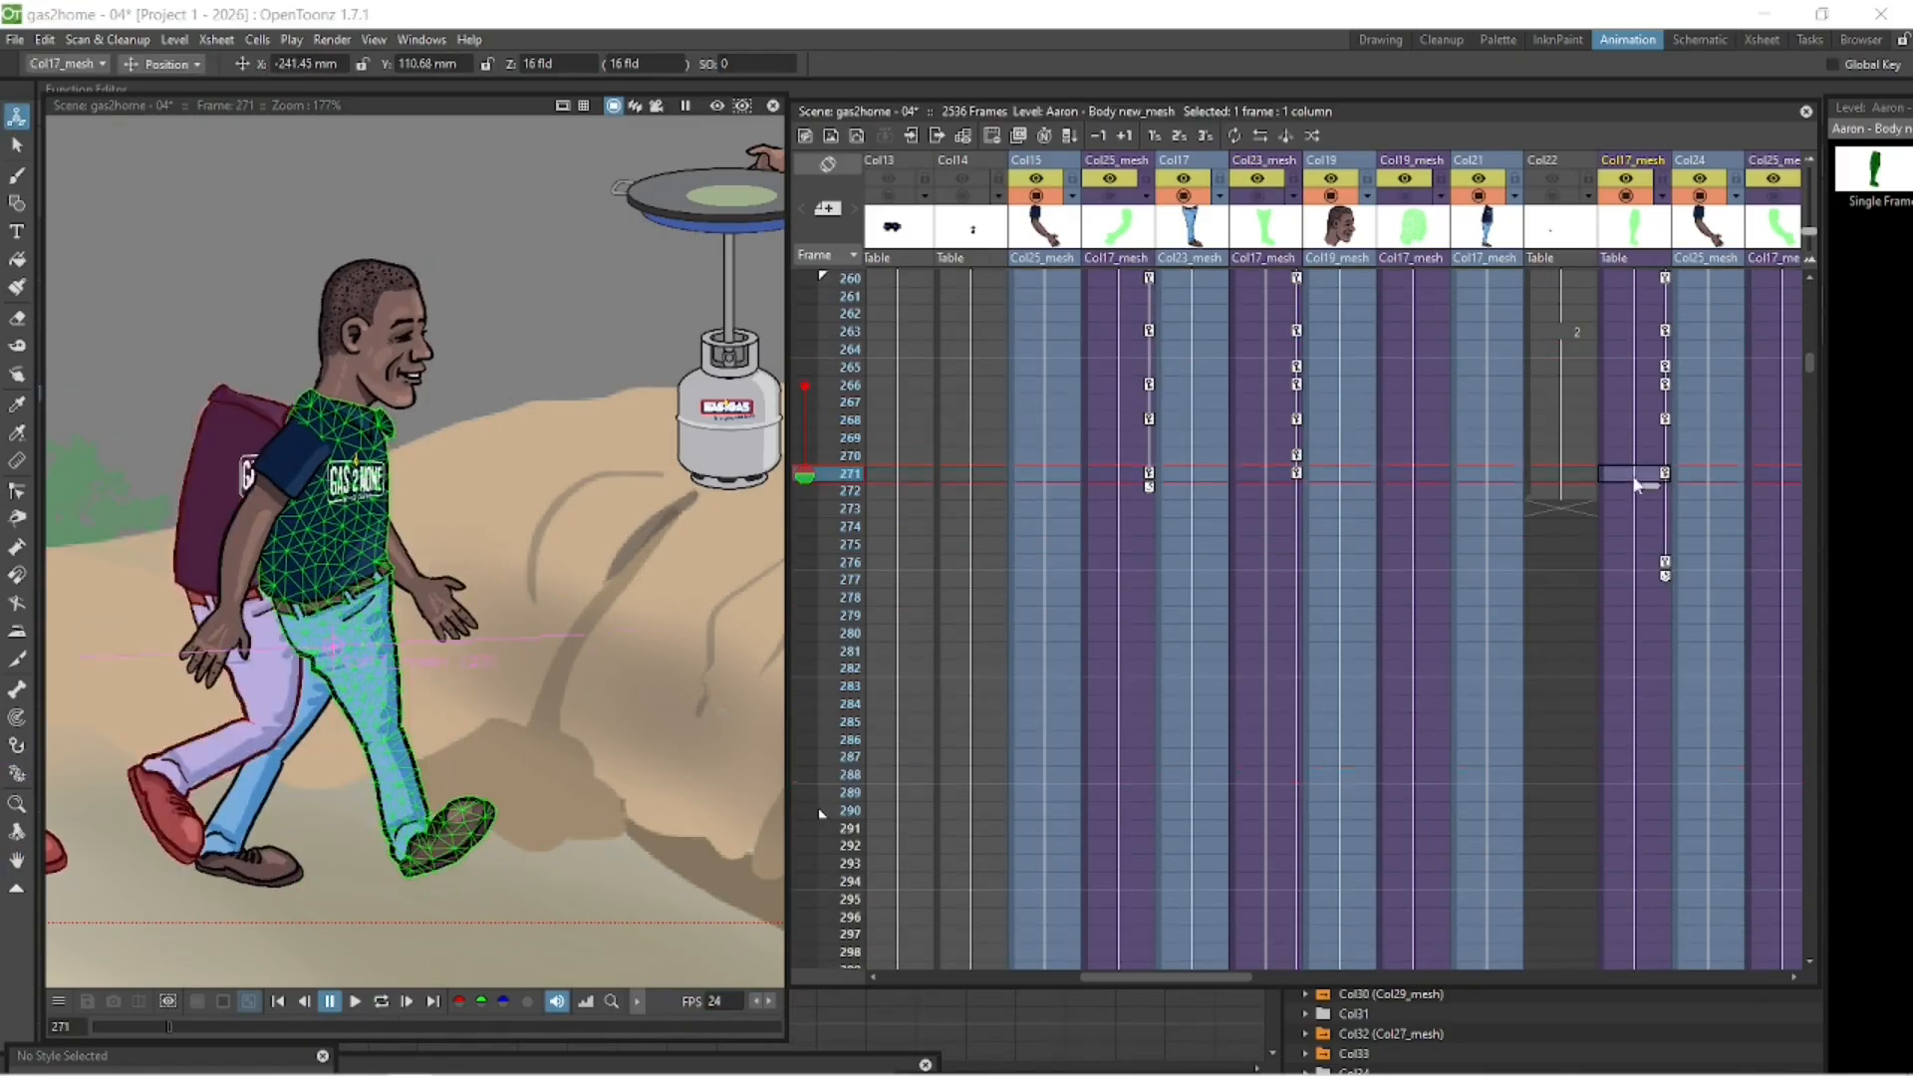
- Pose the left leg mesh in Col23_mesh at frame 276 with its foot forward, comparing it with the key at frame 271
left_click(1275, 565)
left_click_drag(414, 632, 419, 634)
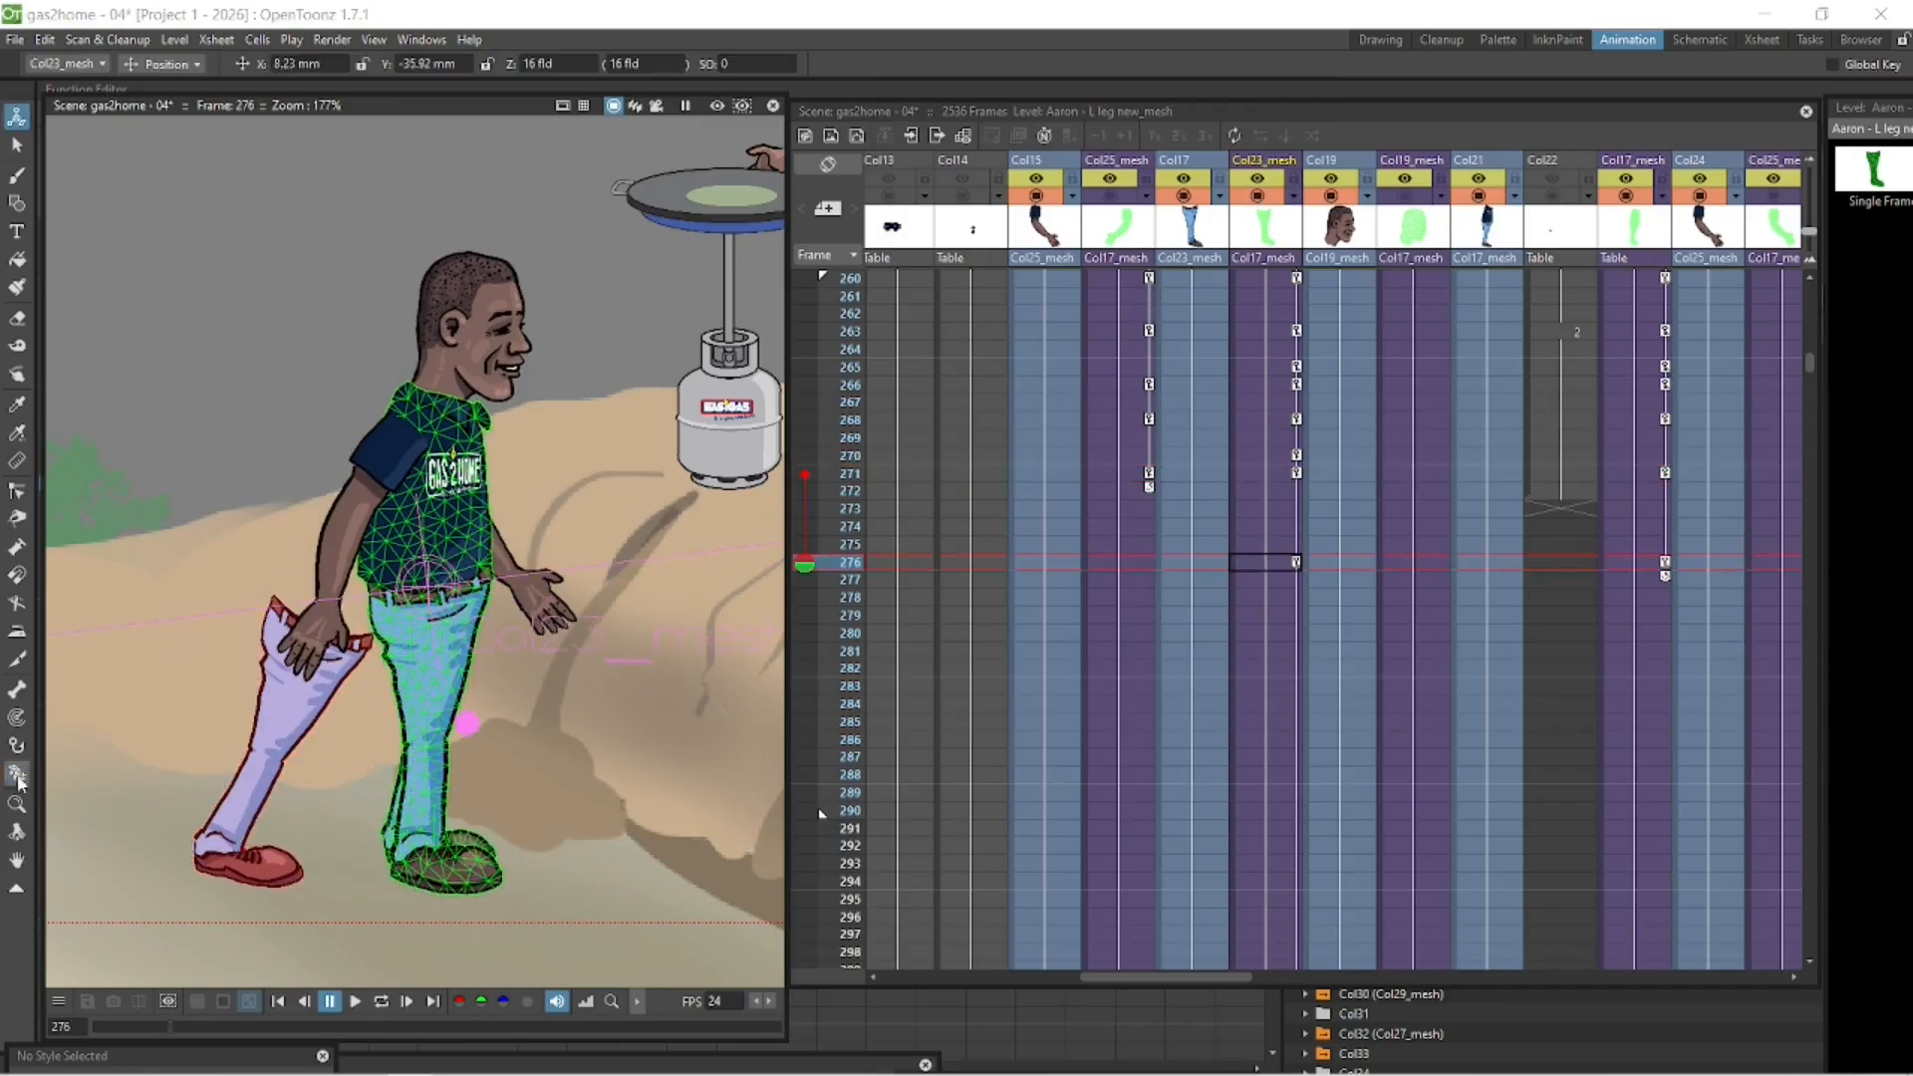
left_click_drag(488, 842, 485, 850)
left_click(1260, 474)
left_click(1262, 562)
left_click(1261, 473)
left_click(1261, 563)
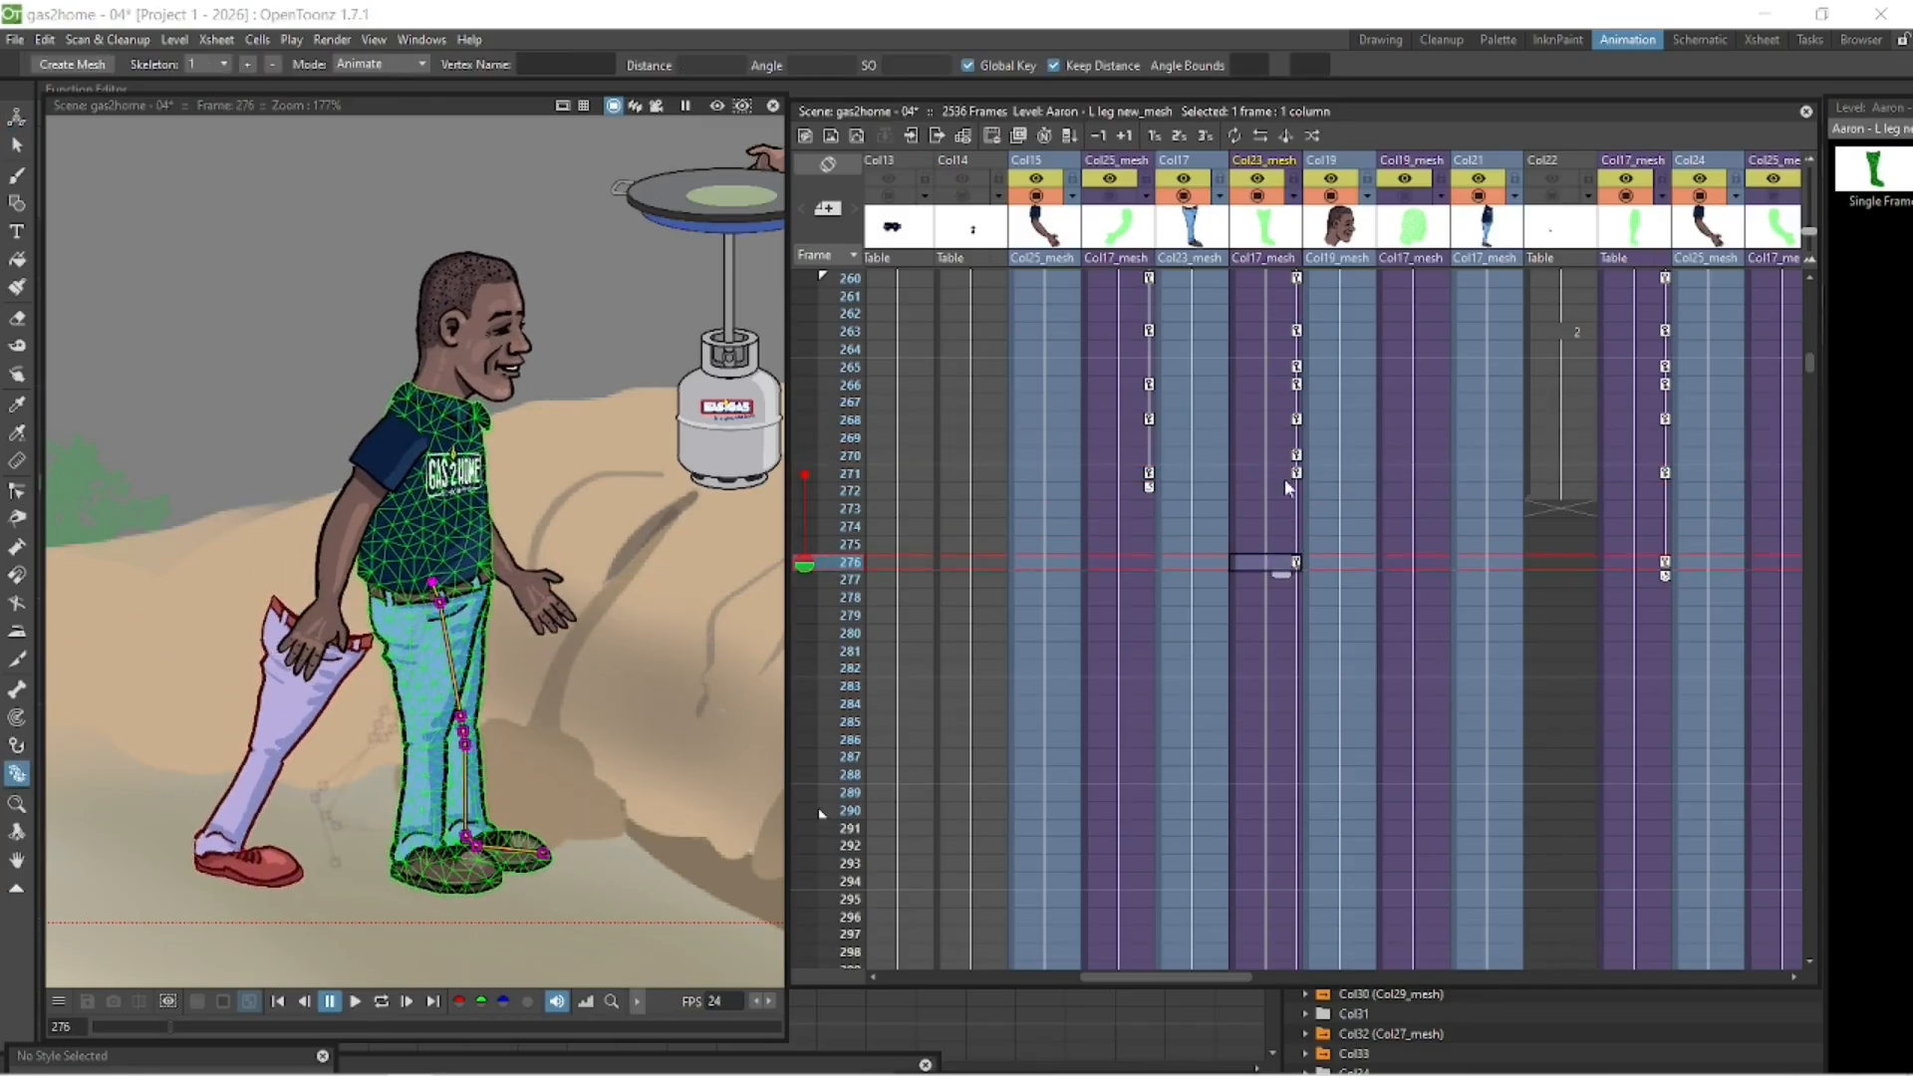
- Move the frame 276 keys of the body and left leg meshes to frame 282 and preview the motion
left_click_drag(1665, 565, 1665, 677)
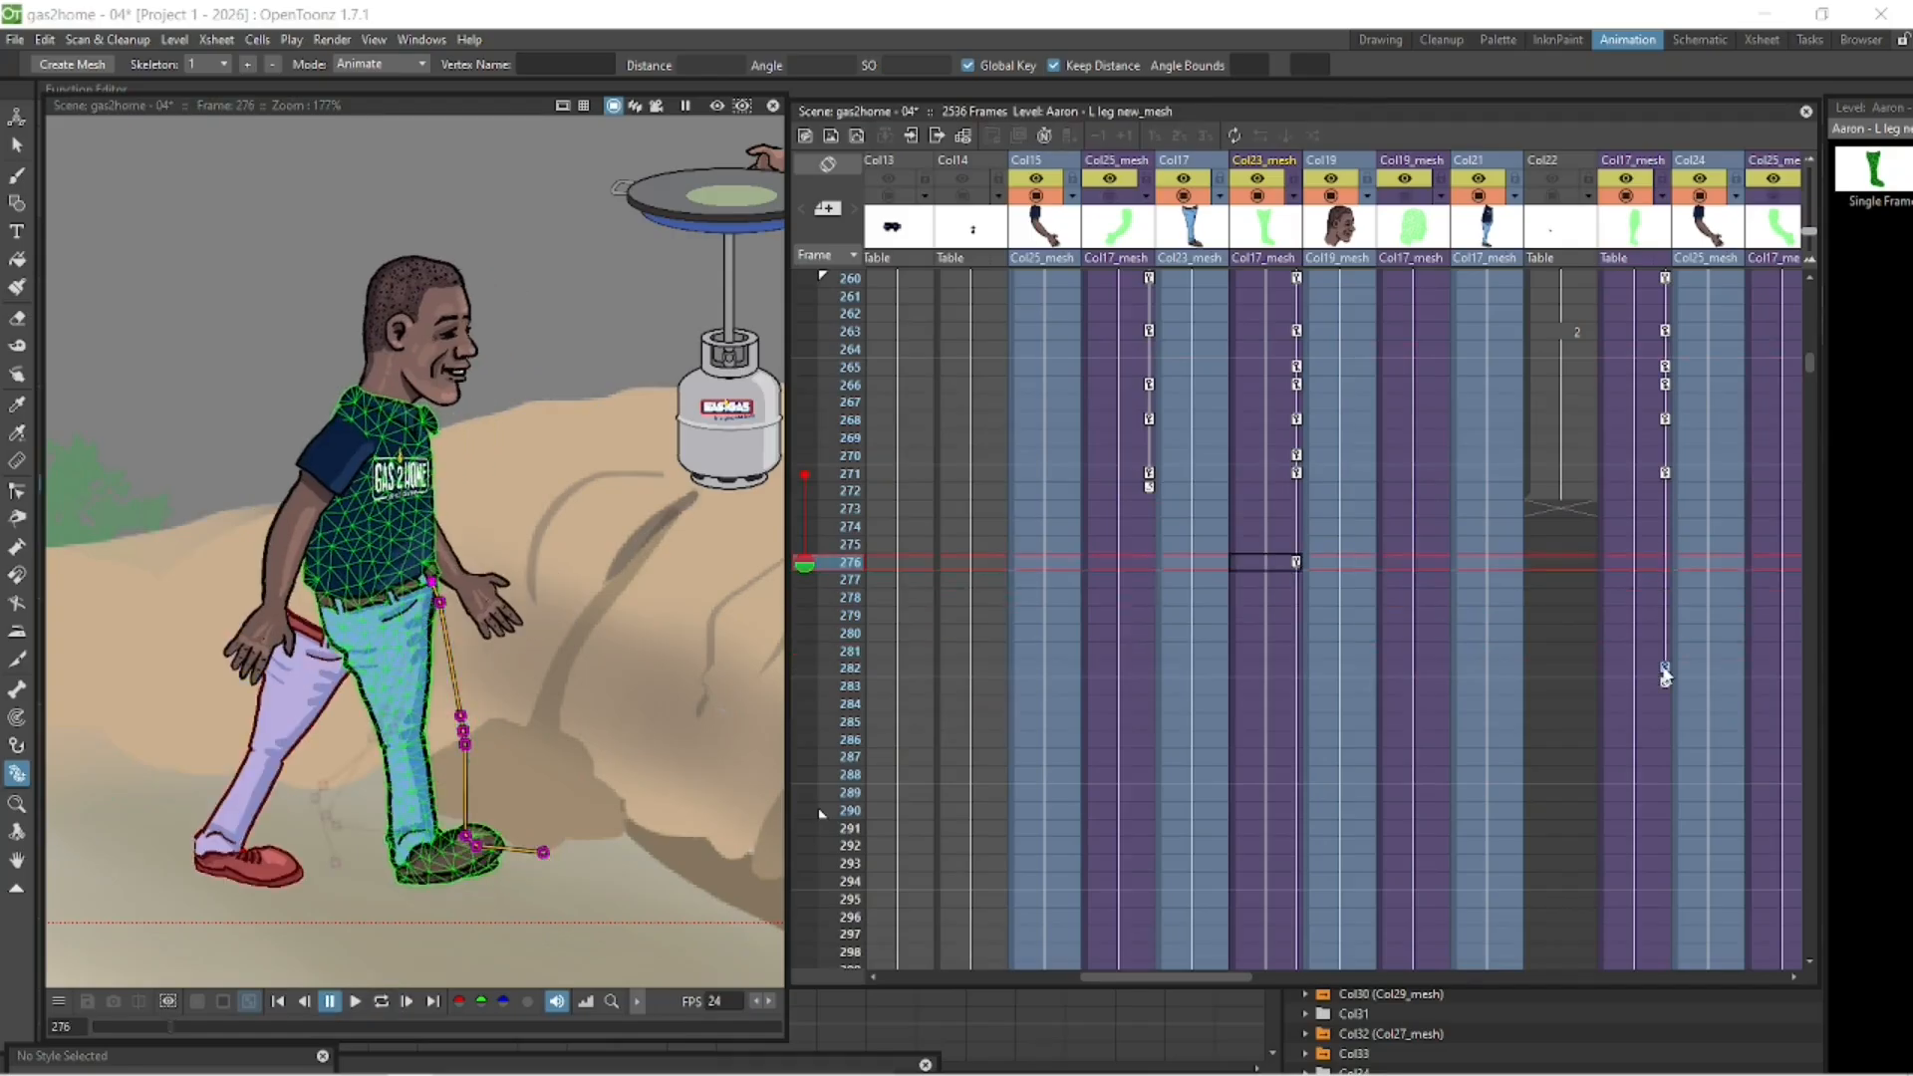
left_click_drag(1296, 564, 1301, 674)
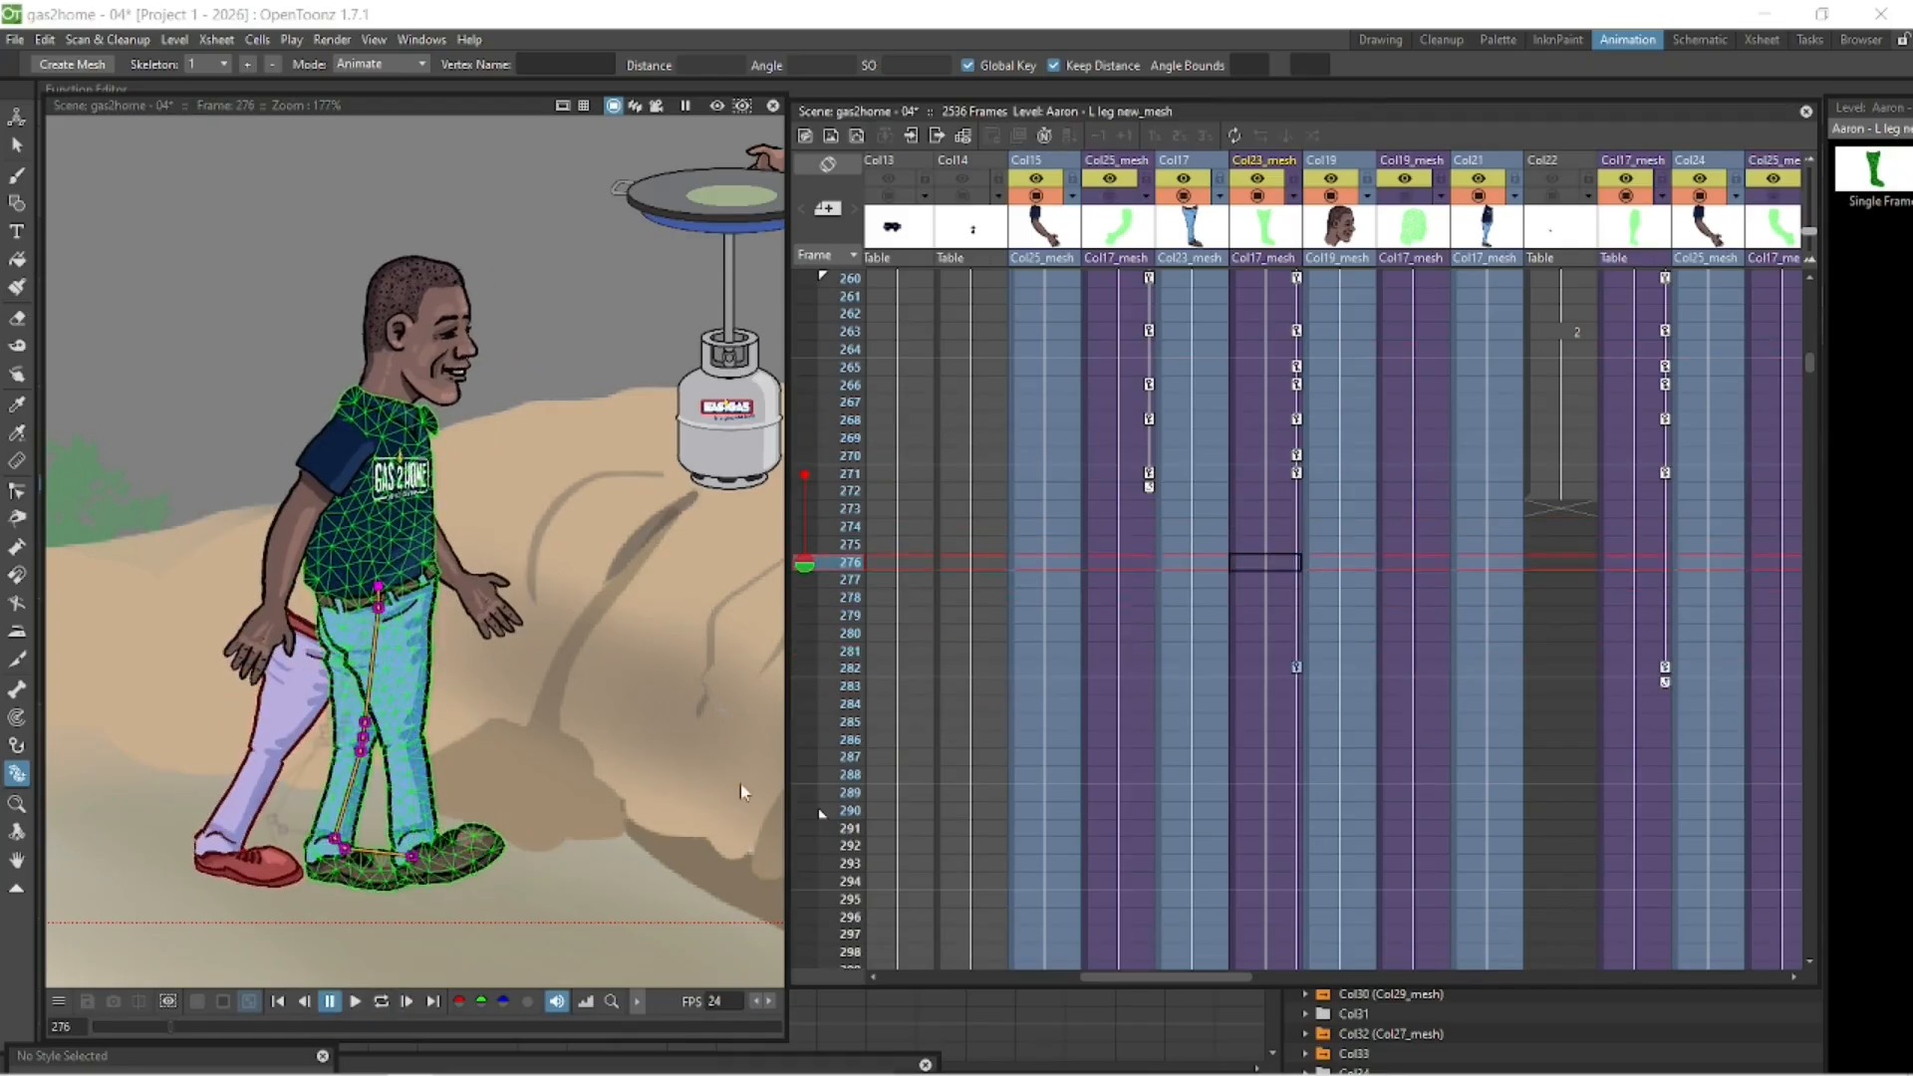
left_click(380, 1002)
left_click(354, 1001)
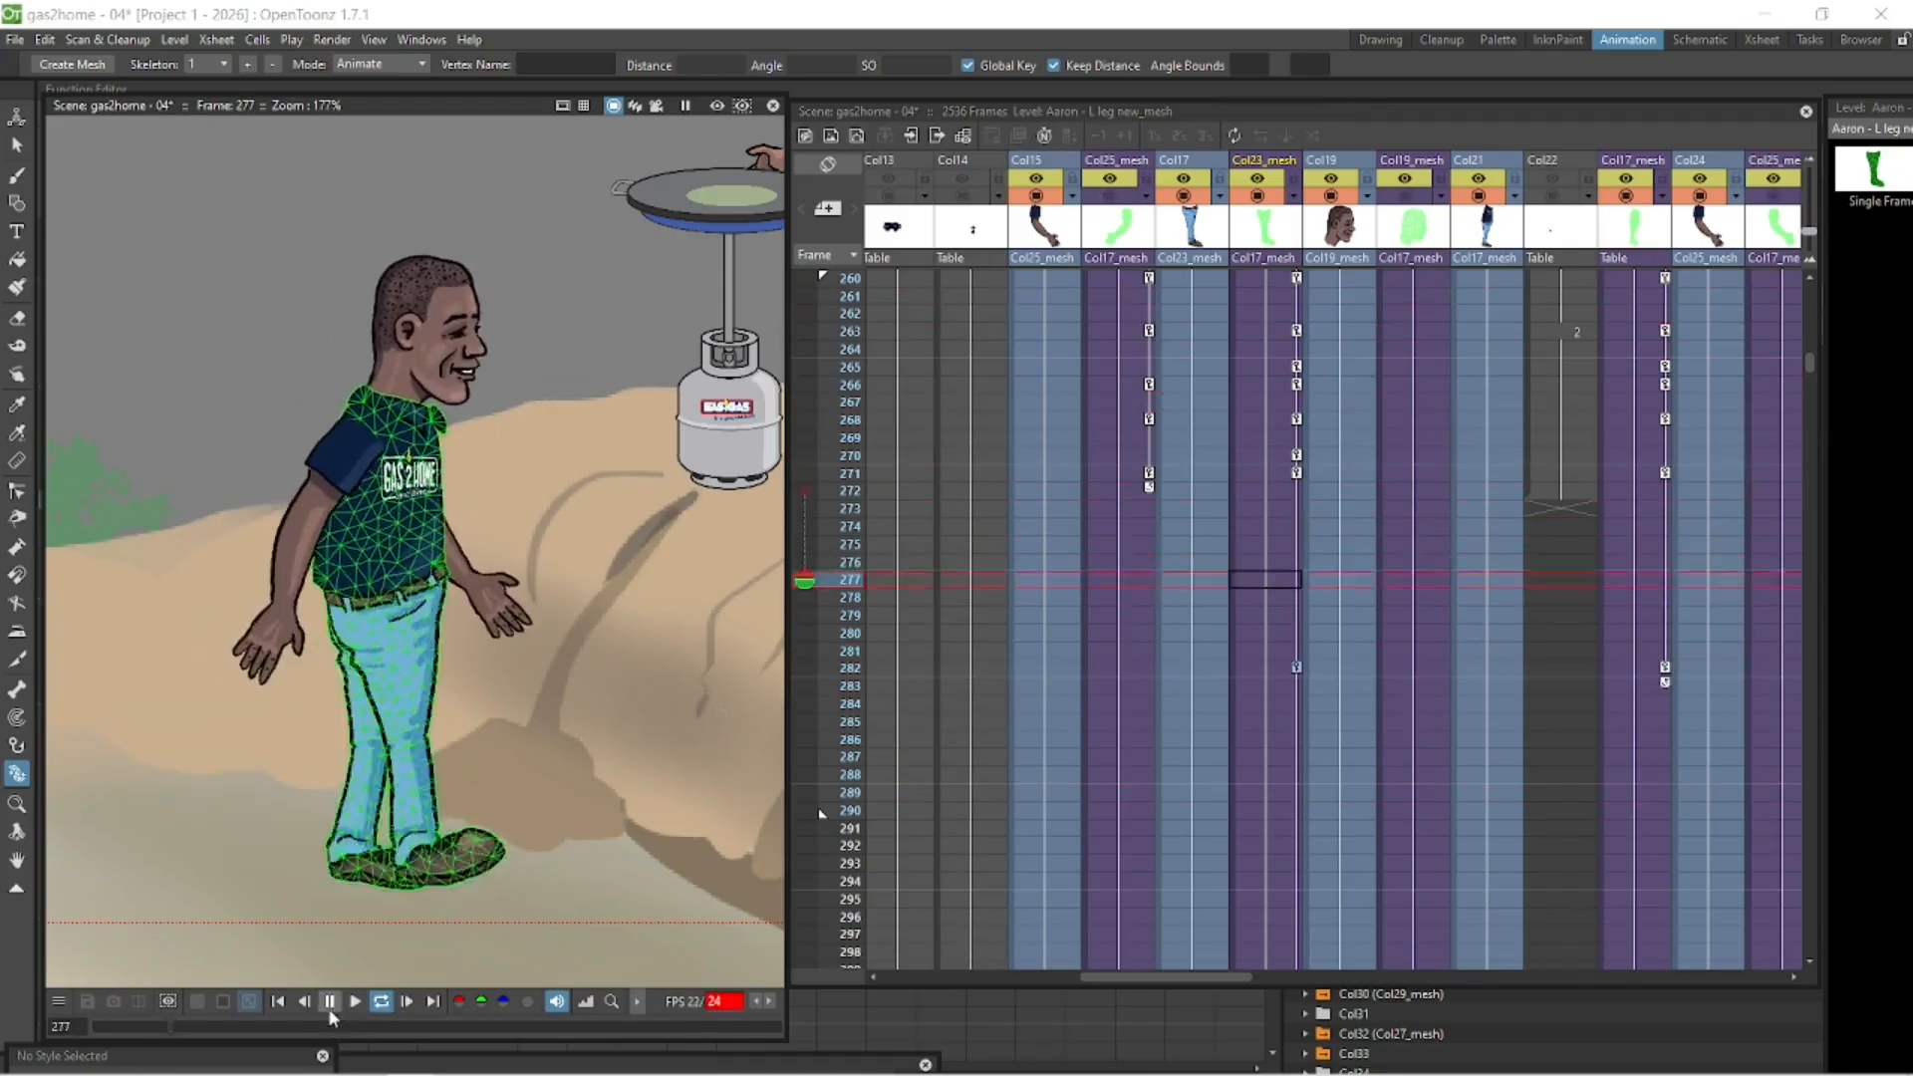
- Move the body mesh's end key to frame 279 and key in-between poses of the left leg mesh at frames 274 and 278
left_click(330, 1006)
left_click(1263, 526)
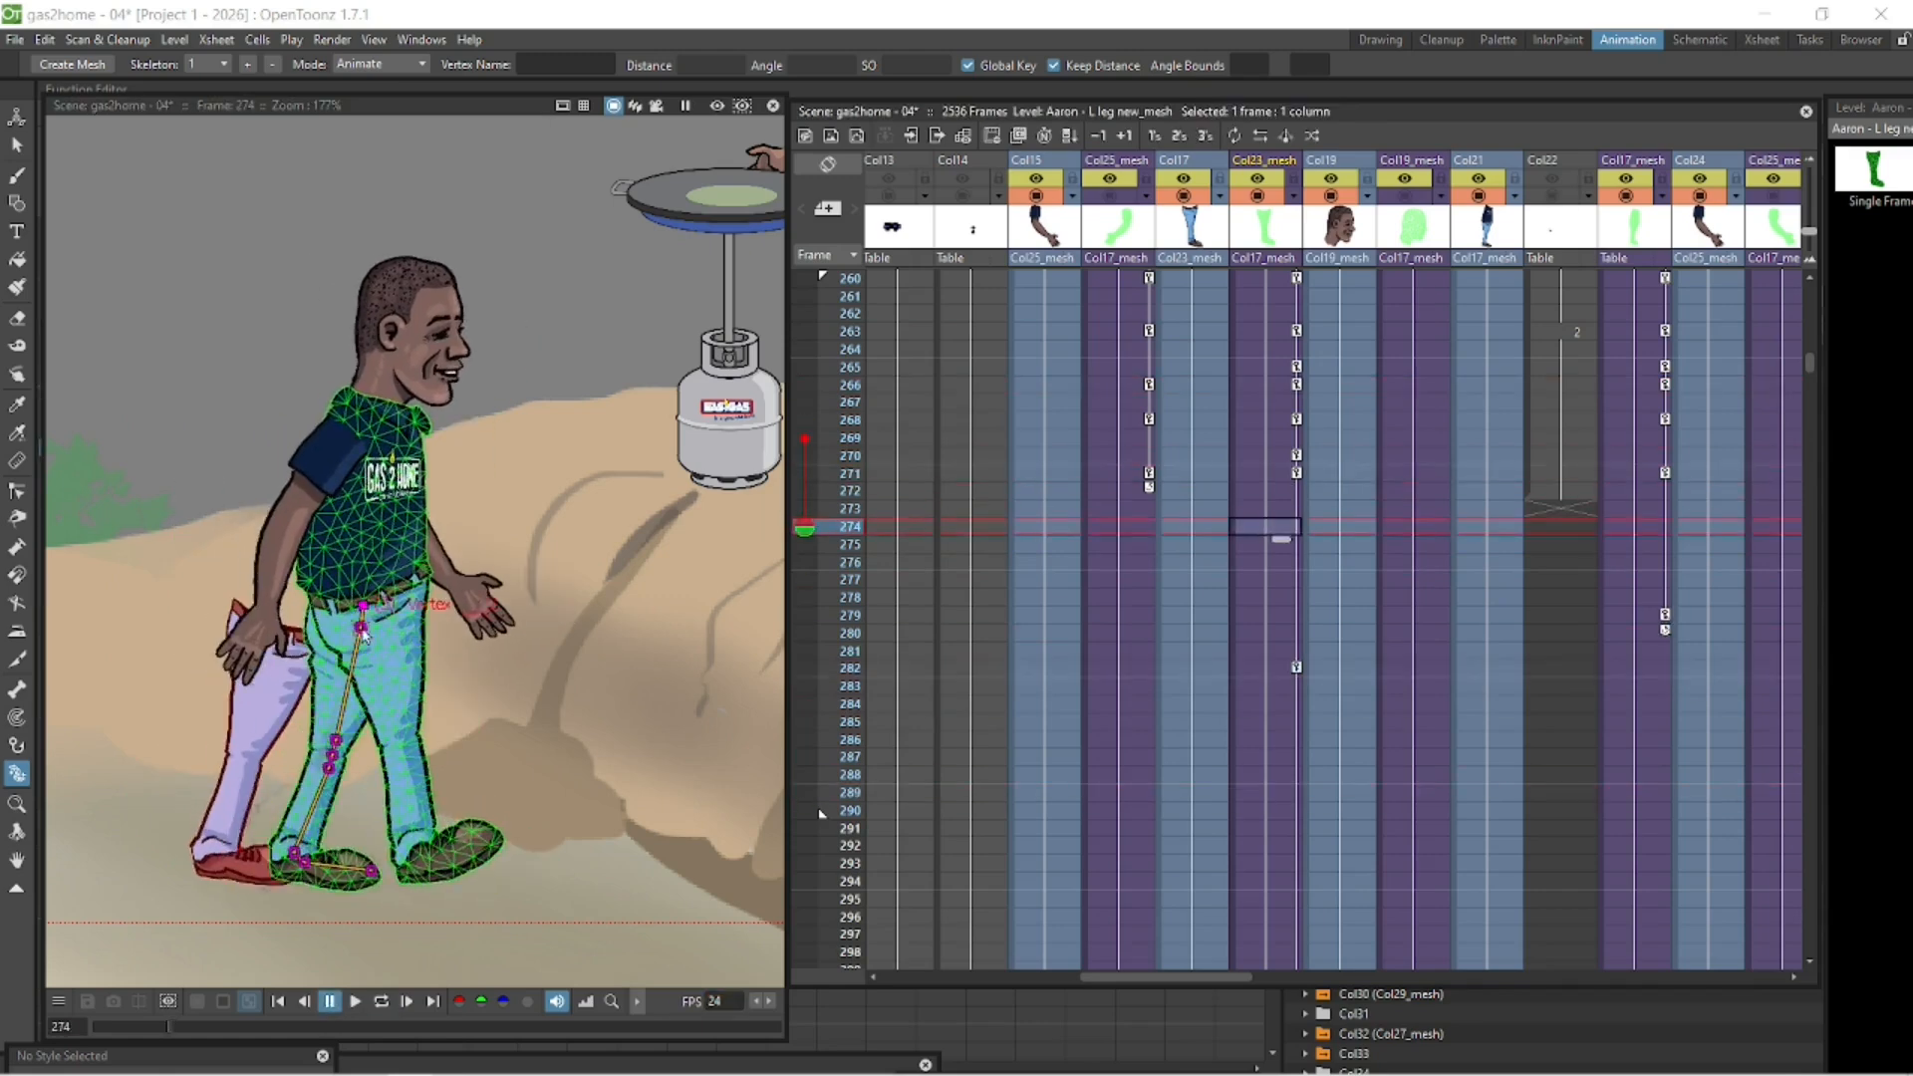
left_click(1263, 596)
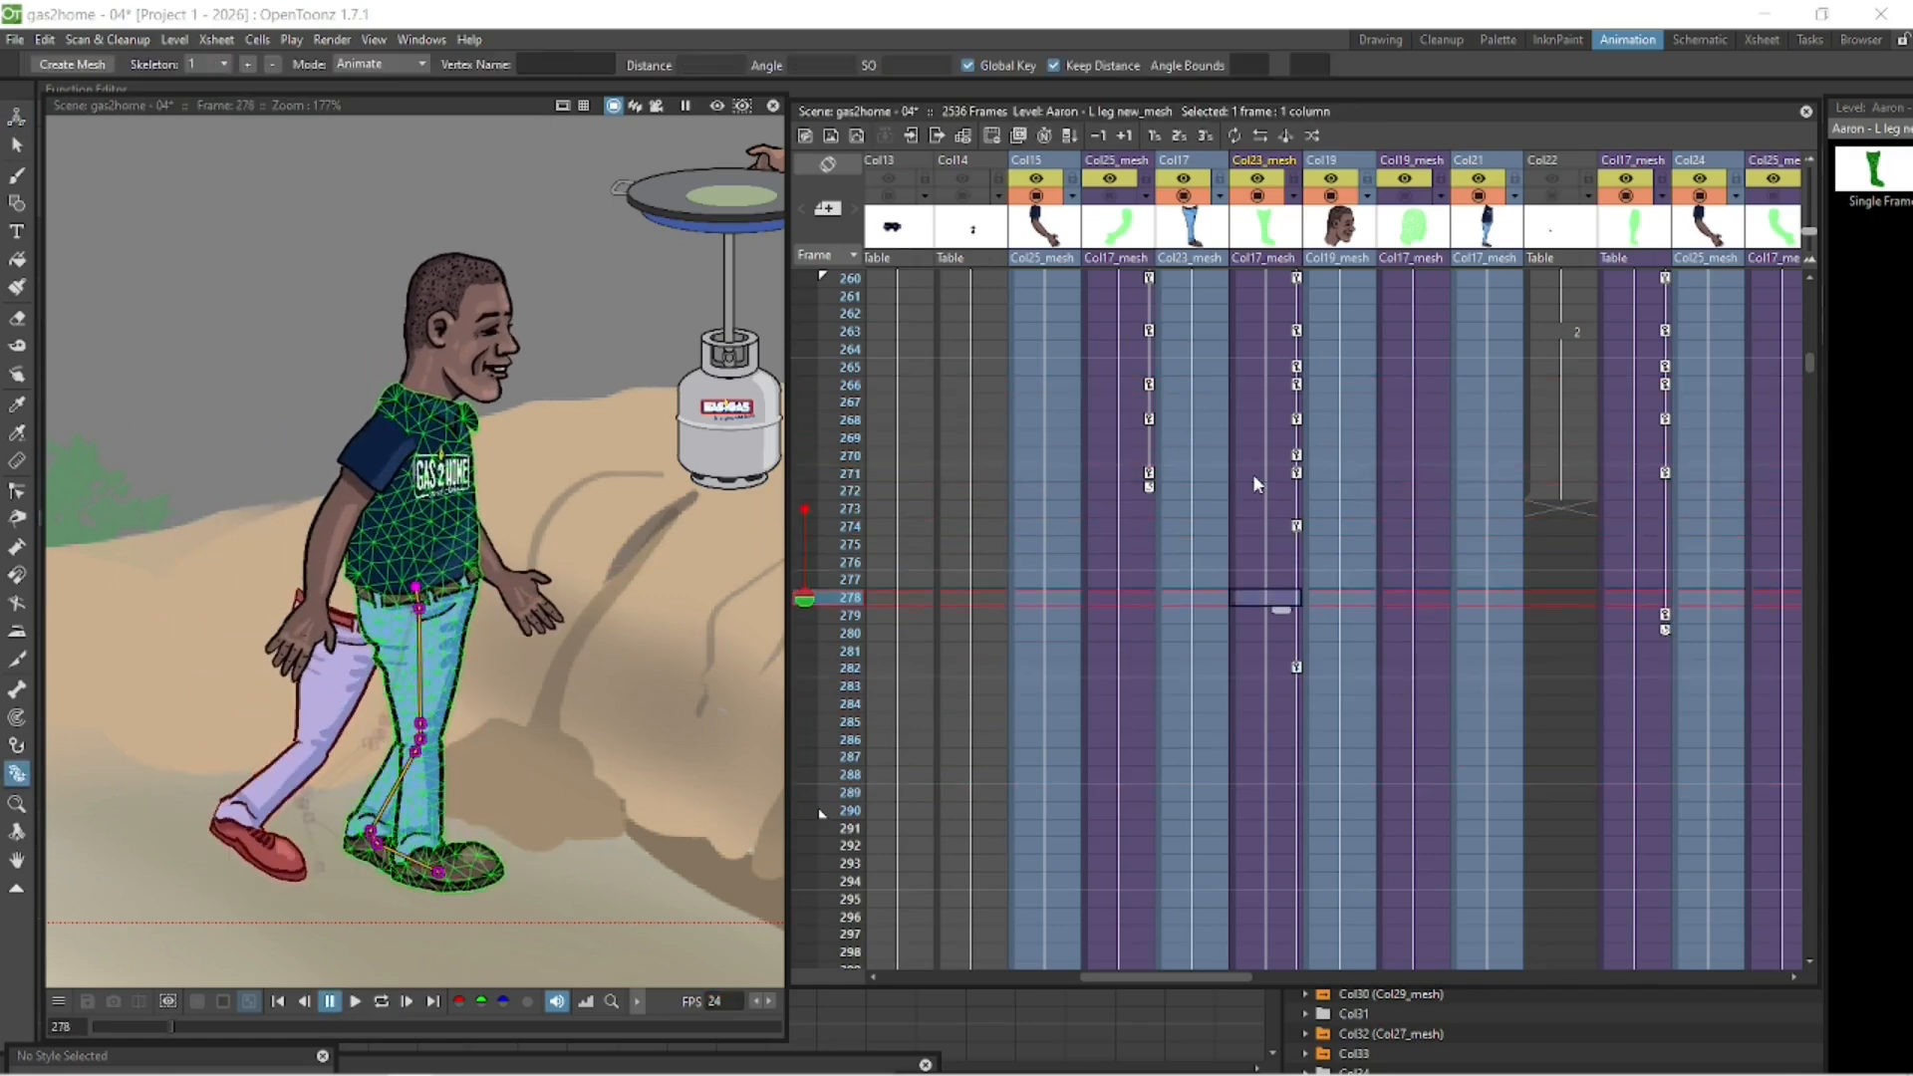
left_click(18, 118)
- Adjust the left foot of the Col23_mesh leg mesh at frame 270, comparing it with the poses at frames 268 to 271
left_click(1263, 473)
left_click(1263, 456)
left_click(1263, 419)
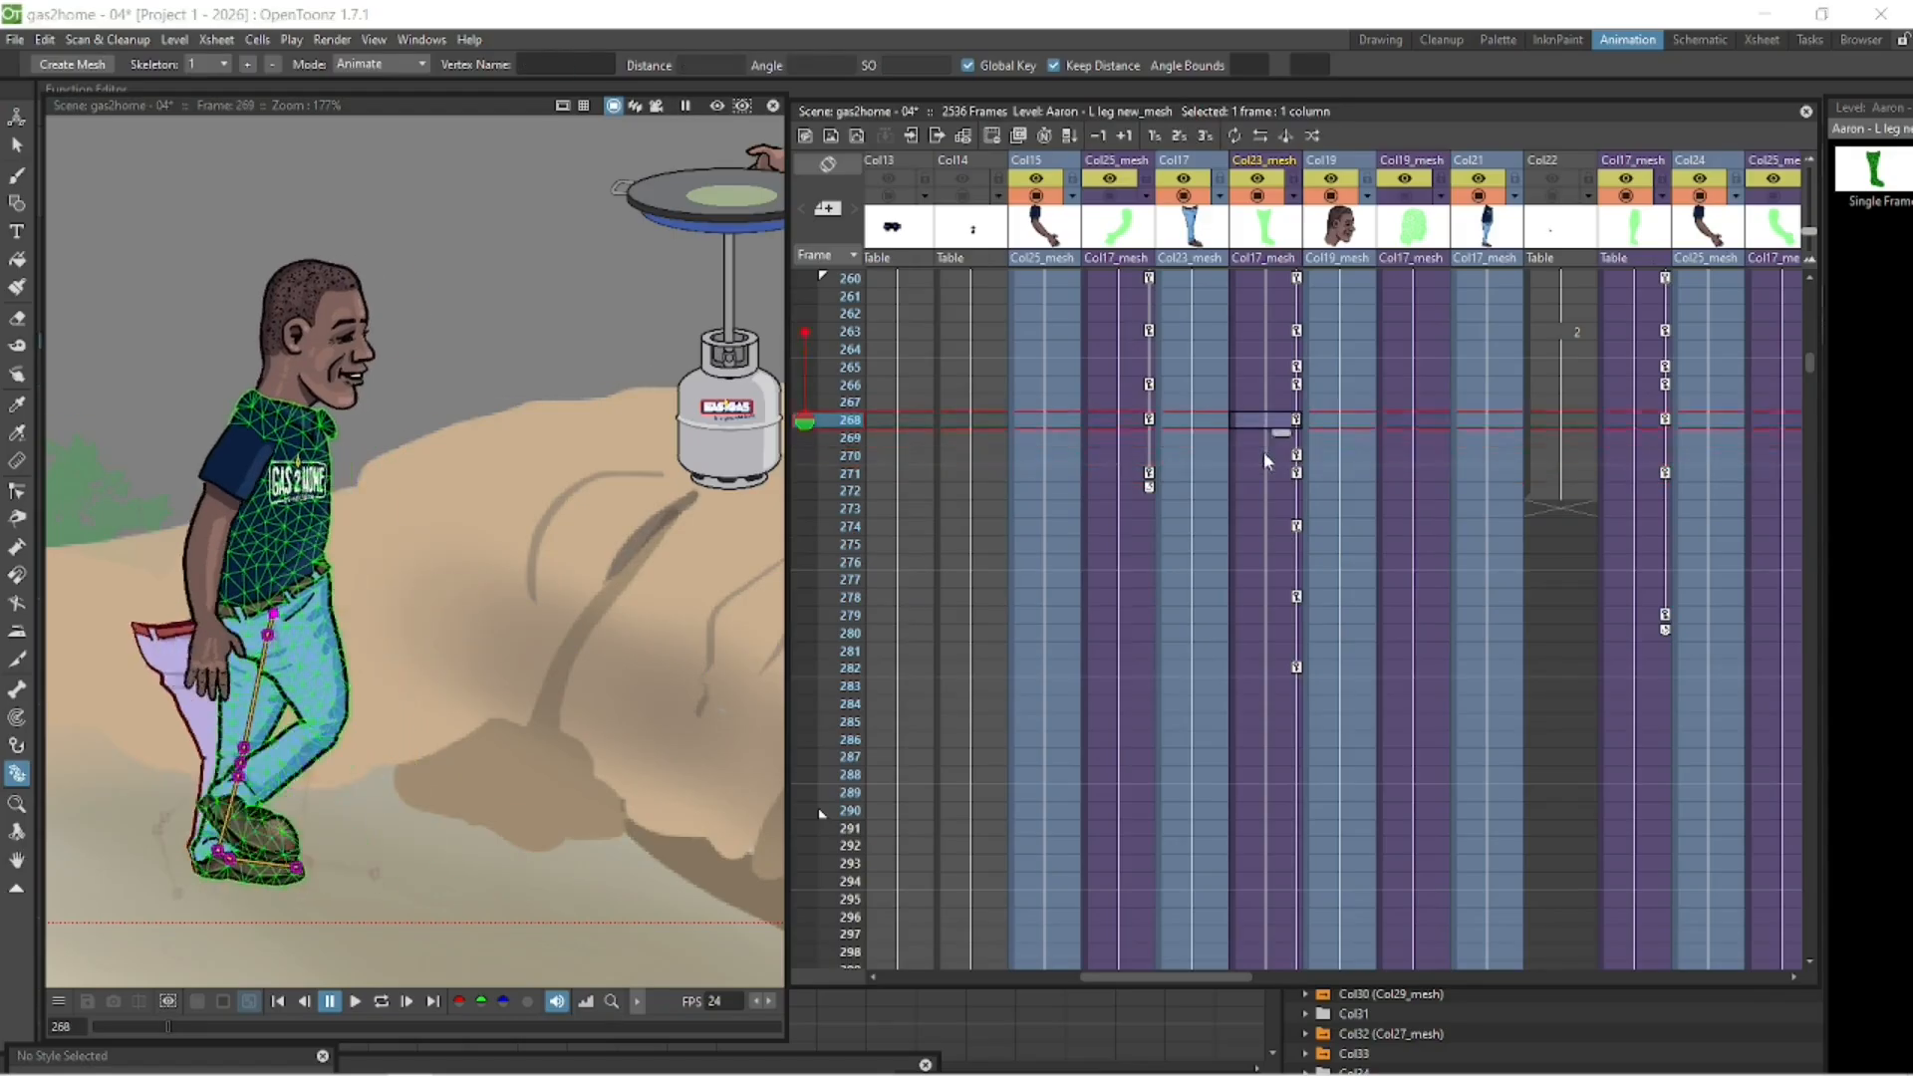
left_click(1263, 455)
left_click(220, 852)
left_click(1263, 473)
left_click(1263, 455)
left_click_drag(219, 852, 213, 856)
left_click(1278, 419)
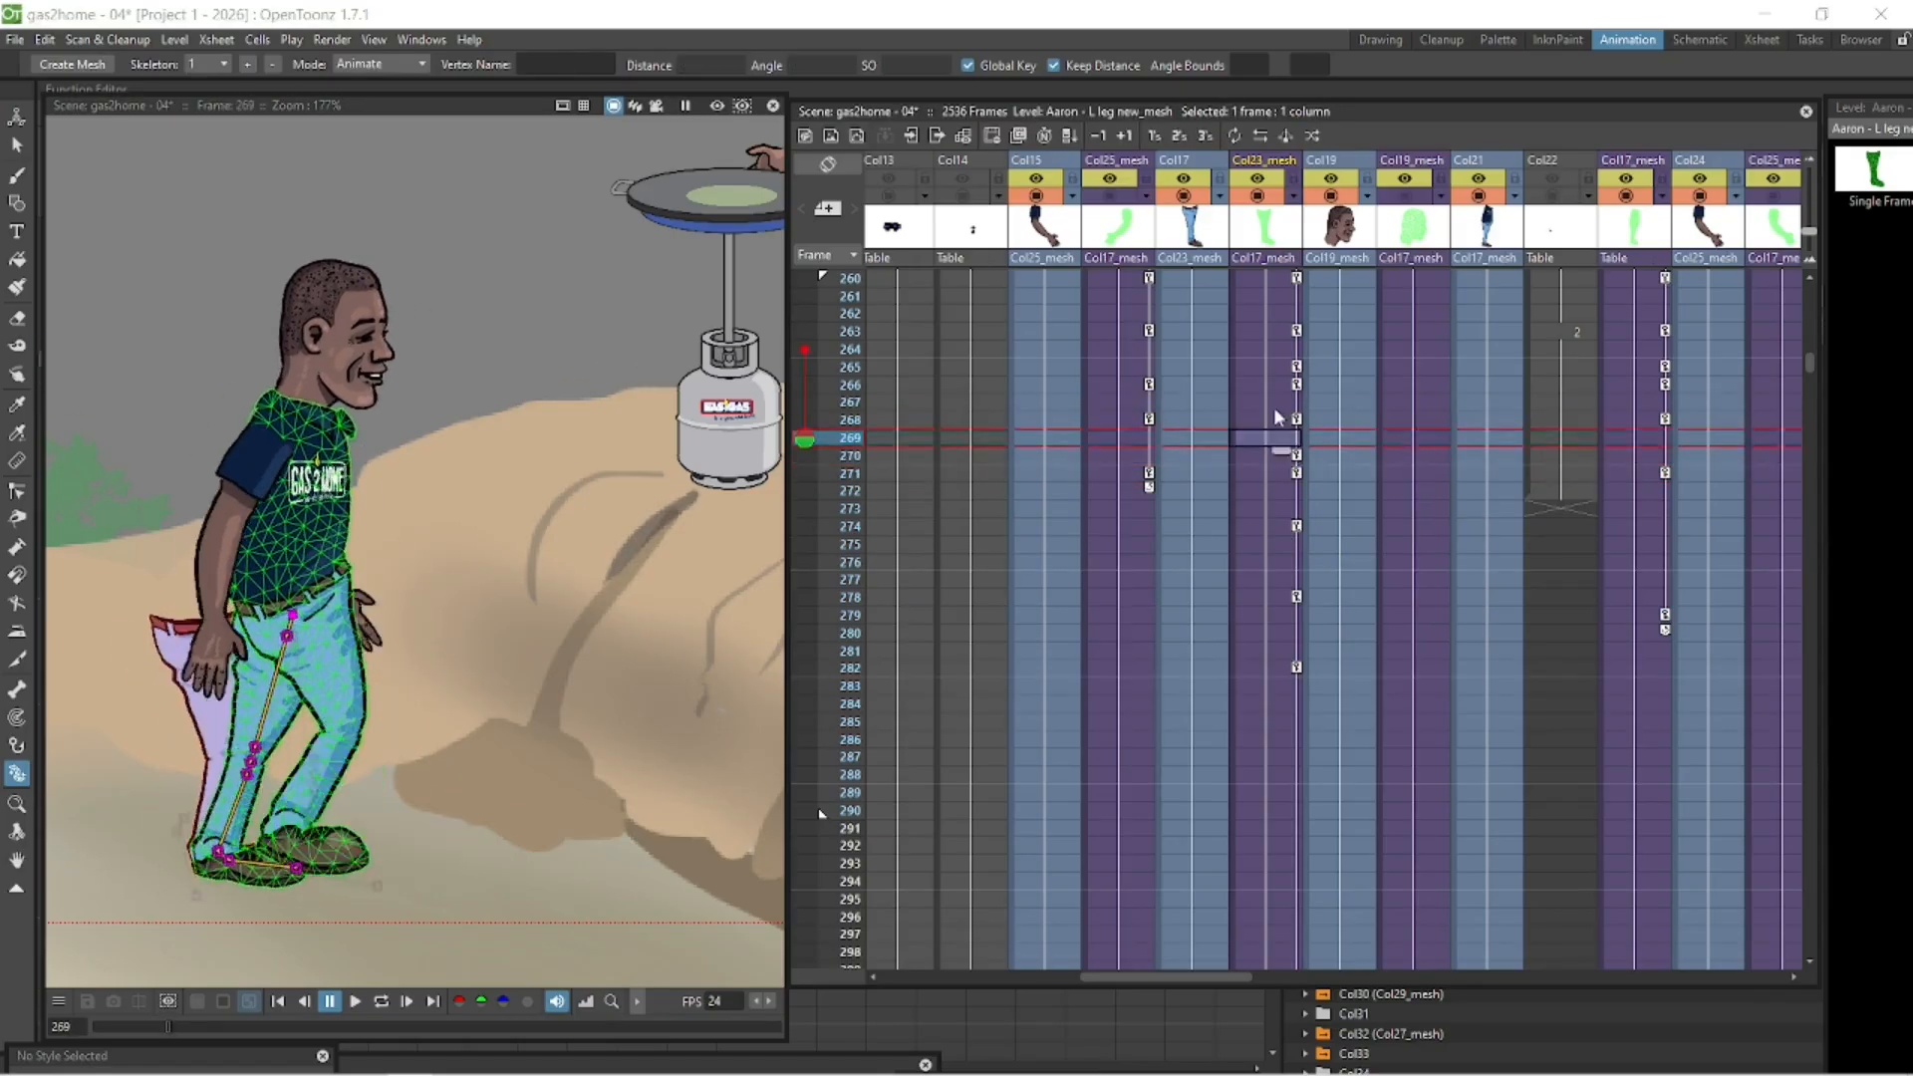
left_click(1275, 402)
left_click(1275, 421)
left_click(1275, 456)
- Refine the left leg mesh at frames 271 and 274 so the foot lifts off behind the body with a bent knee
scroll(328, 657, "up", 5)
left_click_drag(329, 658, 618, 416)
left_click(1275, 473)
left_click(401, 759)
left_click(1279, 526)
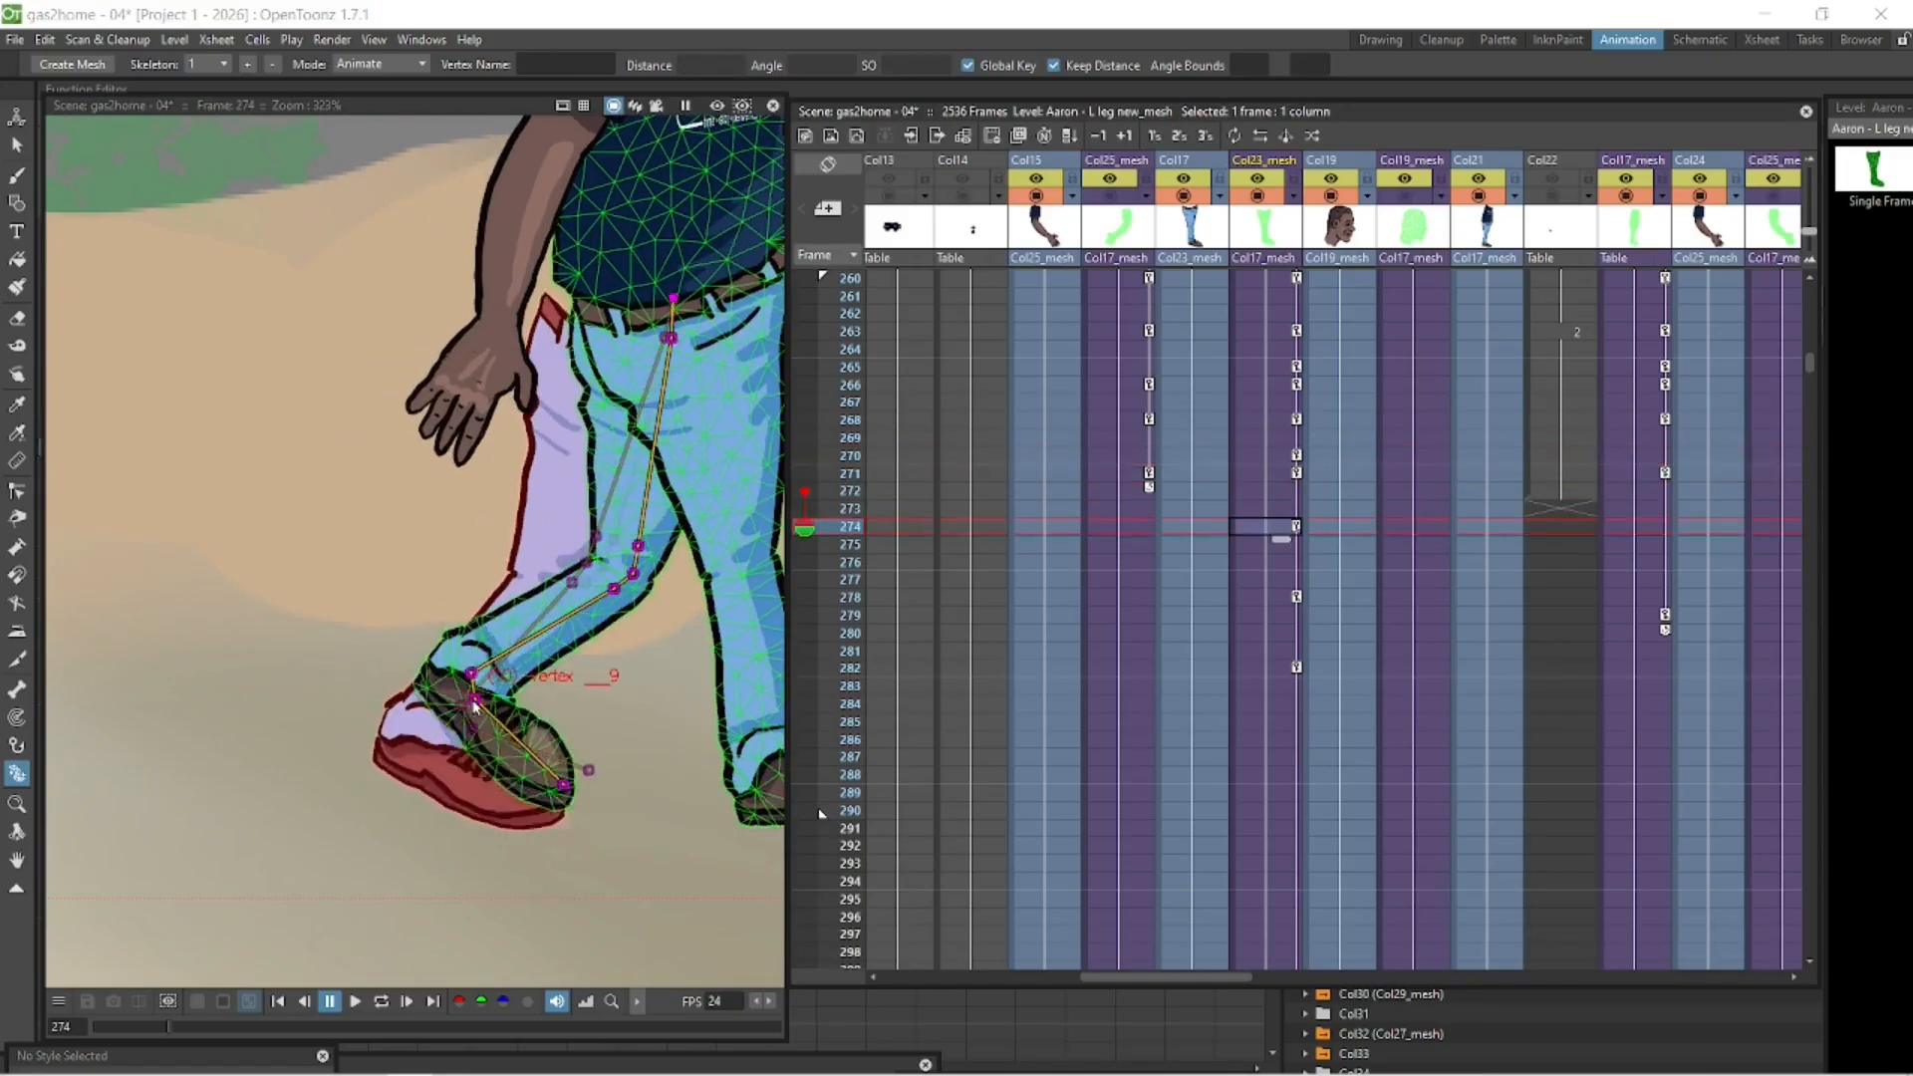
left_click(1271, 508)
- Show frame 274 as a fixed onion skin and adjust the passing pose of the left leg mesh at frame 278
left_click(1275, 581)
left_click_drag(617, 558, 389, 517)
left_click(1277, 598)
left_click(522, 526)
left_click(796, 526)
left_click(1270, 512)
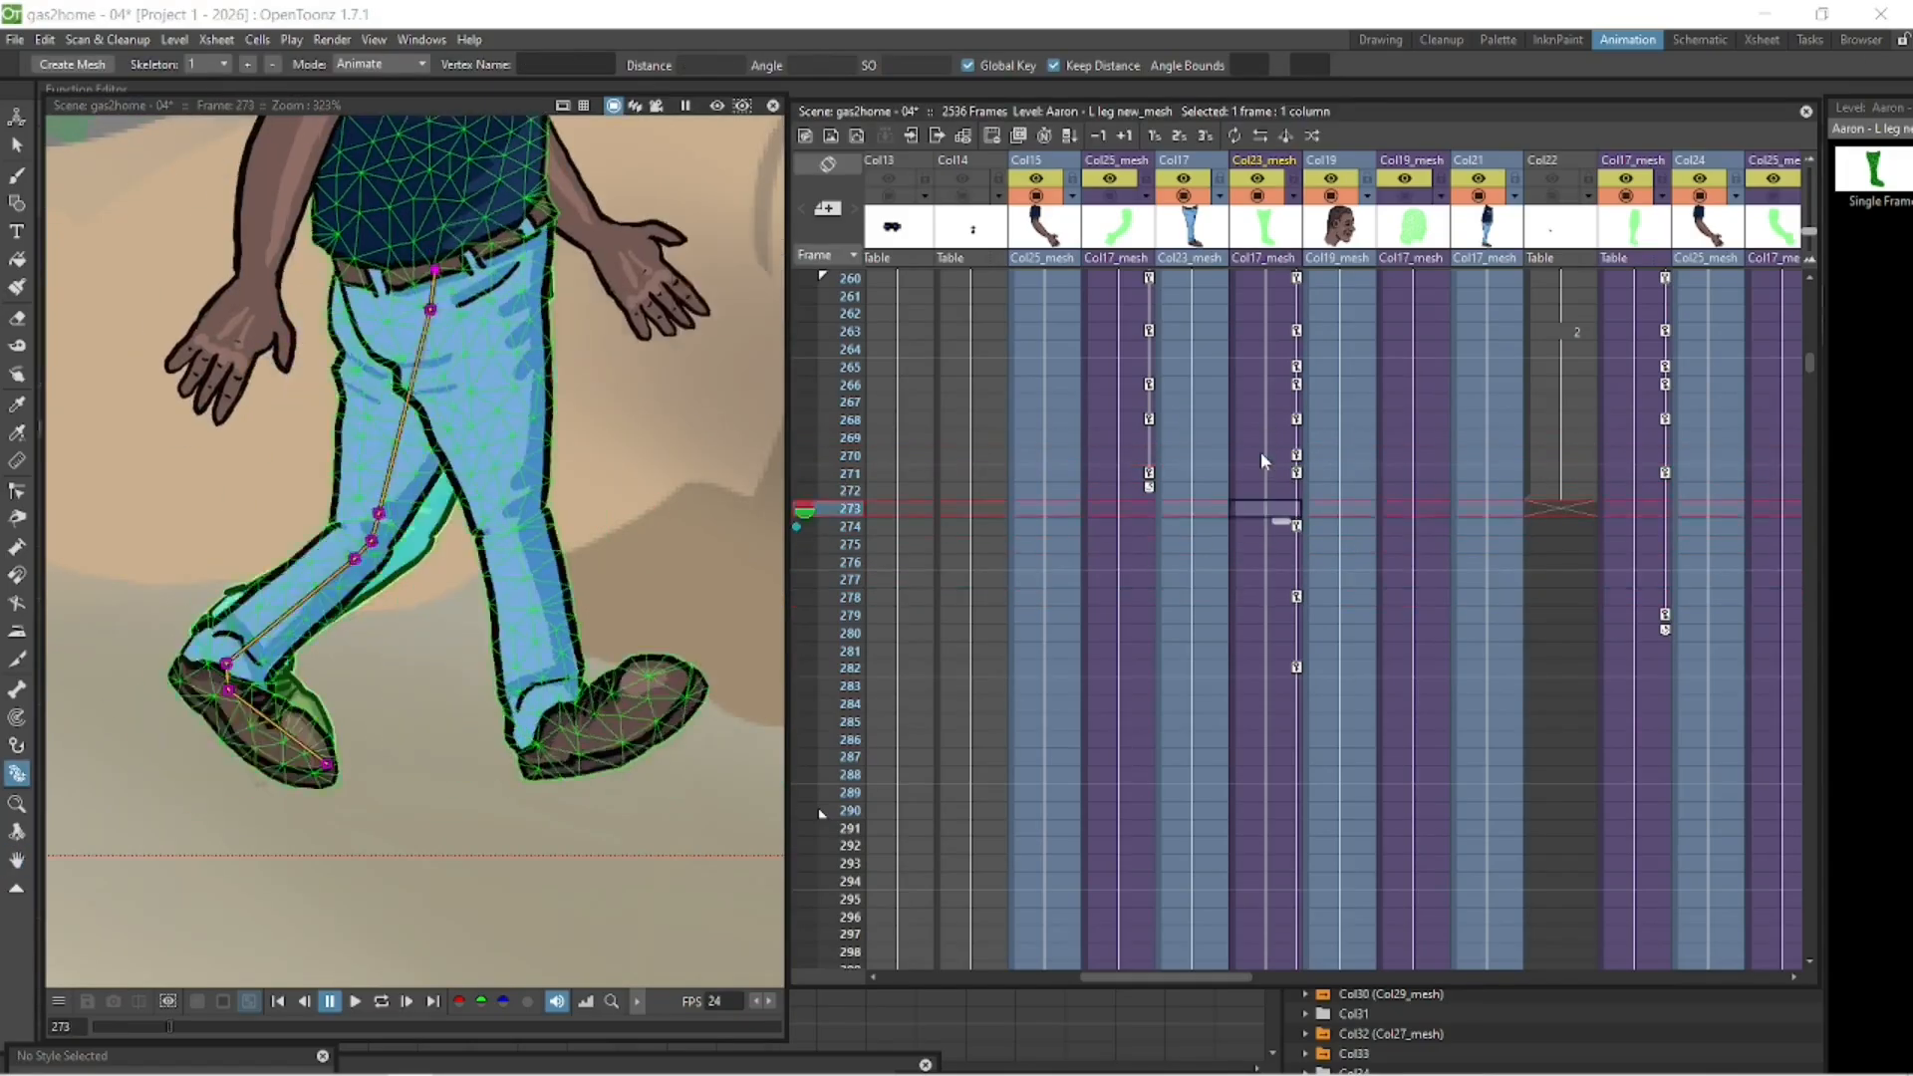
left_click(1270, 598)
left_click(544, 483)
- Adjust the left leg mesh's standing pose at frame 282 against frame 278 and preview the leg motion
left_click(1267, 651)
left_click(1267, 667)
left_click(644, 529)
left_click(1272, 598)
left_click(1272, 669)
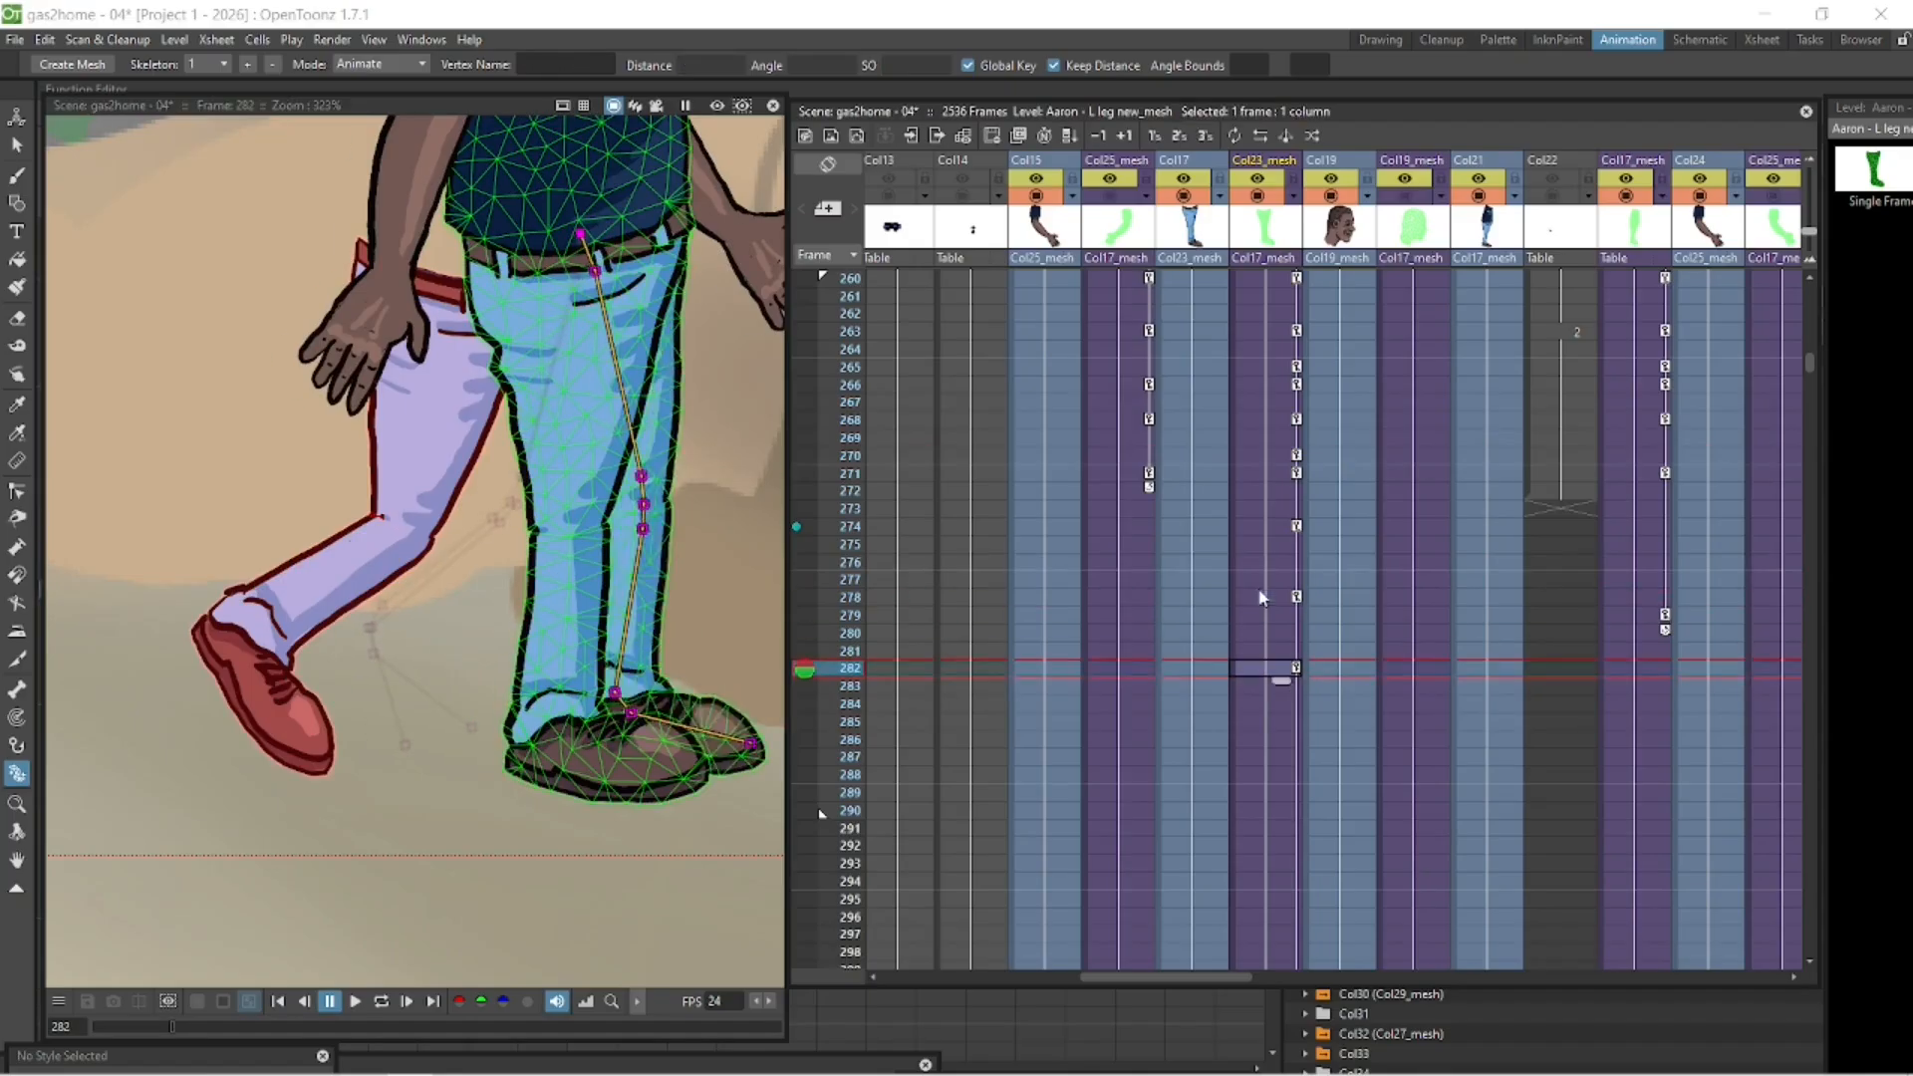
scroll(613, 572, "down", 7)
left_click(380, 1001)
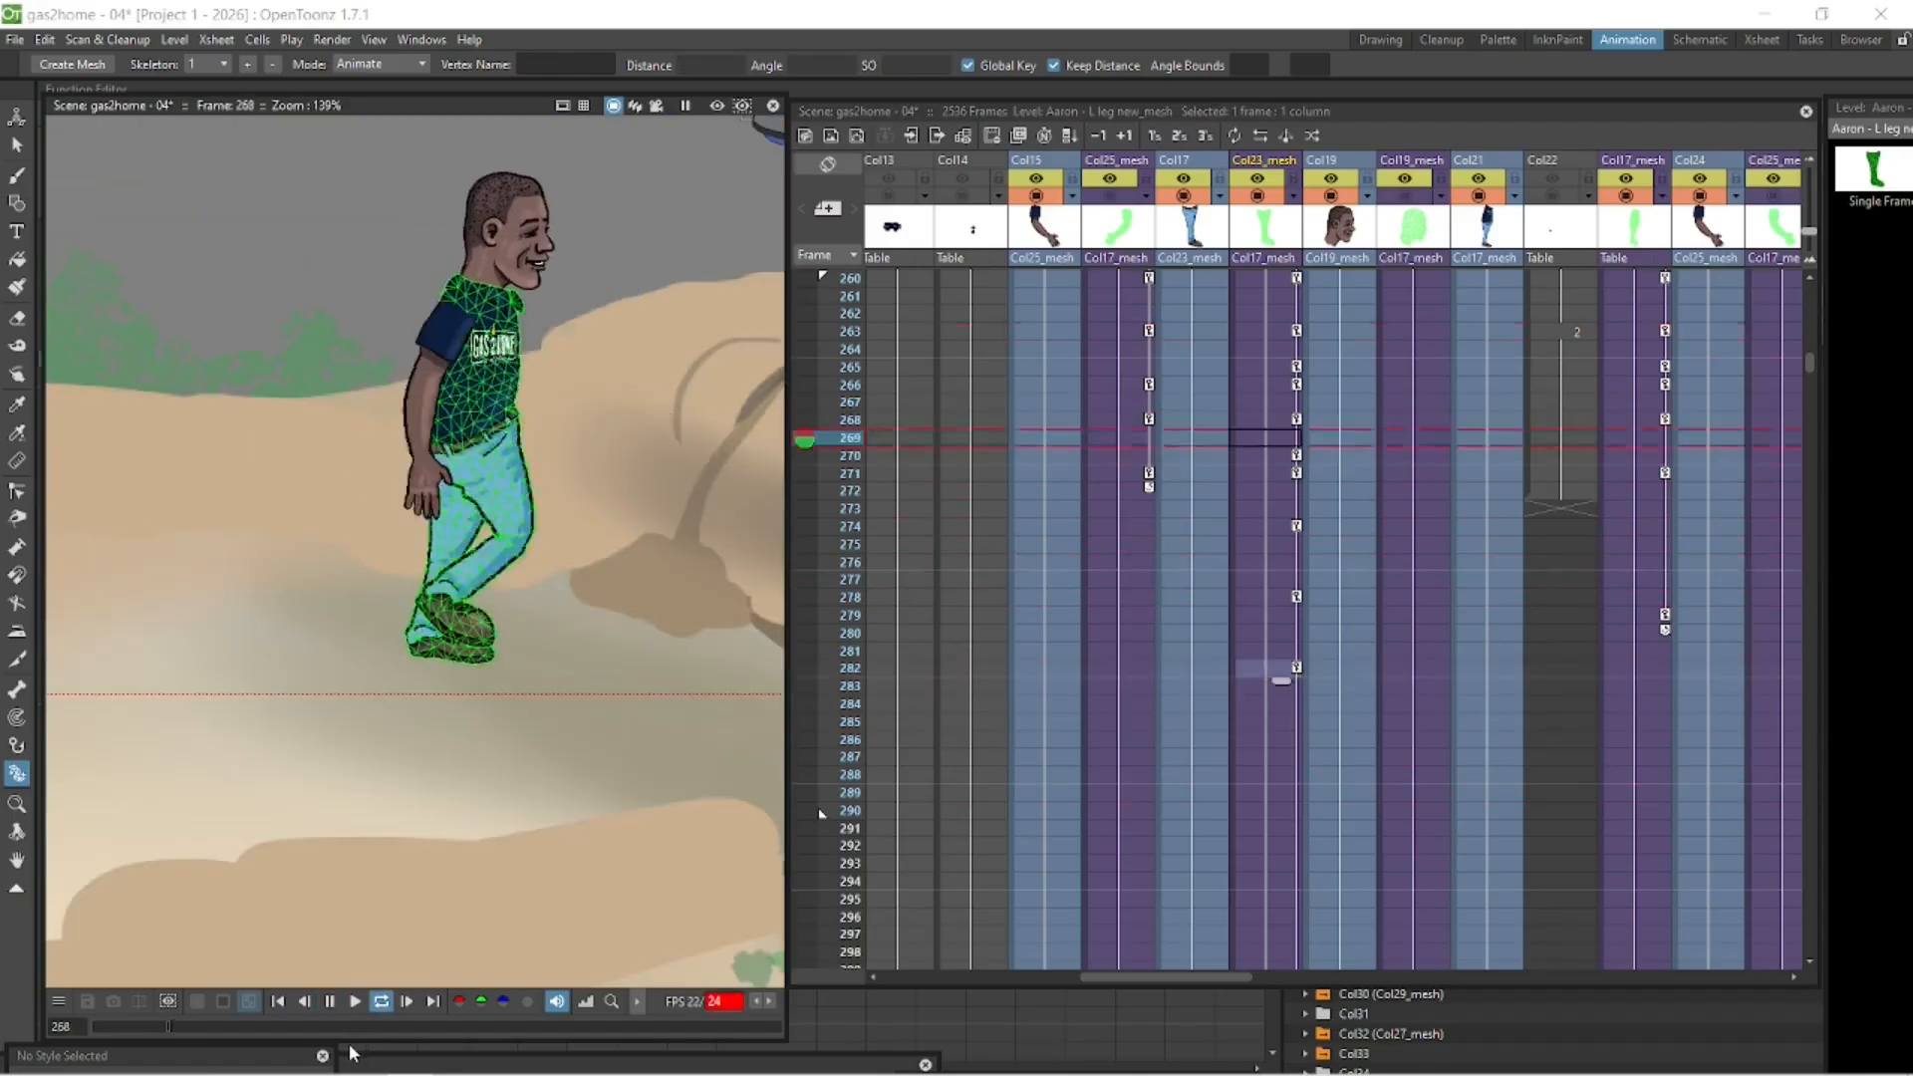
left_click(329, 1001)
- Key the left arm mesh in Col25_mesh at frame 282, following on from its pose at frame 271
scroll(1528, 390, "up", 5)
left_click(1625, 196)
left_click(1772, 197)
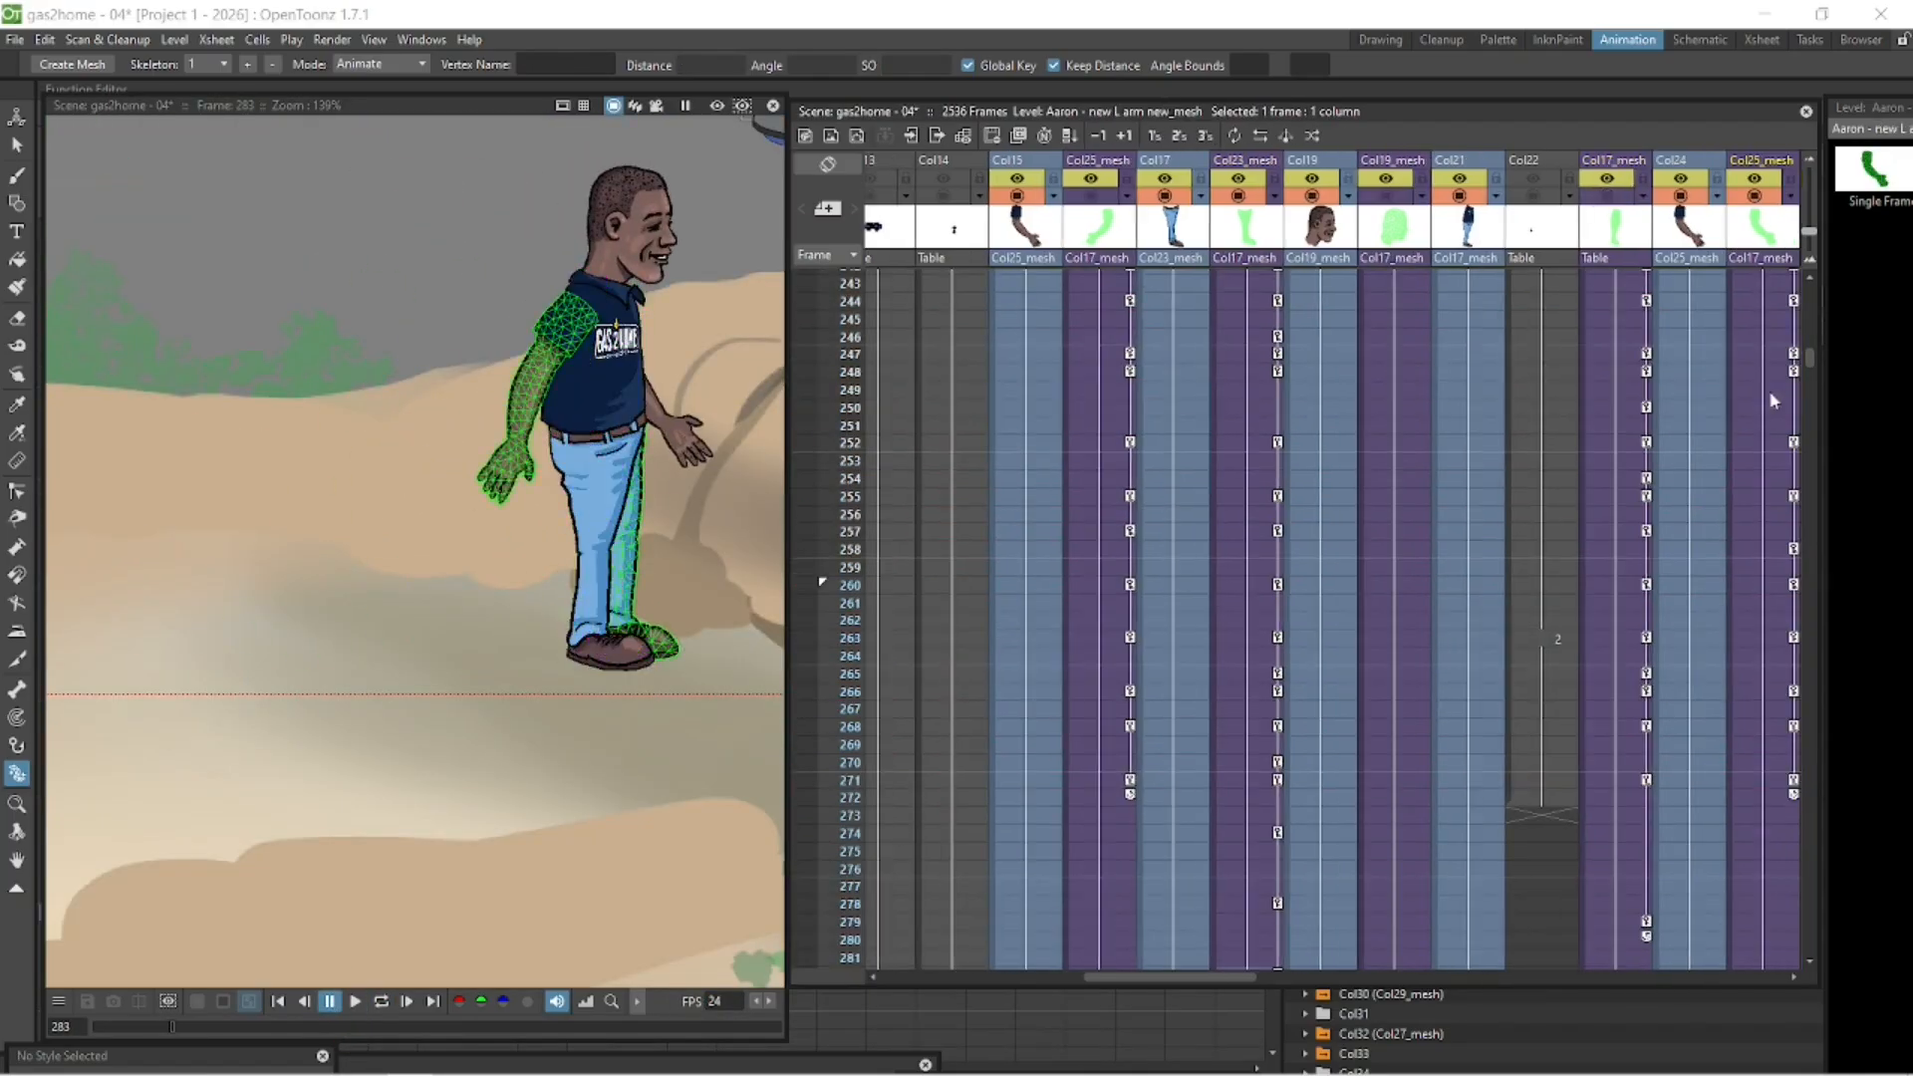
left_click(1750, 781)
left_click(1746, 934)
scroll(1746, 941, "down", 1)
left_click(1746, 956)
left_click_drag(589, 448, 592, 448)
- Key the left arm mesh at frame 288 with the hand brought forward and preview the swing from frame 271
left_click(1759, 694)
key("Down")
key("Down")
key("Down")
key("Down")
key("Down")
key("Down")
key("Down")
key("Down")
key("Down")
key("Down")
key("Down")
key("Down")
key("Down")
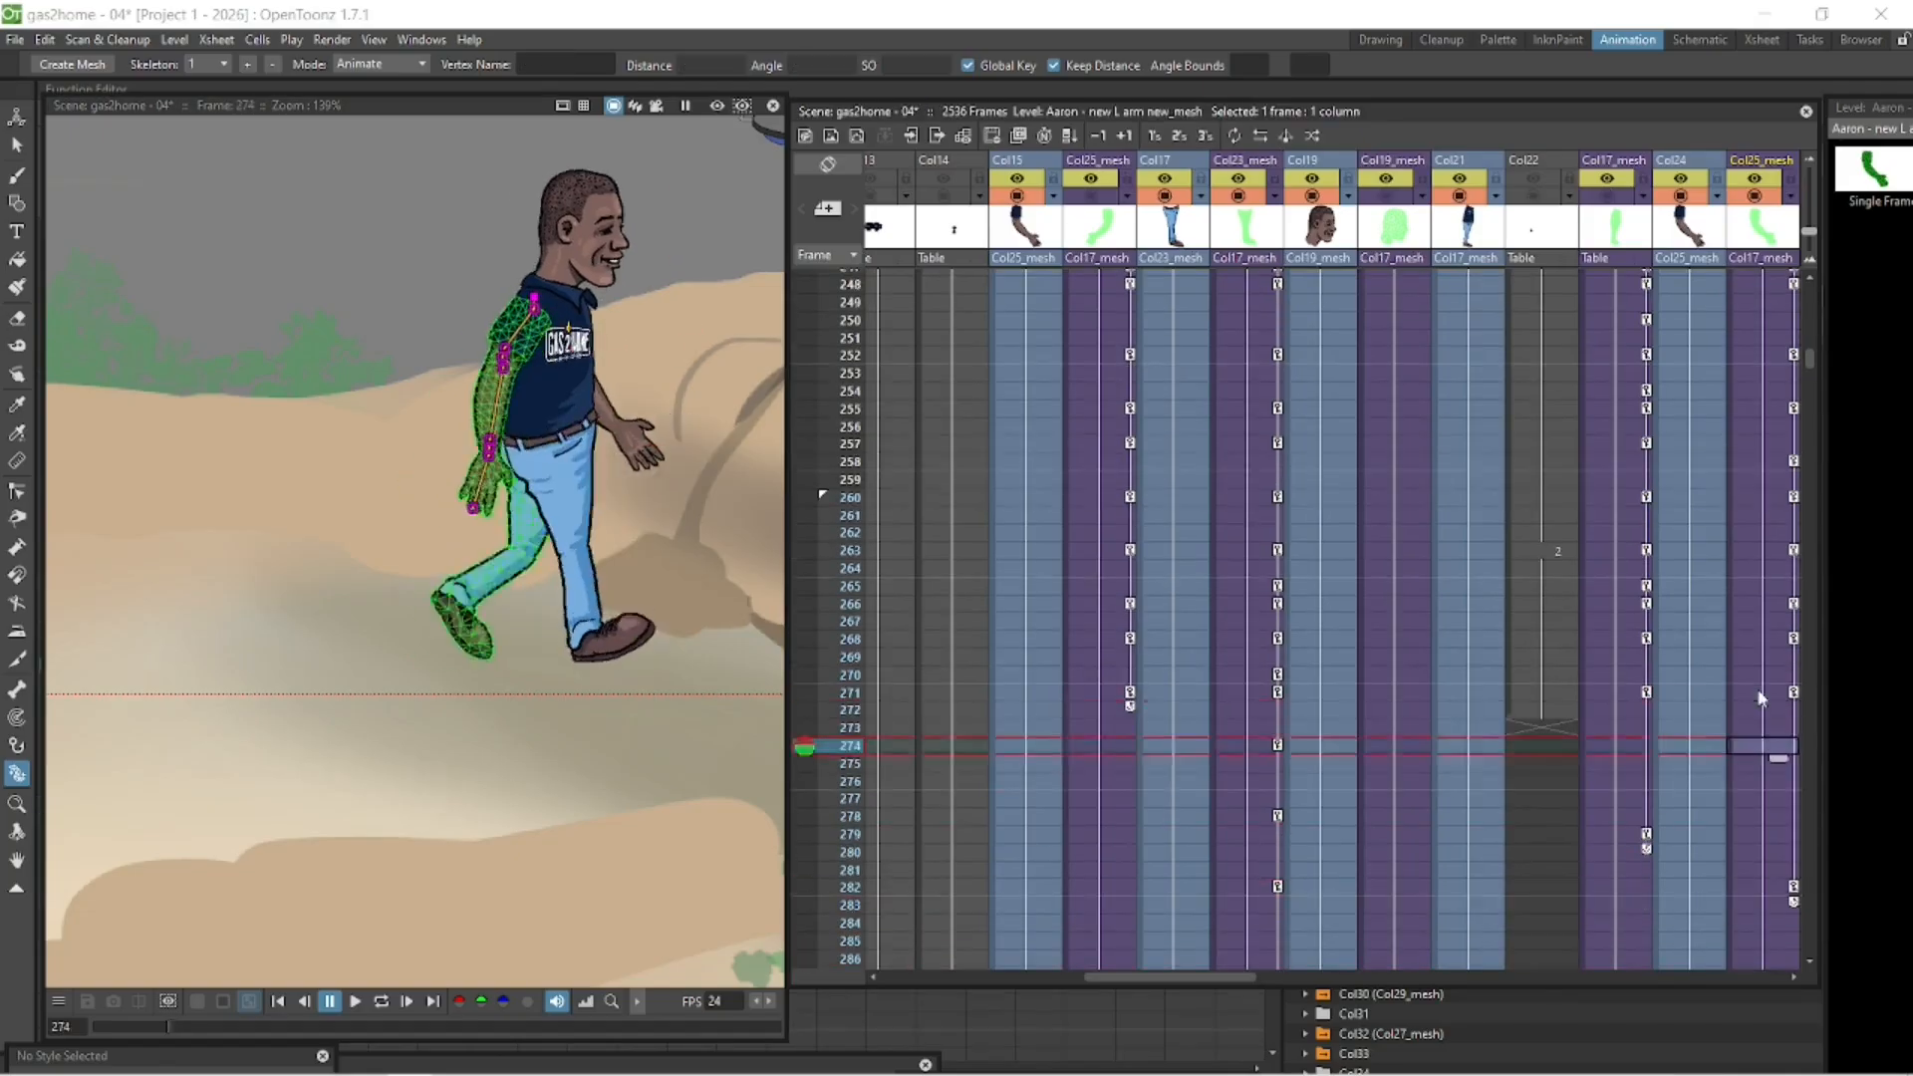
left_click(1759, 694)
left_click(381, 1001)
left_click(330, 1001)
left_click(1756, 816)
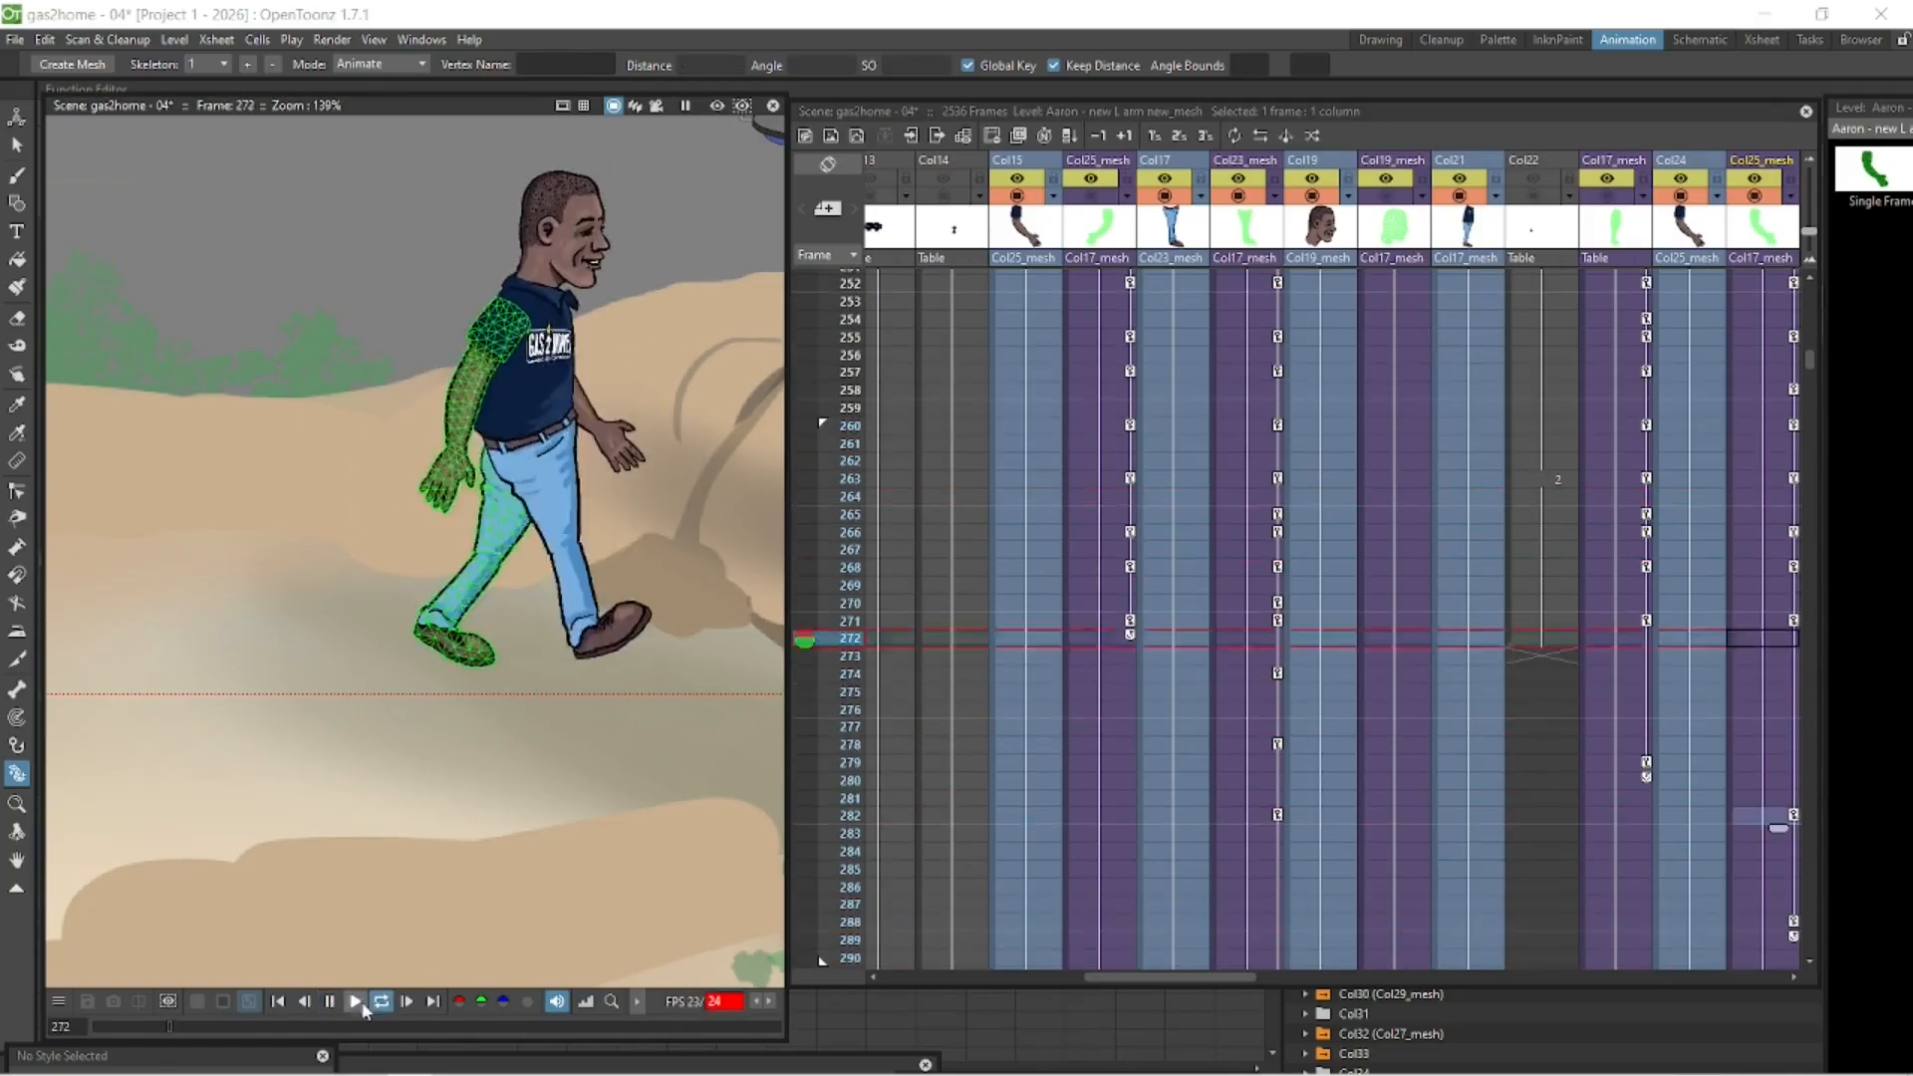
- Key the right arm mesh at frames 276, 282 and 288, settling it in front of the body
left_click(1104, 621)
key("Down")
key("Down")
key("Down")
key("Down")
key("Down")
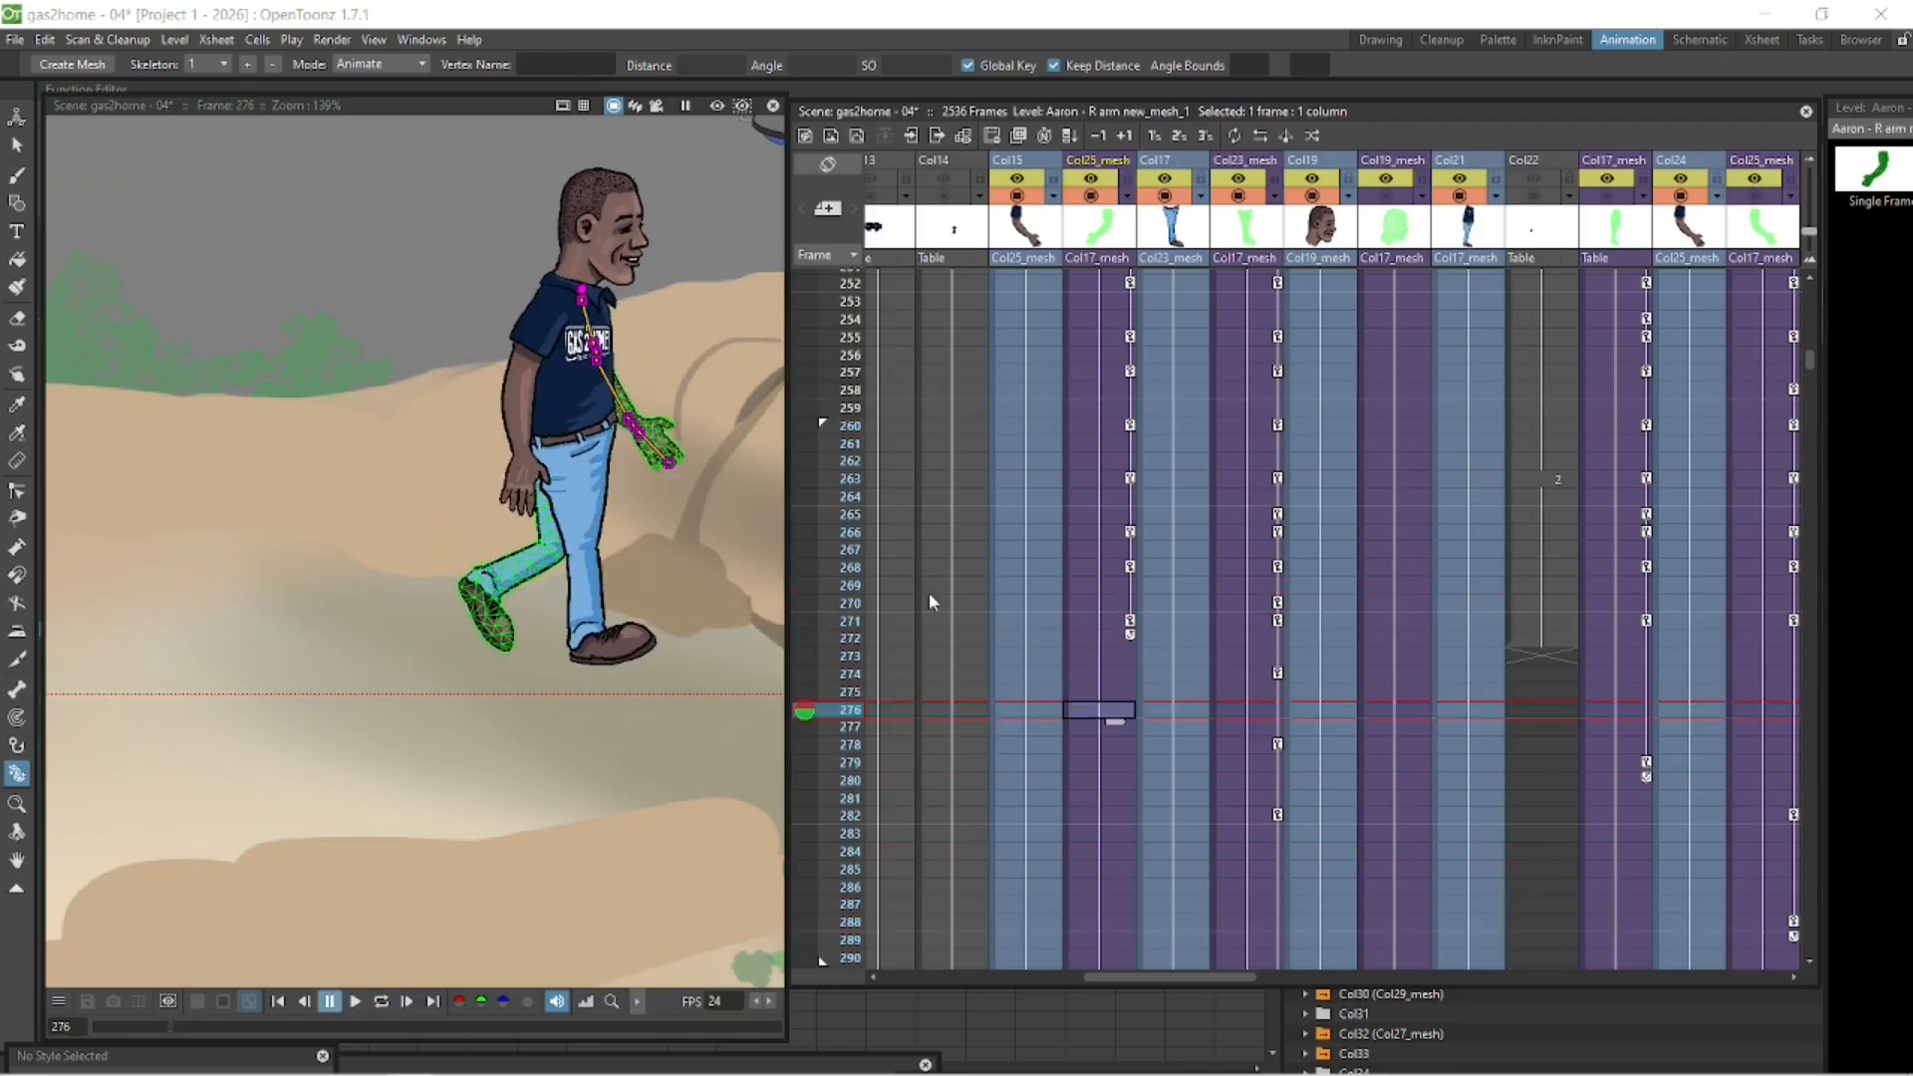
left_click_drag(579, 358, 587, 357)
left_click(1108, 626)
key("Down")
key("Down")
key("Down")
key("Down")
key("Down")
key("Down")
key("Down")
key("Down")
key("Down")
key("Down")
key("Down")
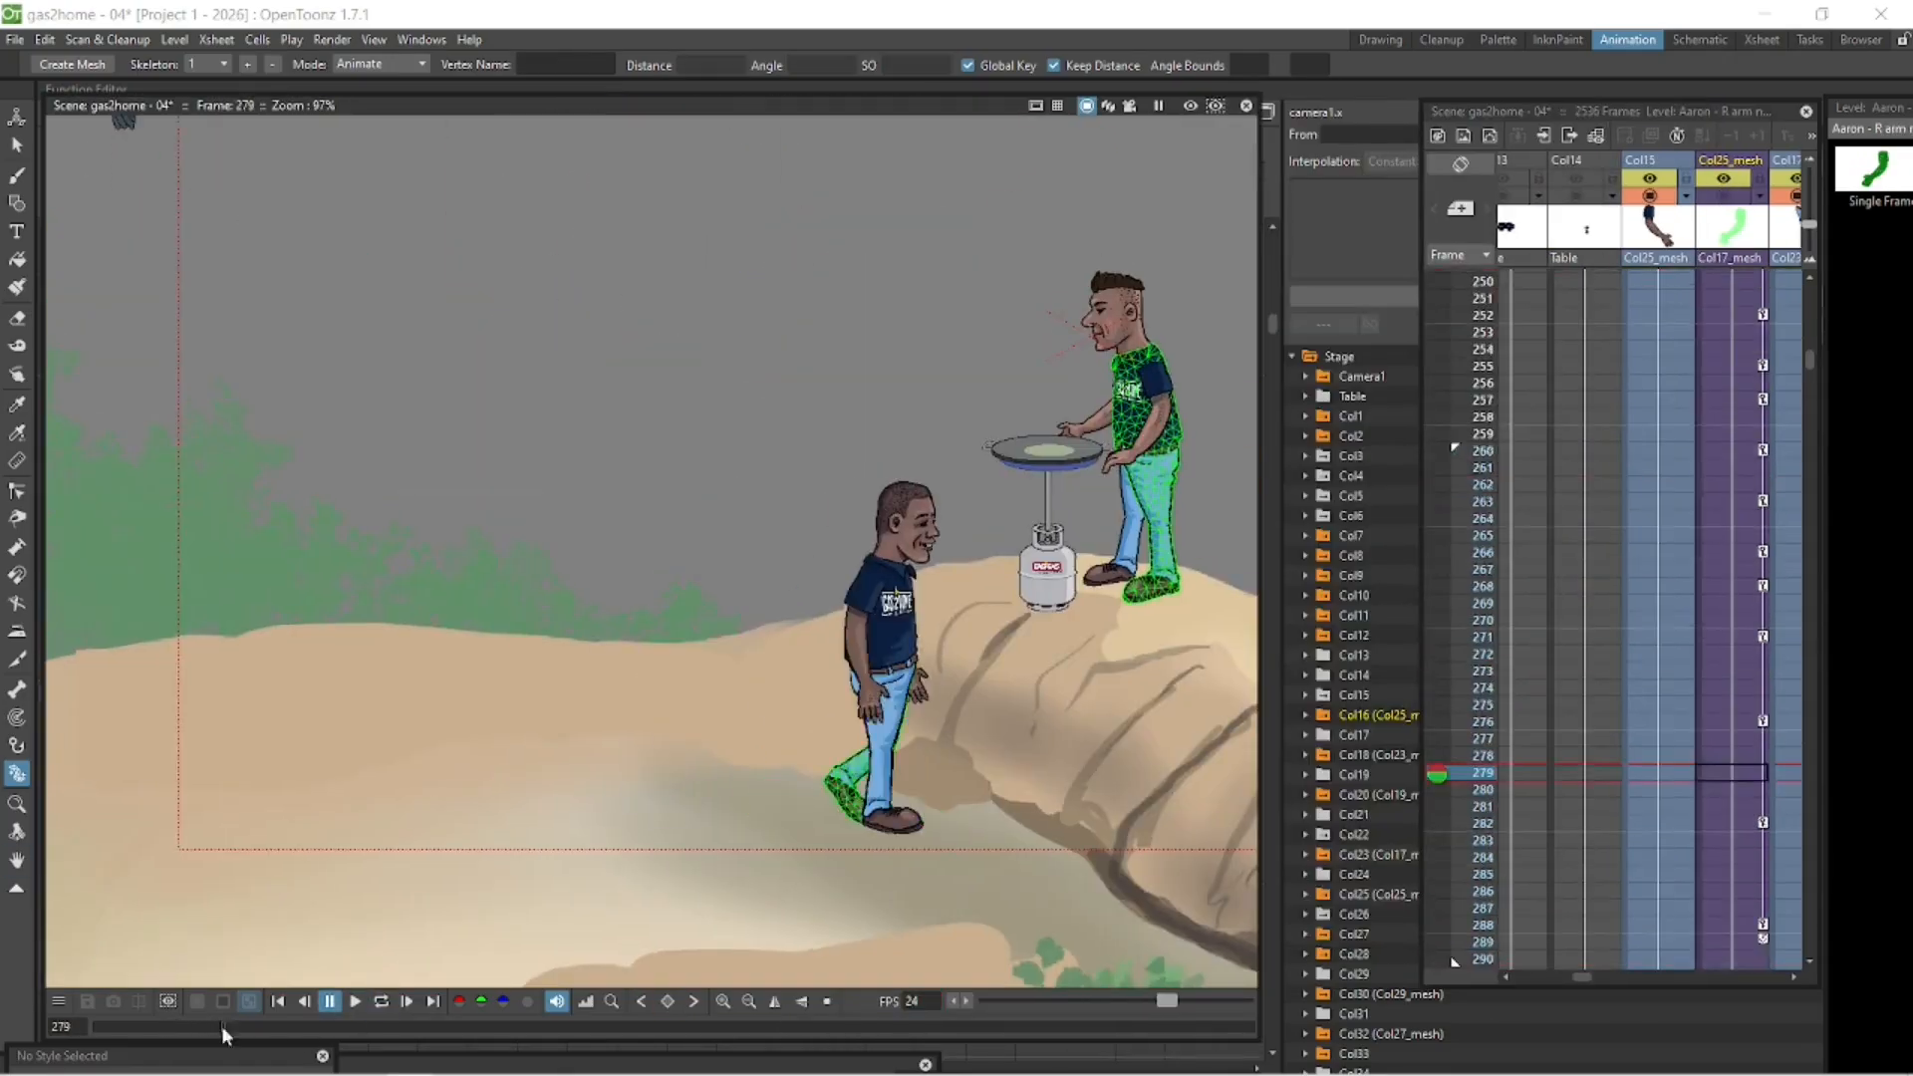
- Set the playback start to frame 200 and play the walk through to the standing pose at frame 288
right_click(1459, 564)
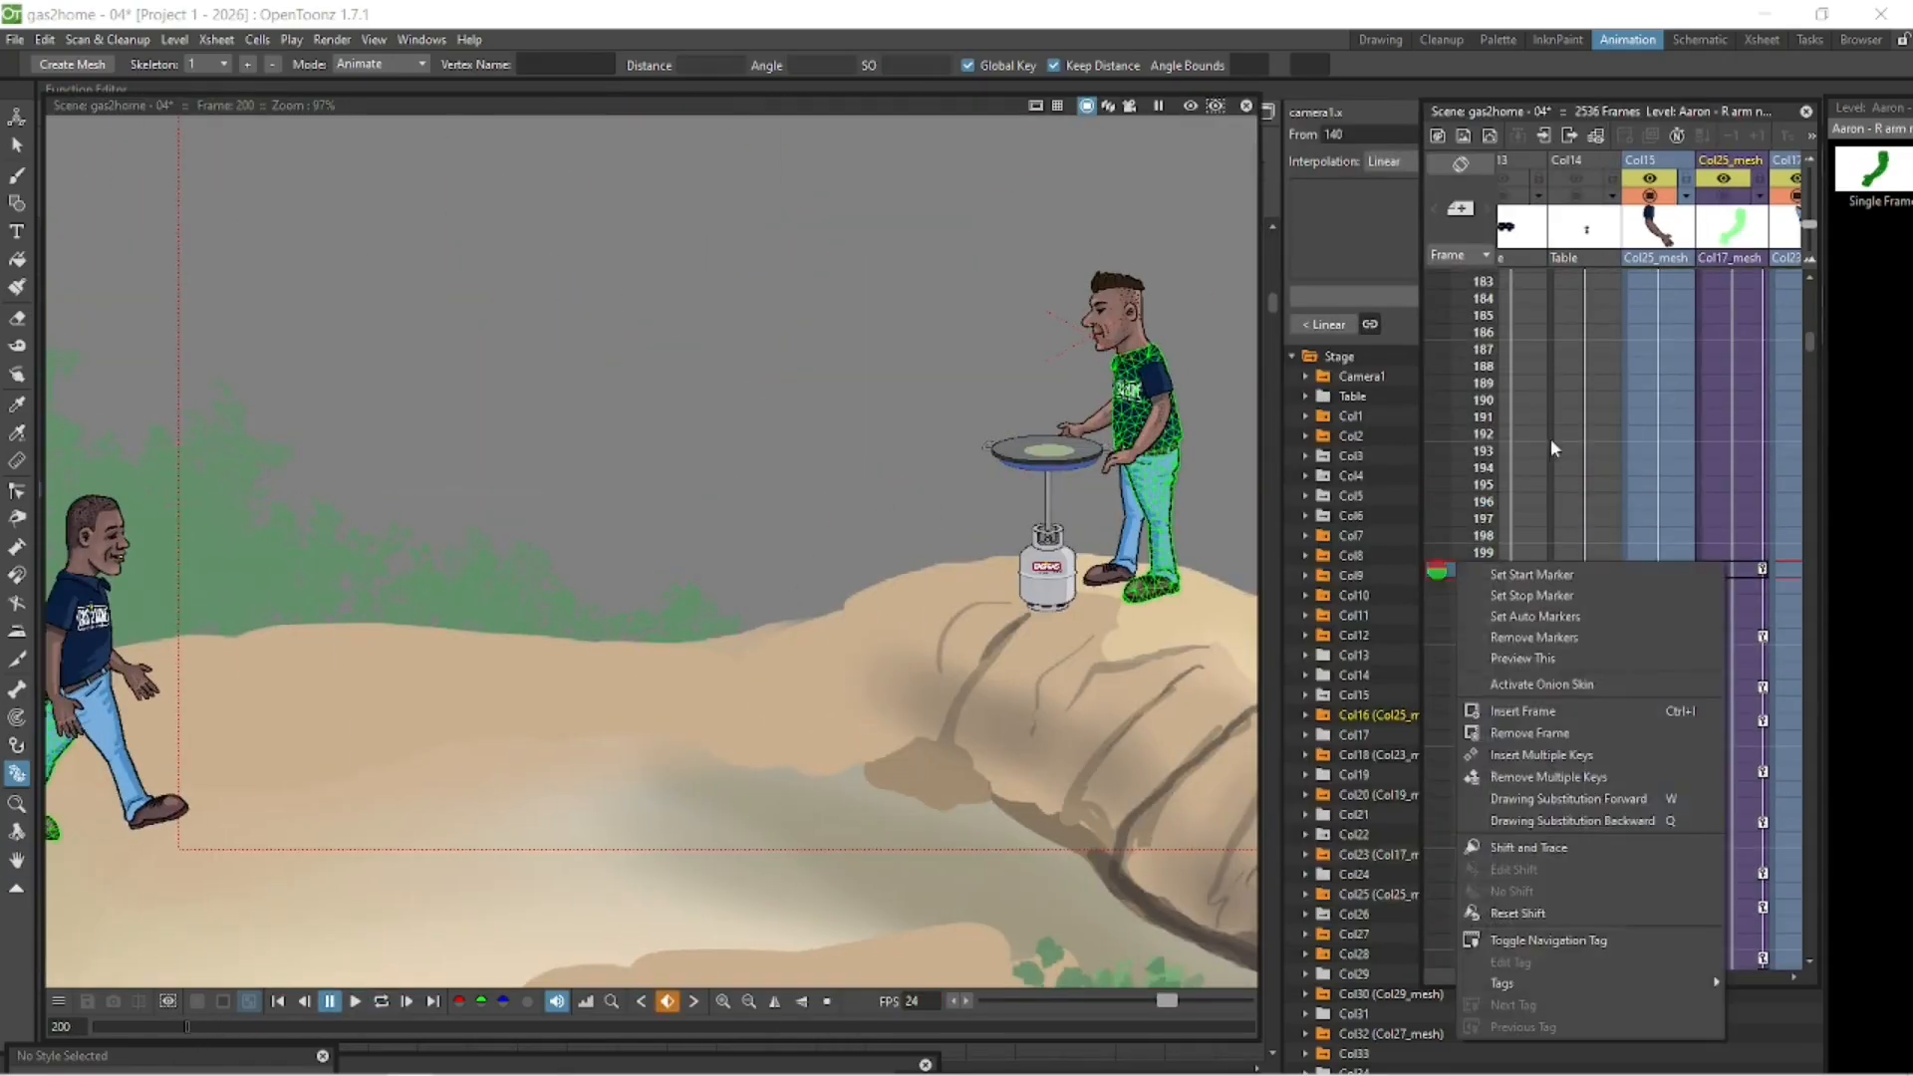
left_click(1551, 448)
left_click(380, 1003)
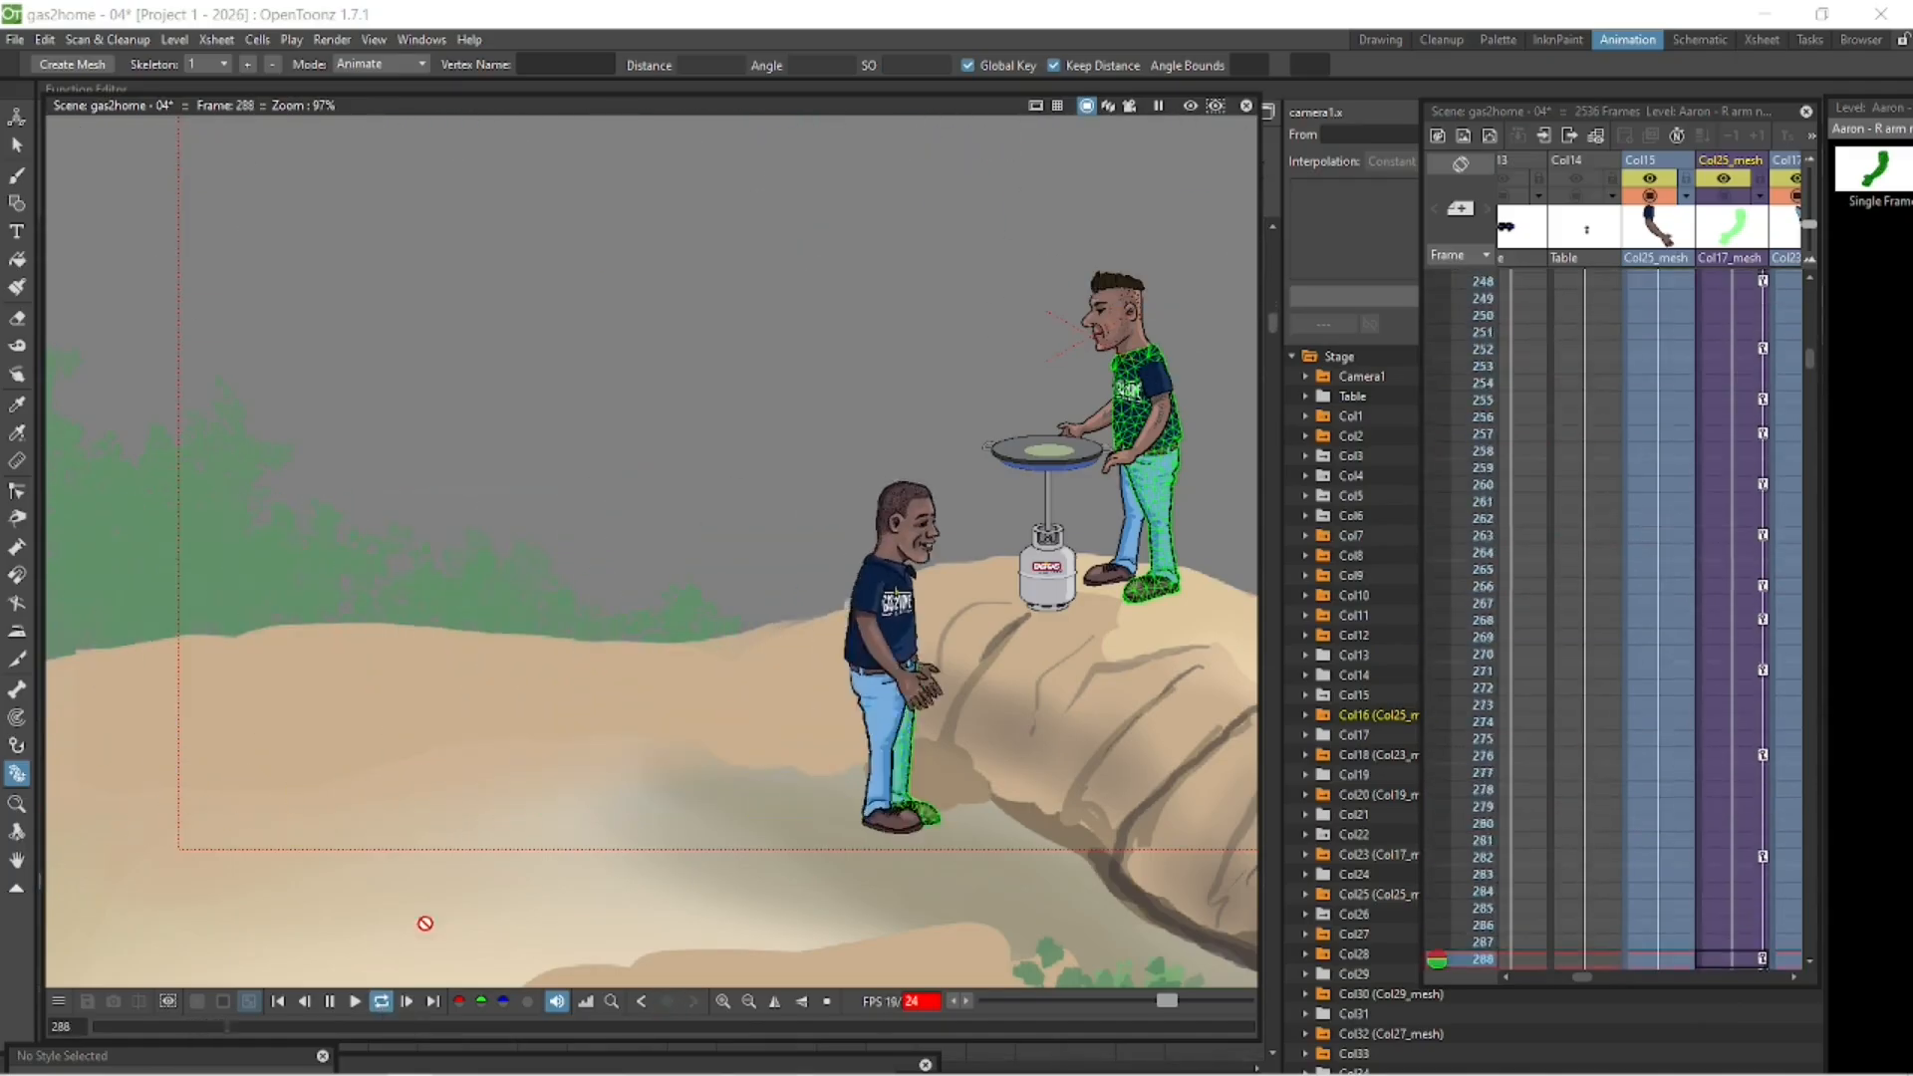
- Key the head mesh in Col19_mesh up to frame 288, tilted up toward the man on the rock, and preview it
left_click(1674, 823)
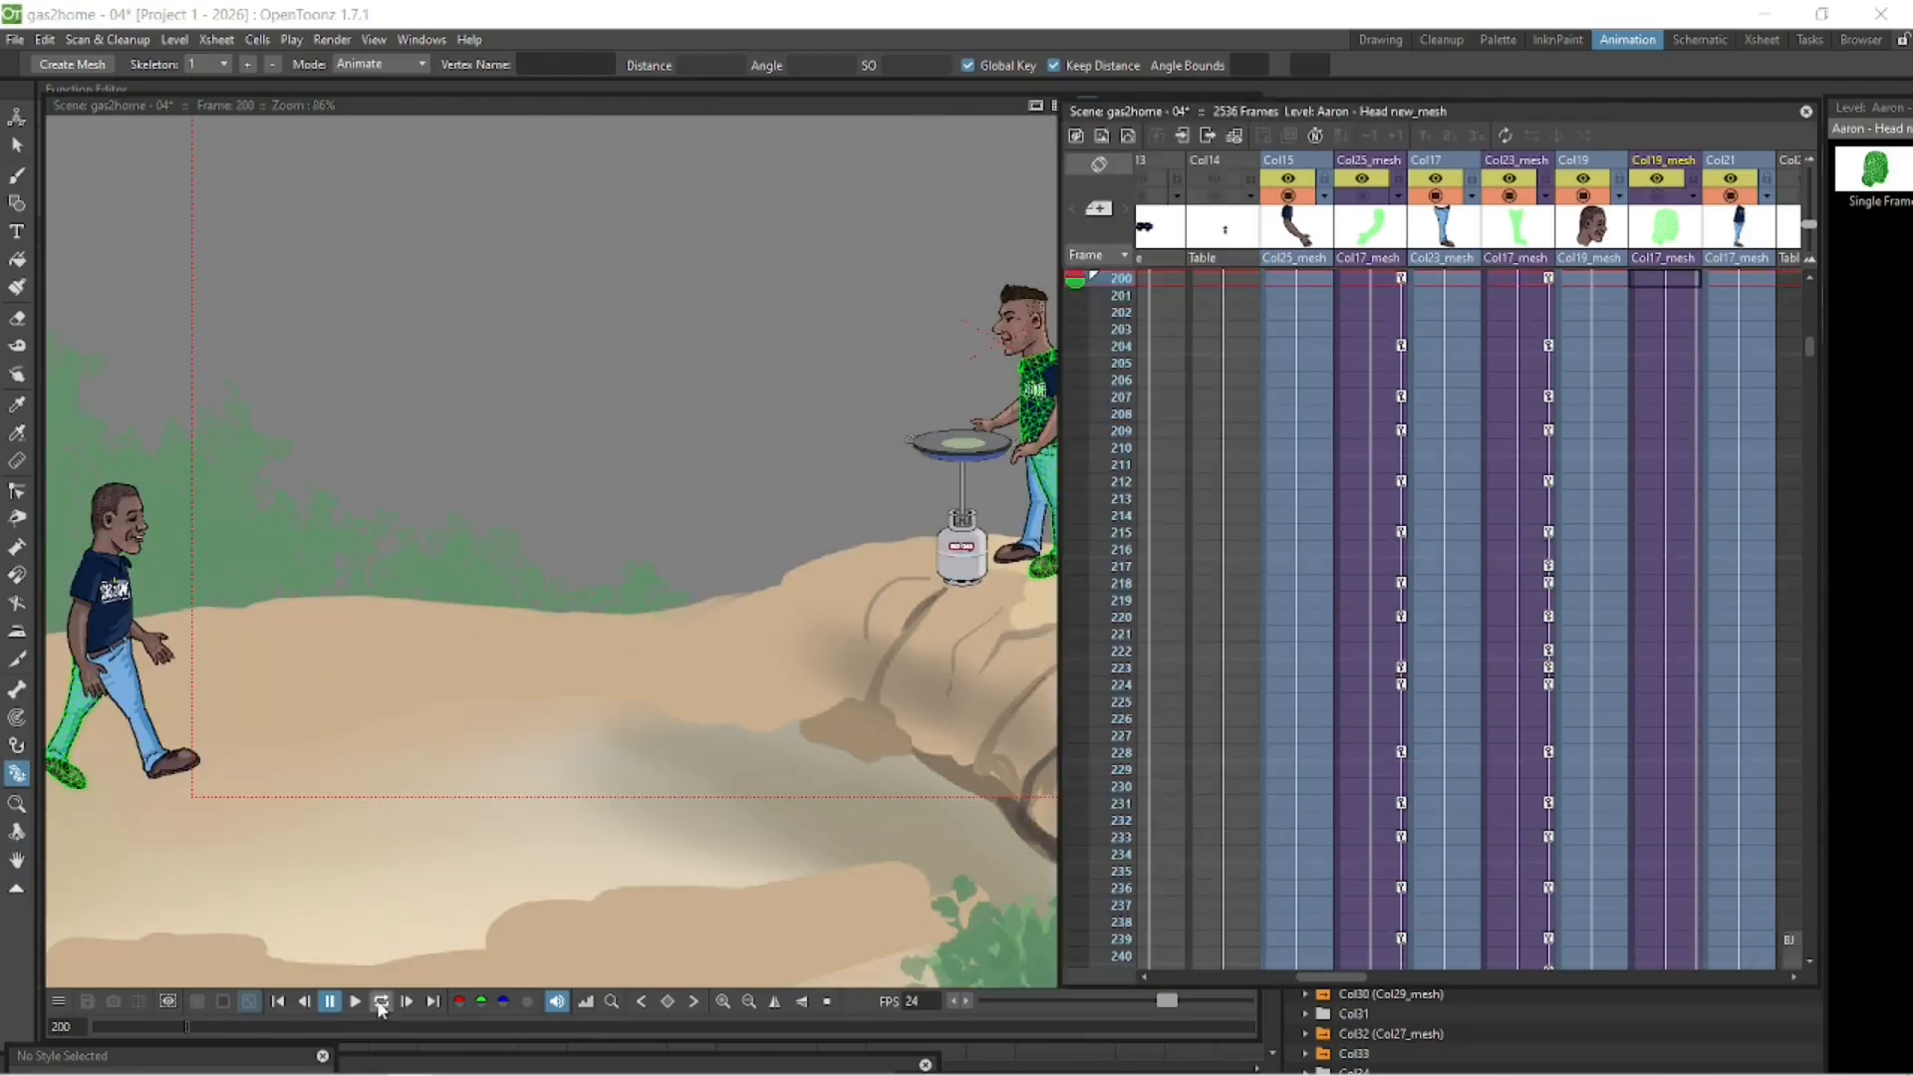
left_click(379, 1003)
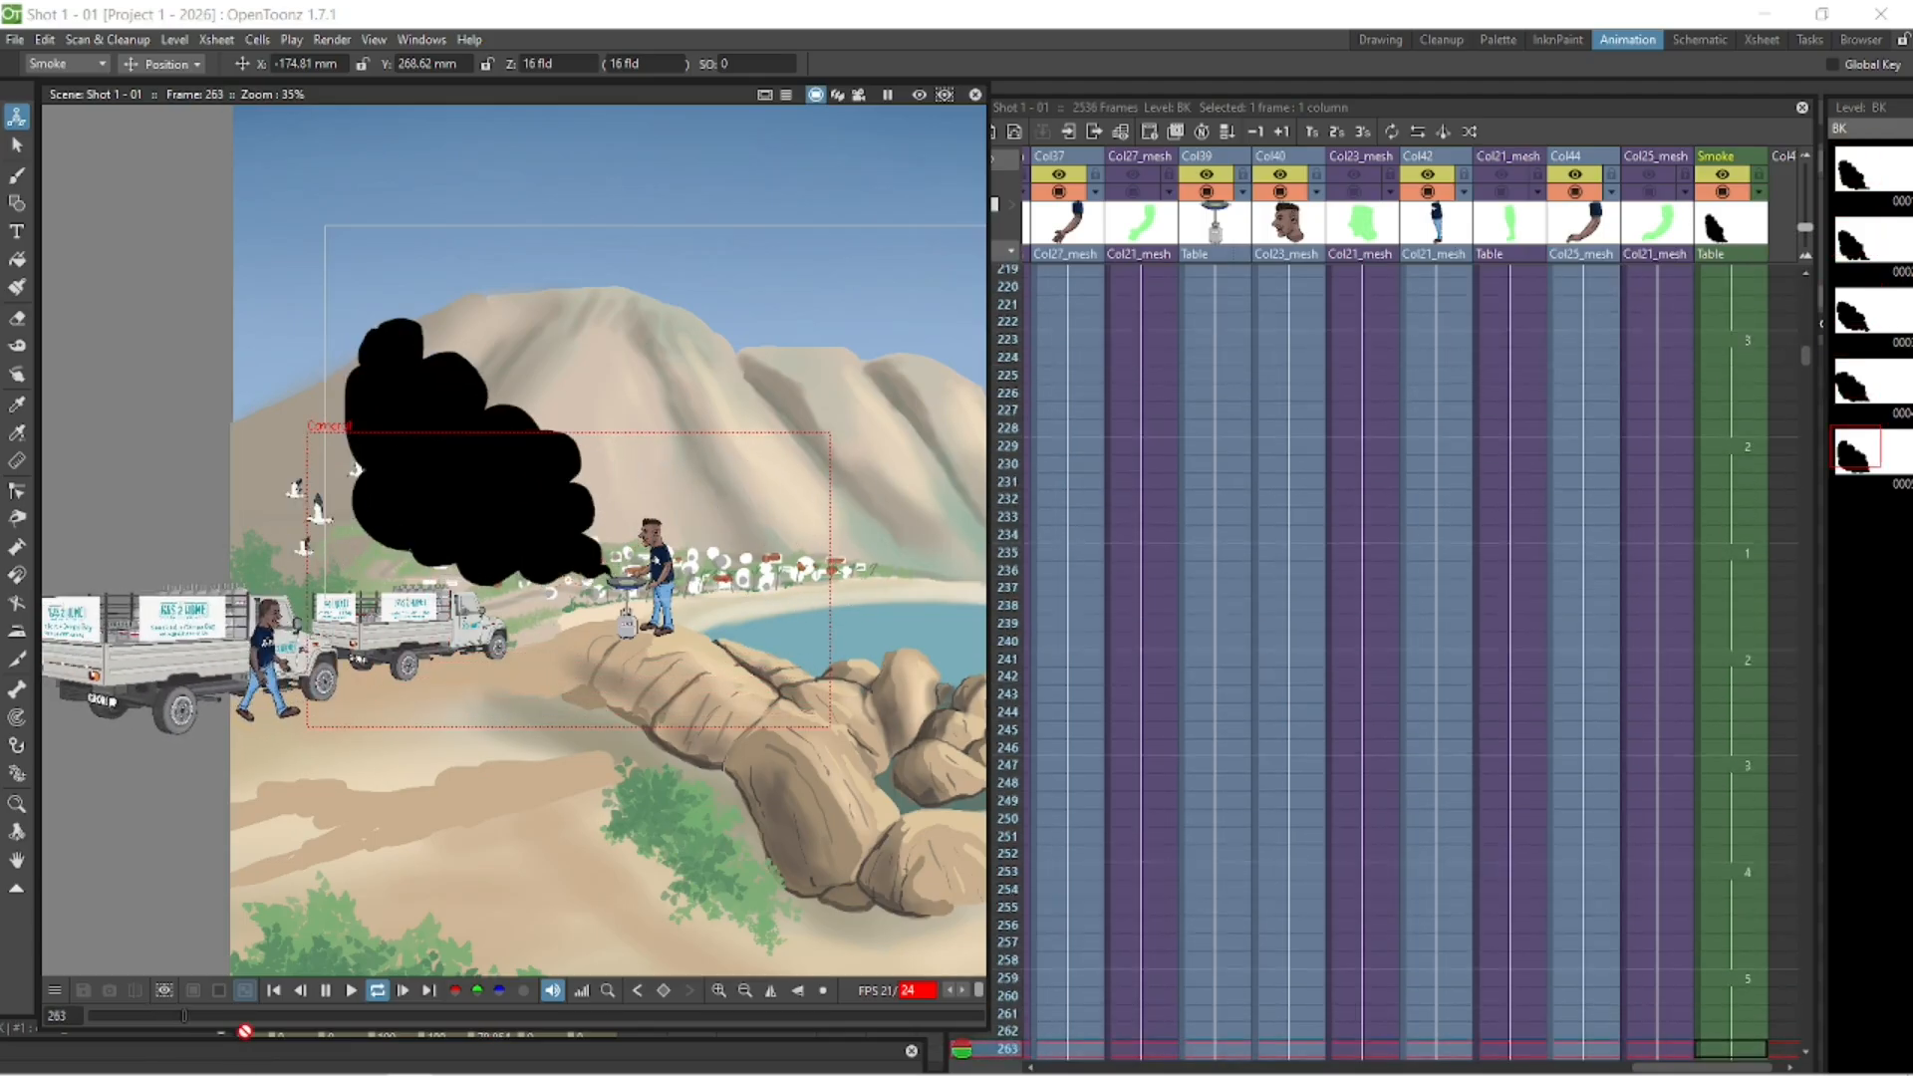
- Stop the playback of the Shot 1 - 01 scene with the smoke at frame 286
left_click(323, 991)
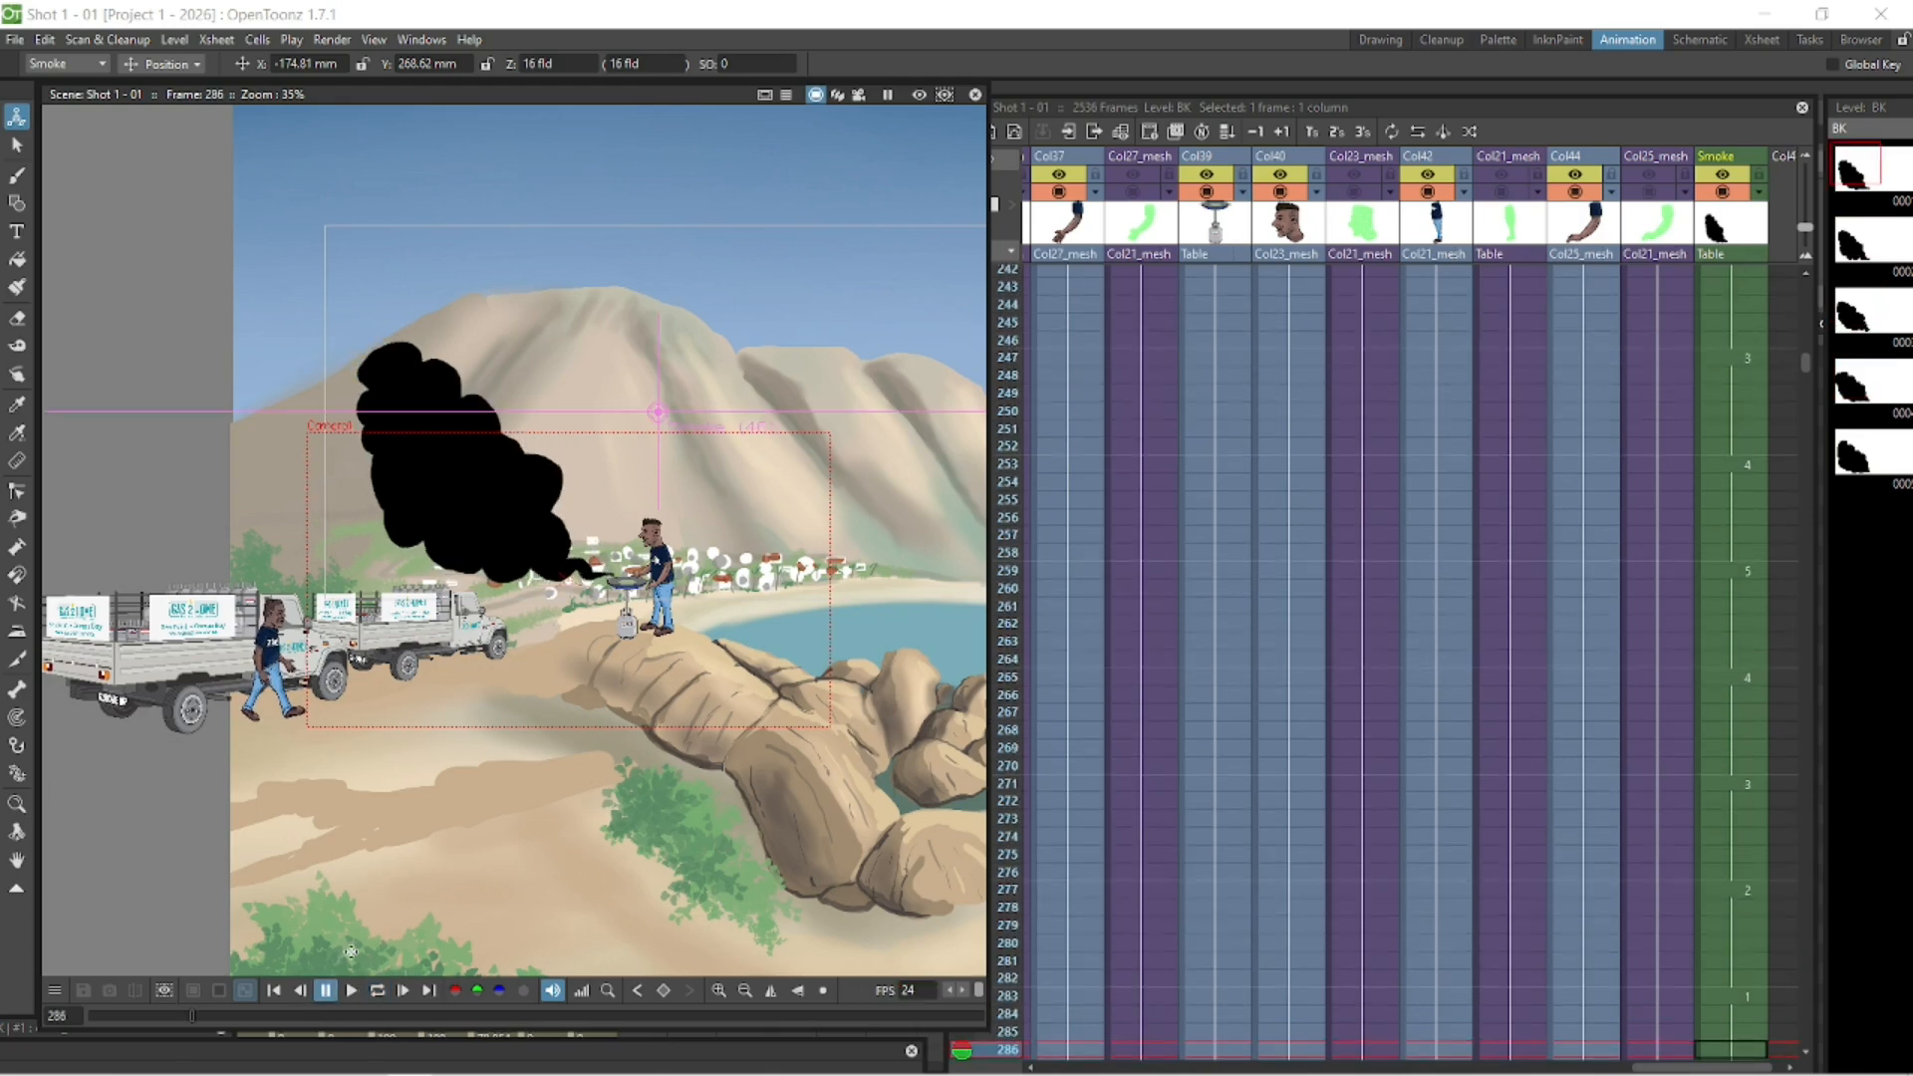